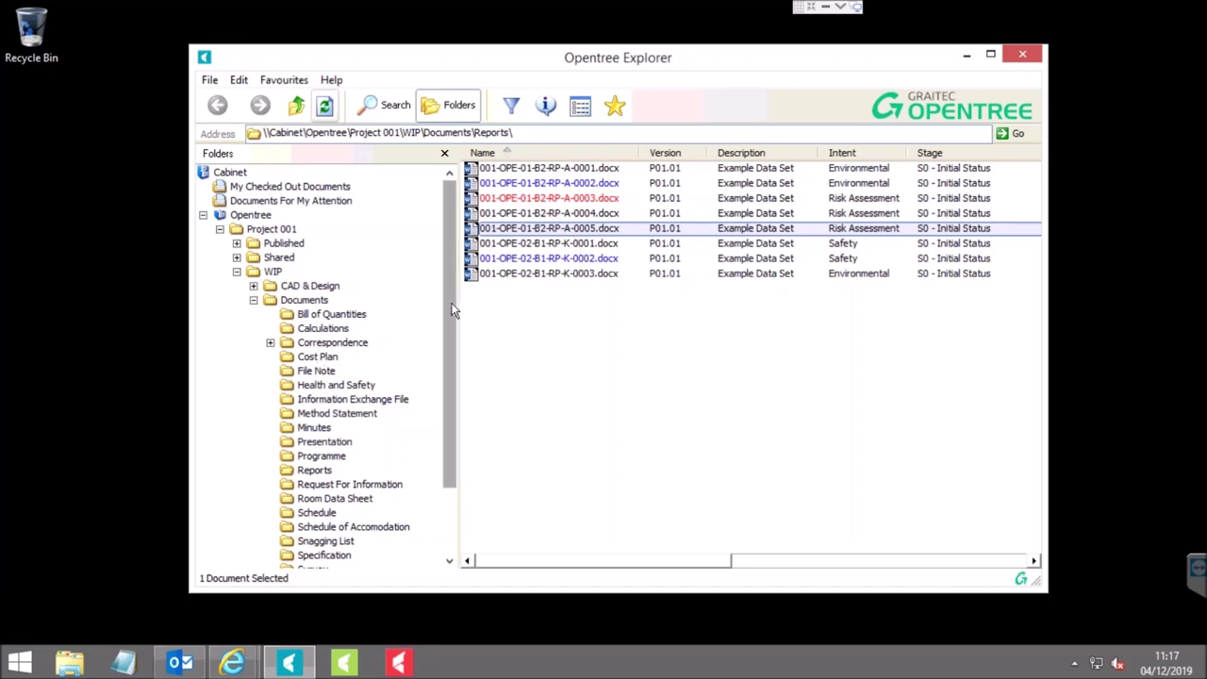
Maximize the explorer window showing the Reports folder of Project 001.
drag(453, 311, 453, 351)
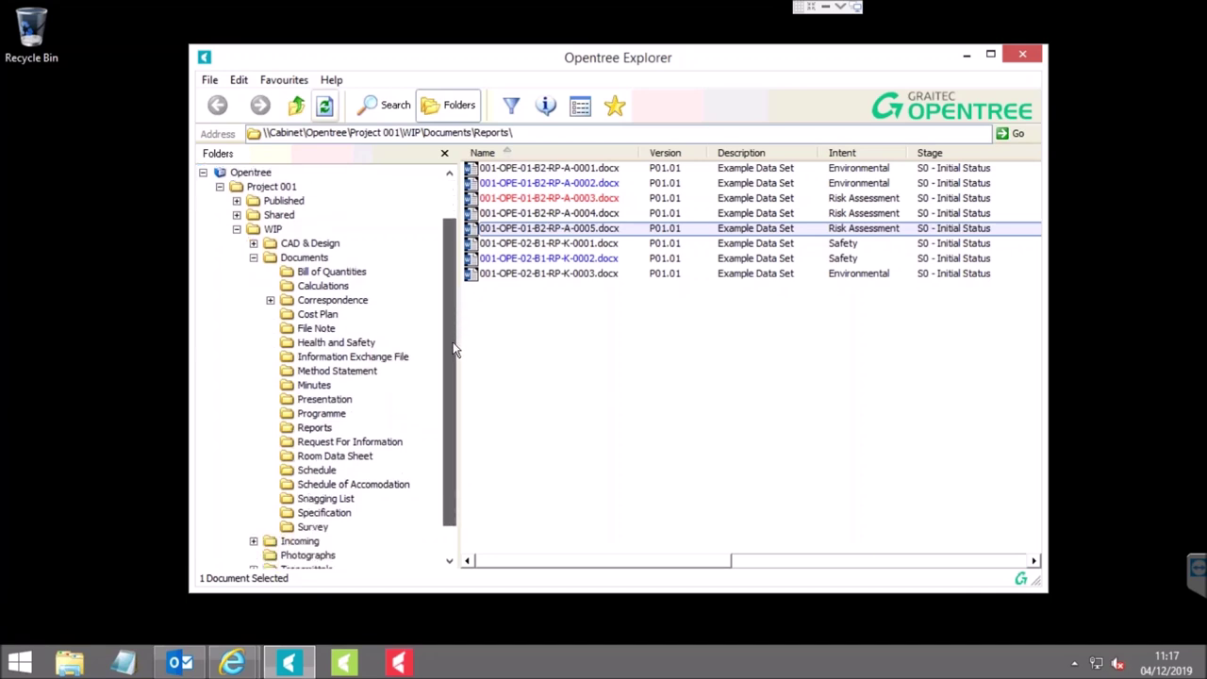
drag(453, 351, 452, 309)
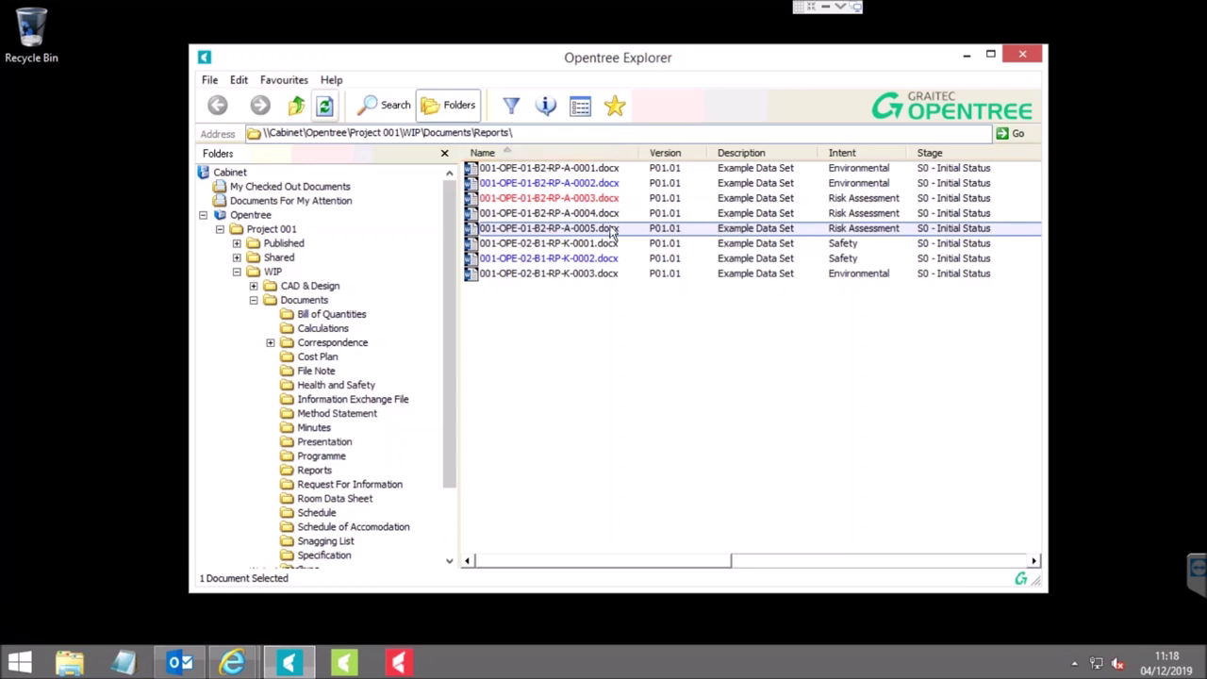
double_click(634, 63)
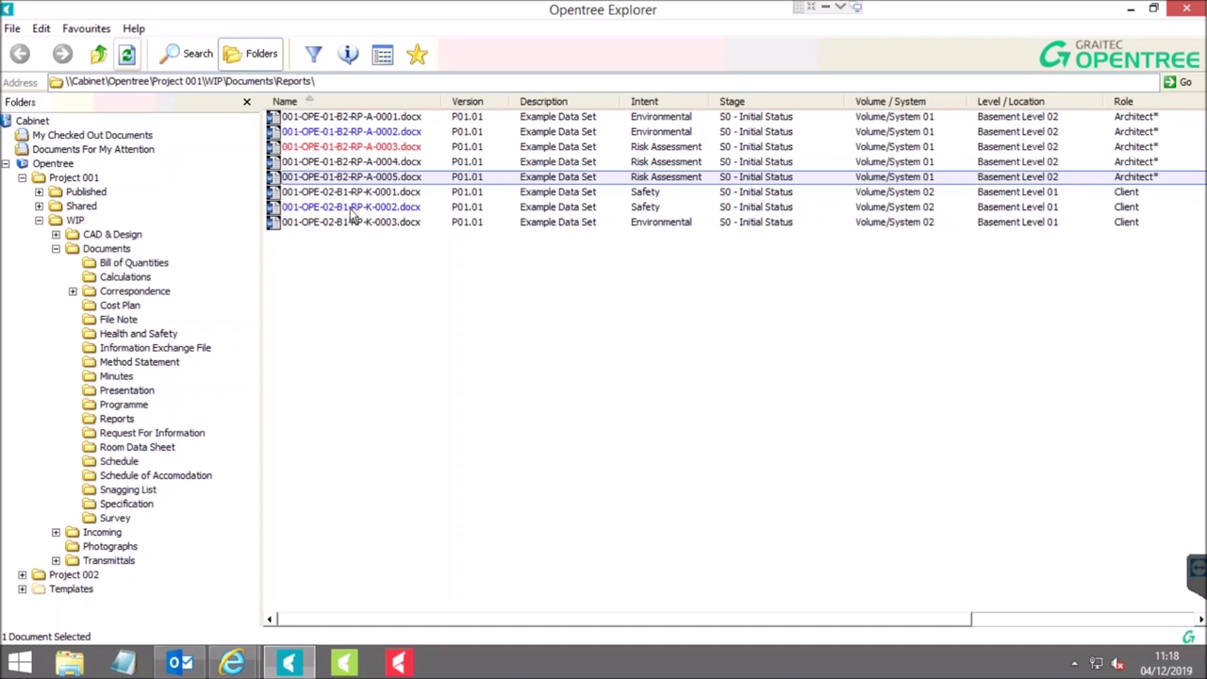
Check the available actions for the red report 001-OPE-01-B2-RP-A-0003.docx without applying any.
click(357, 207)
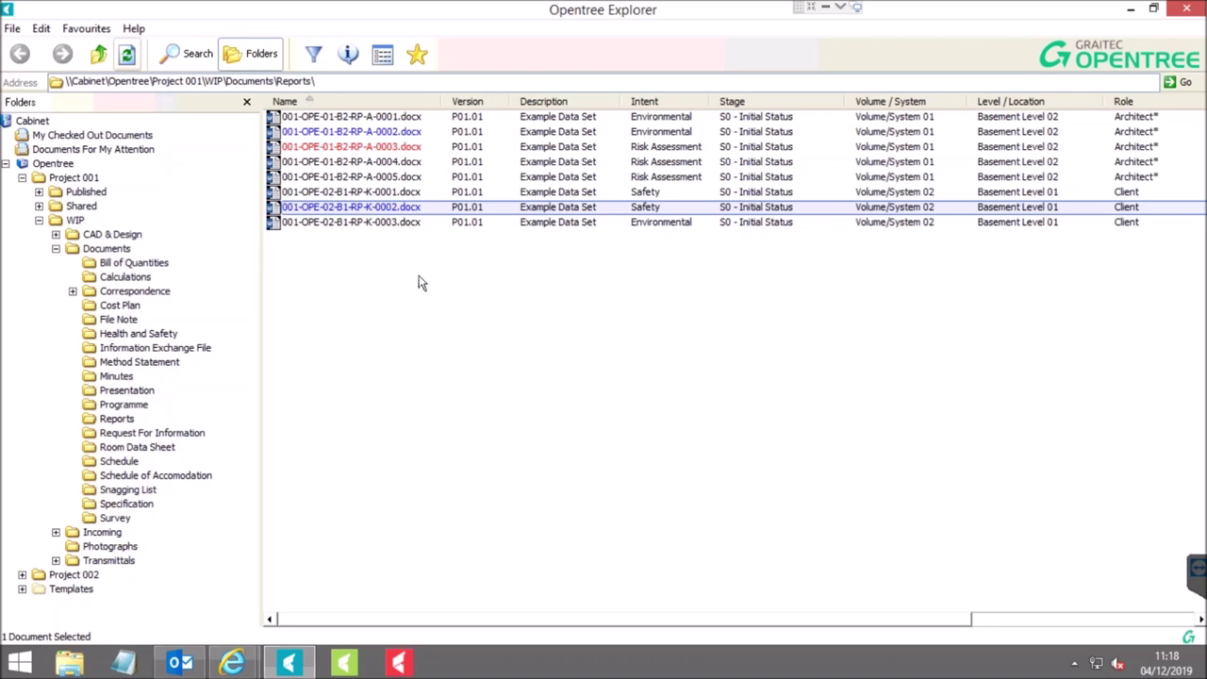
click(382, 151)
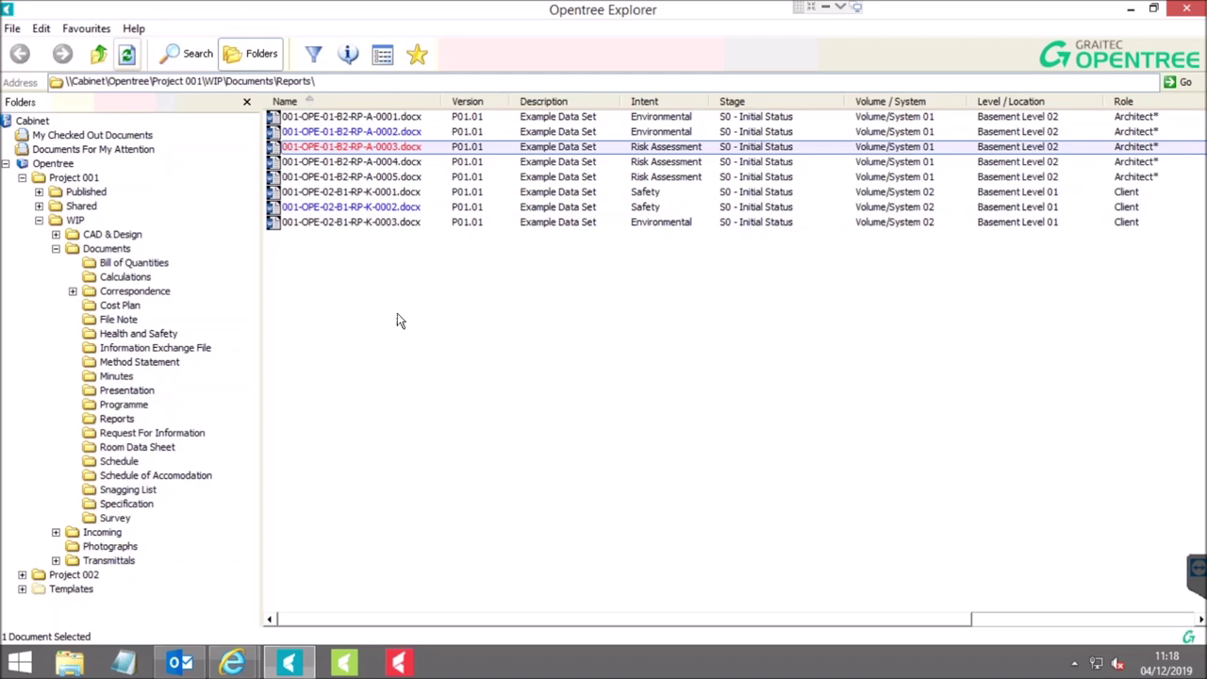
right_click(377, 158)
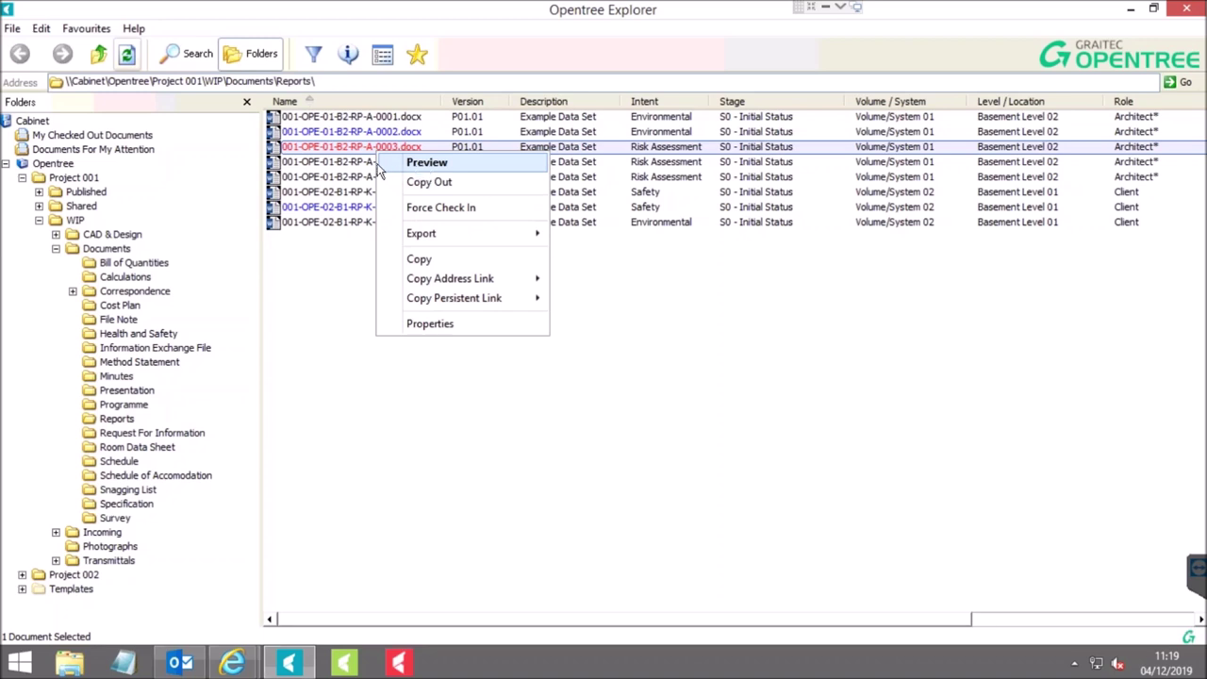
click(334, 192)
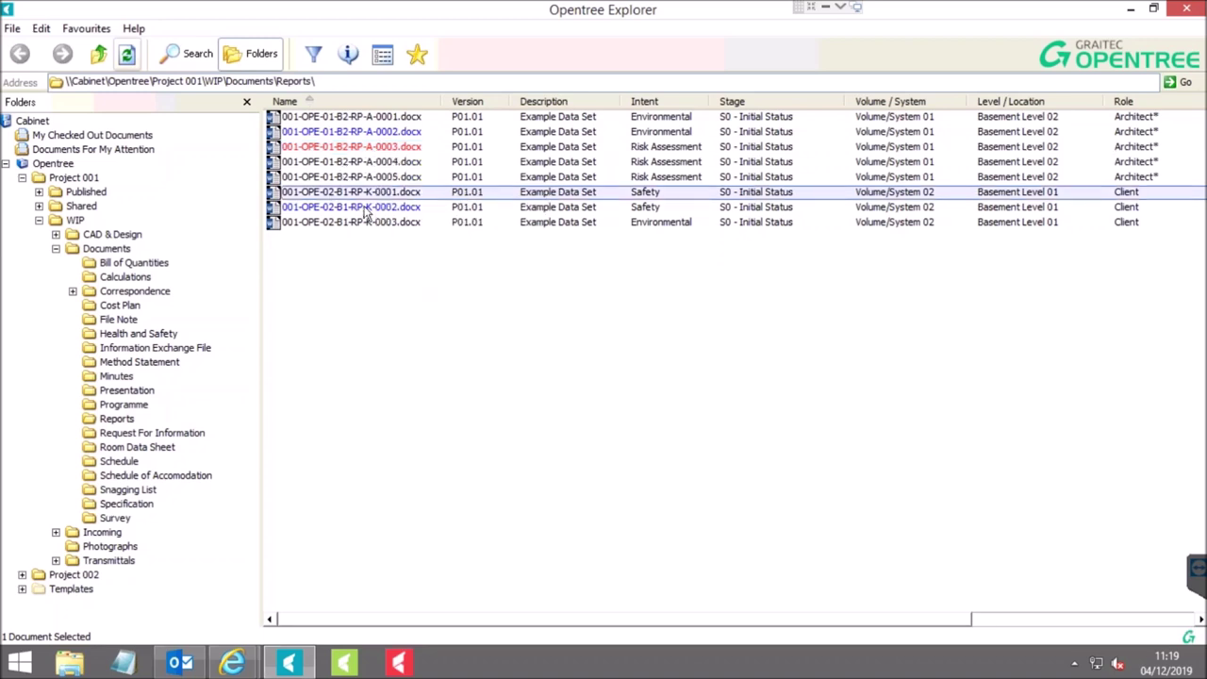
Start a new document in the Reports folder and choose the Environmental Word Document template Report.
right_click(384, 298)
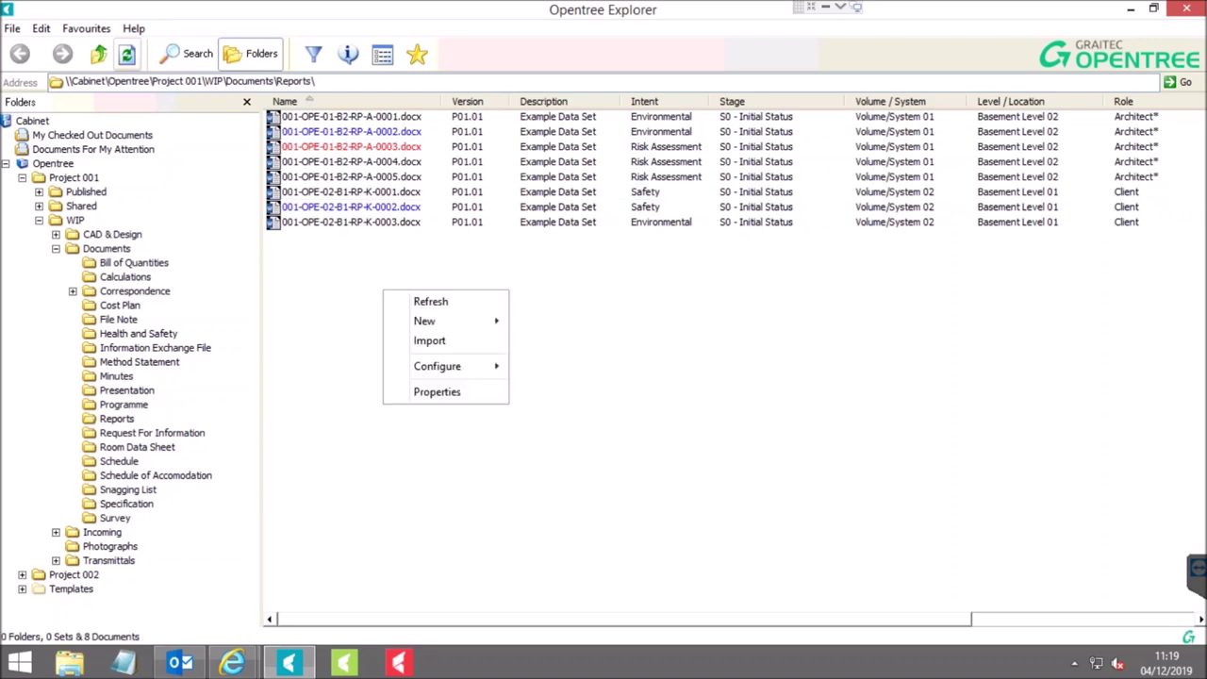
mouse_move(429, 321)
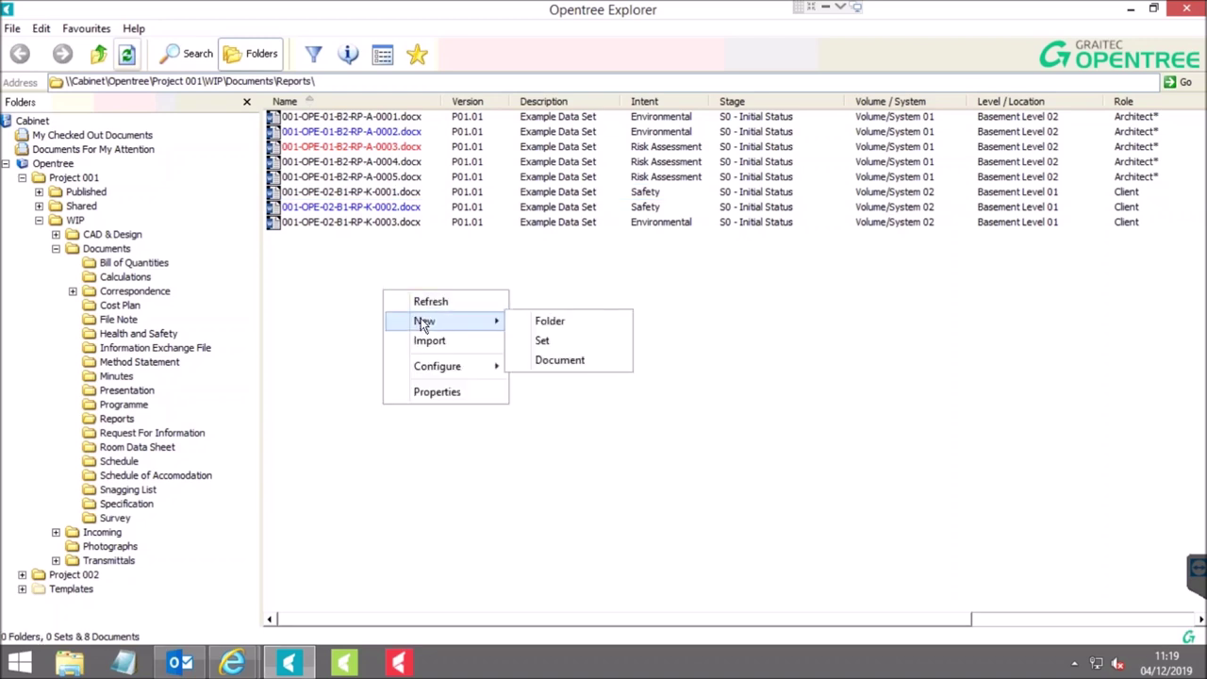
click(578, 360)
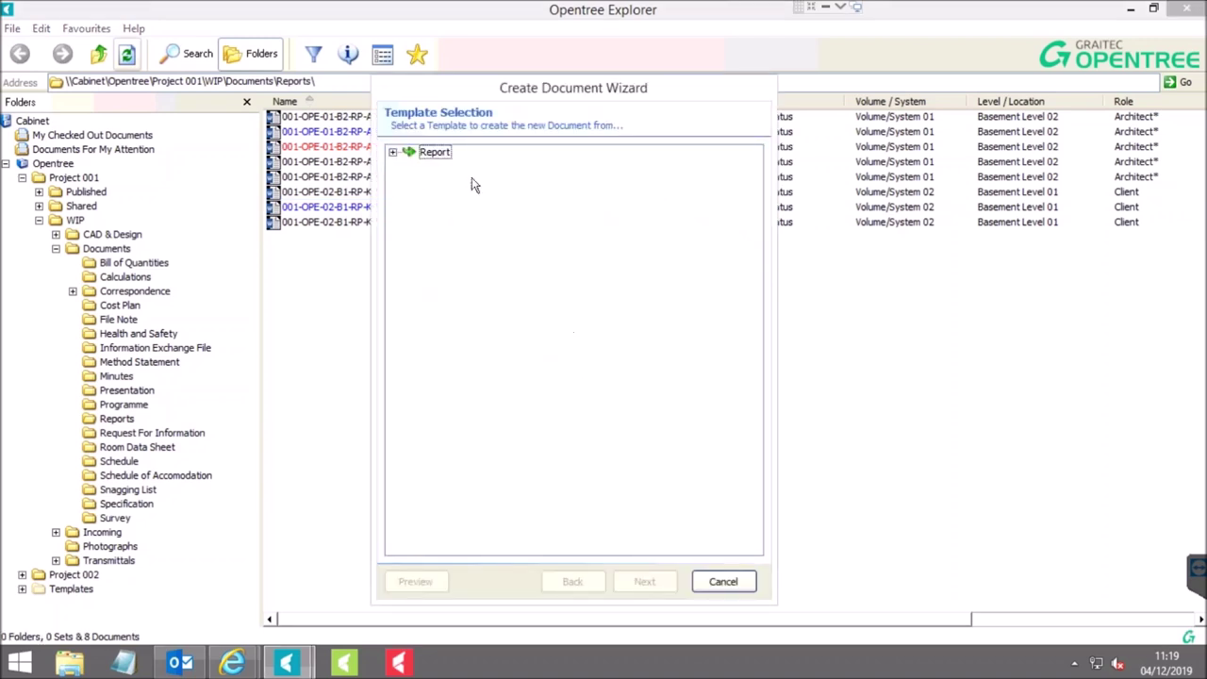
click(393, 153)
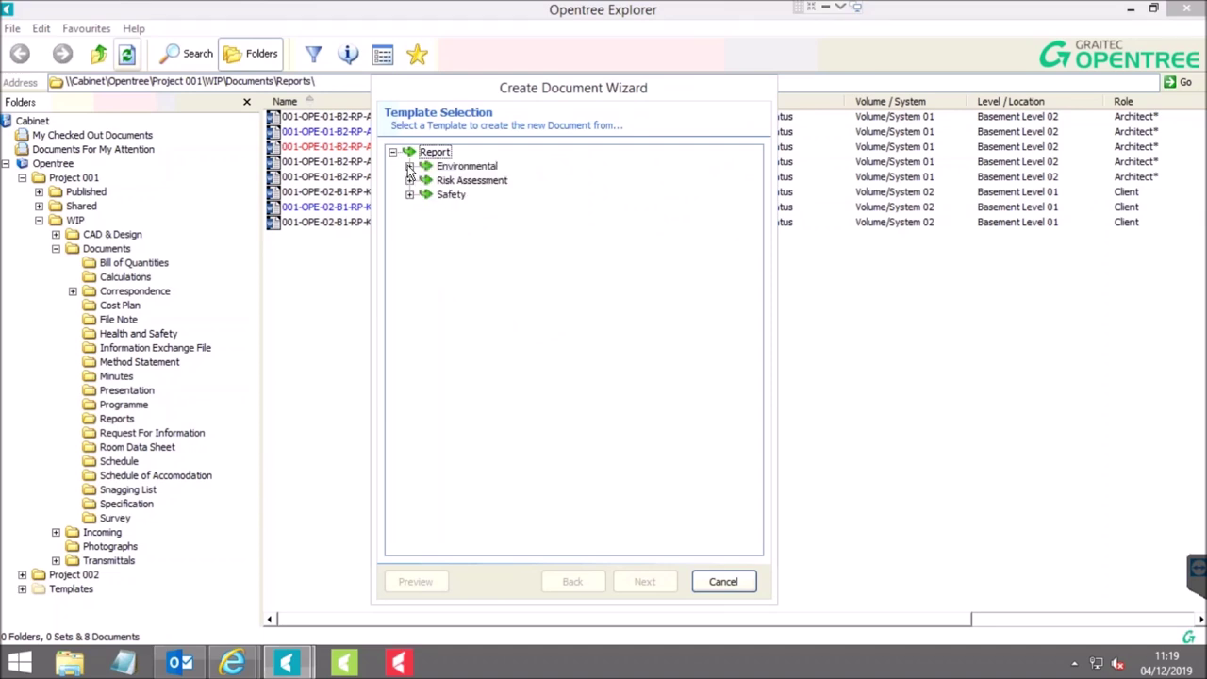
click(410, 167)
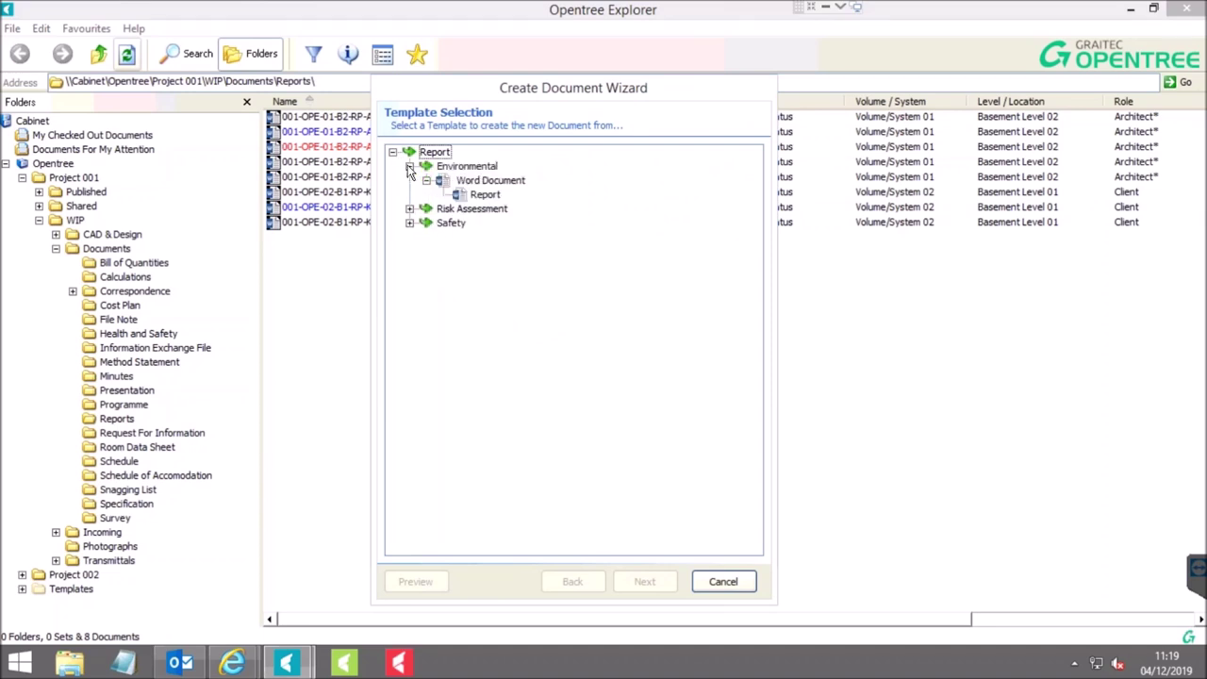
click(486, 195)
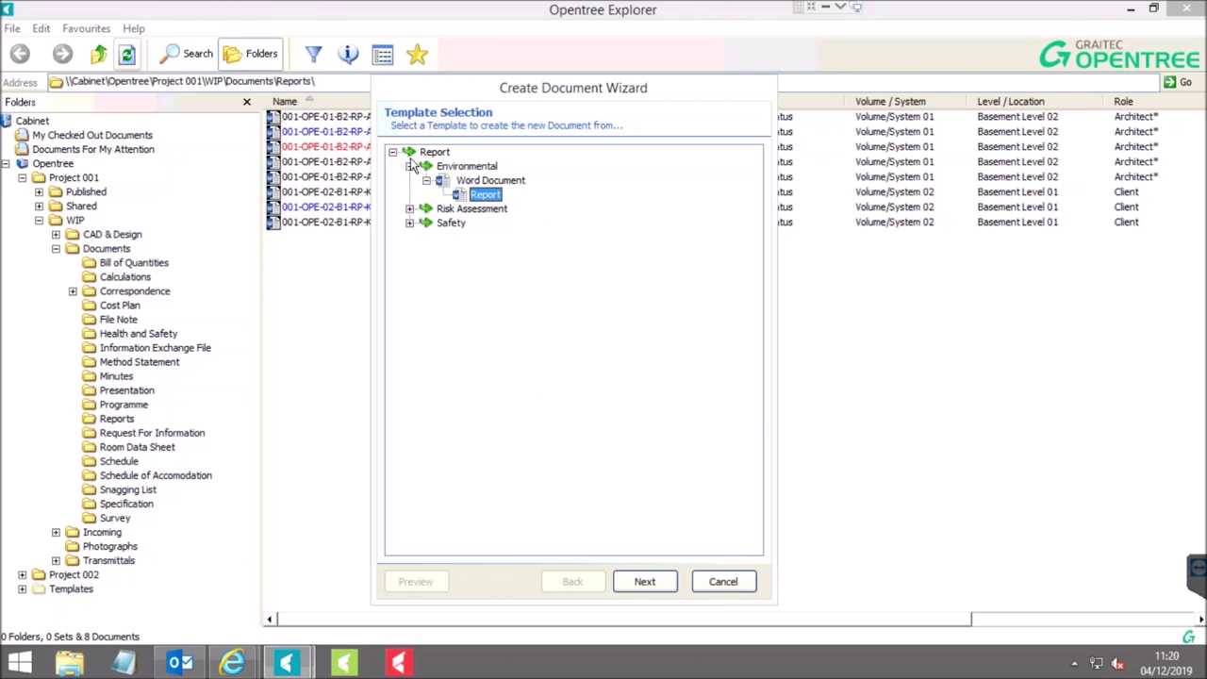
Reselect the Environmental Report template, view its document keywords, and cancel the new document.
click(460, 168)
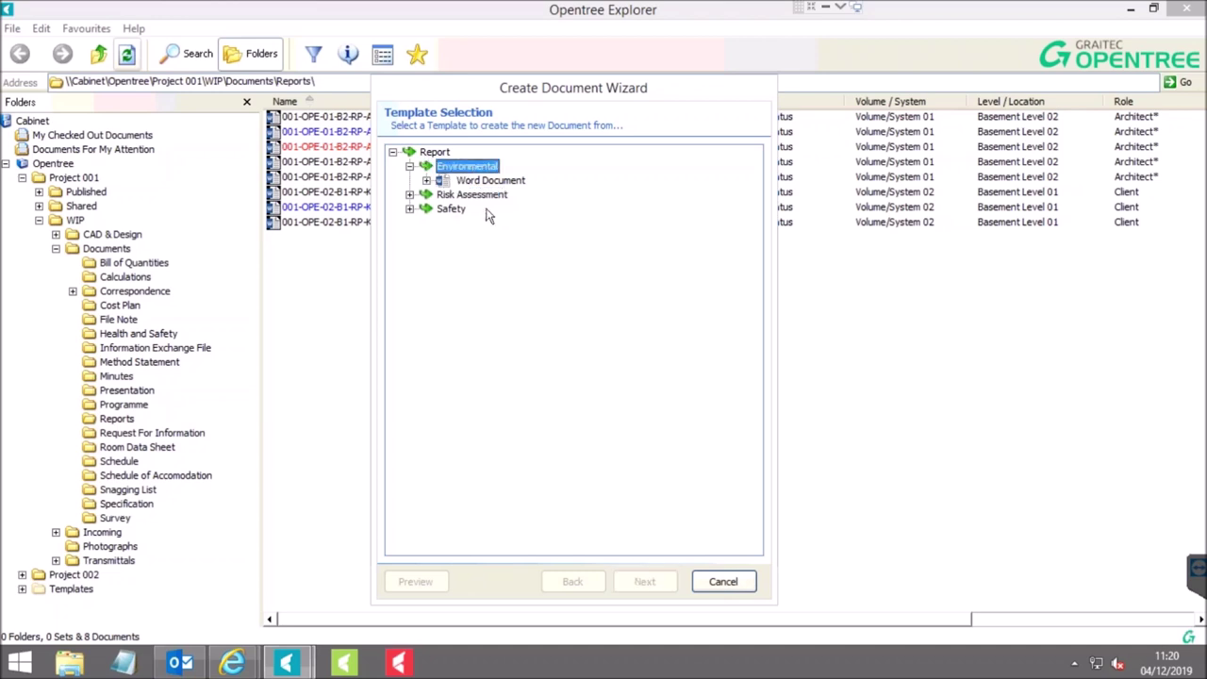
click(427, 180)
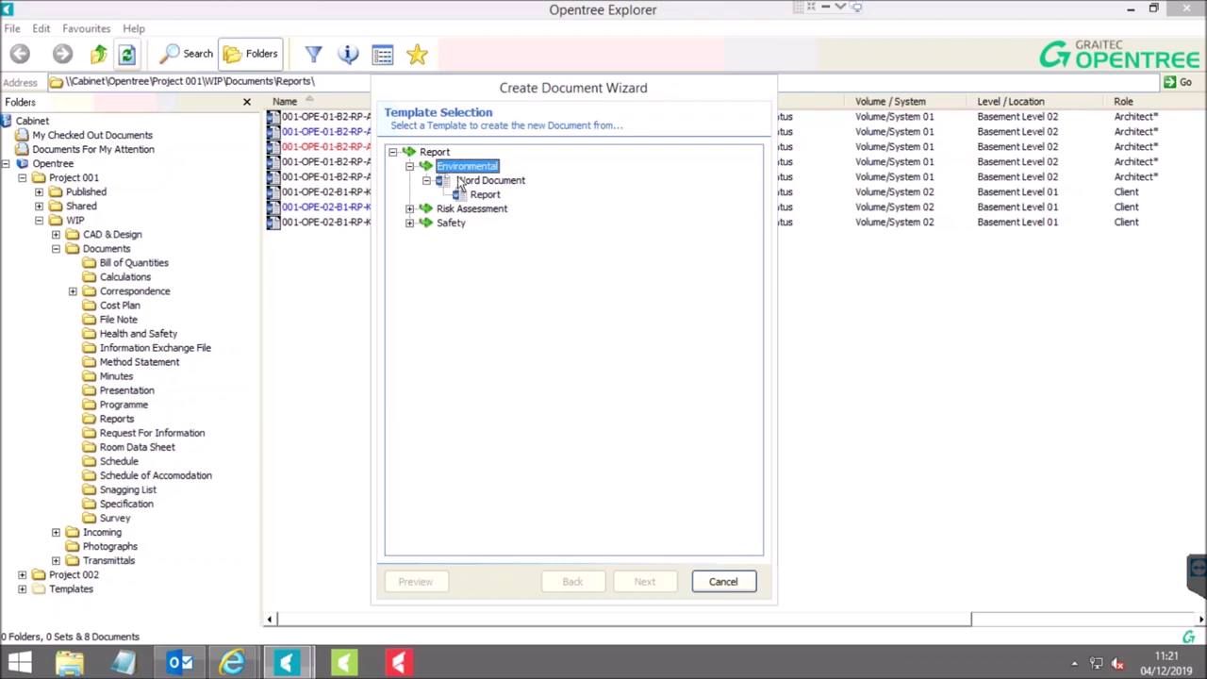
click(484, 195)
click(644, 582)
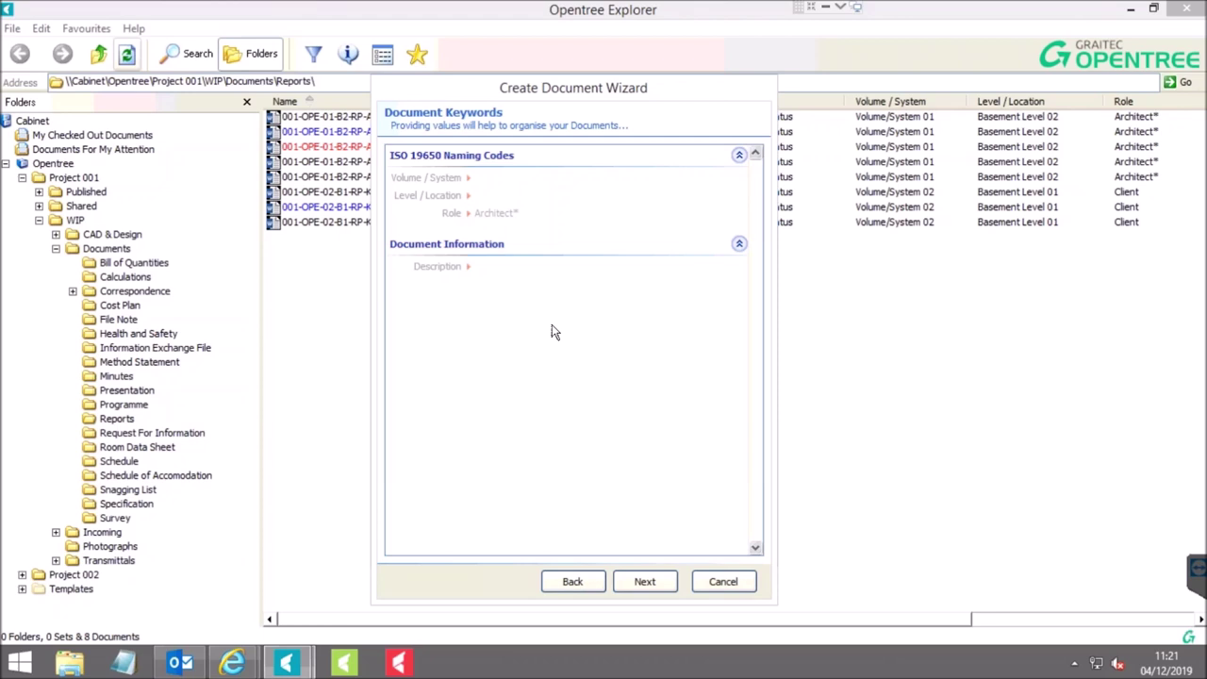
click(723, 581)
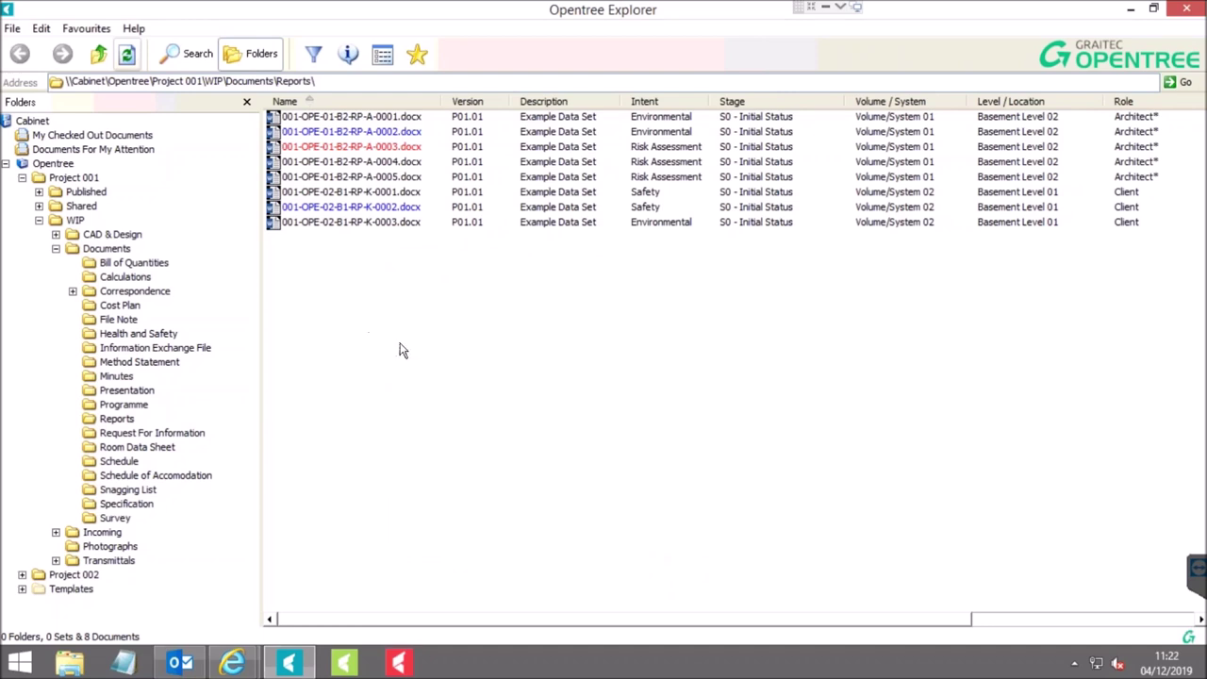
Collapse Project 001 and expand the Project [000] template down to the subfolders of WIP Documents.
click(38, 222)
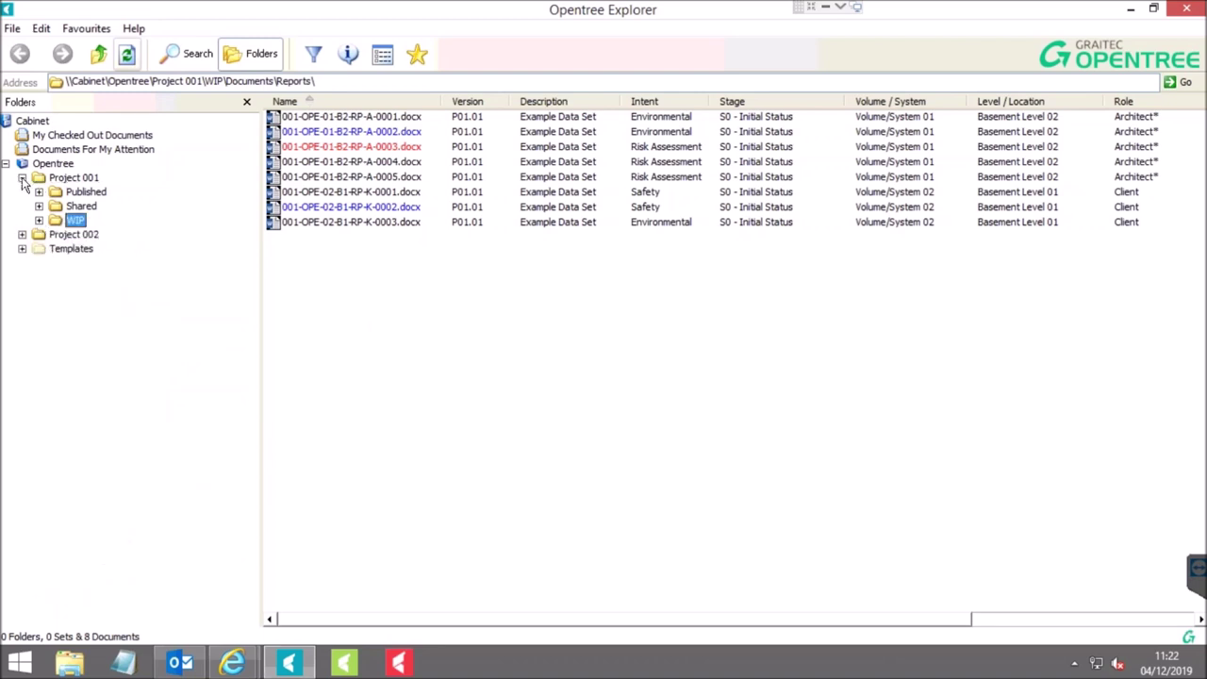
click(21, 179)
click(22, 205)
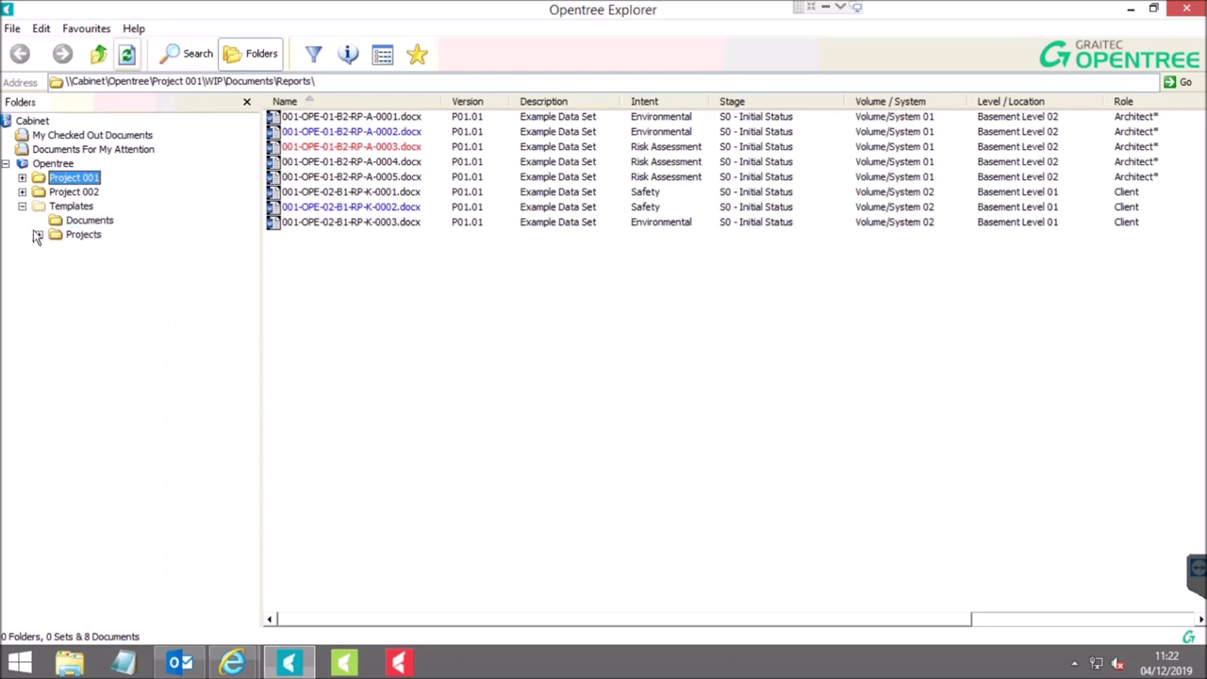
click(39, 235)
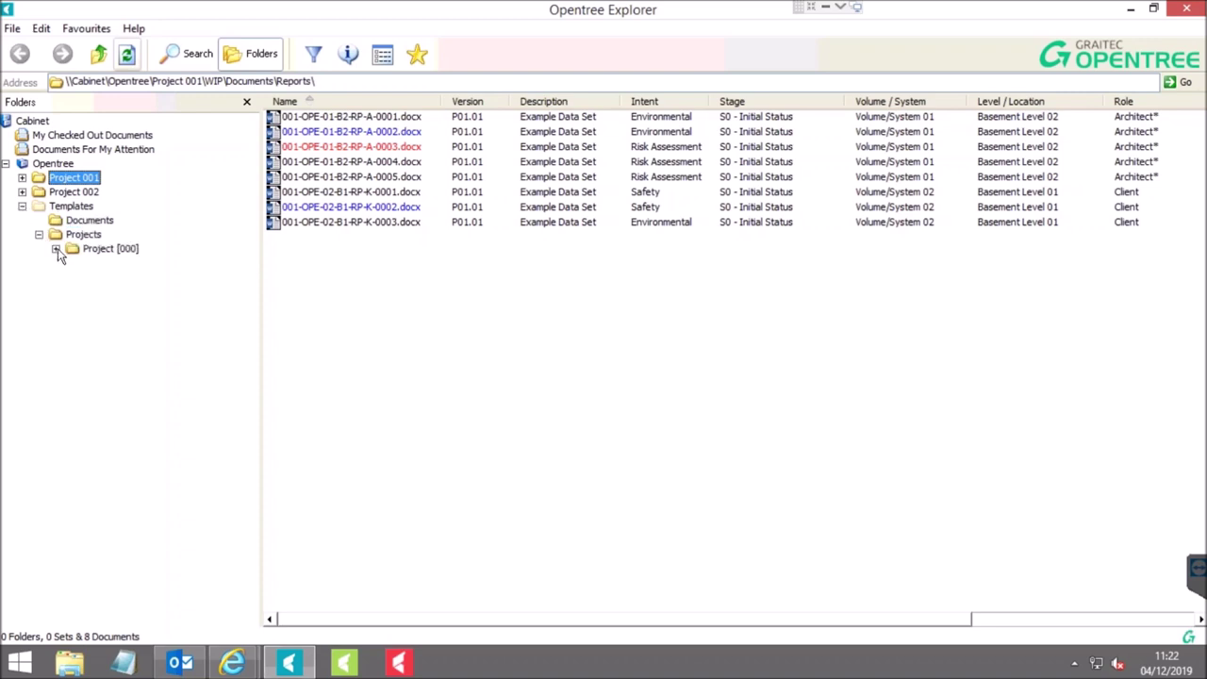
click(55, 250)
click(73, 291)
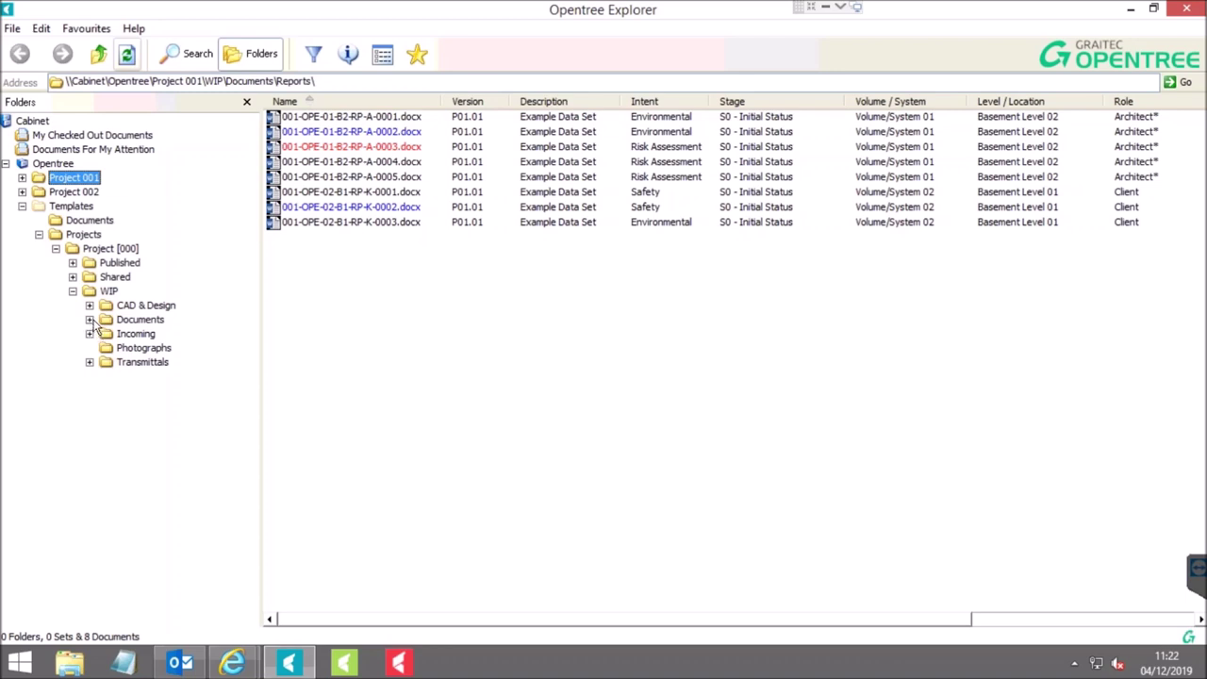
click(90, 320)
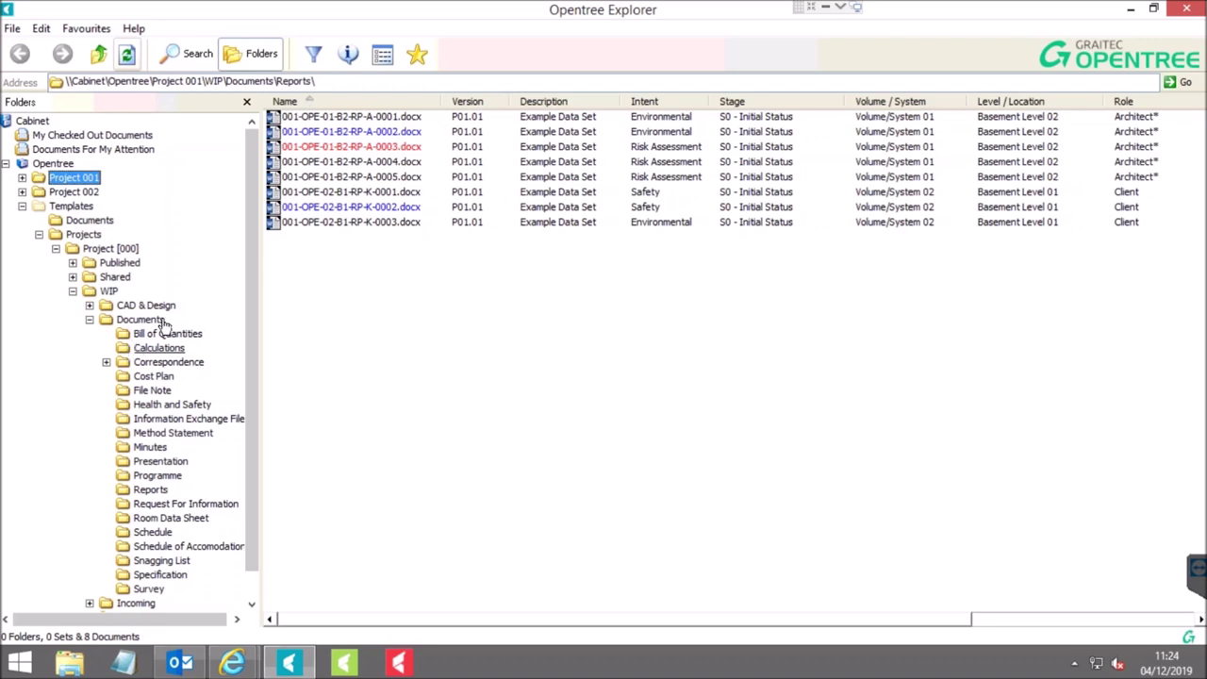
Copy the Project [000] template folder and paste it into the Opentree root to begin a new project folder.
click(108, 250)
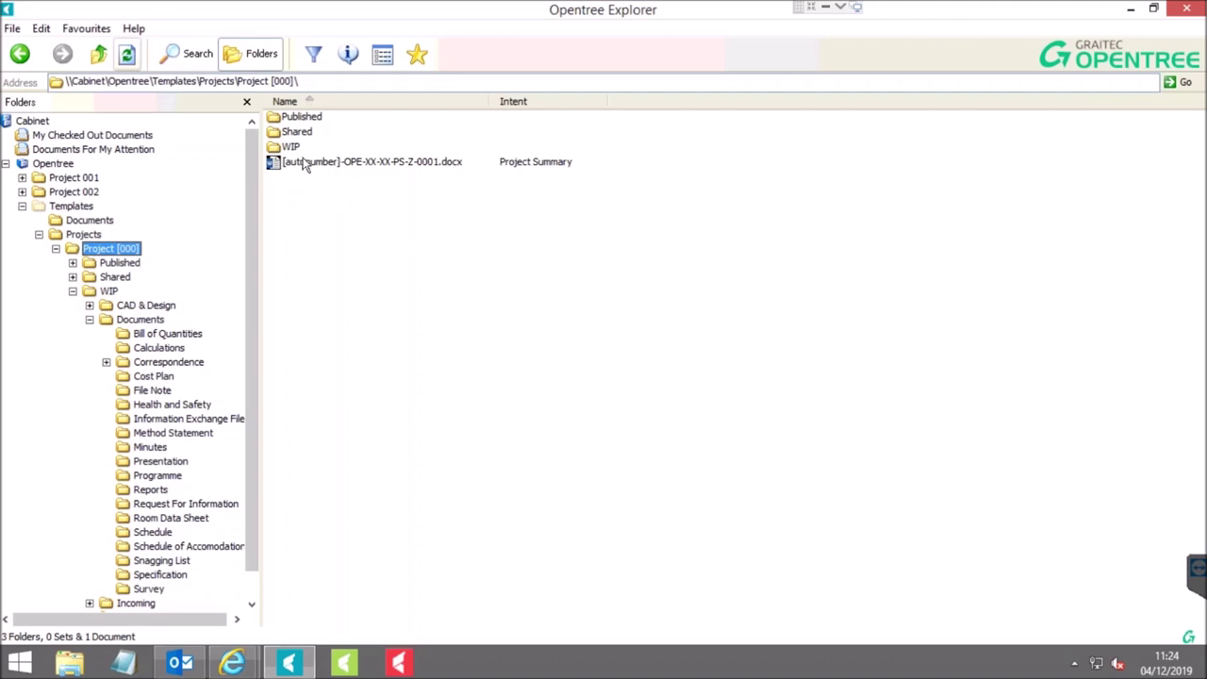
right_click(110, 249)
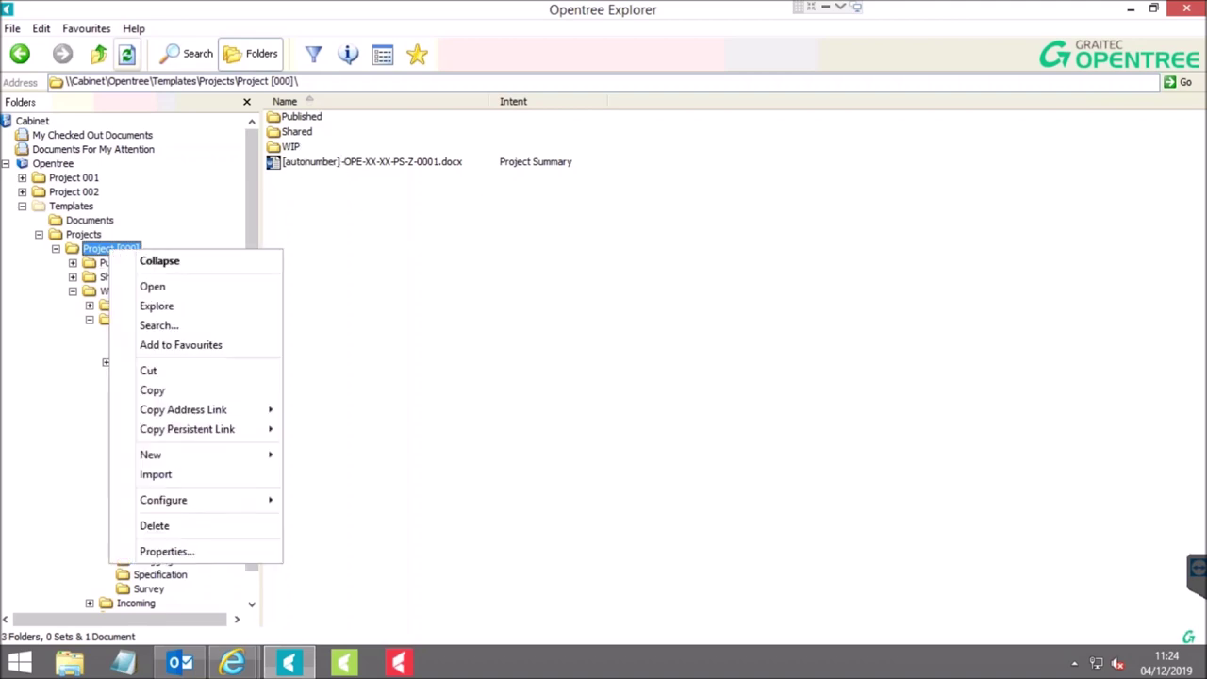
click(153, 391)
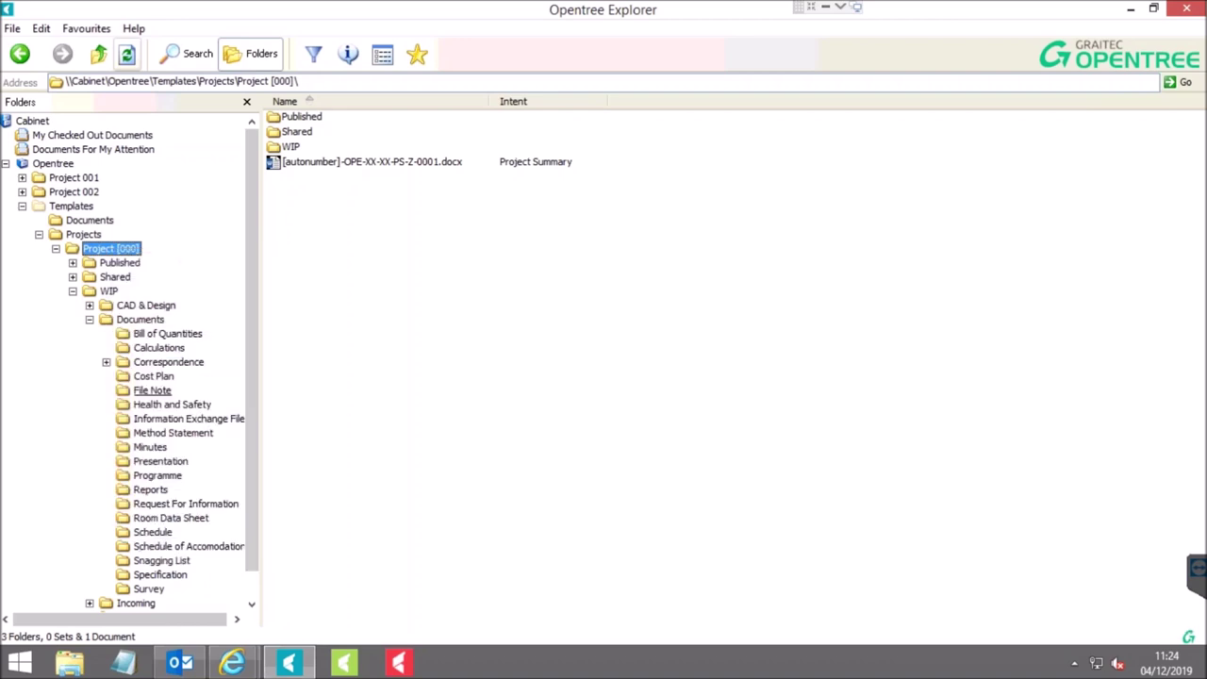
click(53, 163)
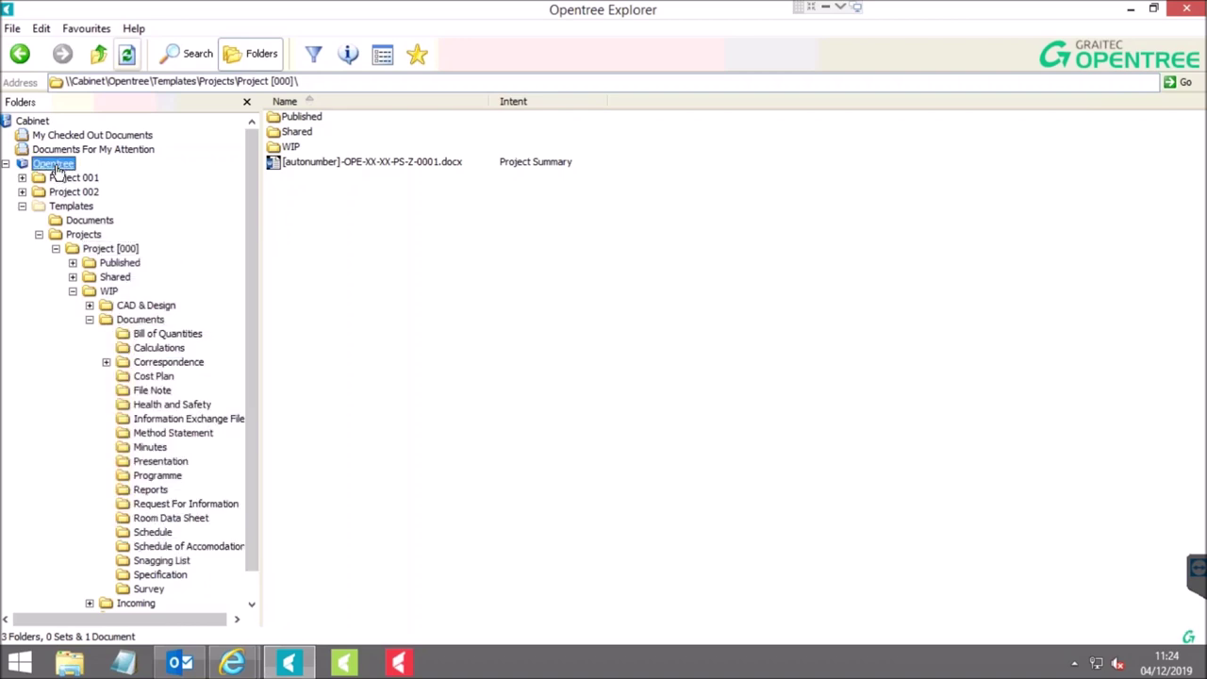
right_click(53, 164)
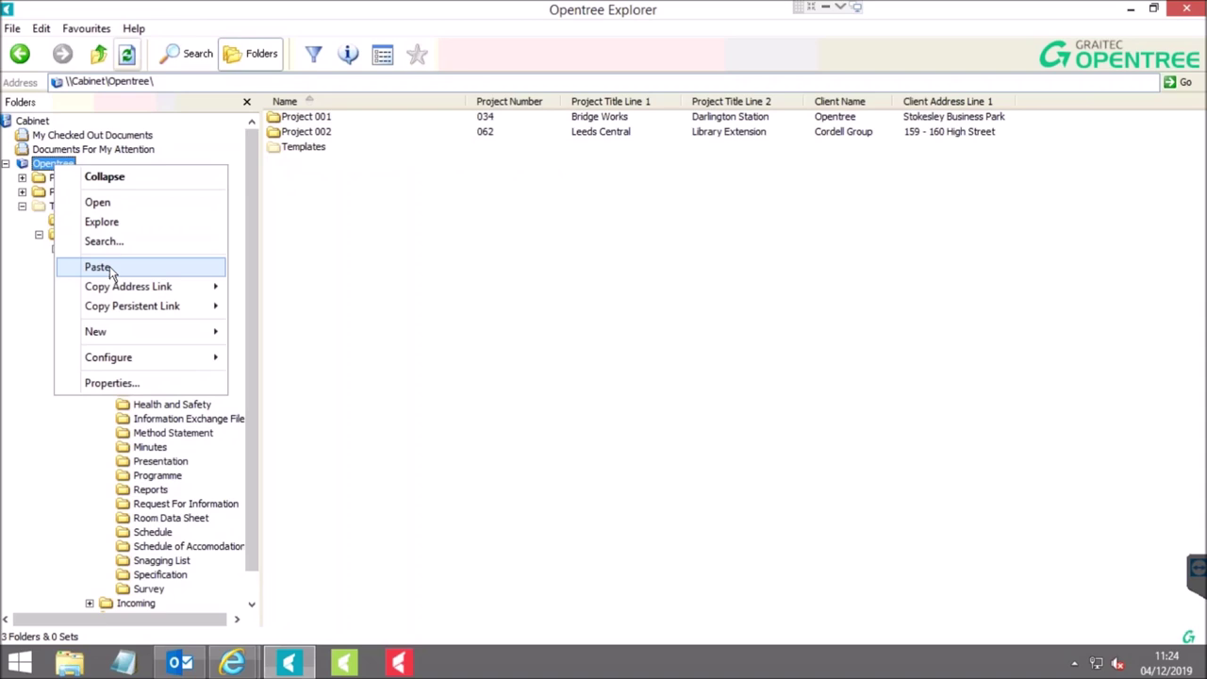
click(98, 267)
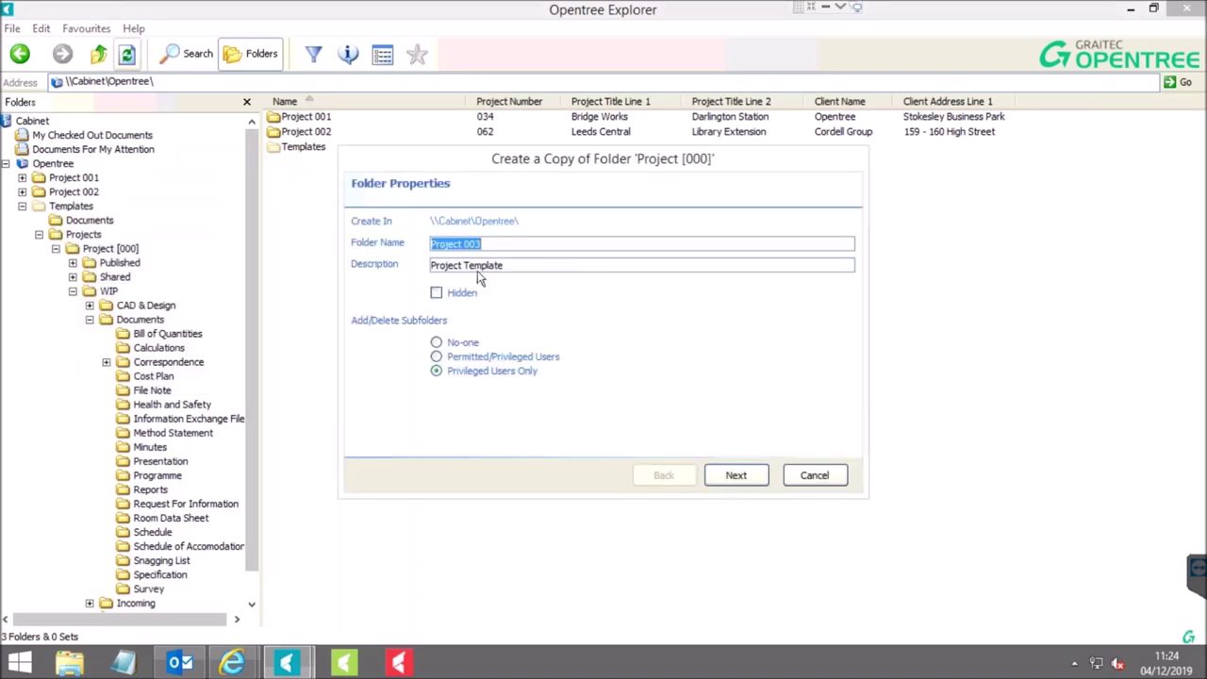
Accept the folder name Project 003 and the 003-OPE- filename and reference prefixes for the copy.
click(501, 243)
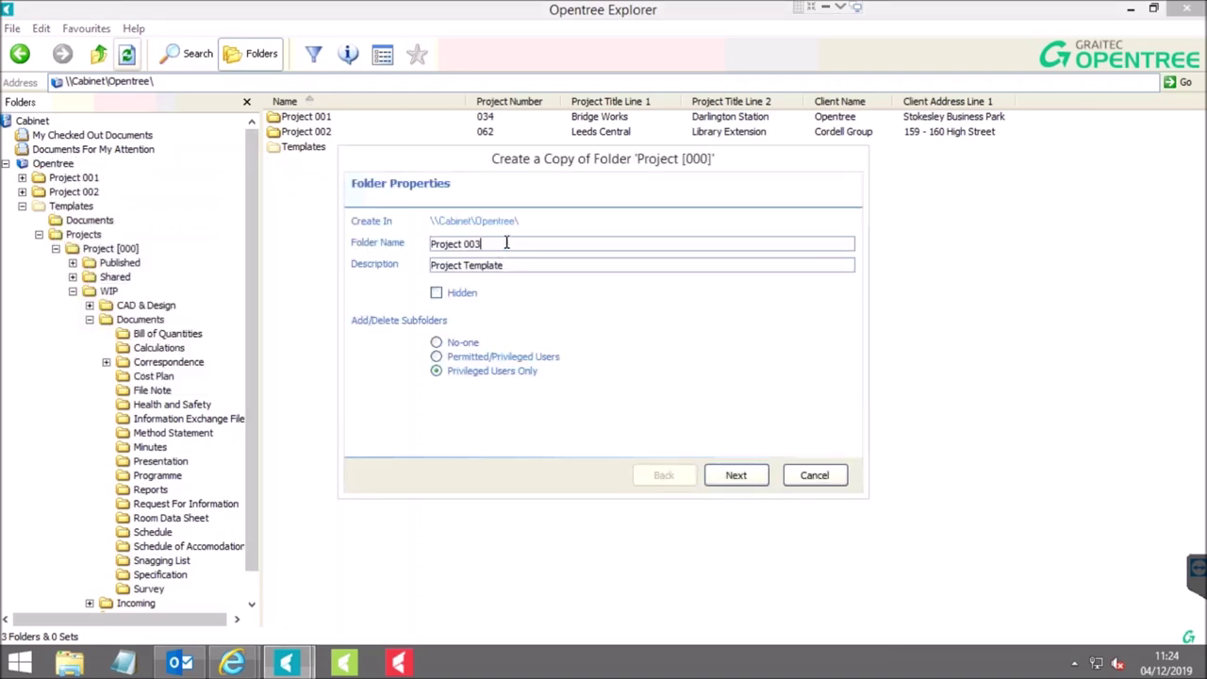
drag(479, 242, 465, 242)
drag(492, 244, 427, 246)
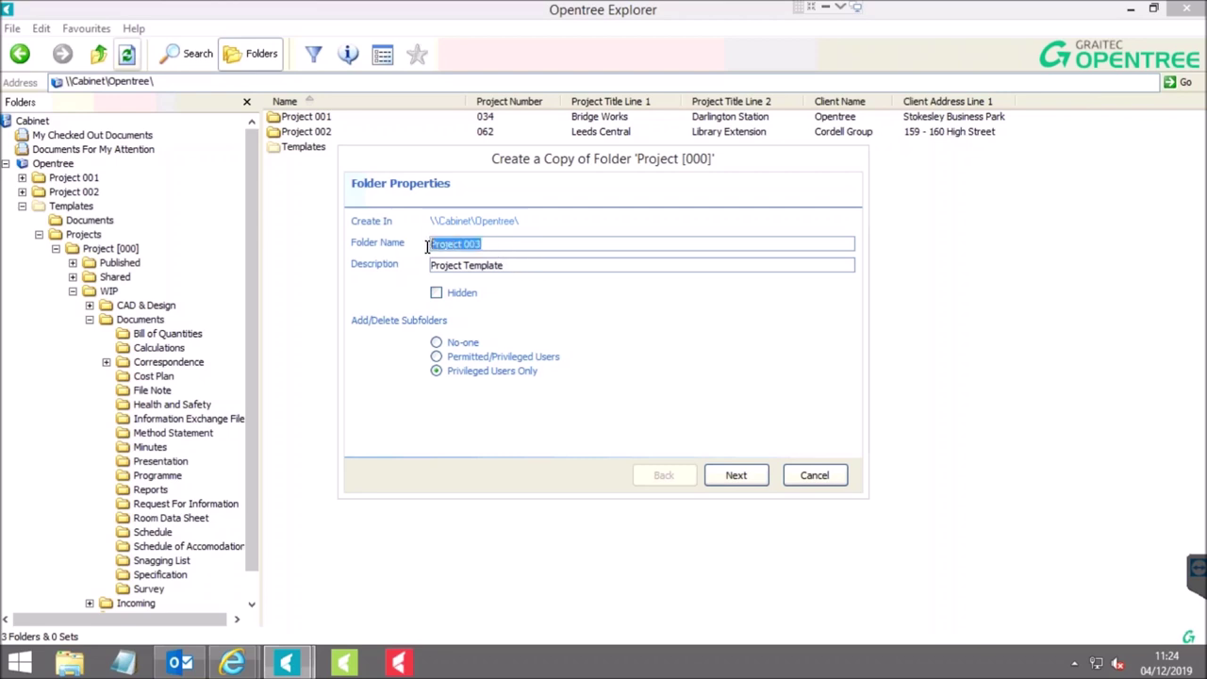
click(736, 475)
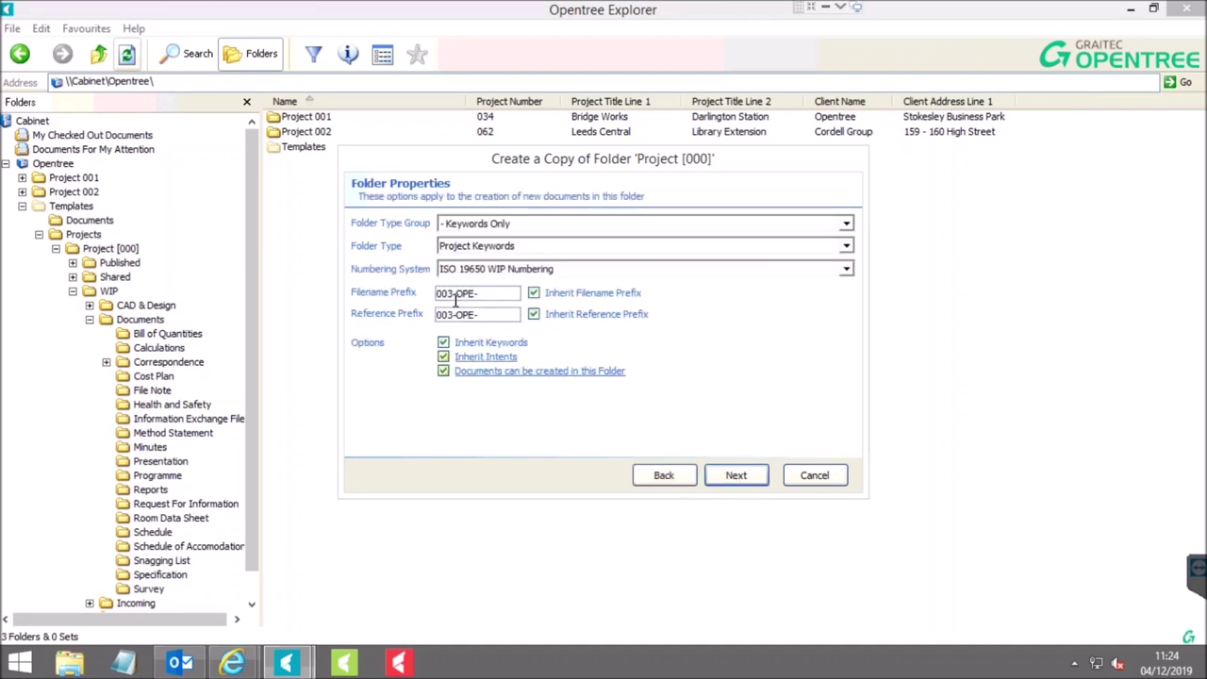
double_click(453, 294)
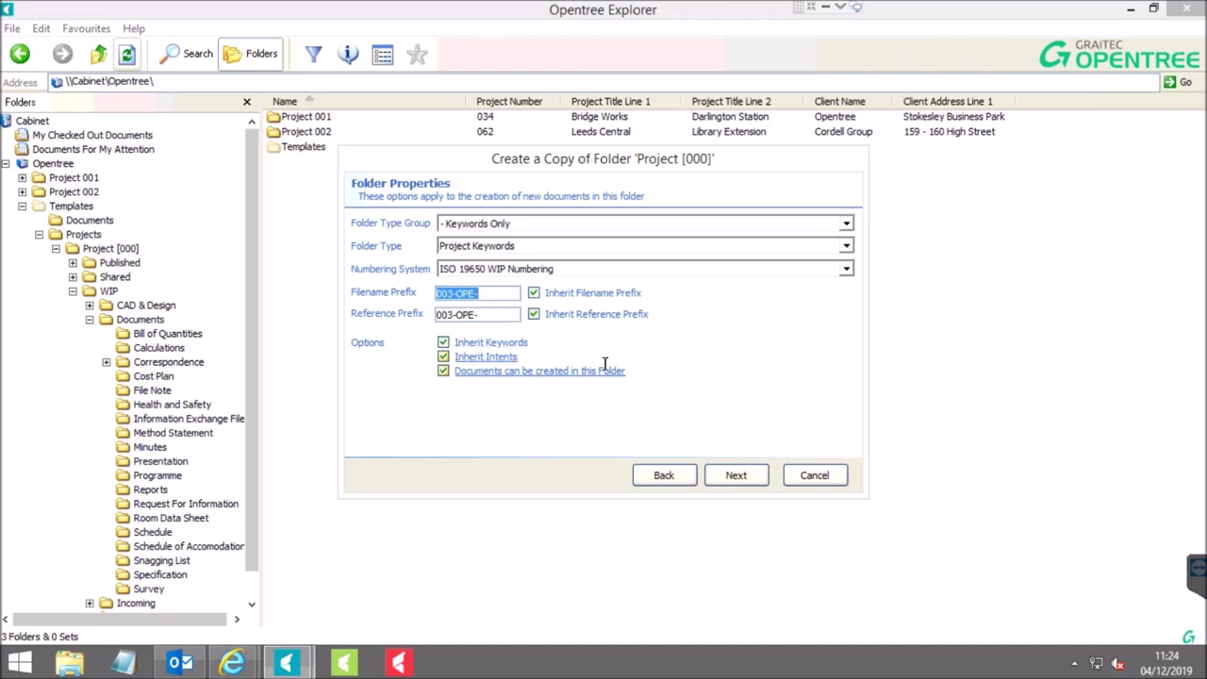
click(736, 476)
Keep subfolders and documents included in the copy, and enlarge the dialog on the folder keywords page.
click(373, 257)
click(373, 257)
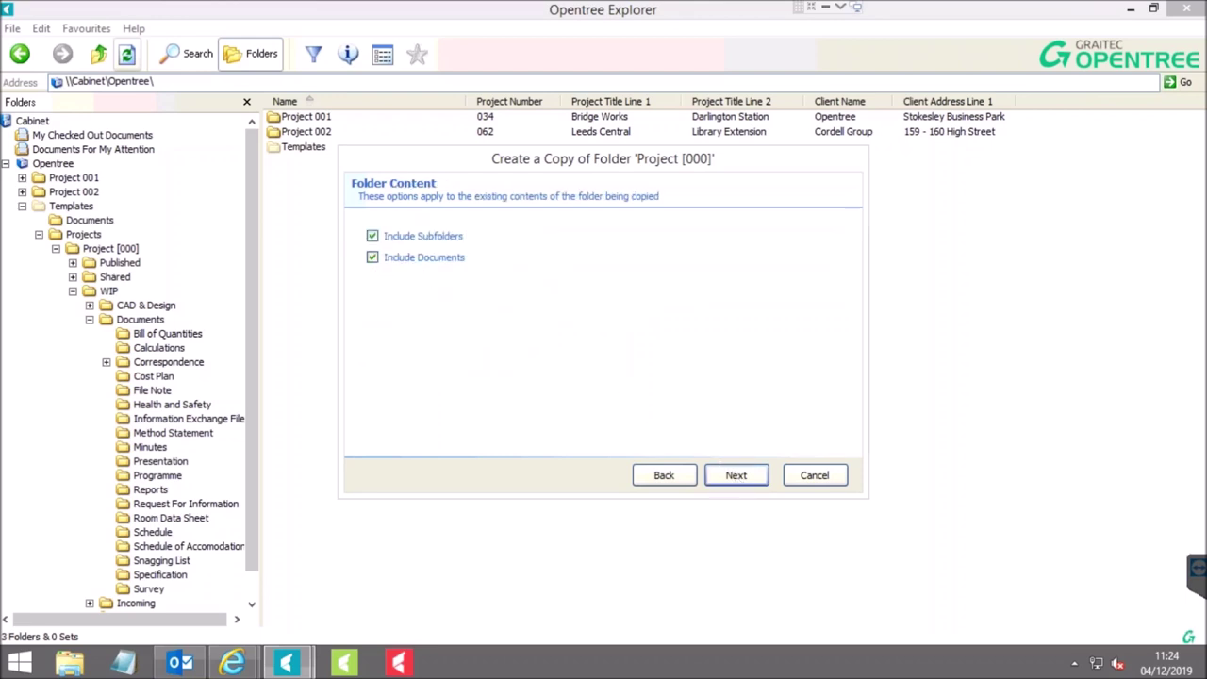
click(737, 475)
drag(657, 147, 662, 42)
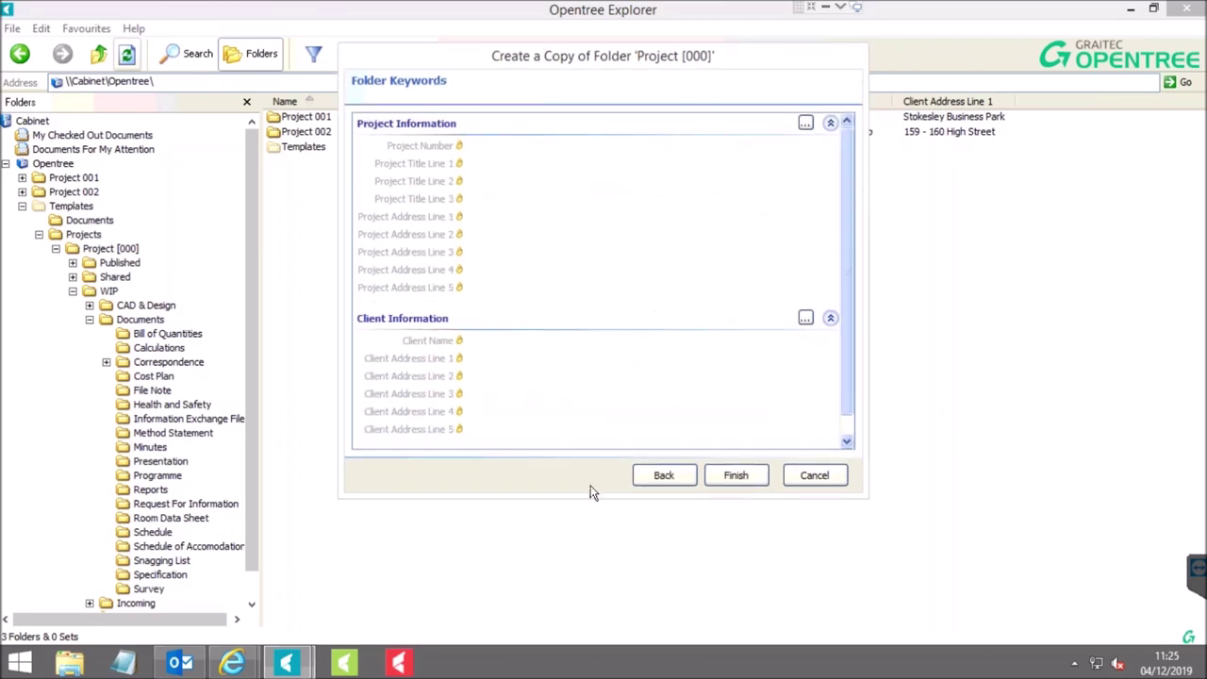
drag(587, 502, 579, 615)
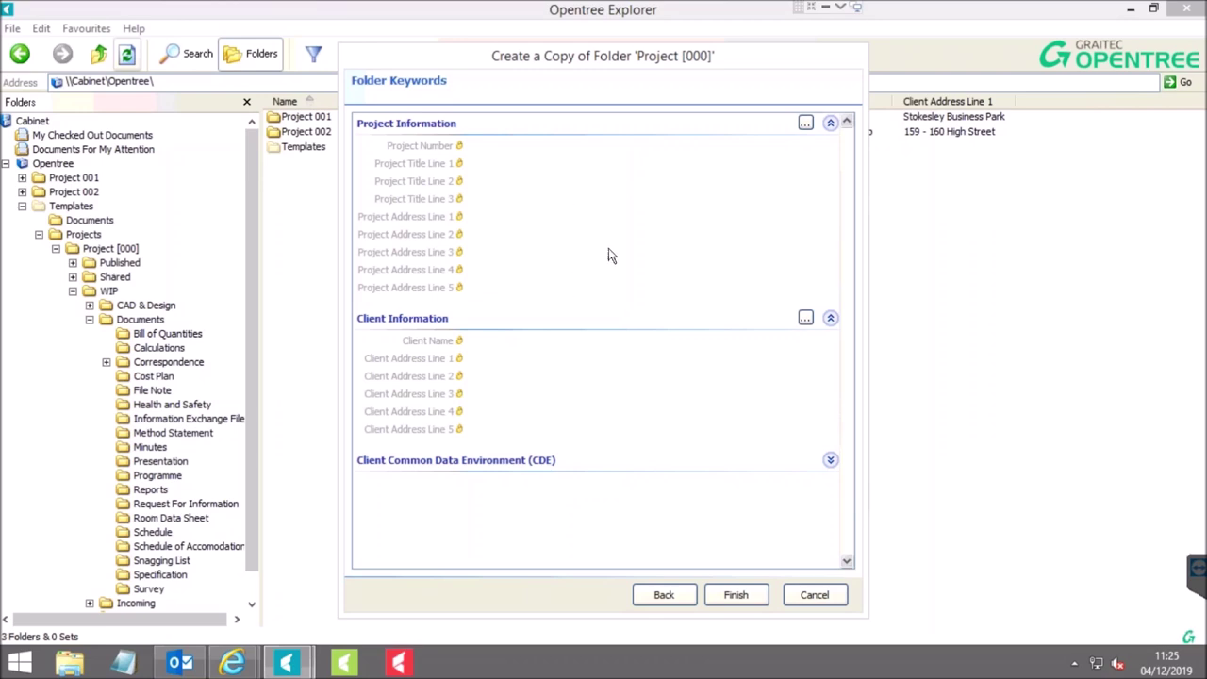
Fill the project information keywords from the 002 Glasgow Airport row and the client information keywords from the DNV Consulting row.
click(807, 125)
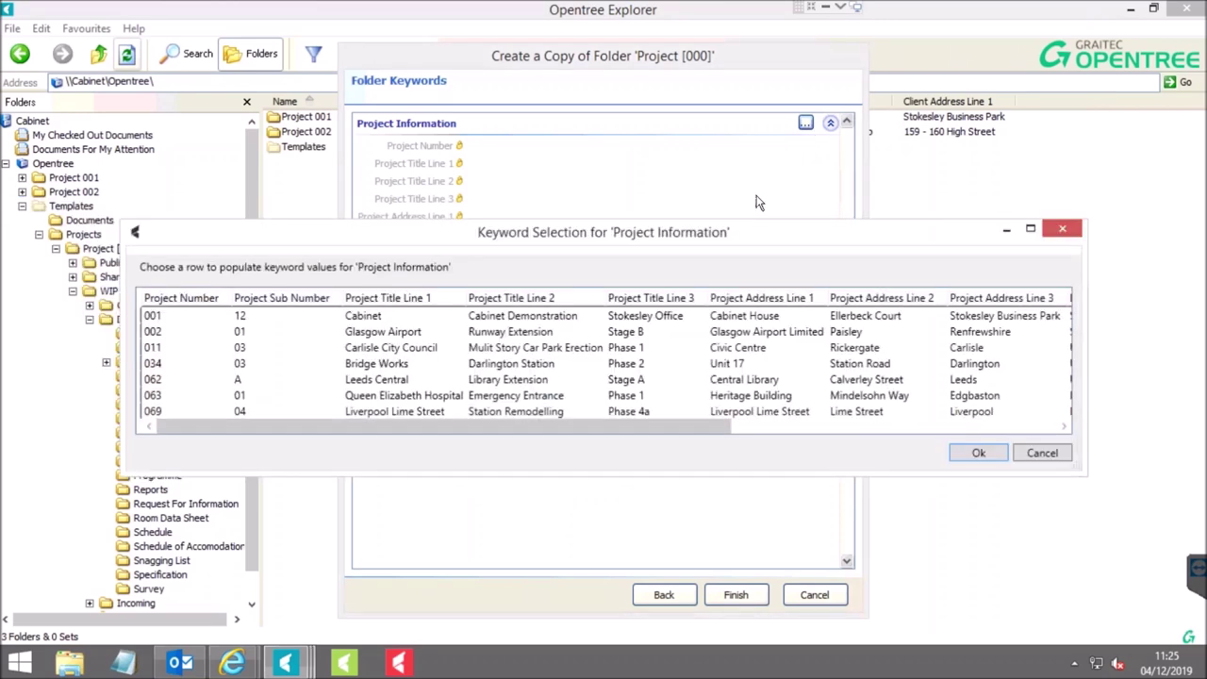
click(389, 336)
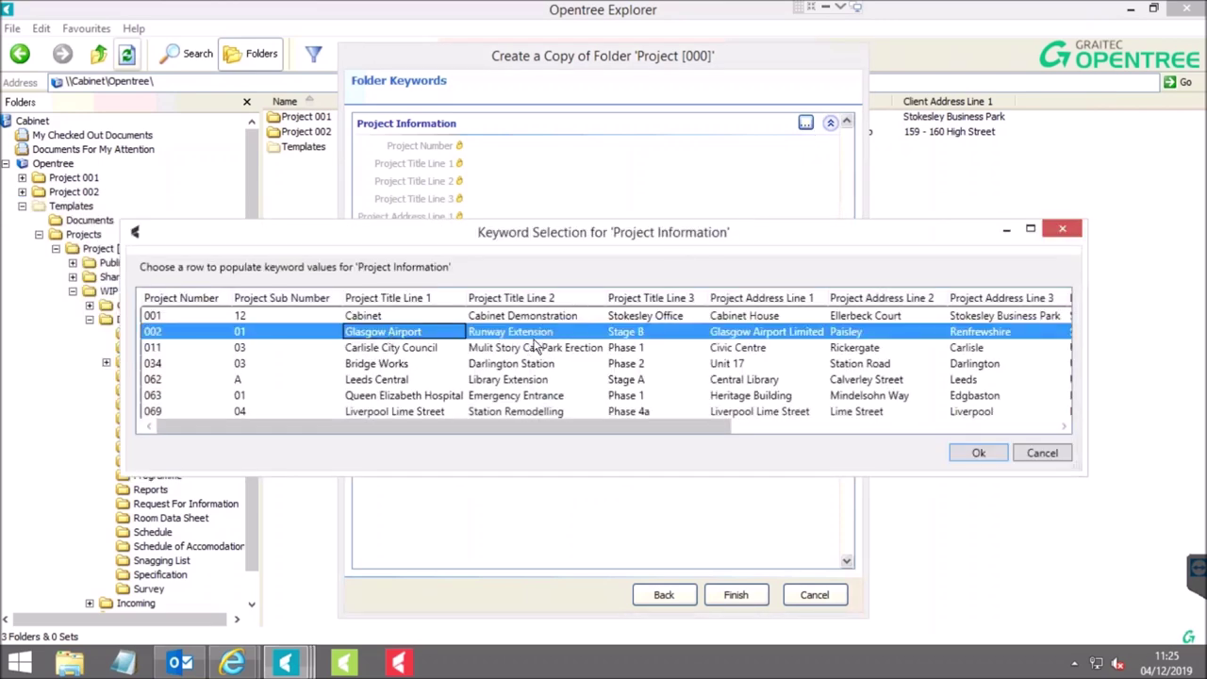
click(979, 454)
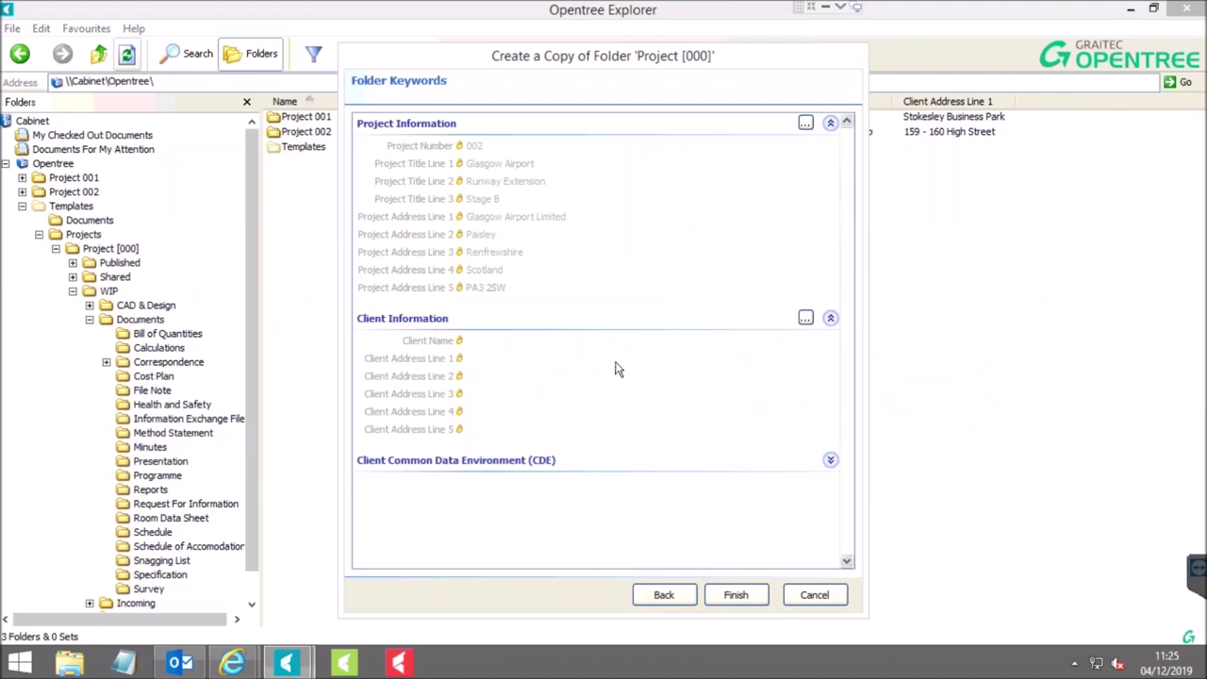
click(807, 320)
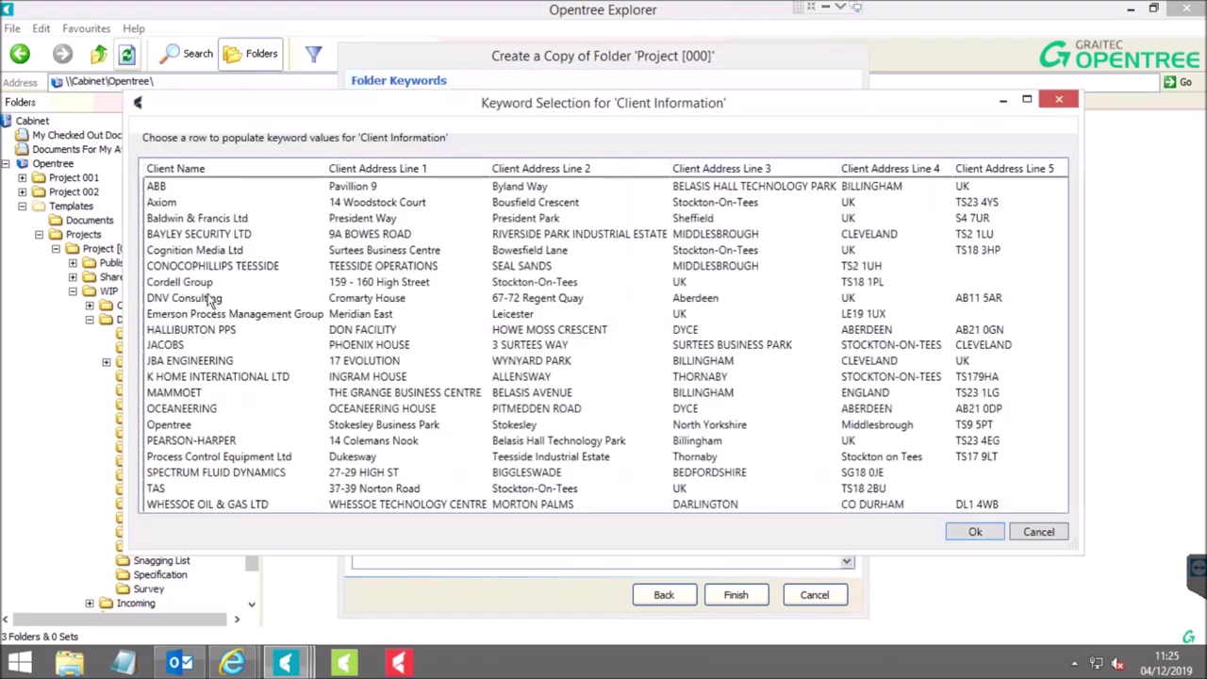
click(201, 300)
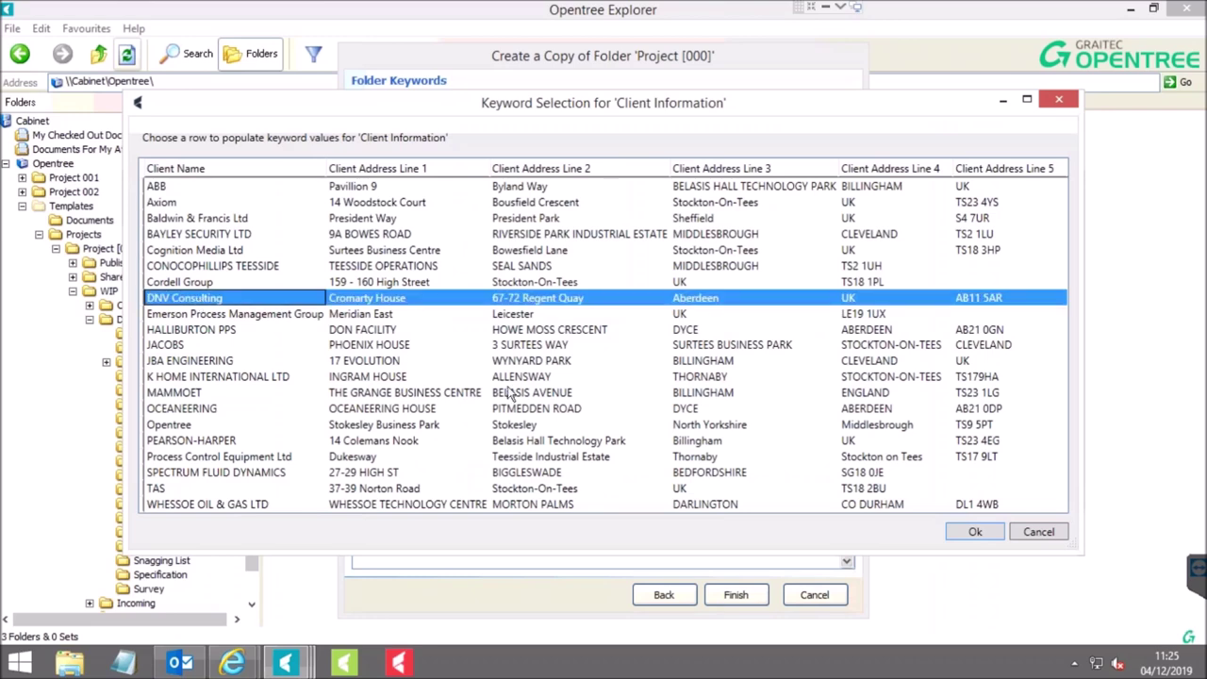
click(972, 533)
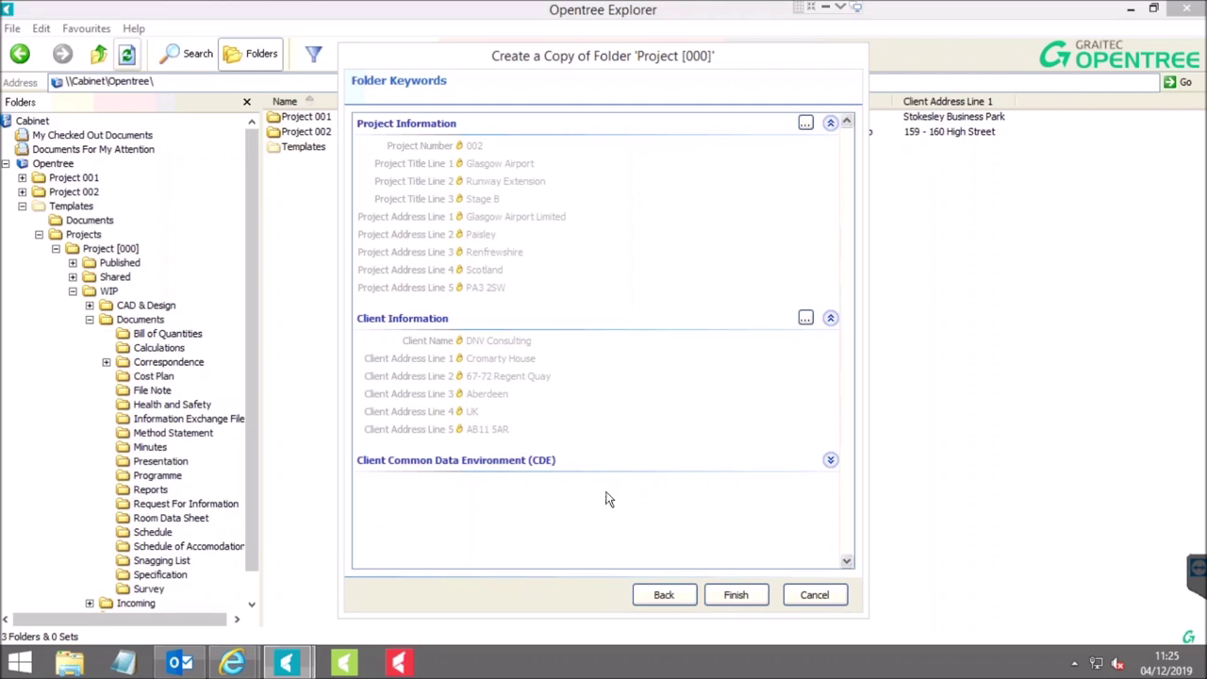
Expand the Client Common Data Environment section and set the CDE to BIM 360.
click(831, 462)
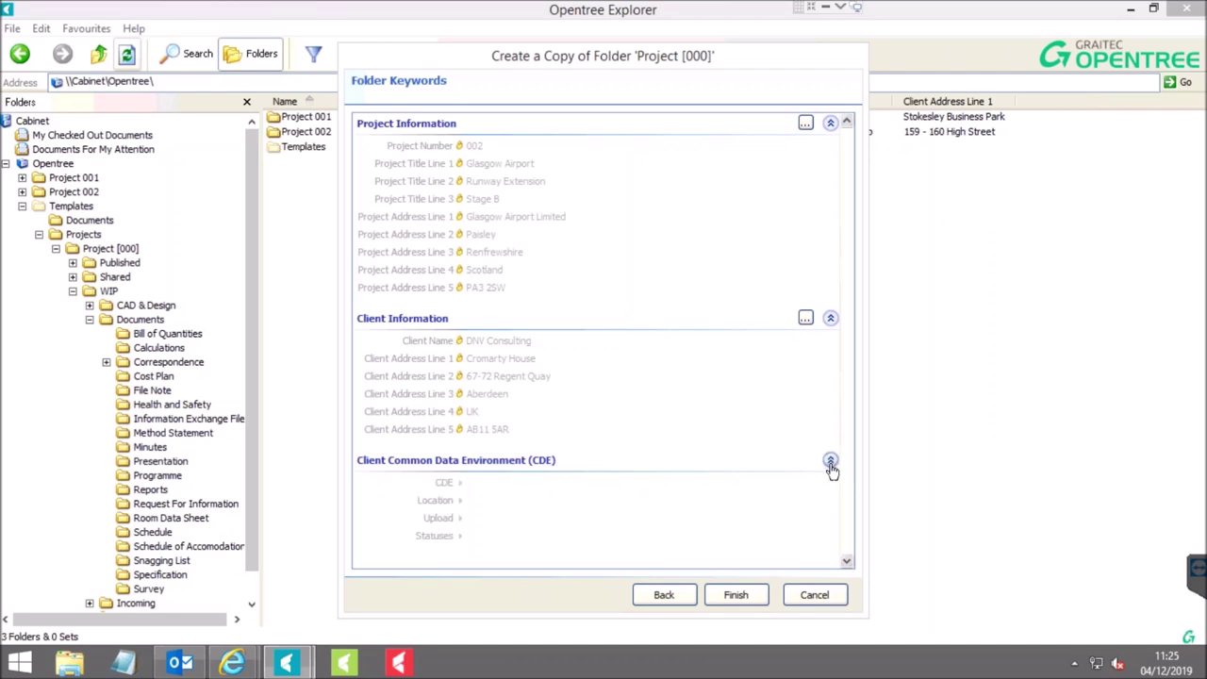
click(496, 492)
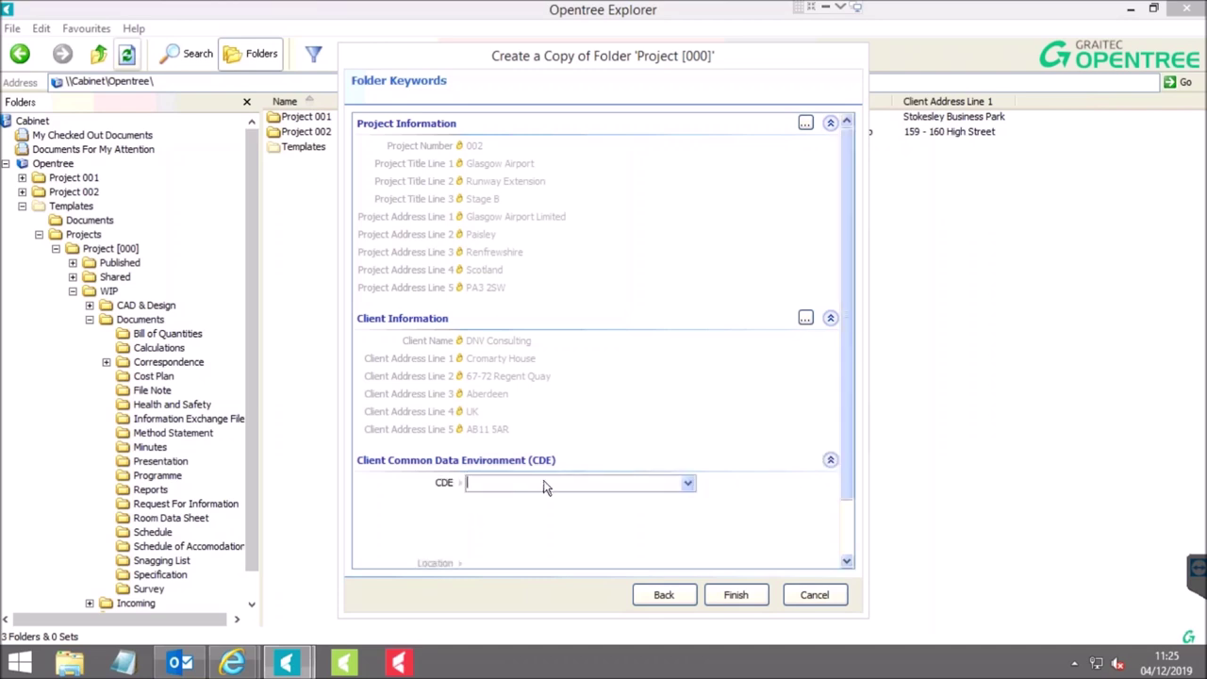
click(688, 485)
drag(688, 530, 694, 543)
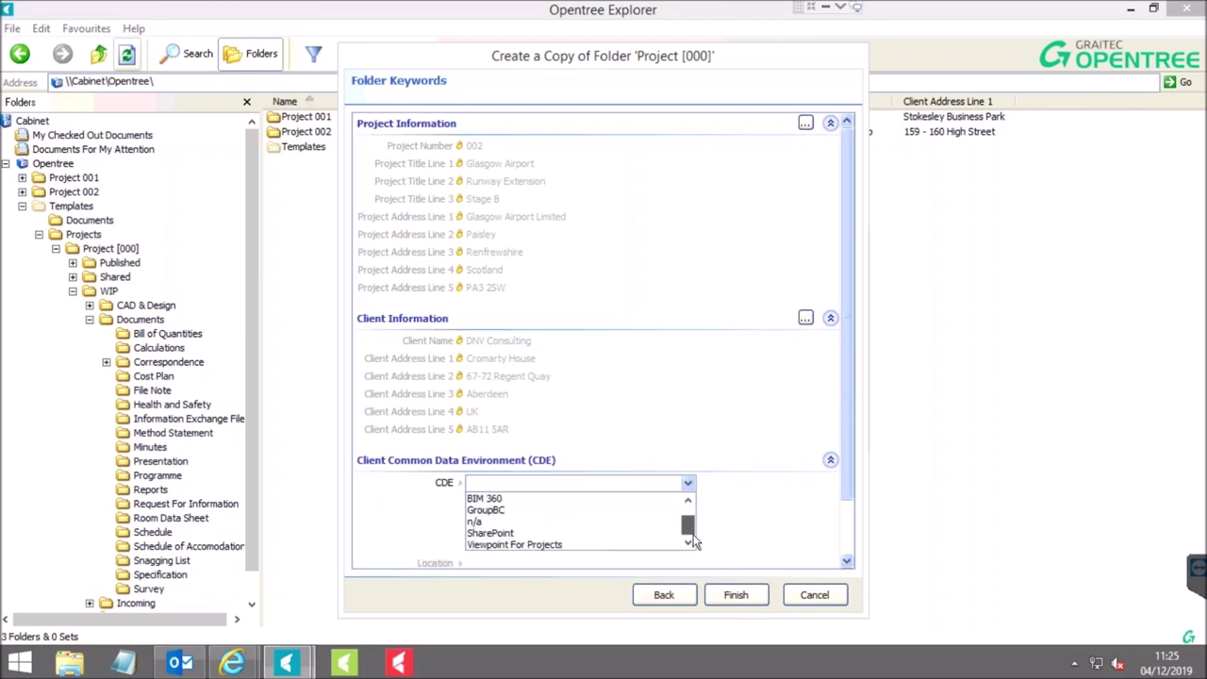
drag(694, 542, 689, 512)
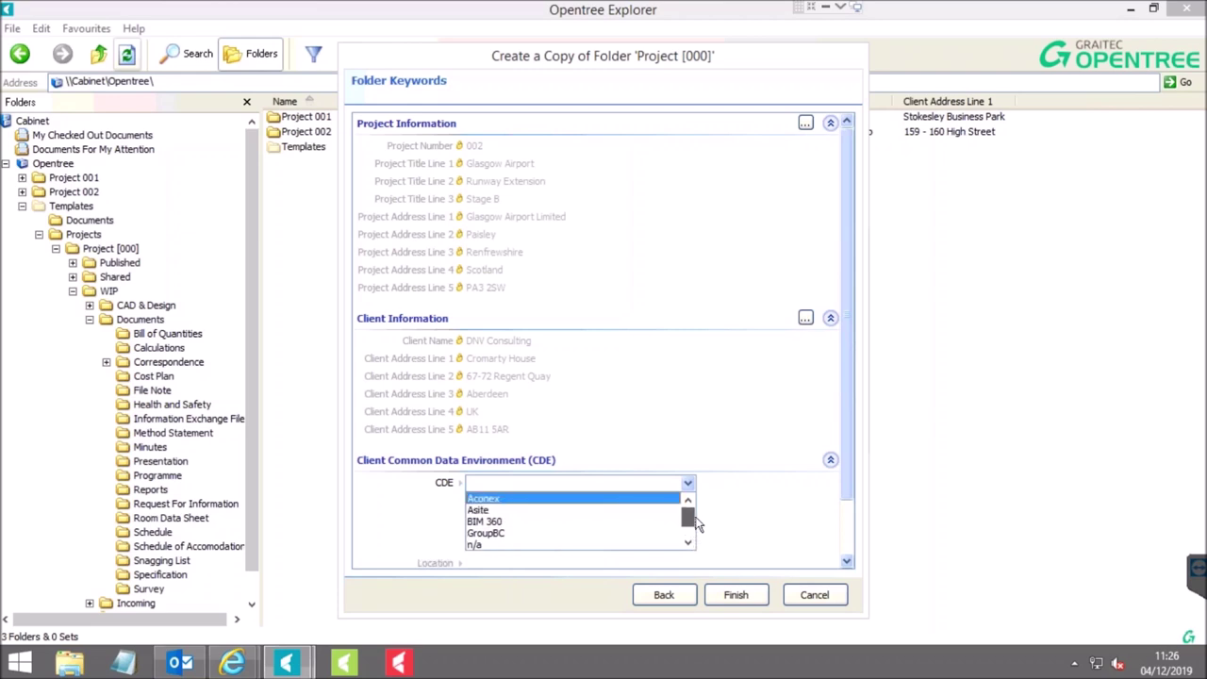
click(485, 522)
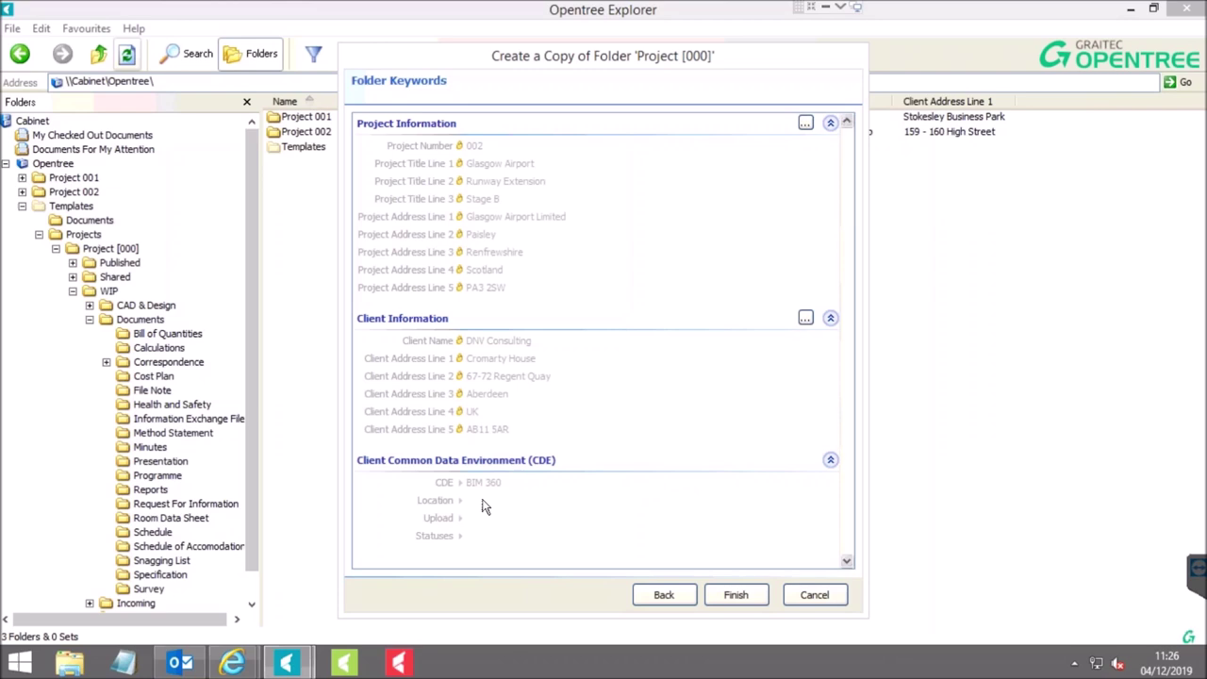
Set the CDE location to the Opentree entry and the upload to Attached, and finish creating the folder copy.
click(481, 505)
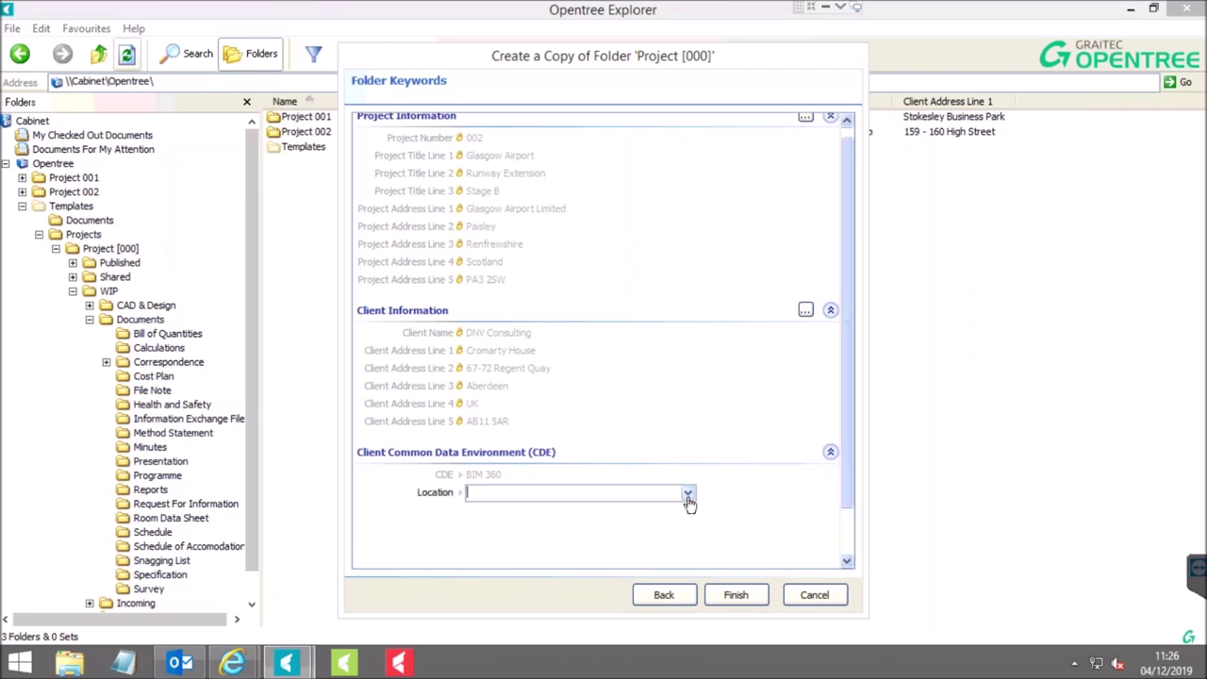
click(689, 494)
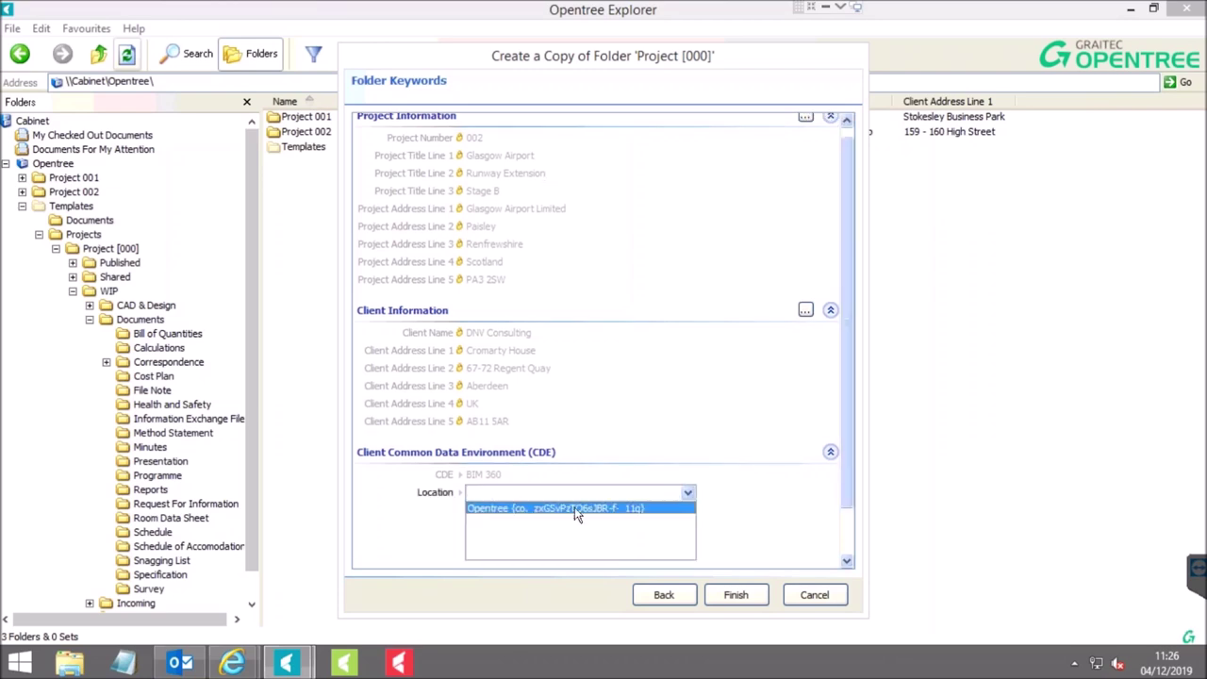
click(478, 515)
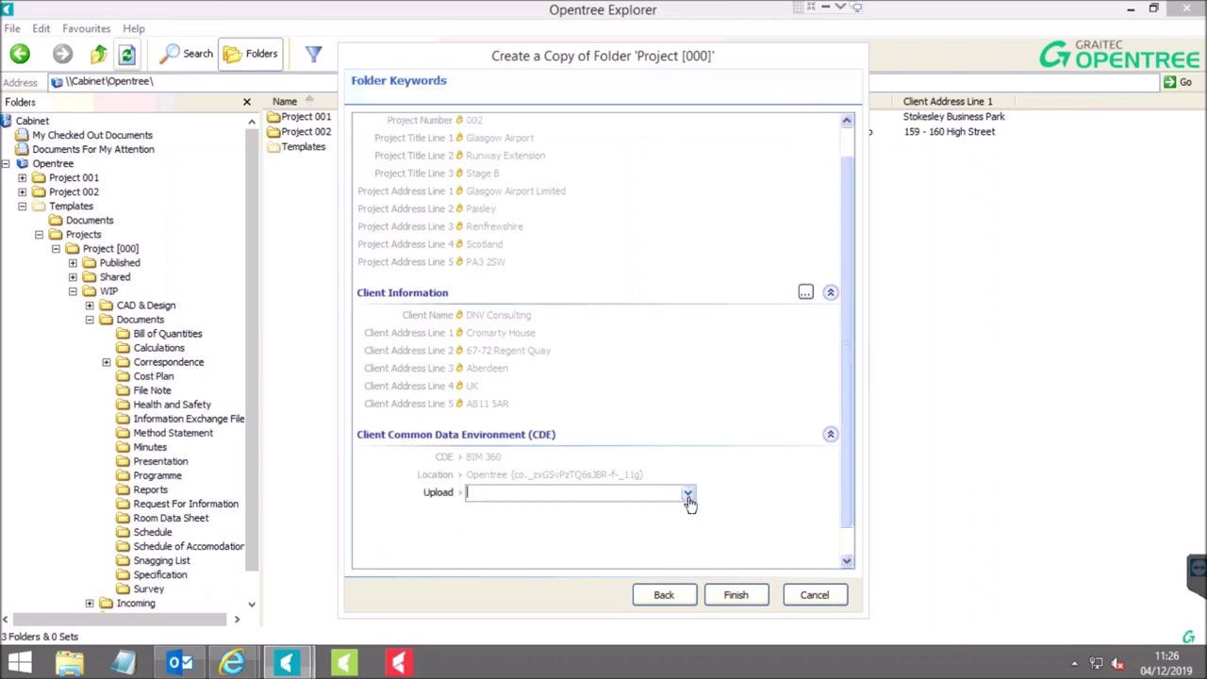
click(689, 495)
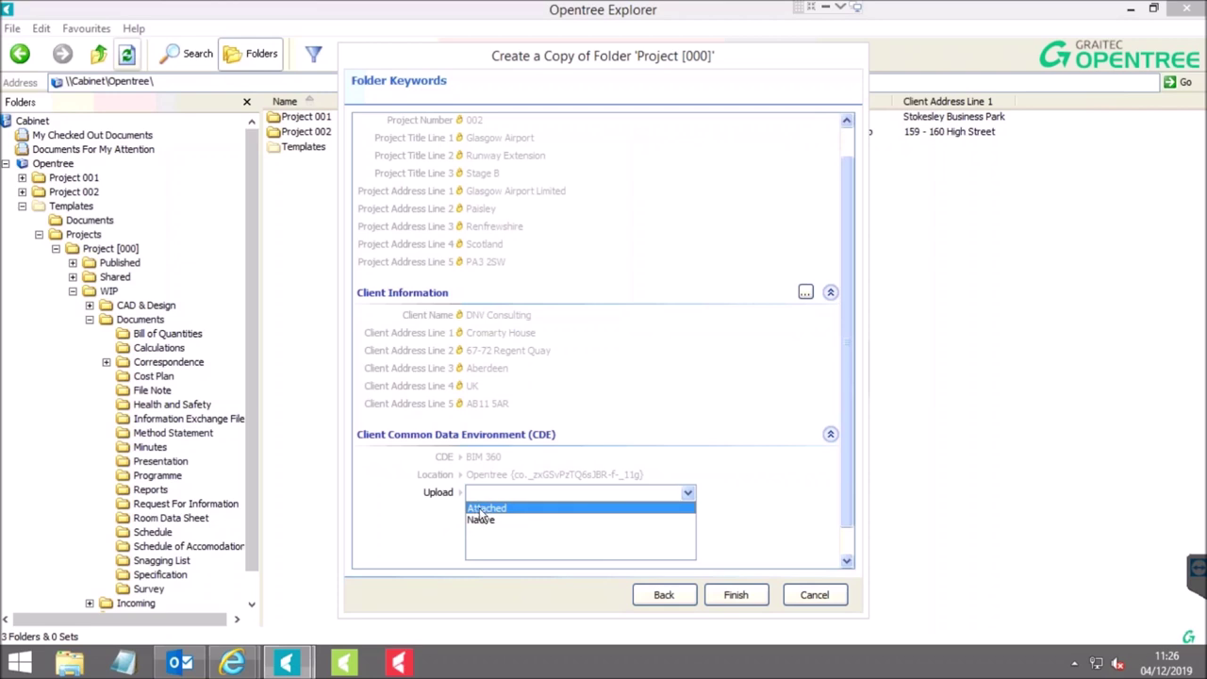
click(480, 509)
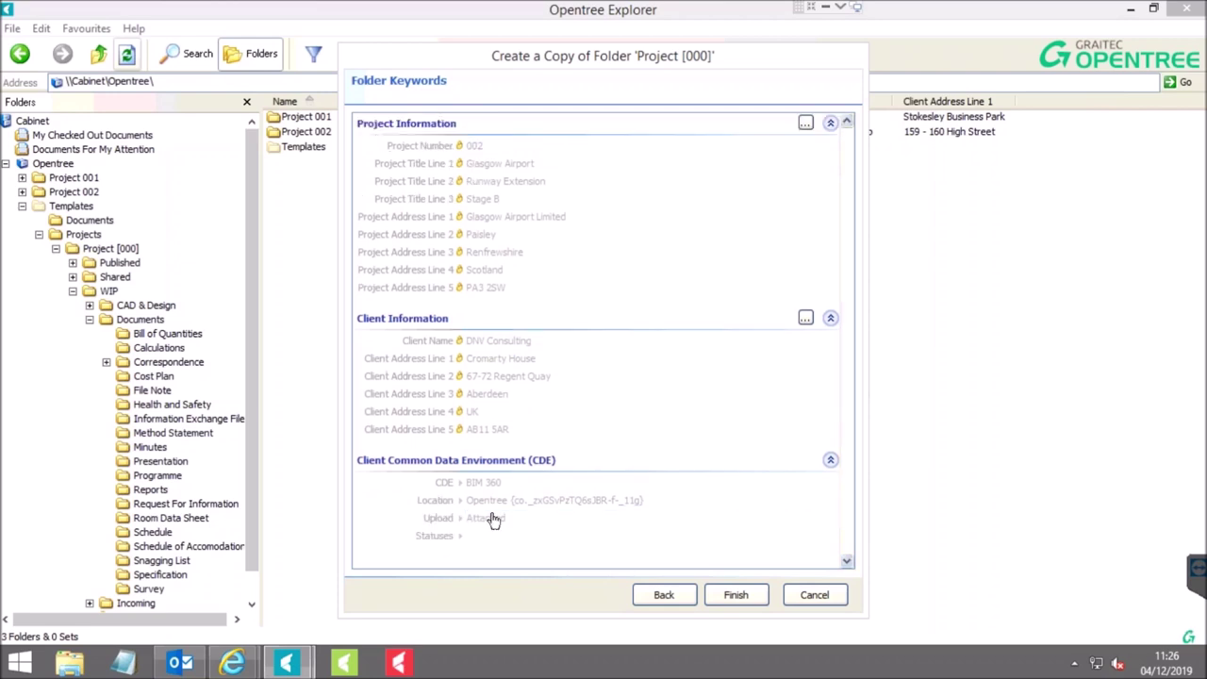
click(737, 596)
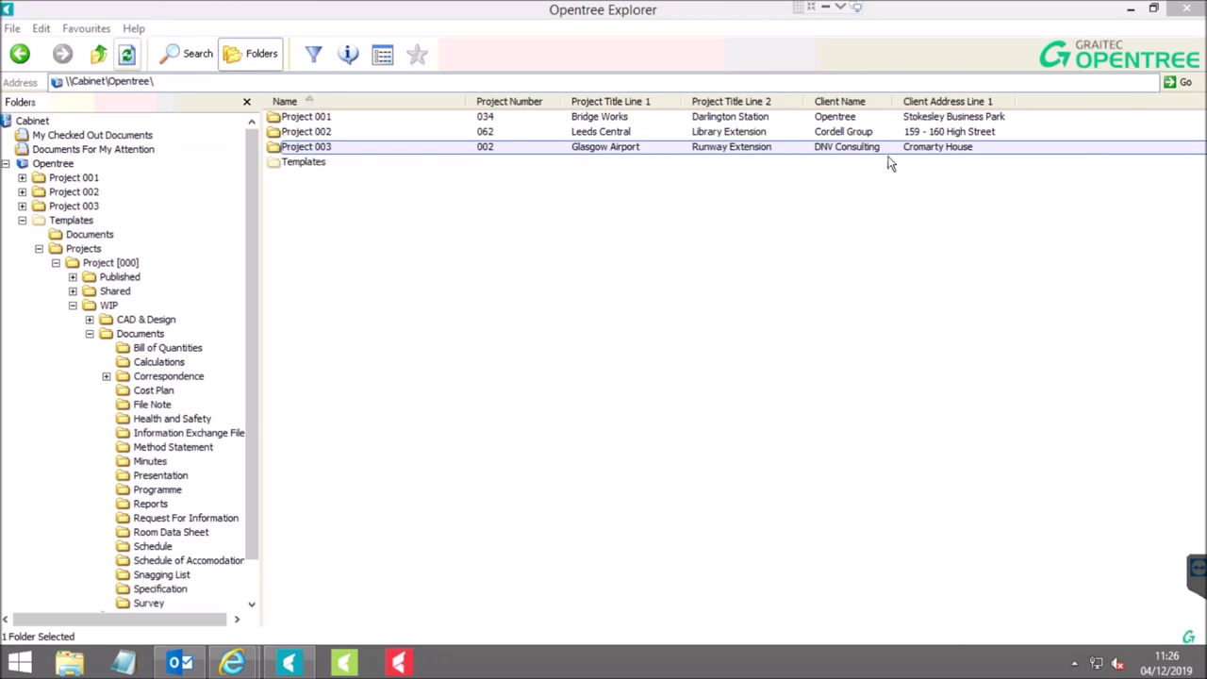
Open the new Project 003 folder and its project summary document 003-OPE-XX-XX-PS-Z-0001.docx in Word.
double_click(311, 148)
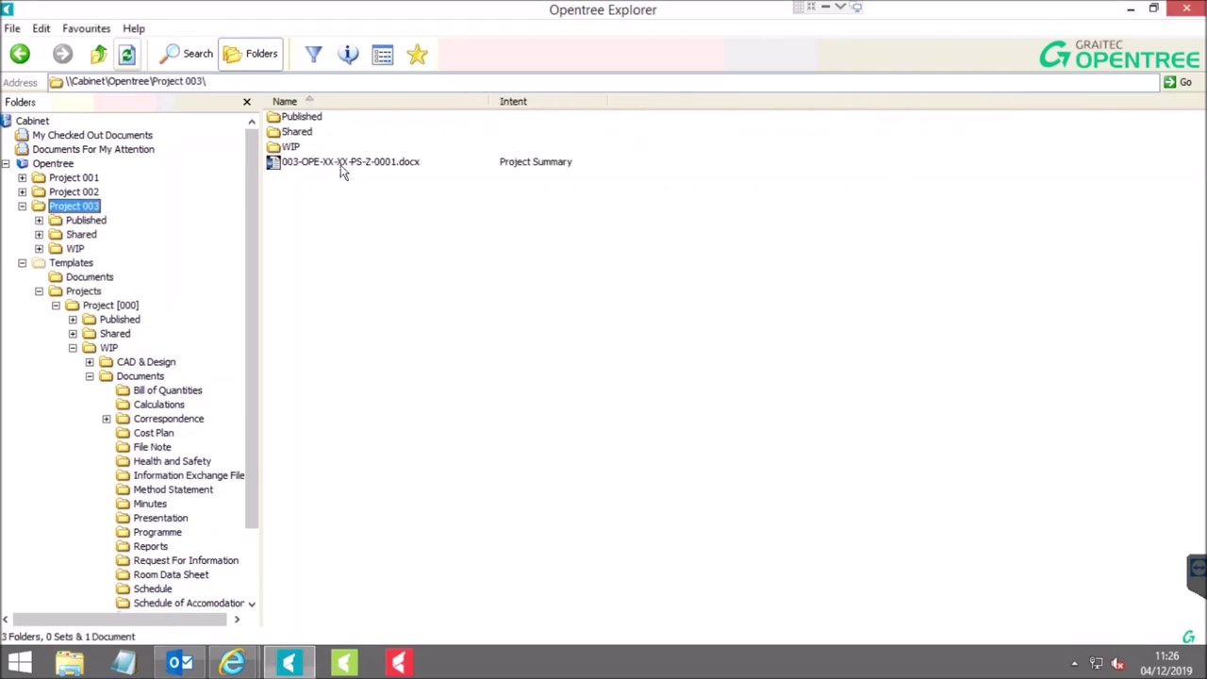
click(271, 164)
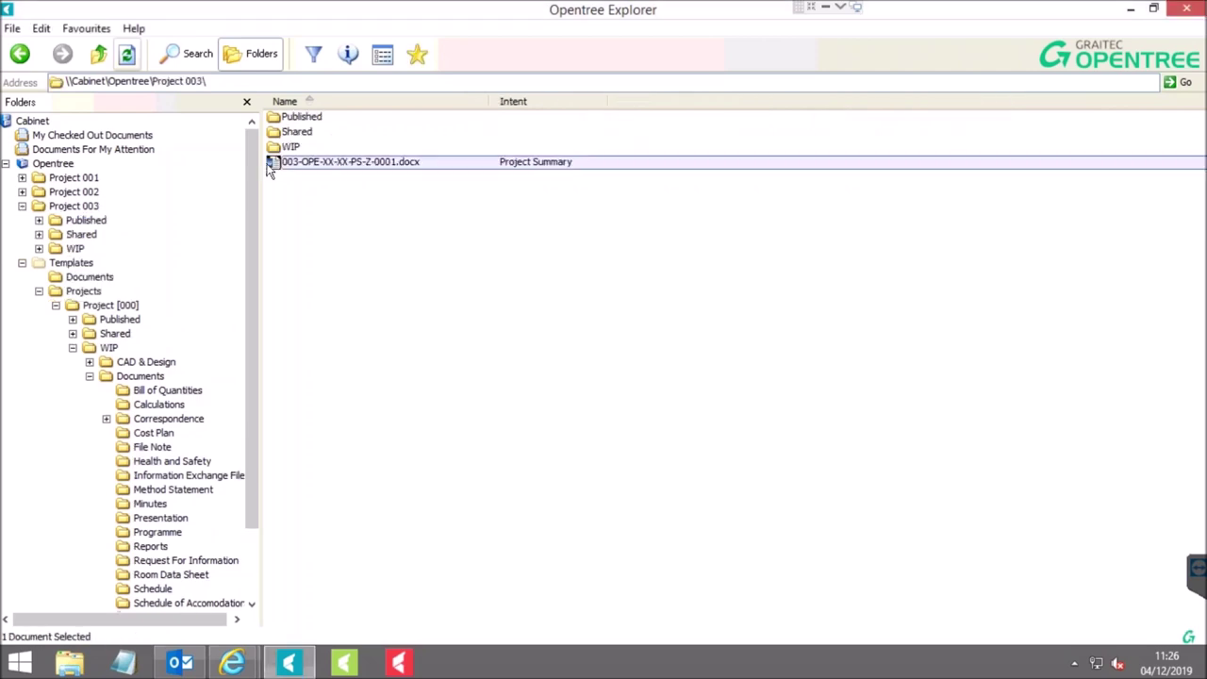
double_click(335, 165)
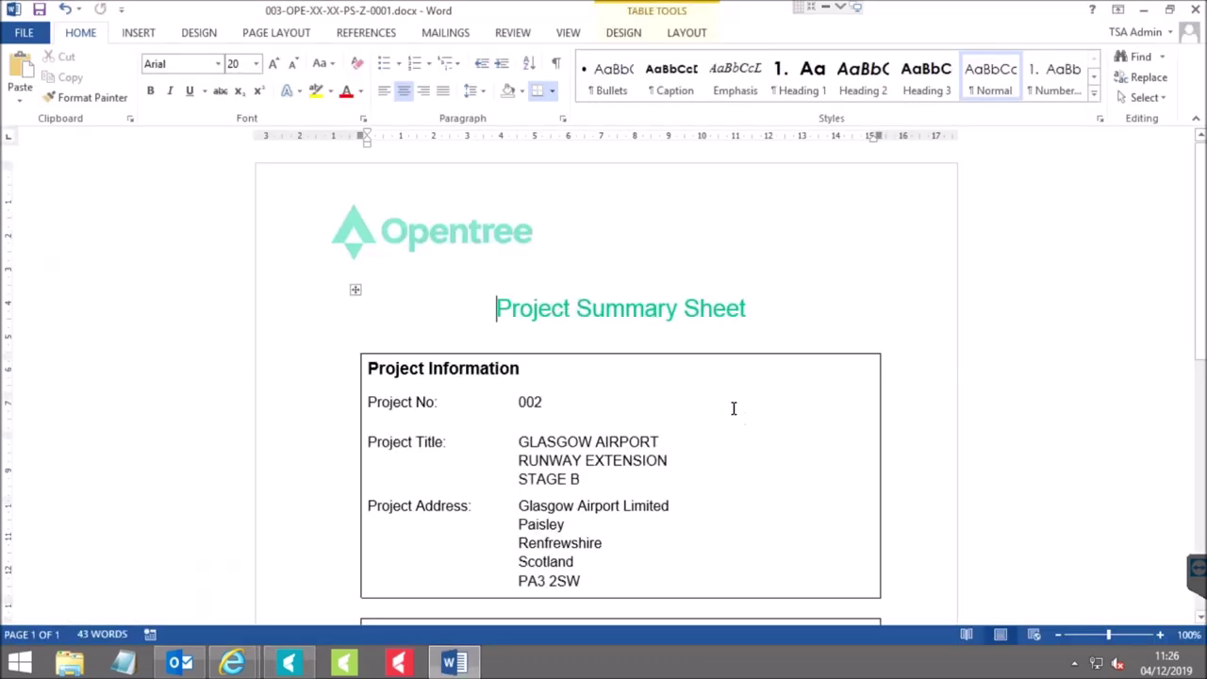
Examine the project title, project address, client details and footer document number on the Project Summary Sheet.
scroll(759, 378, down, 2)
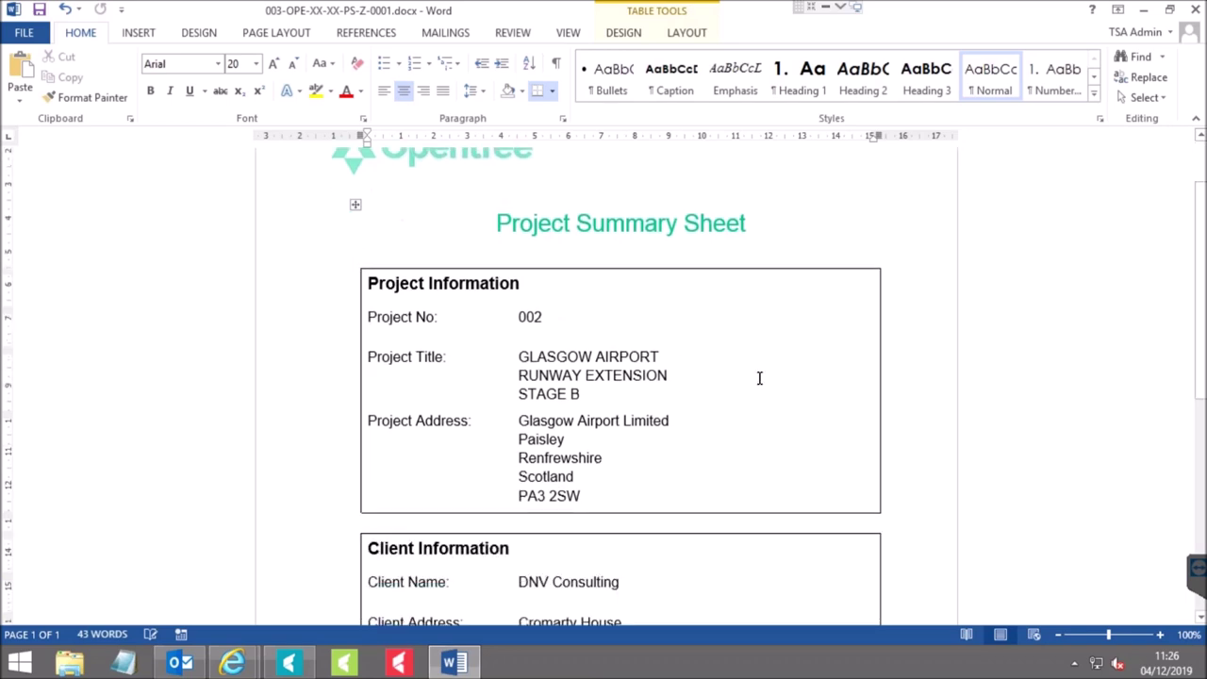
triple_click(547, 357)
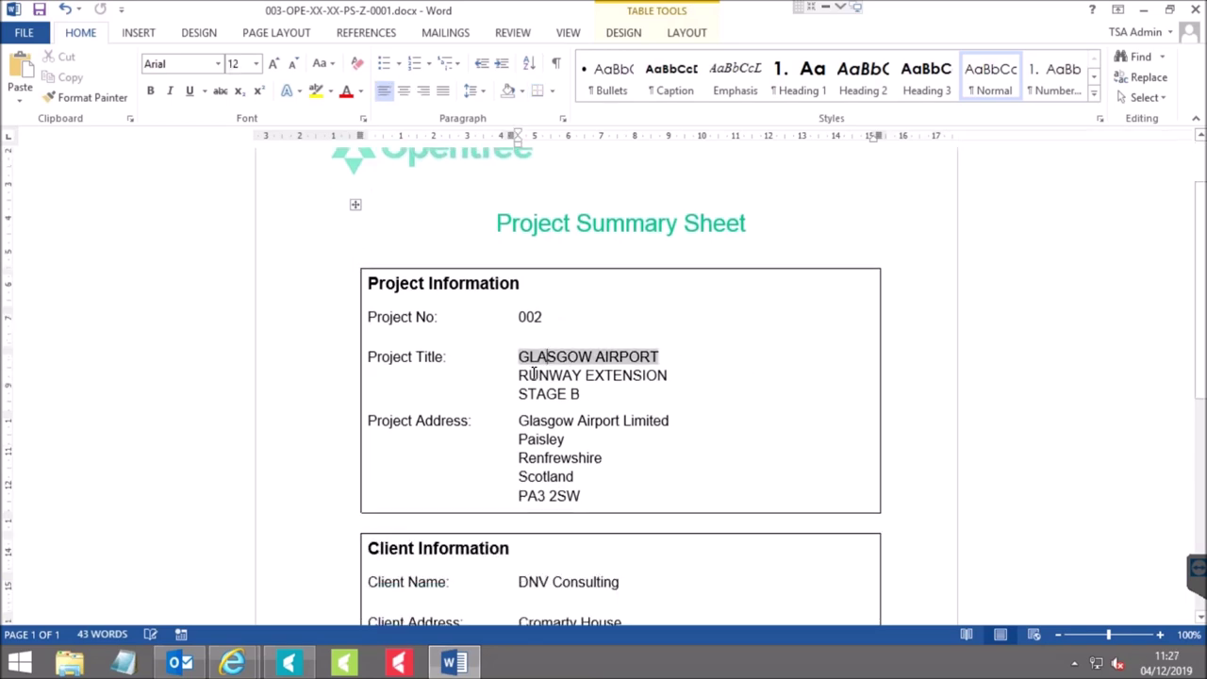
triple_click(567, 376)
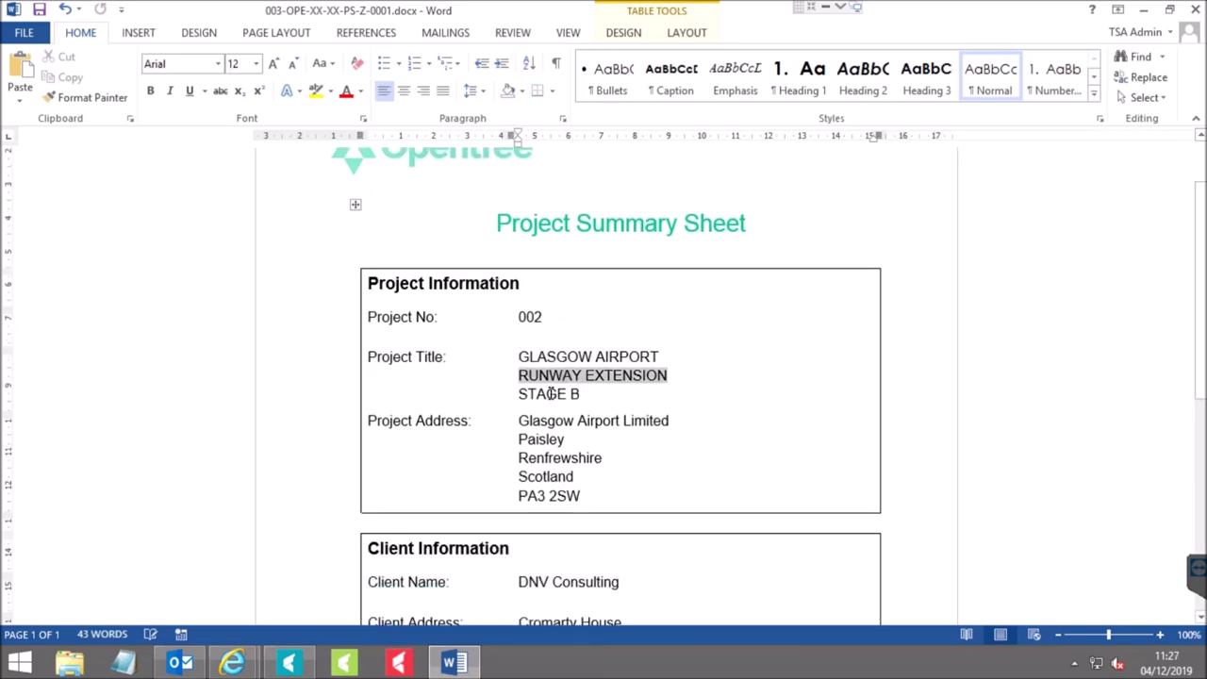
triple_click(550, 394)
triple_click(560, 421)
triple_click(544, 438)
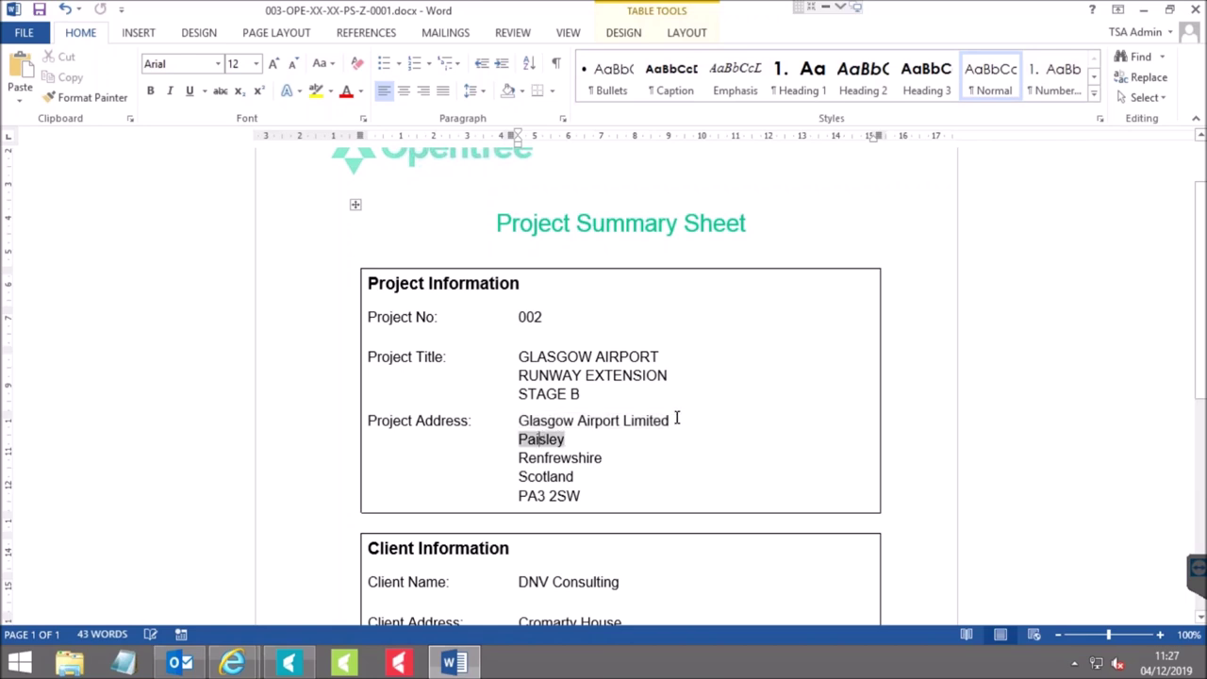
scroll(676, 418, down, 2)
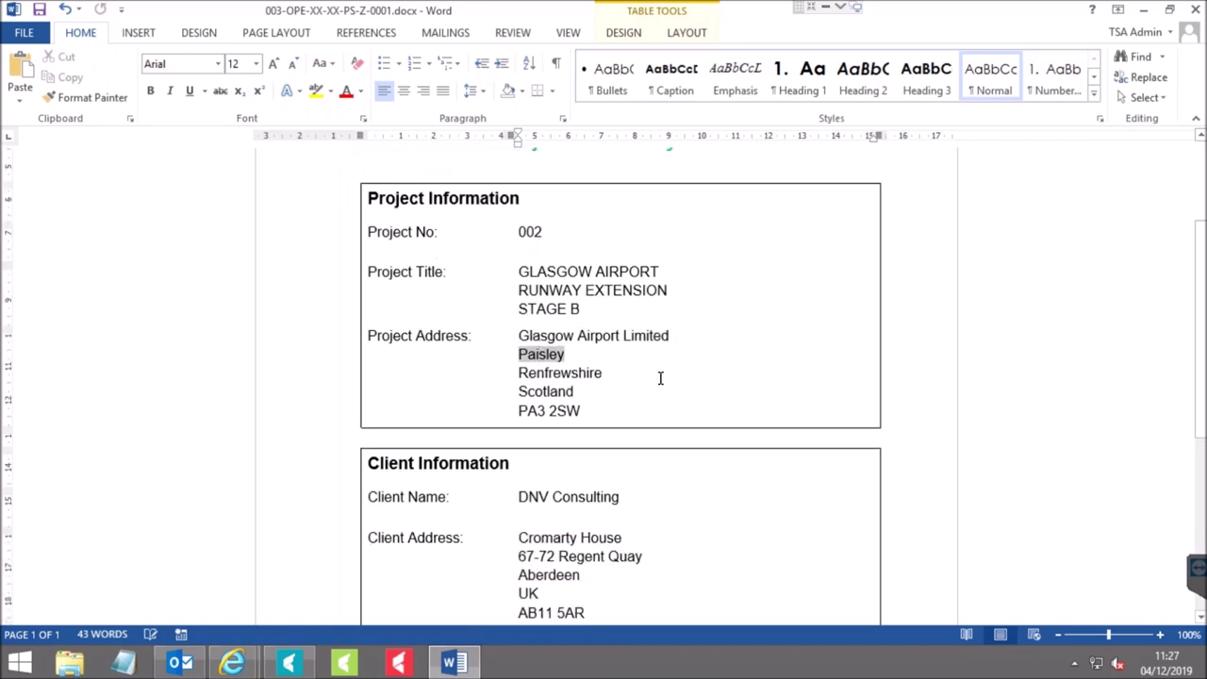
triple_click(582, 497)
triple_click(562, 540)
triple_click(558, 556)
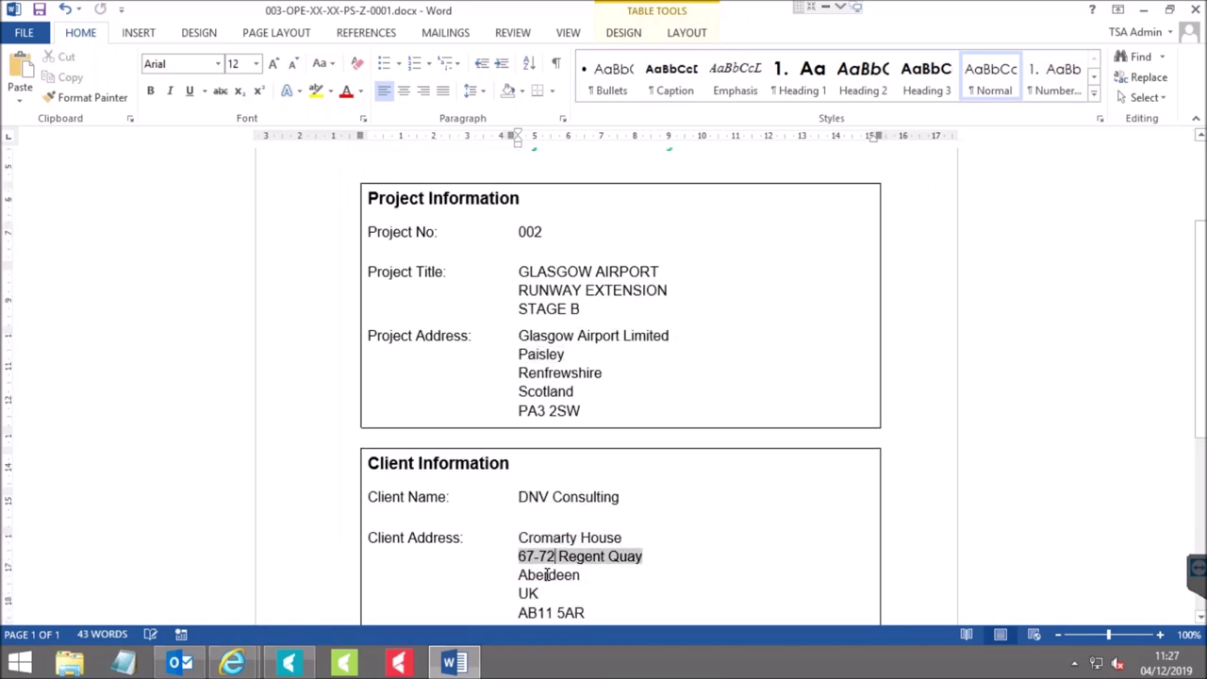
triple_click(547, 575)
scroll(745, 462, down, 3)
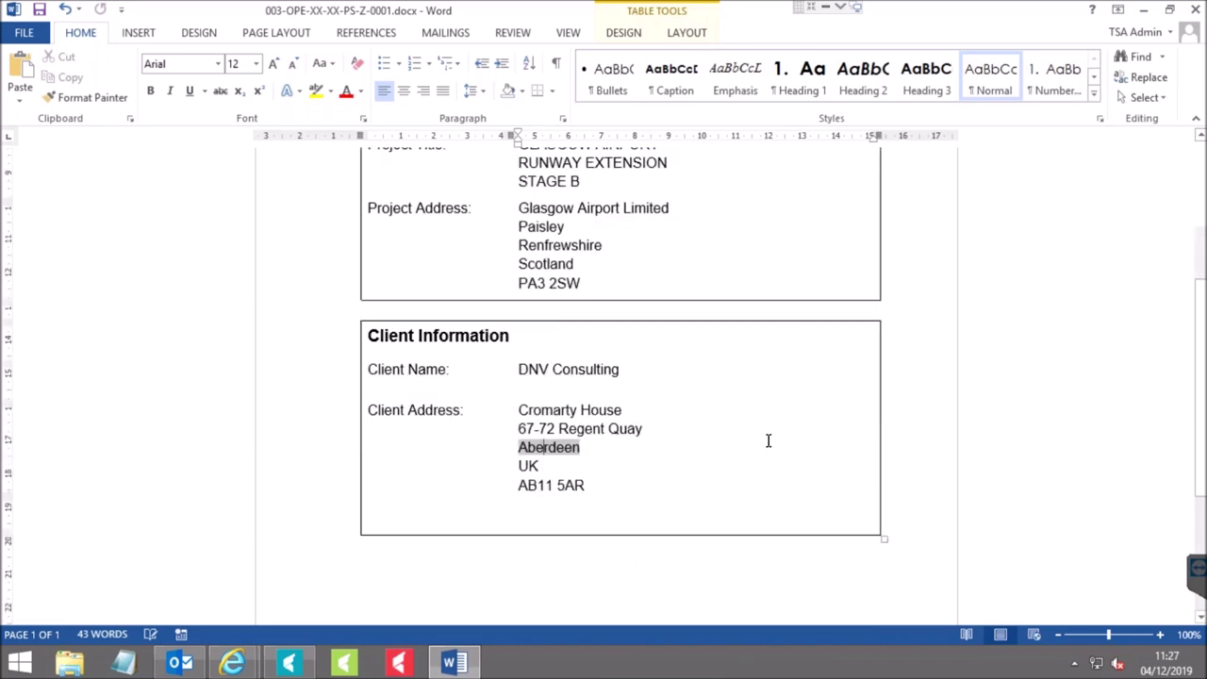
scroll(787, 404, down, 6)
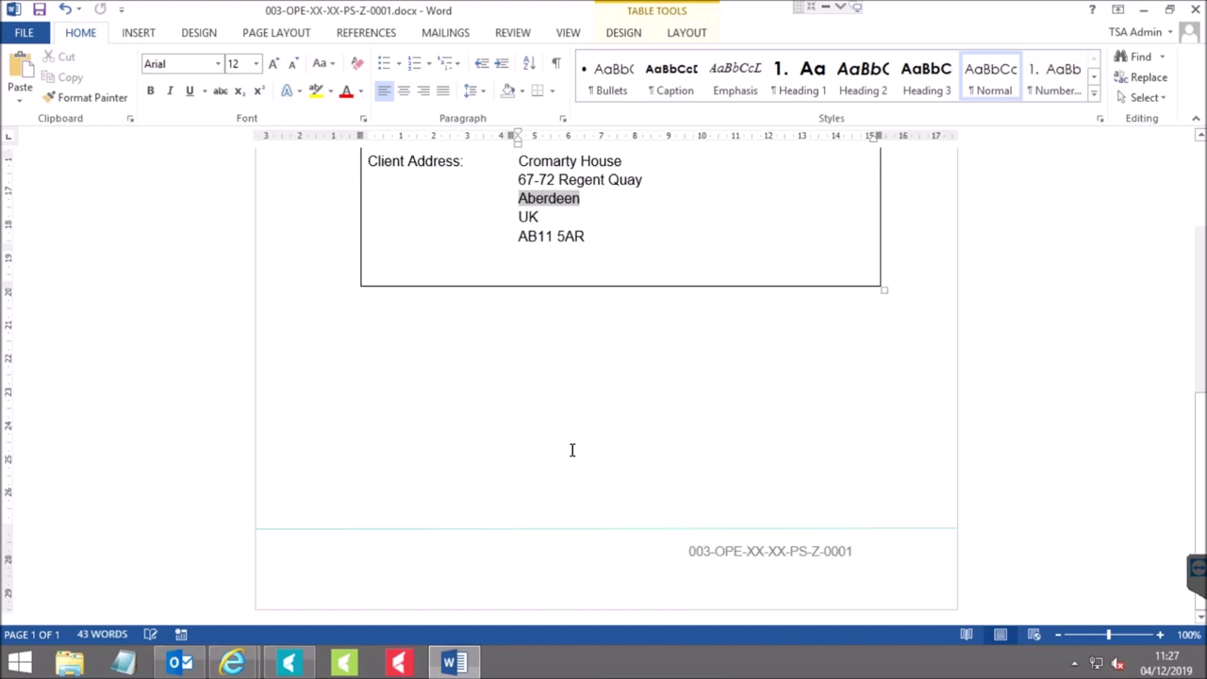
scroll(572, 450, up, 8)
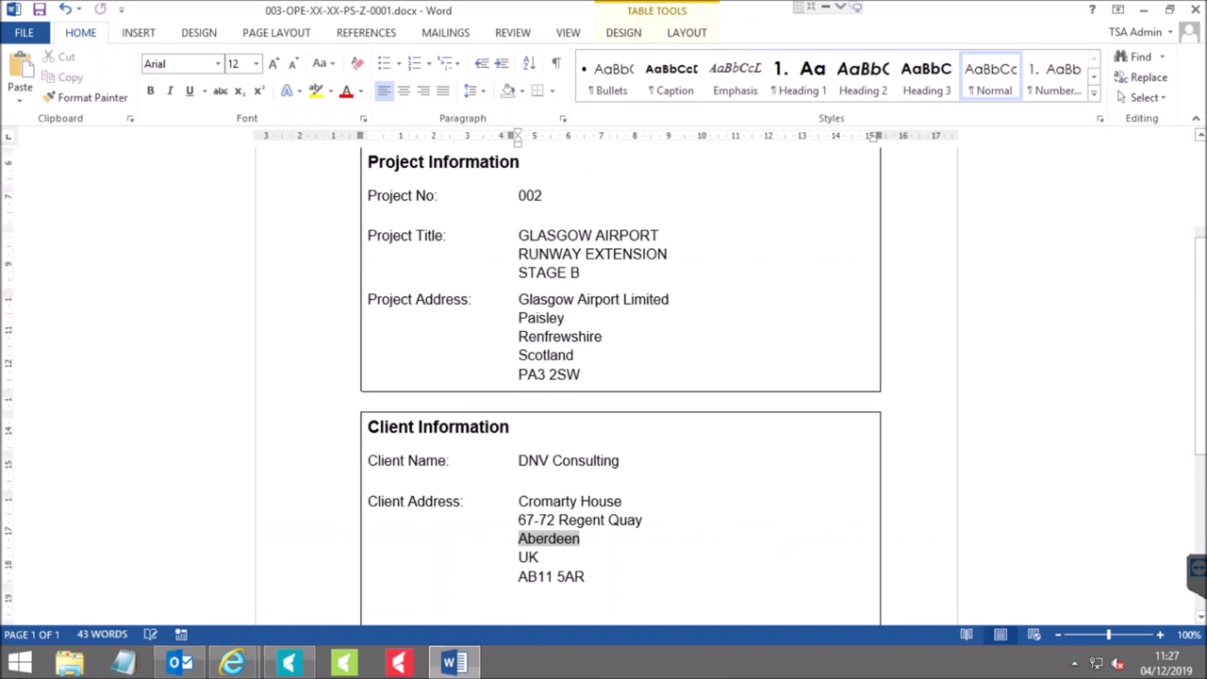
Save and close the project summary document, and check it back in to Opentree.
click(38, 10)
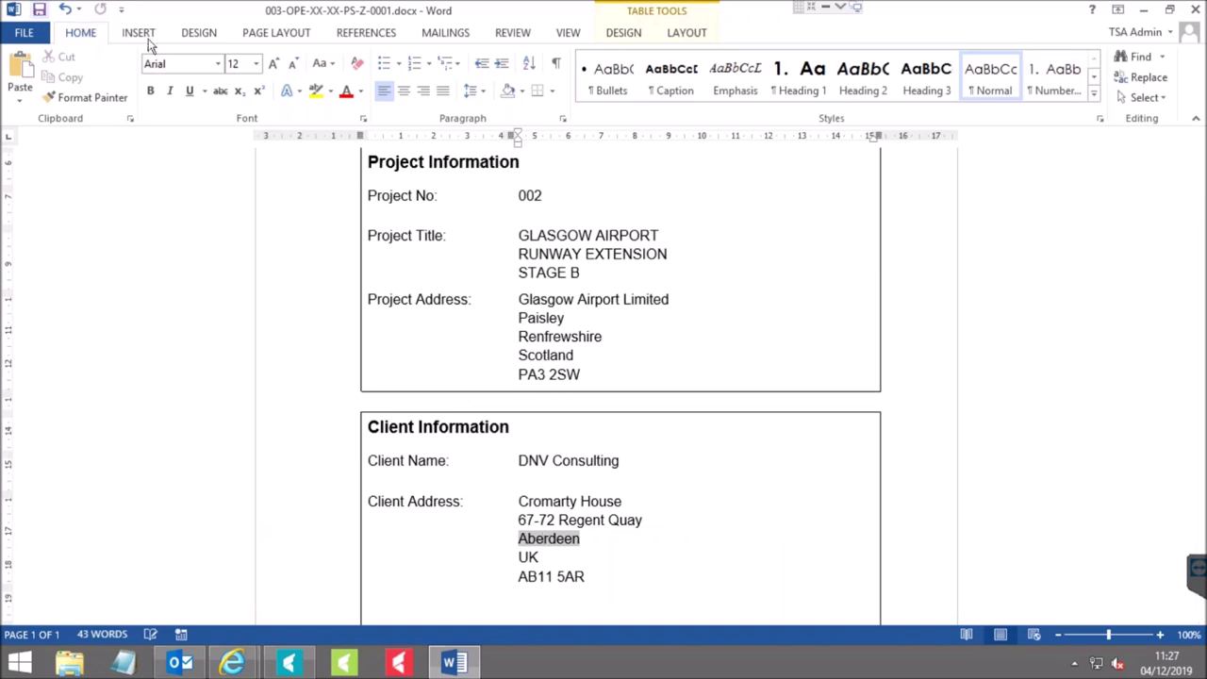
click(1195, 10)
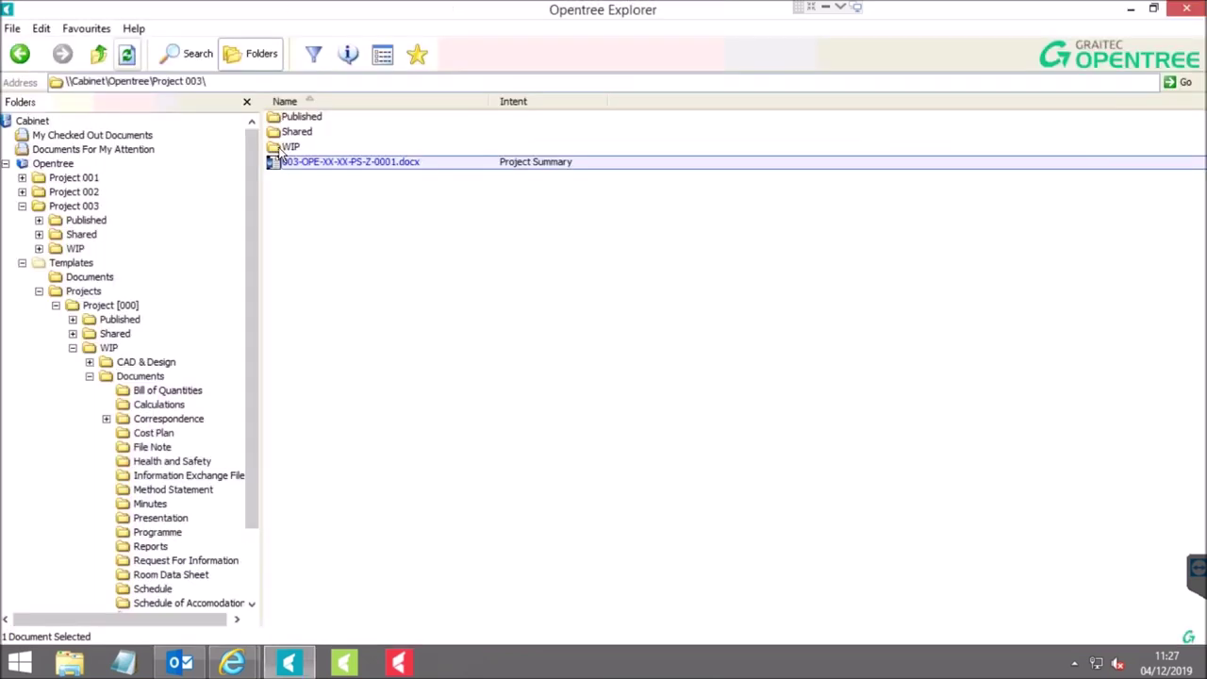
right_click(325, 166)
click(388, 210)
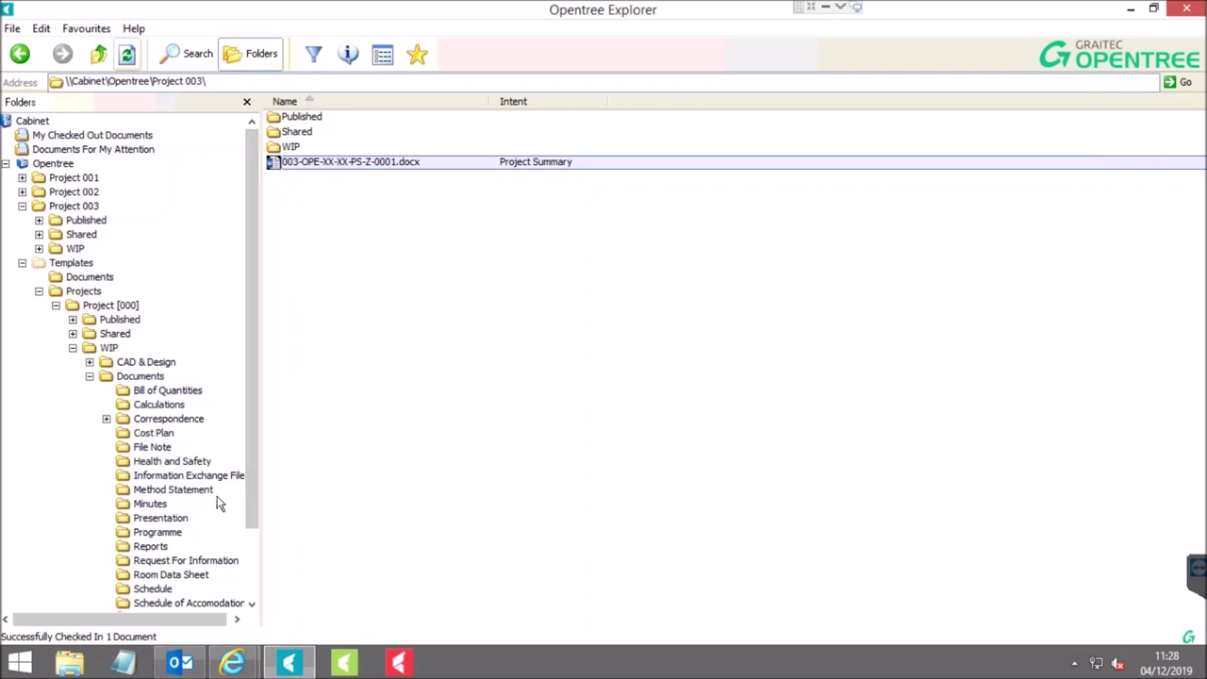
Collapse Templates, expand WIP and CAD & Design under Project 003, and open the Drawing Rendition folder.
click(21, 264)
click(38, 249)
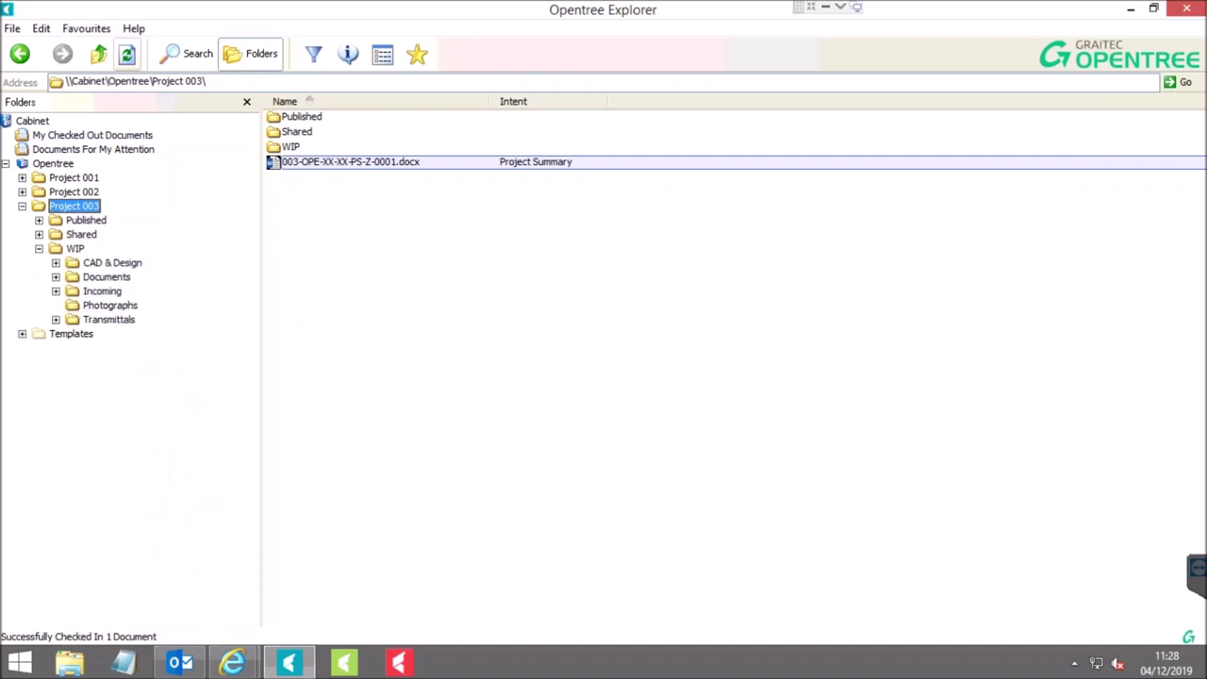
click(56, 262)
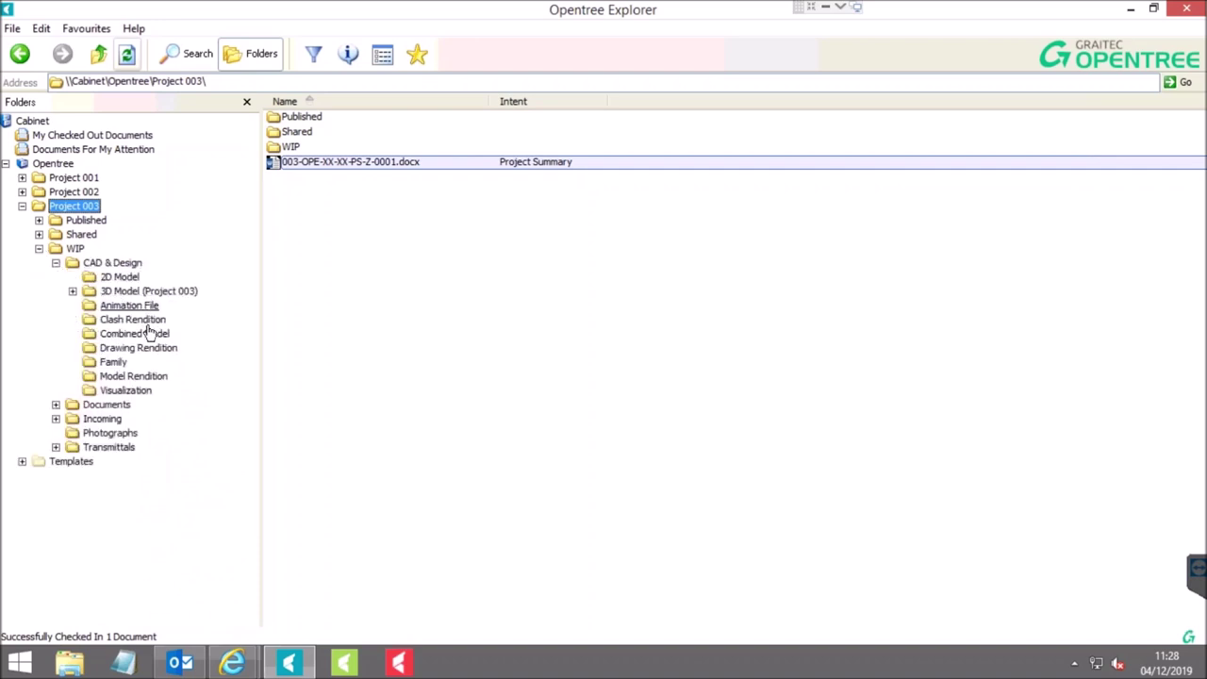
click(140, 349)
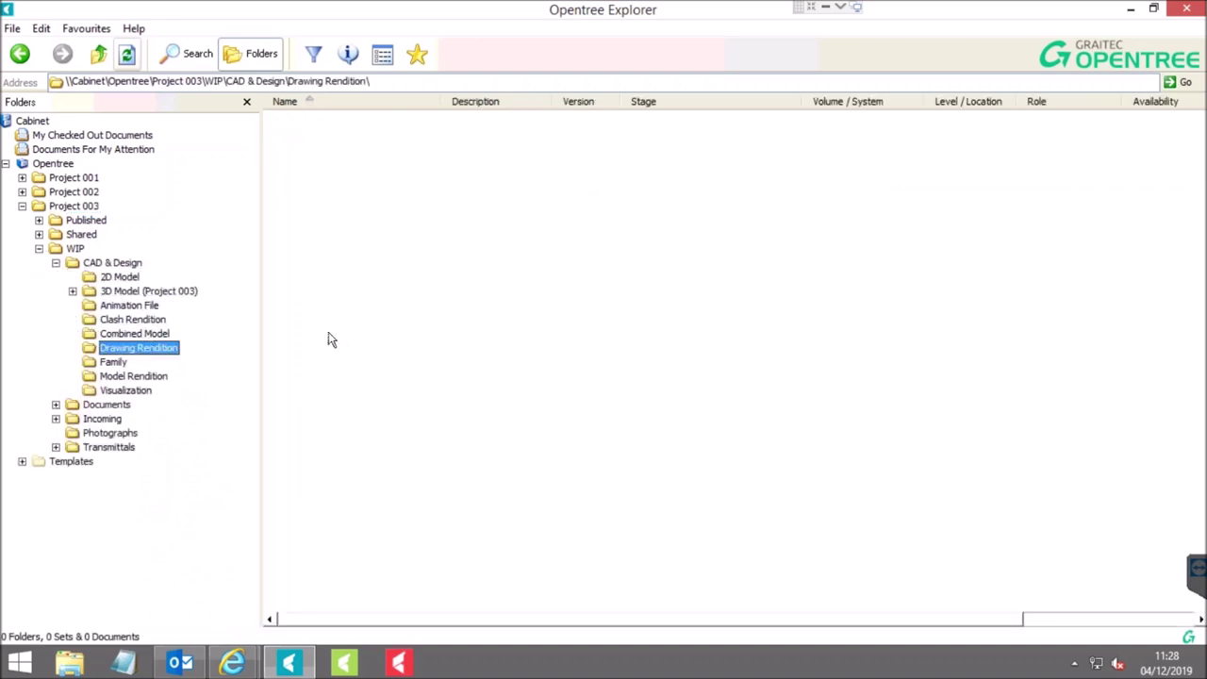
Start a new document in the Drawing Rendition folder from the A1 Border template and try to continue without filling in the mandatory keywords.
right_click(373, 286)
mouse_move(426, 335)
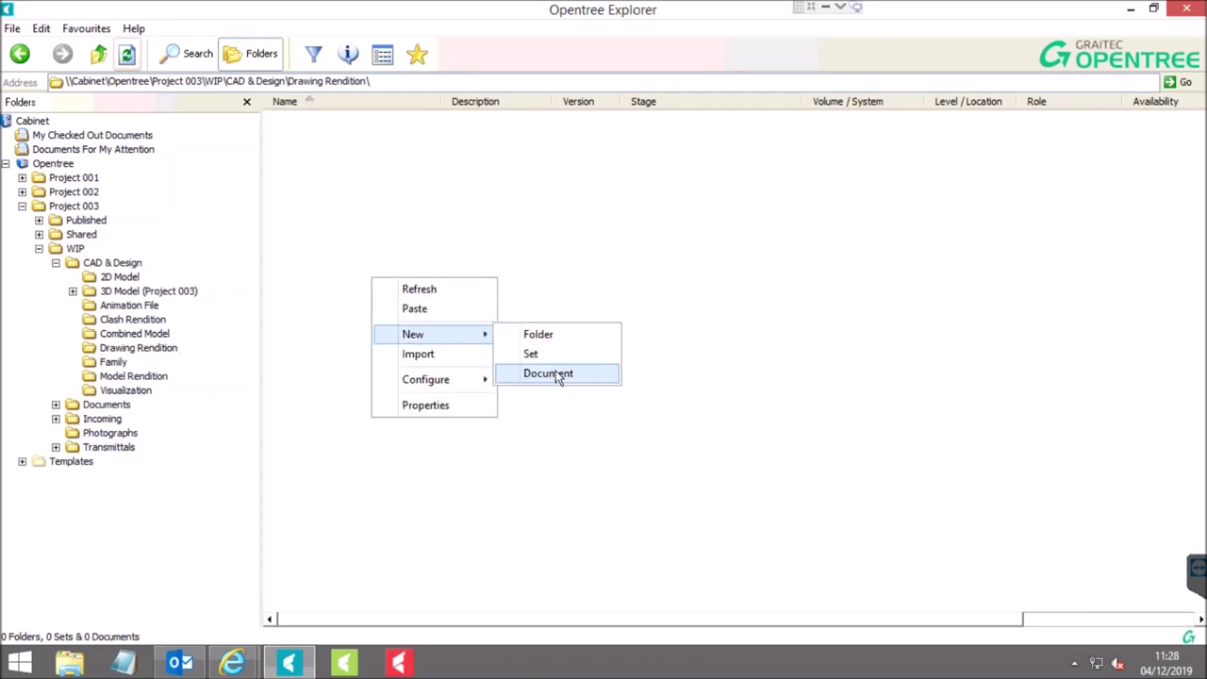
click(558, 374)
click(392, 153)
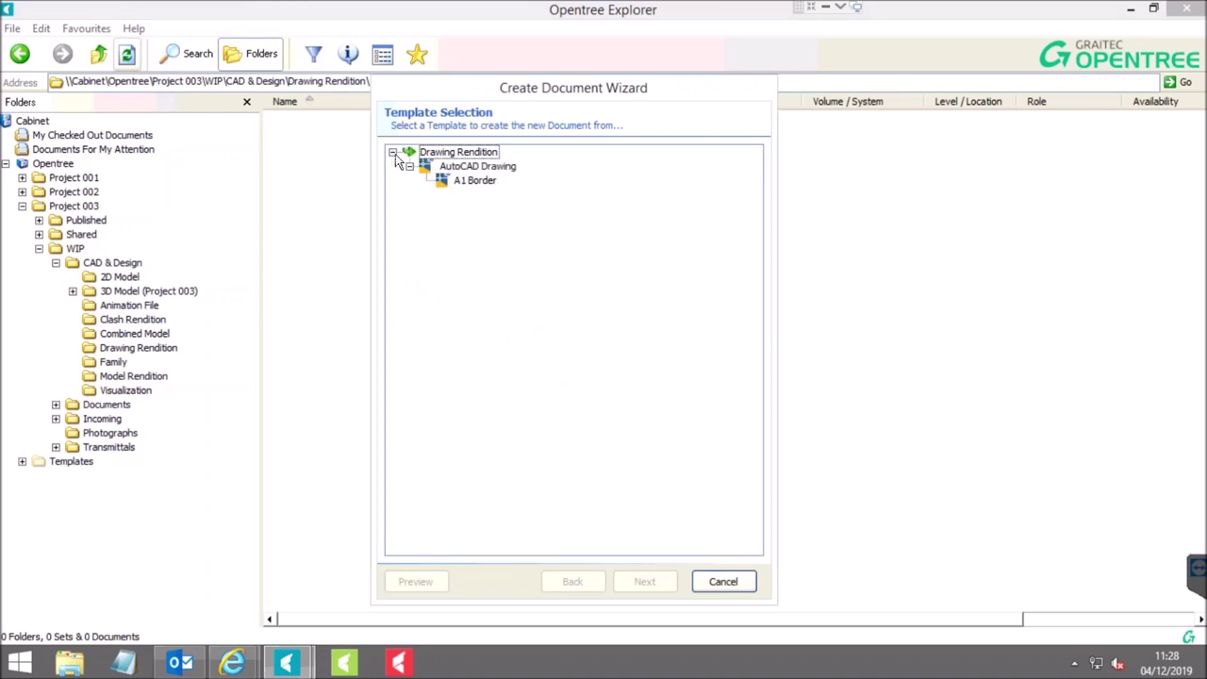
click(474, 181)
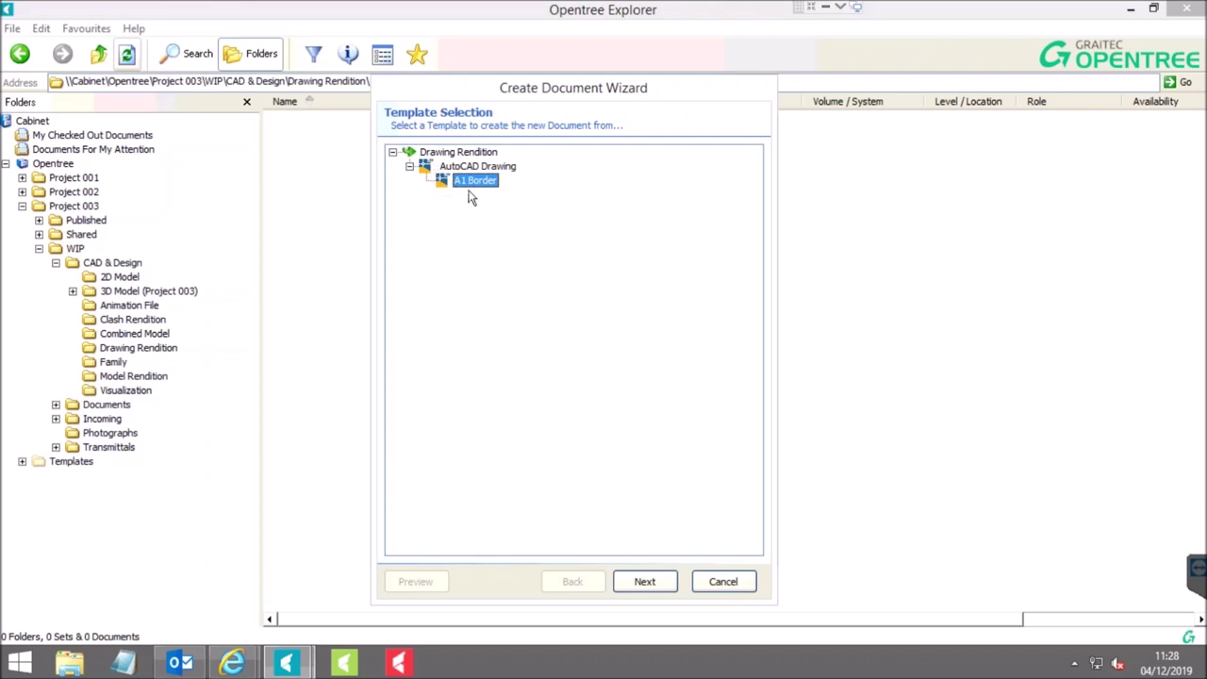
click(660, 581)
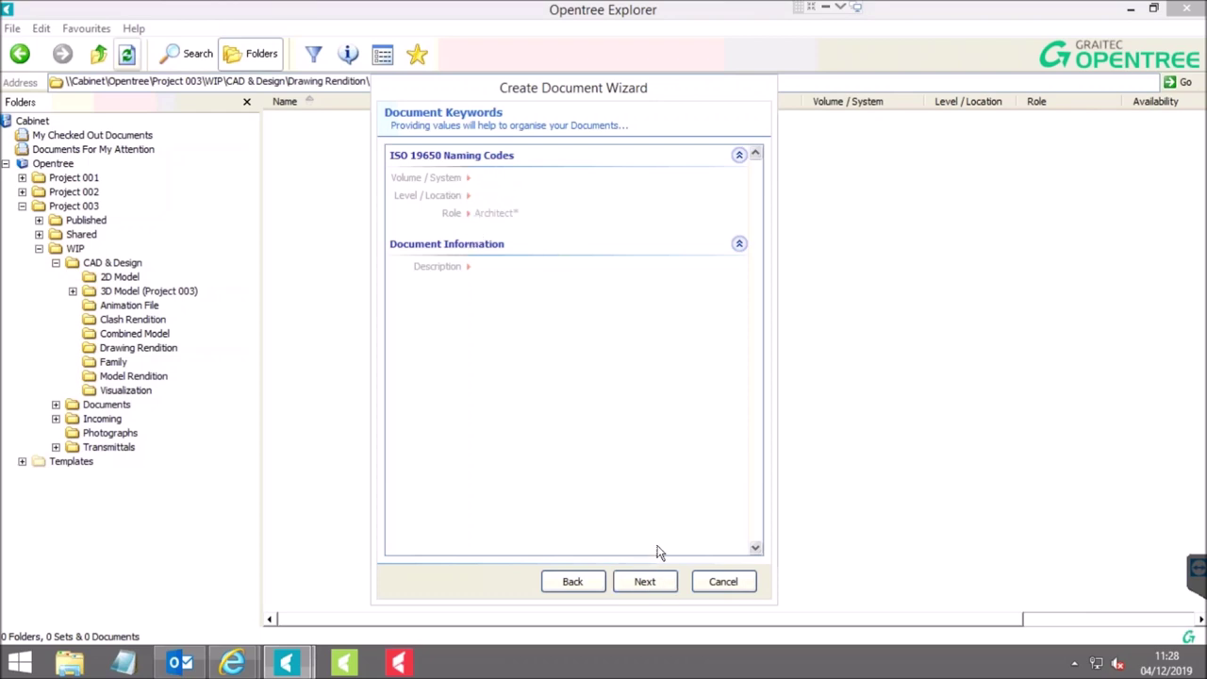
click(663, 583)
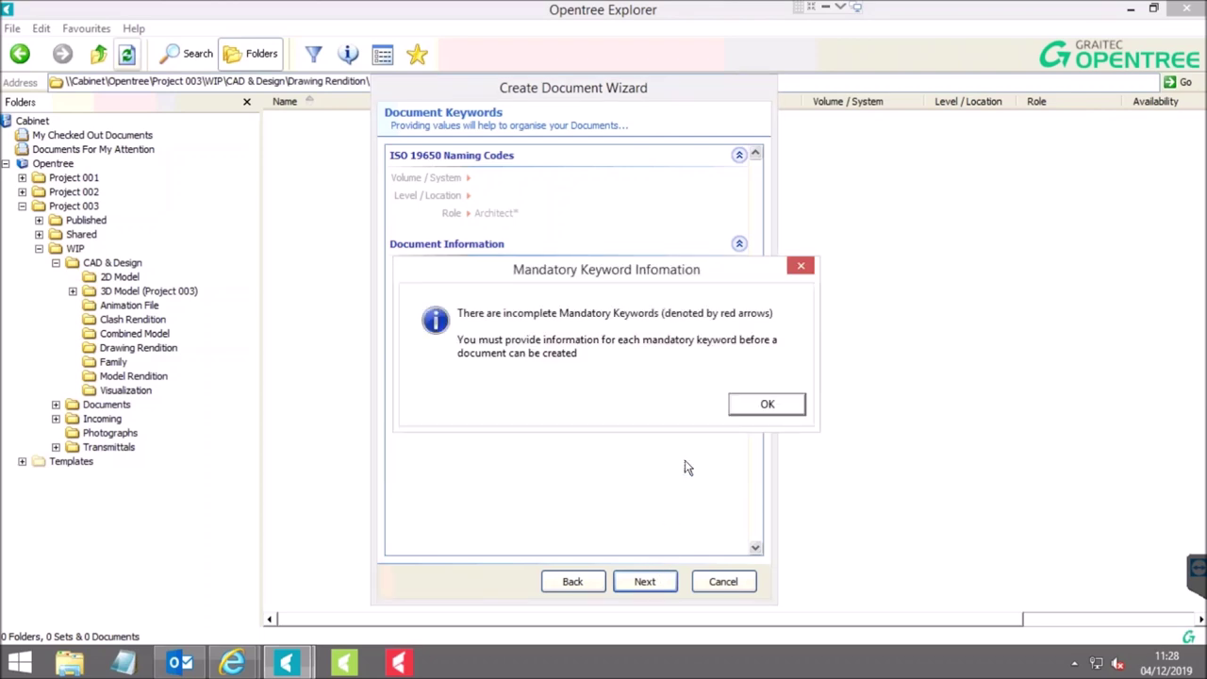
click(765, 407)
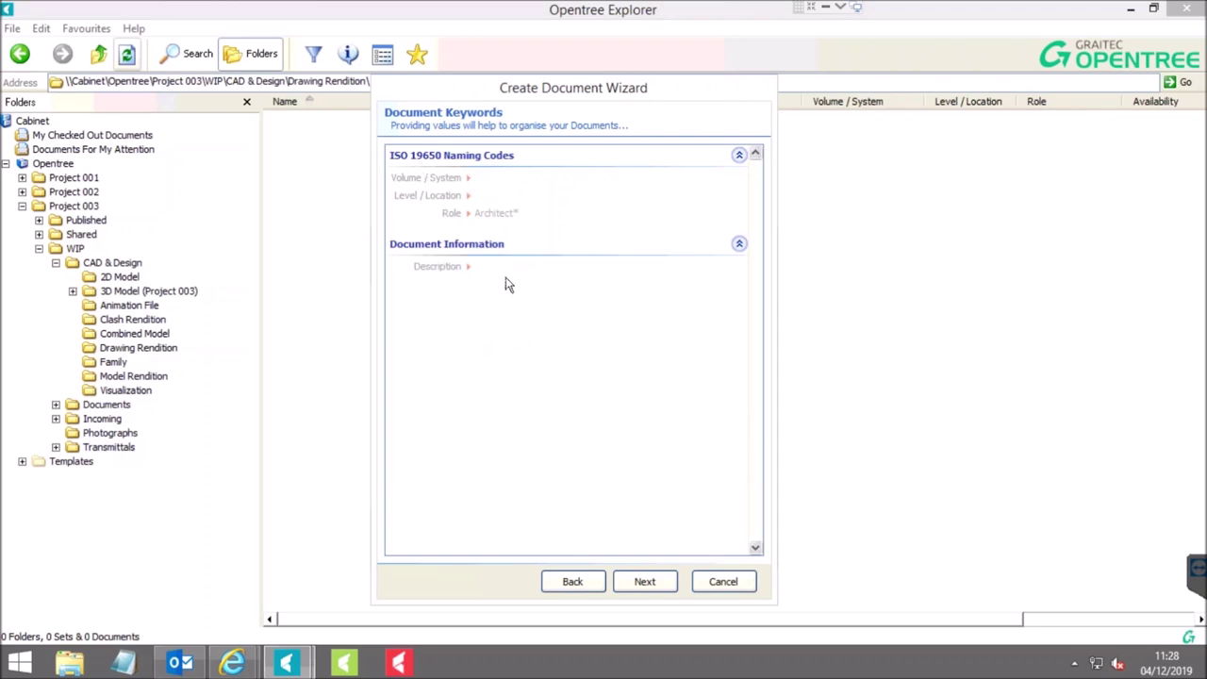
Set the new drawing's Volume / System keyword to Volume/System 01 and its Level / Location to Basement Level 02.
click(498, 186)
click(696, 182)
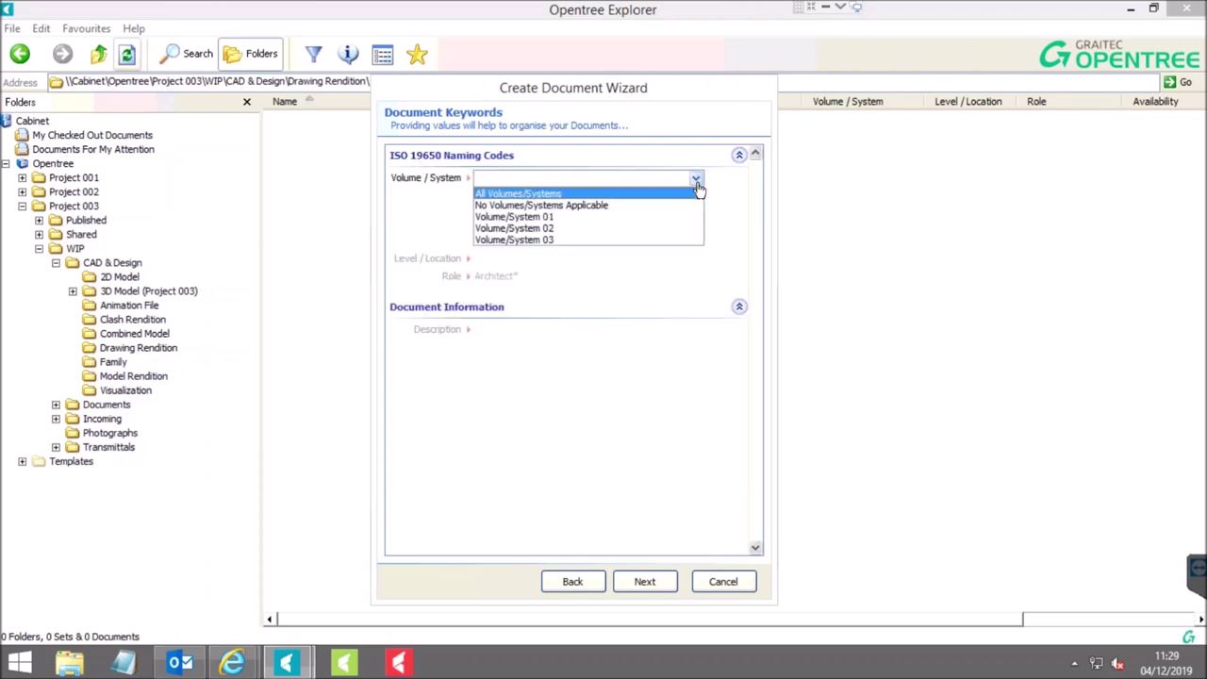
click(545, 217)
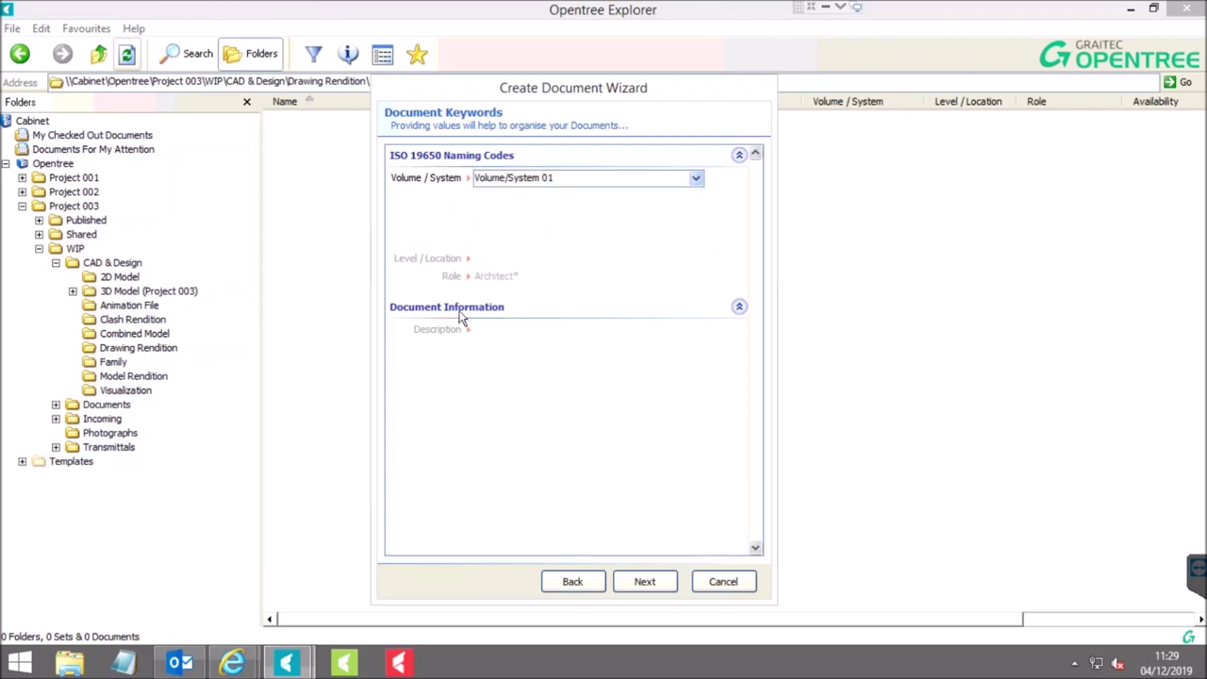
click(498, 260)
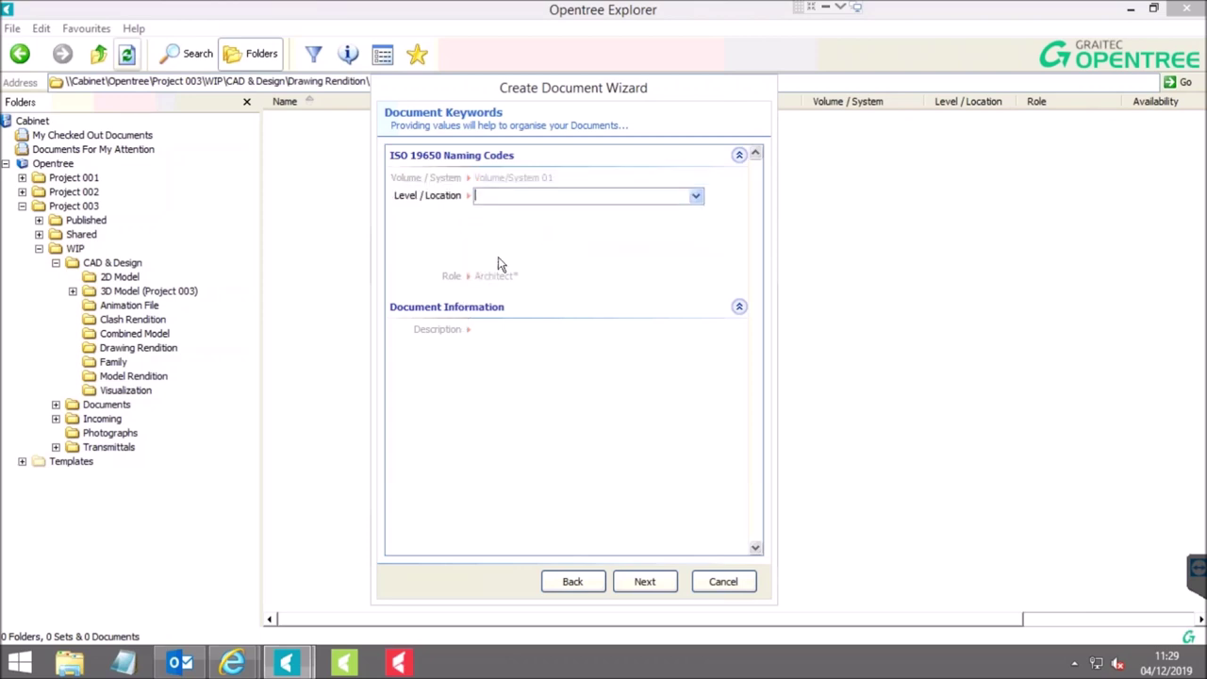
click(697, 196)
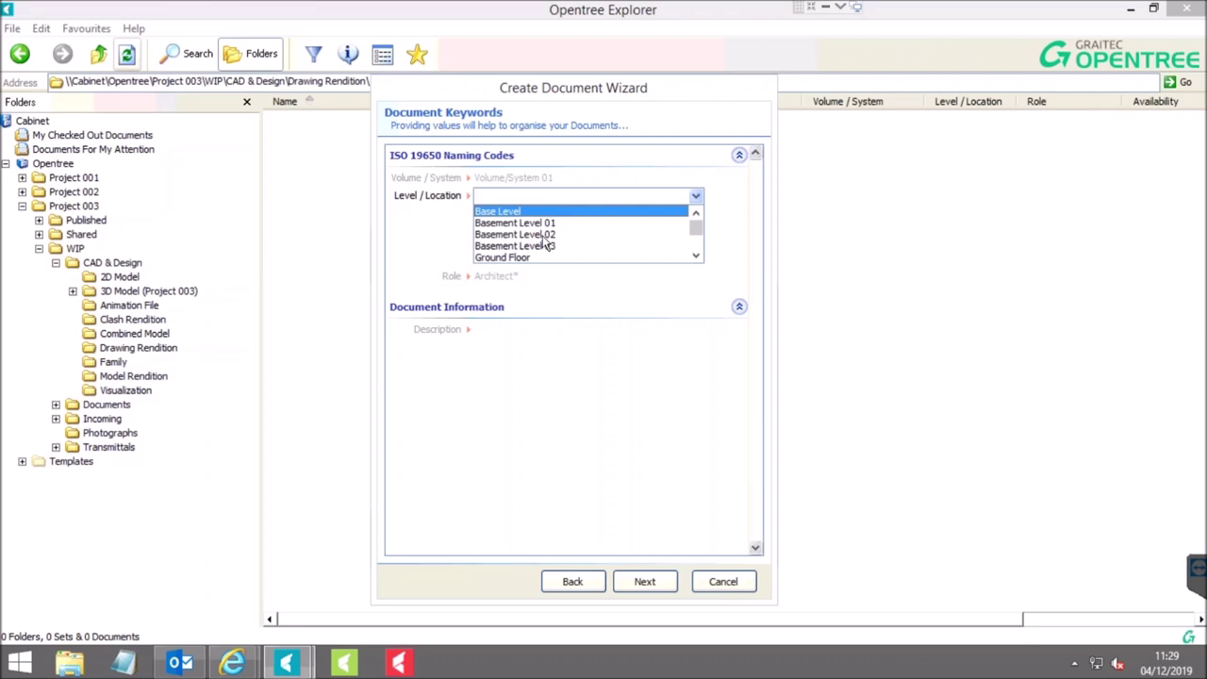
click(528, 234)
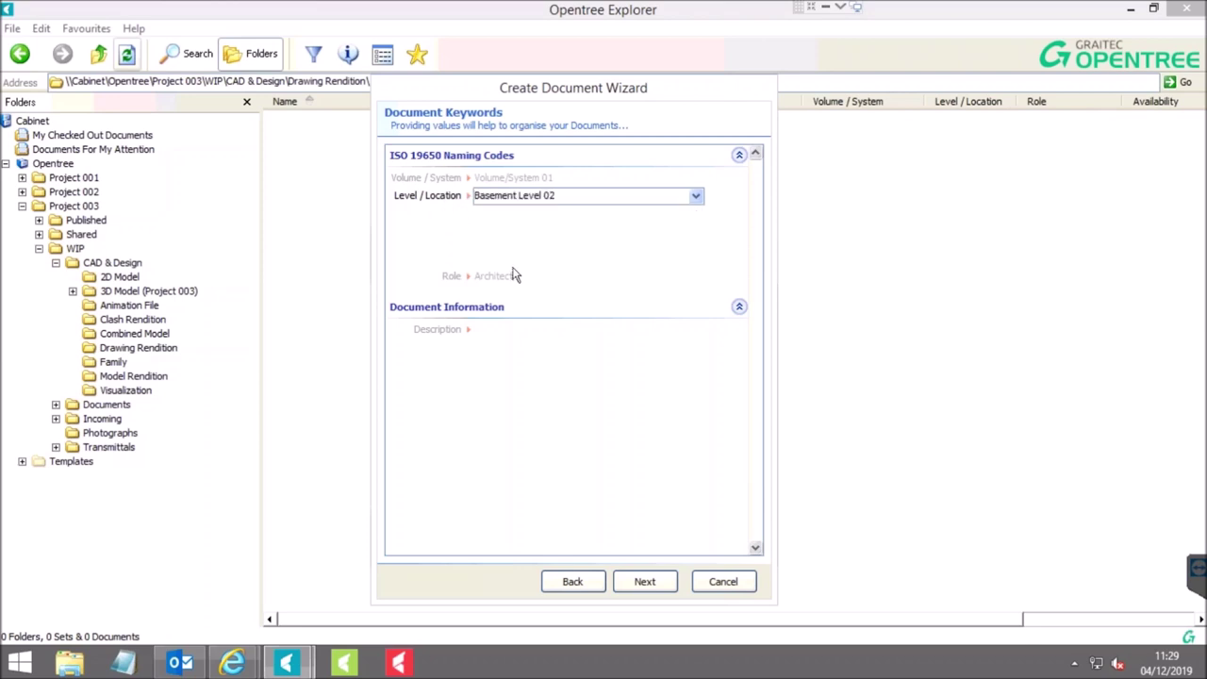
Enter "My Drawing" as the description and finish creating one copy of the drawing with sequence 1.
click(498, 331)
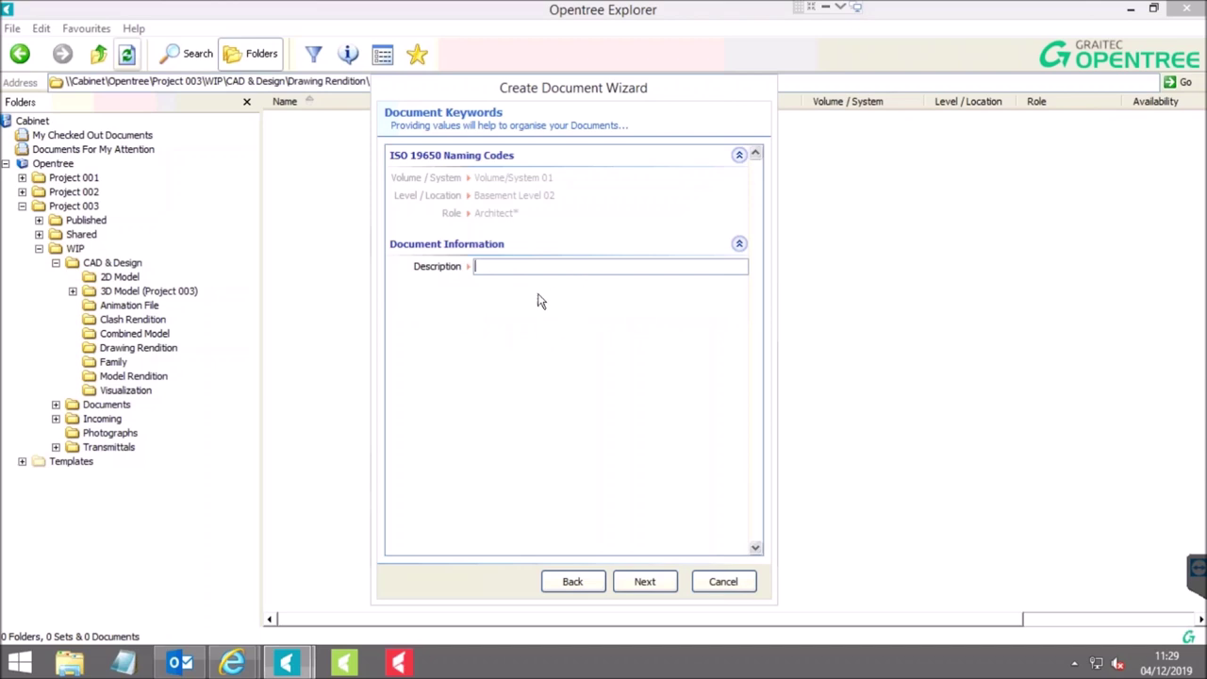
text(My Drawing)
click(651, 583)
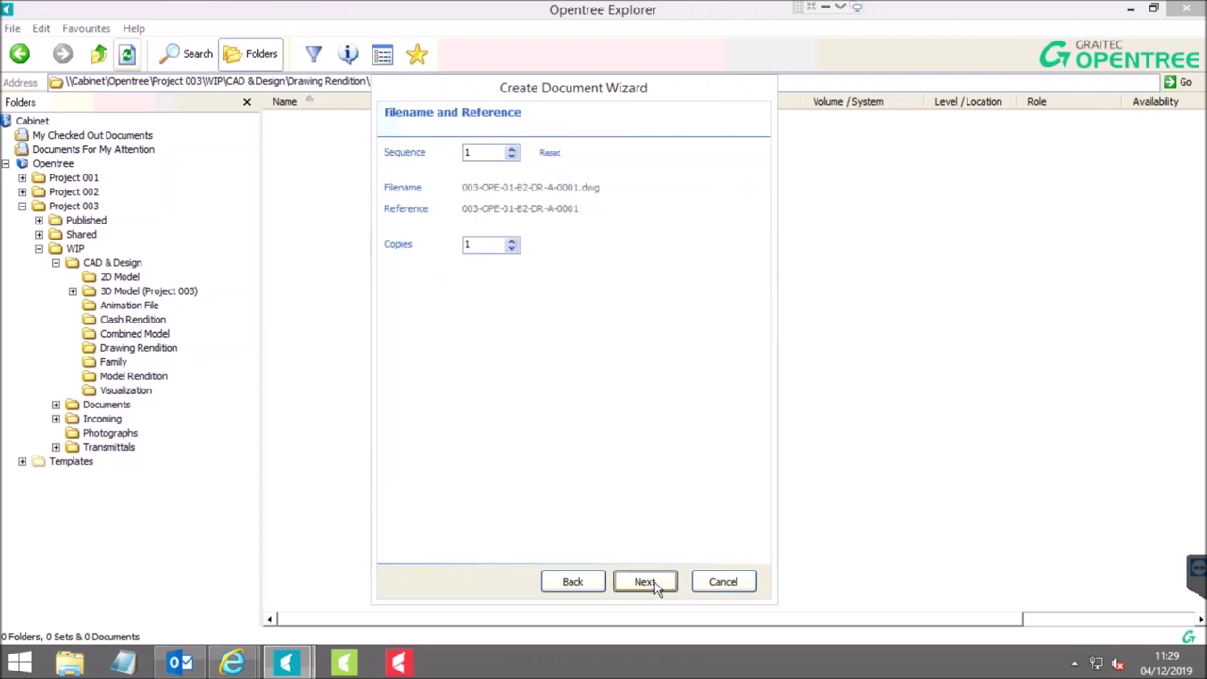
click(647, 583)
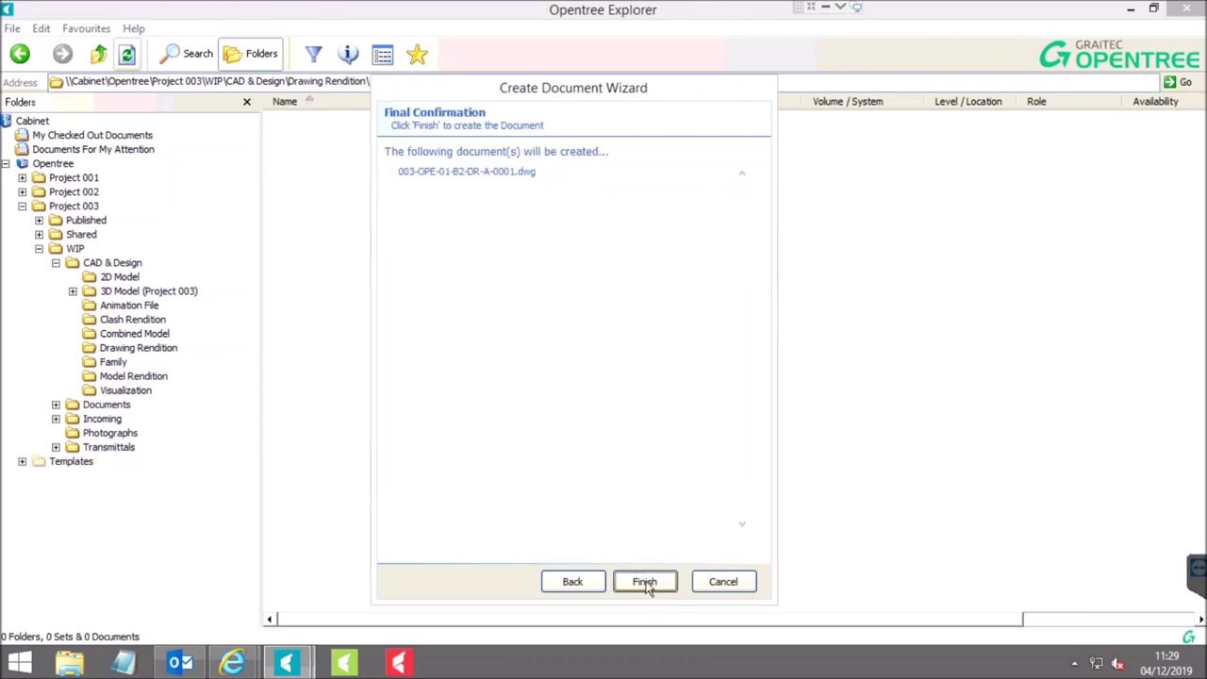
click(645, 582)
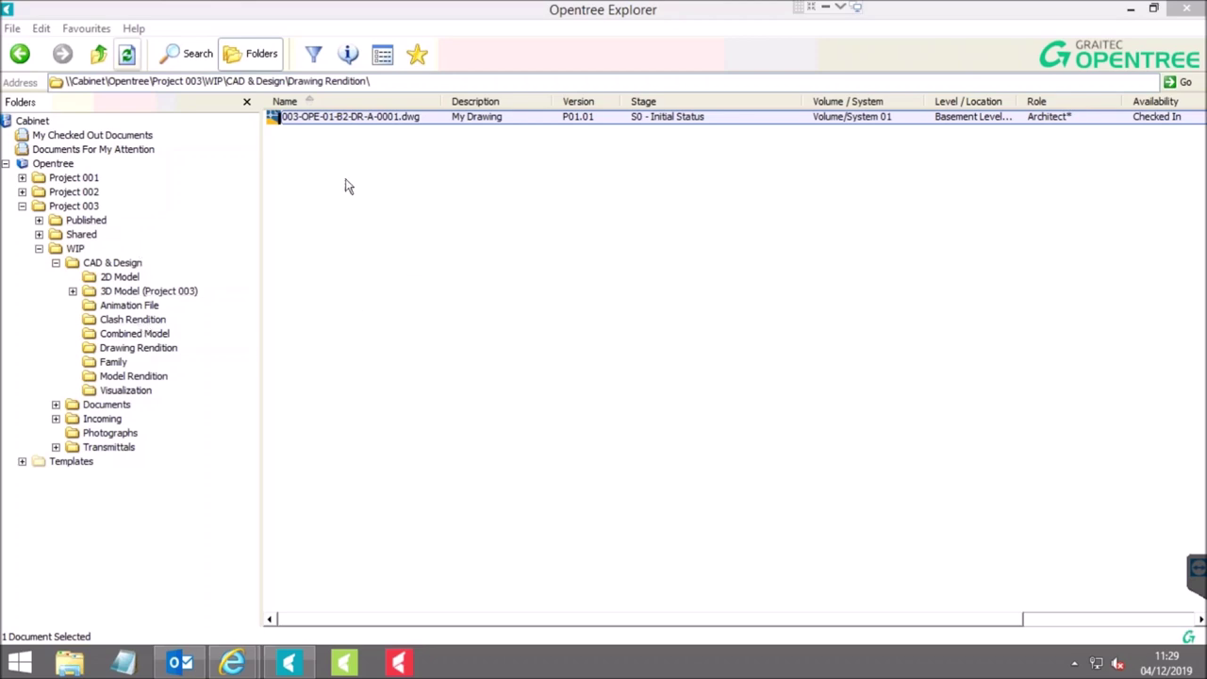
Open the new drawing 003-OPE-01-B2-DR-A-0001.dwg in AutoCAD and examine the title block from the status fields up to the project title.
right_click(343, 126)
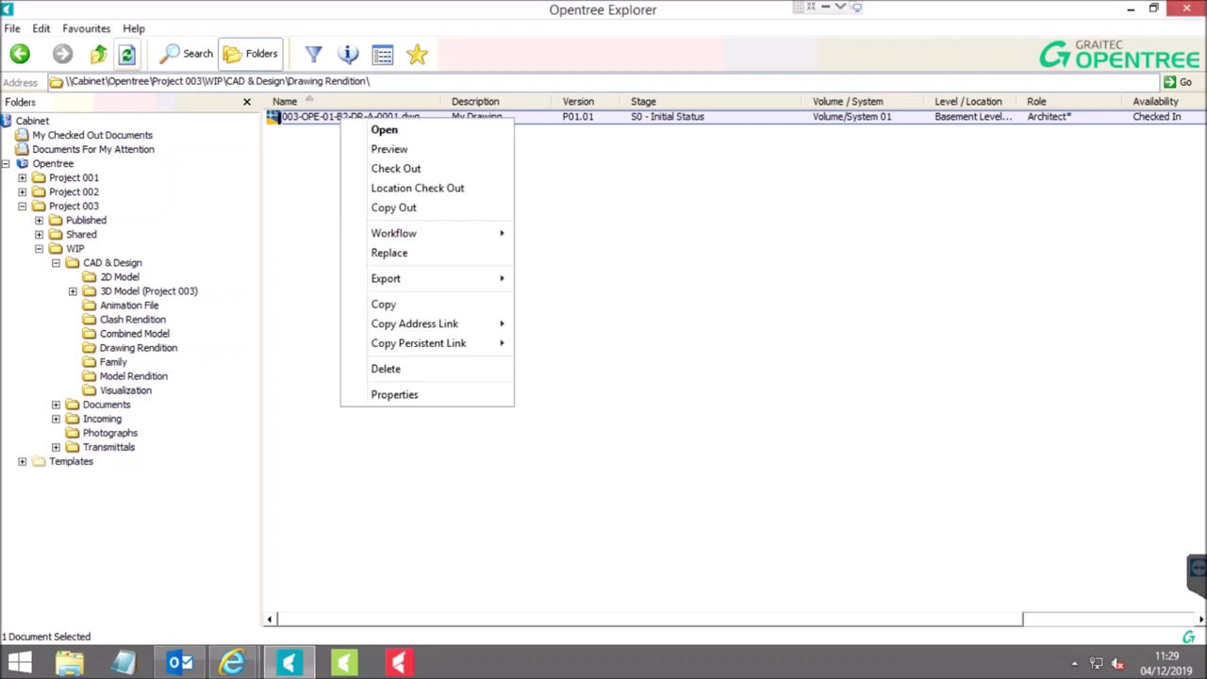
click(401, 132)
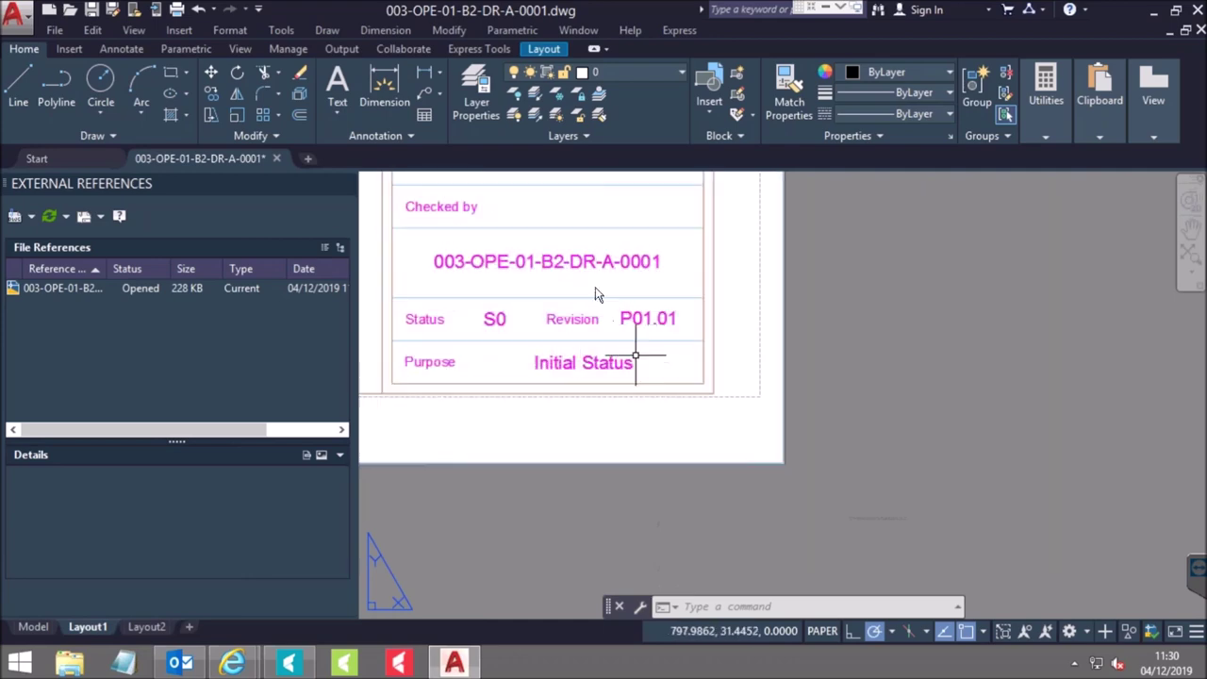
drag(624, 319, 714, 468)
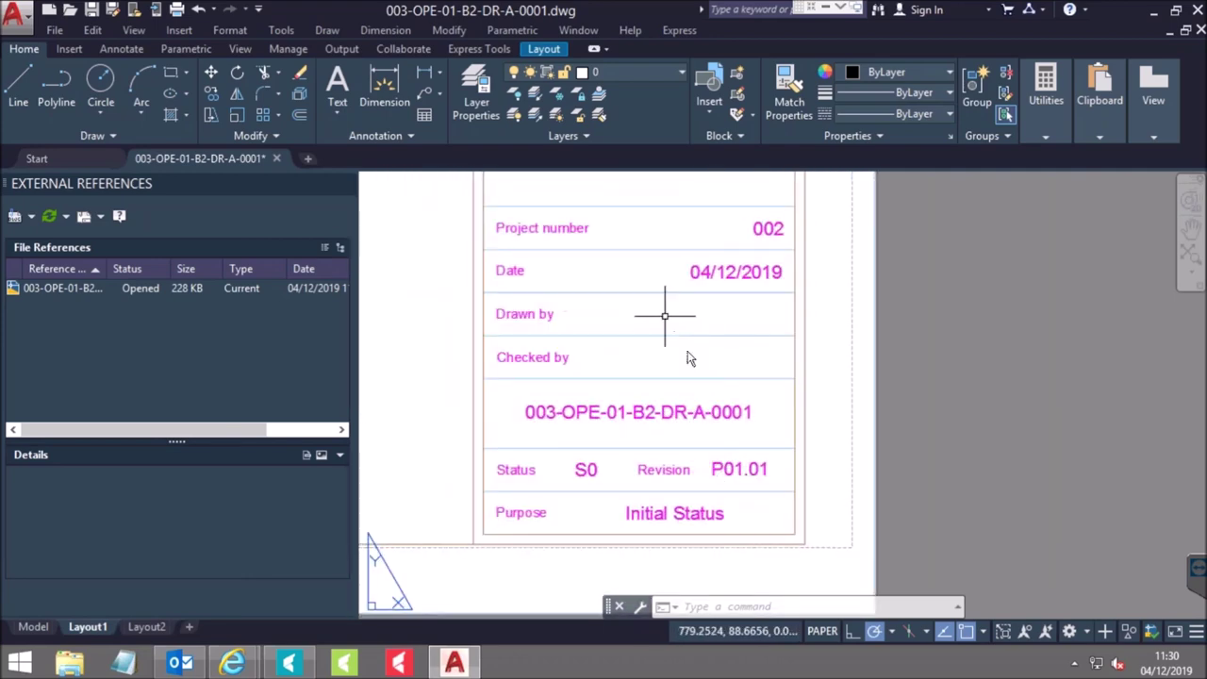
drag(706, 386, 709, 527)
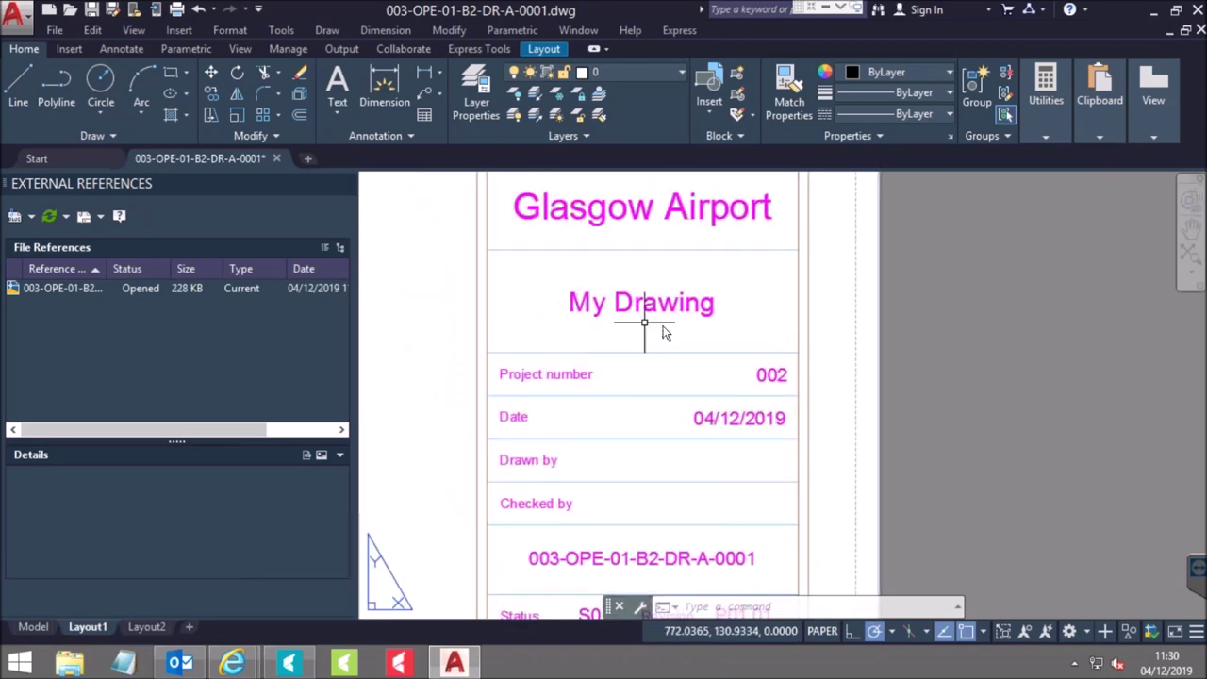
drag(682, 412, 682, 523)
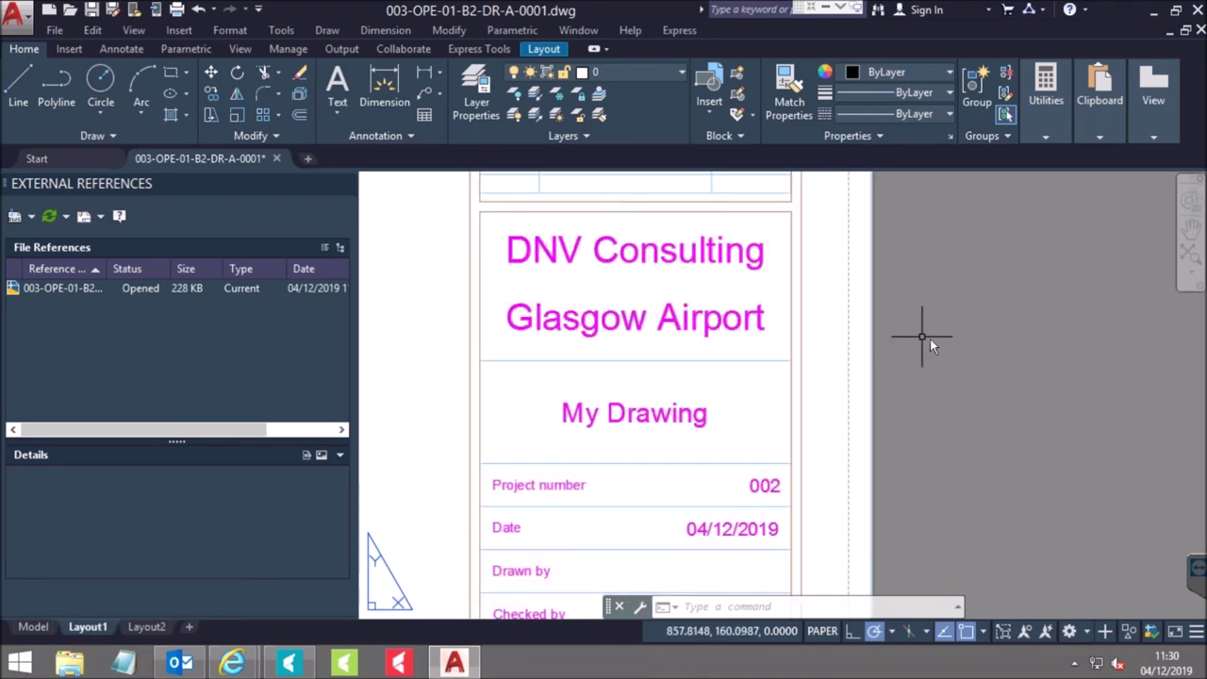
Save the drawing and close AutoCAD to return to Opentree Explorer.
click(91, 12)
click(91, 11)
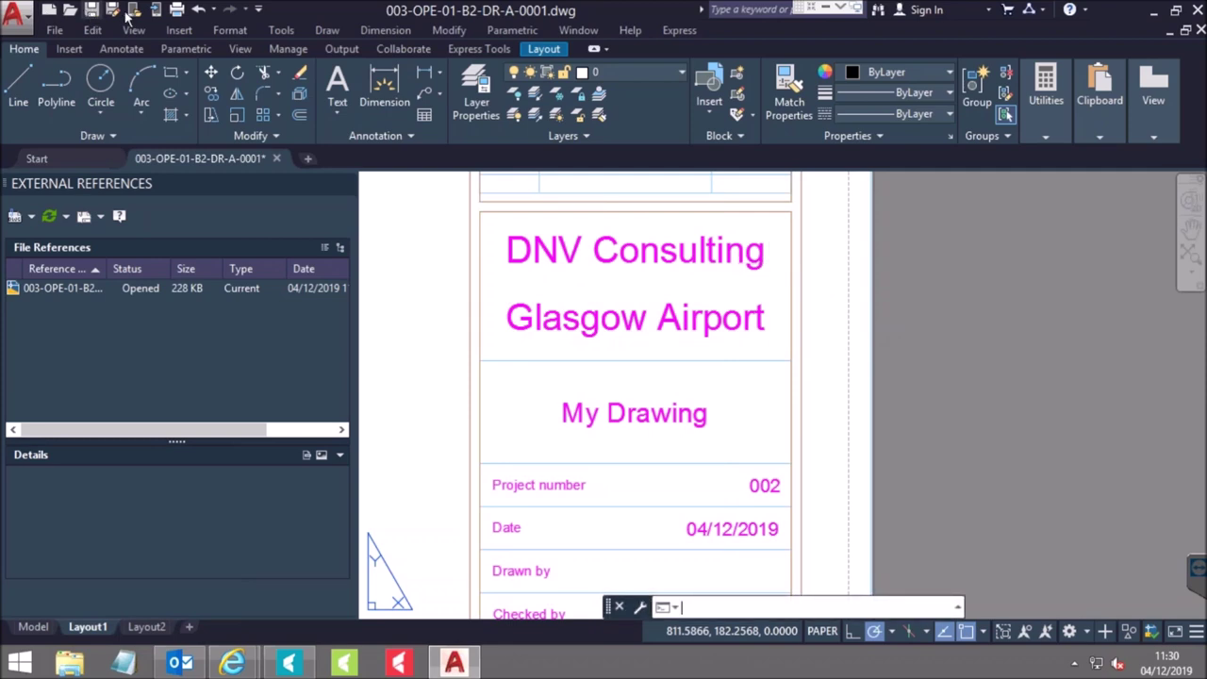
click(1198, 10)
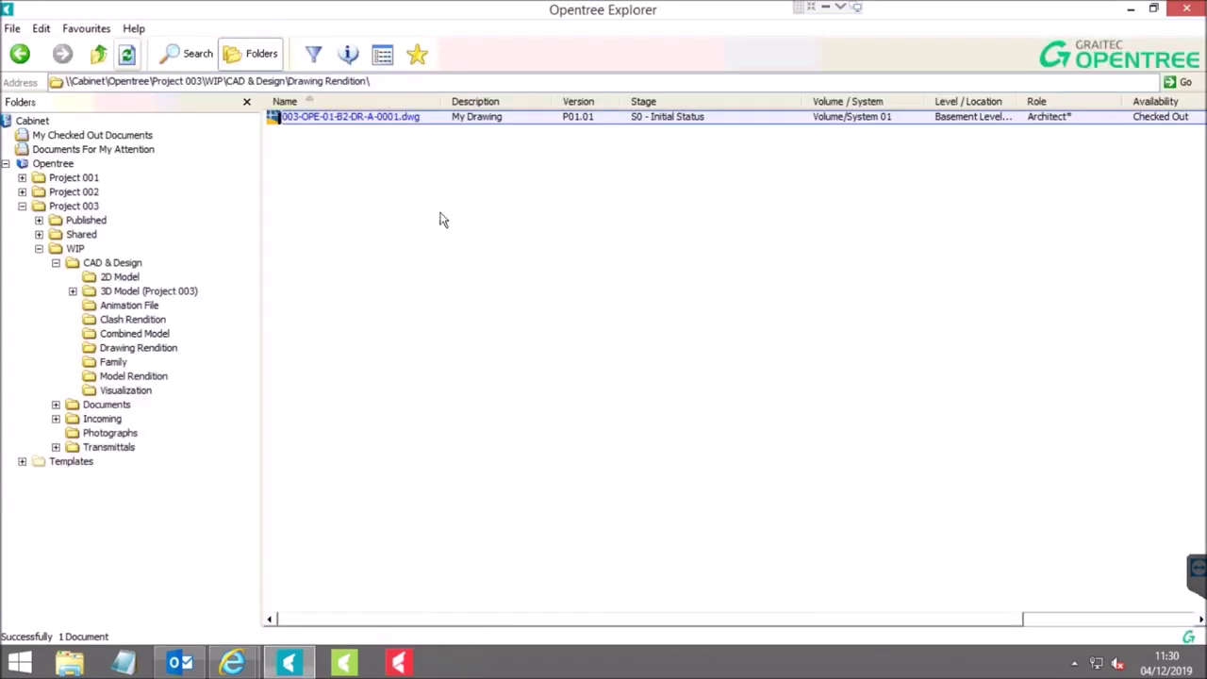
Check the drawing back in to Opentree and widen the Level / Location column to fit its full text.
right_click(307, 120)
click(365, 174)
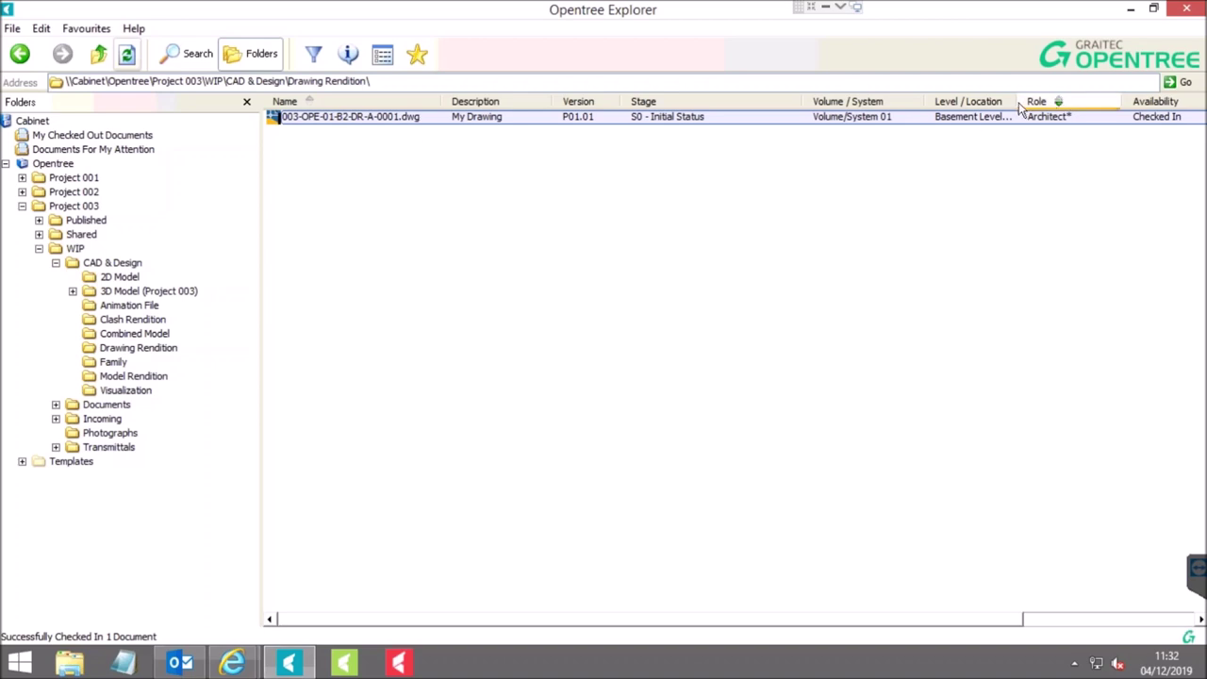
drag(1015, 101, 1051, 101)
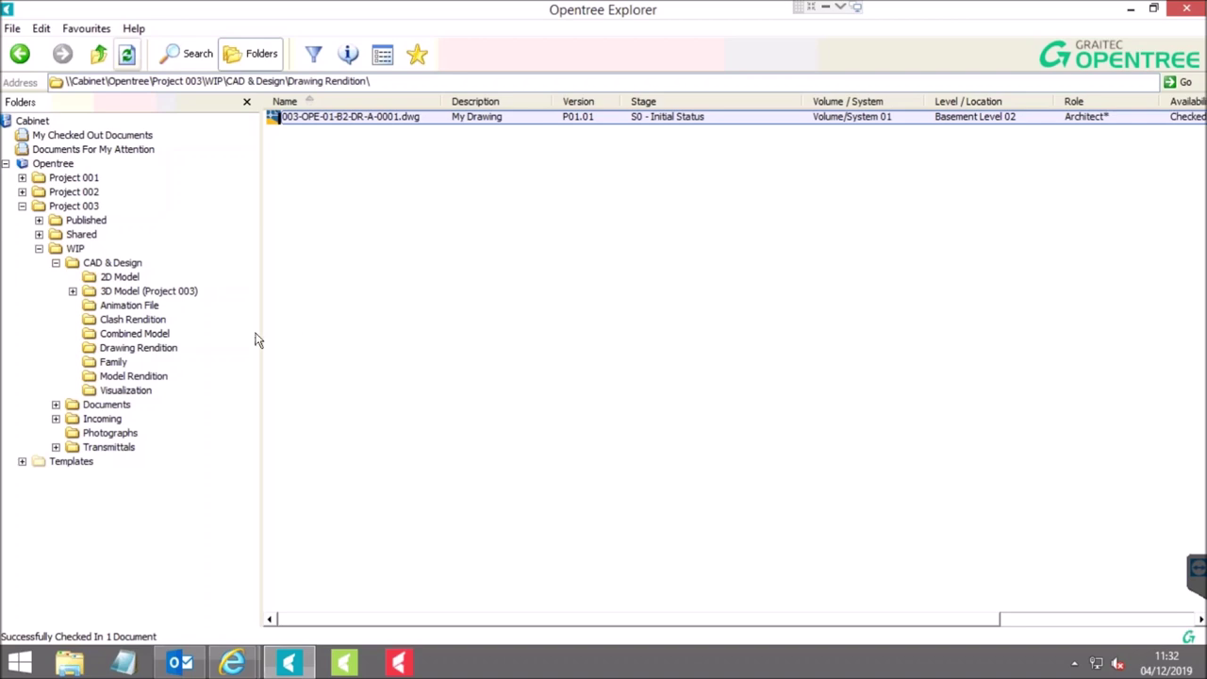
Start a new document in the 3D Model (Project 003) folder from the RAC Basic Sample Project template.
click(137, 292)
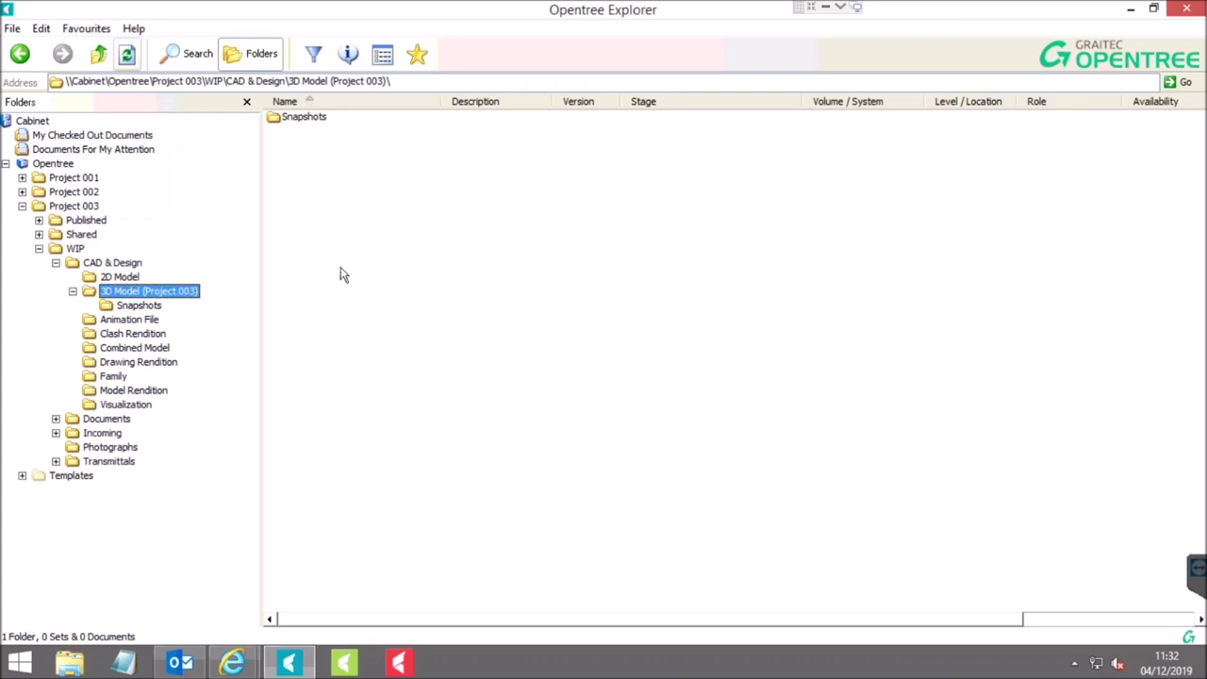
click(311, 117)
right_click(367, 271)
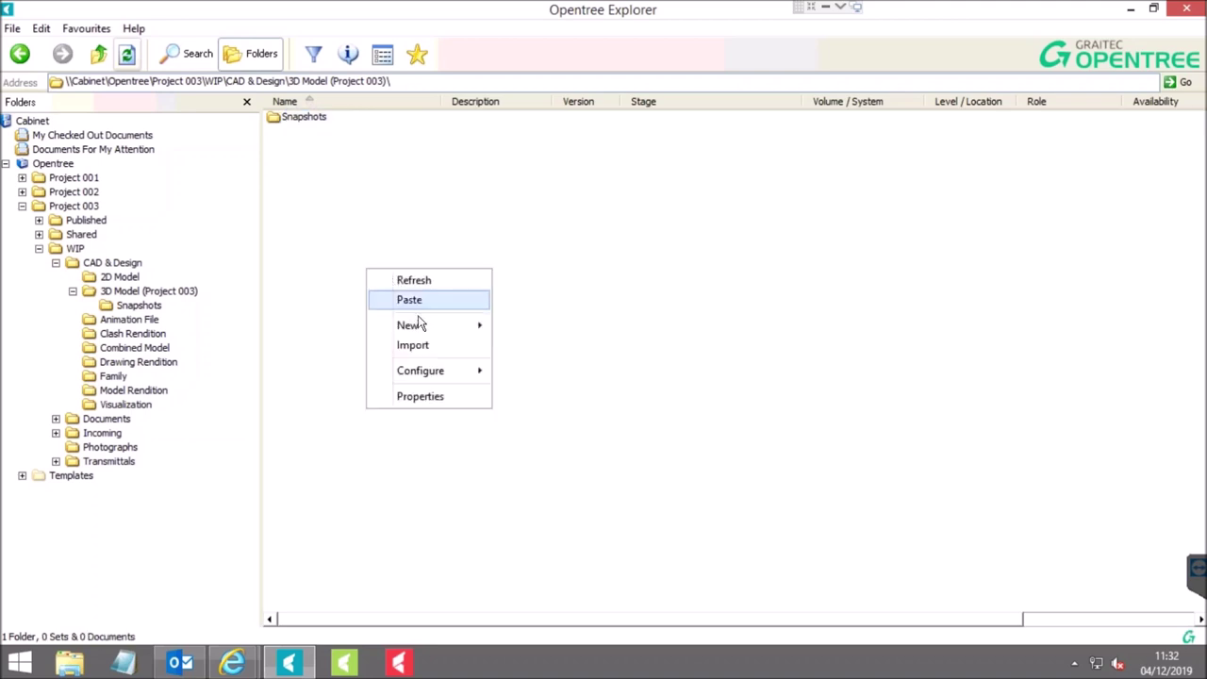
mouse_move(421, 324)
click(565, 368)
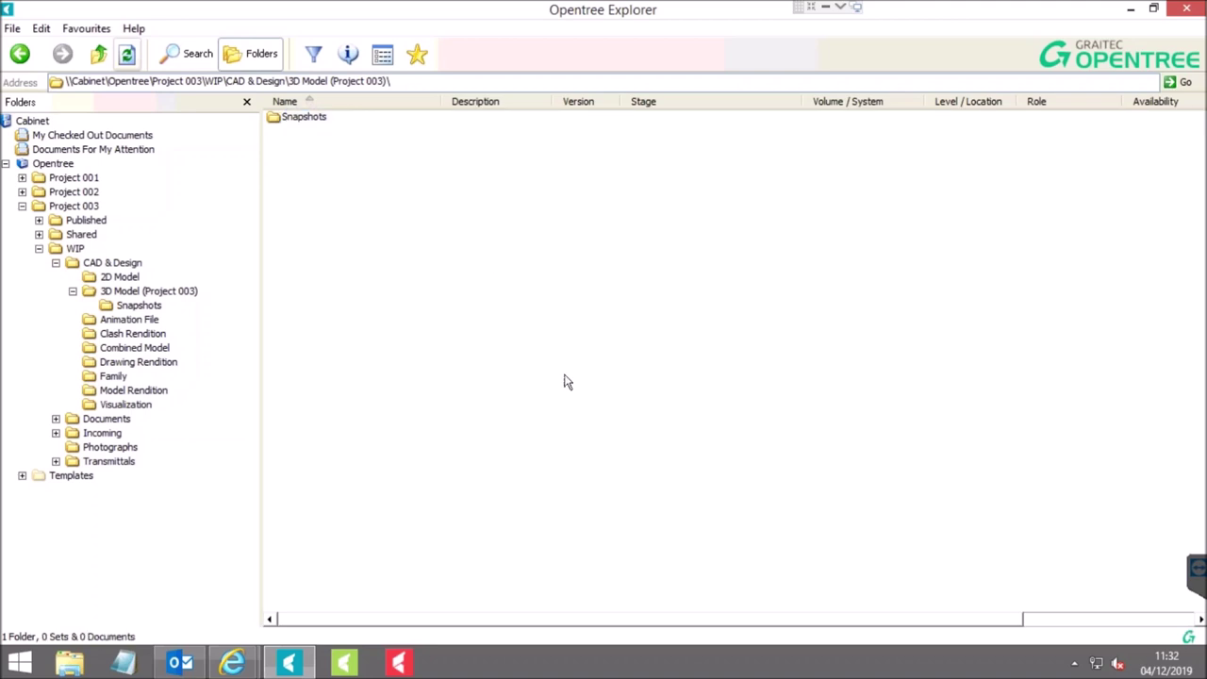
click(393, 152)
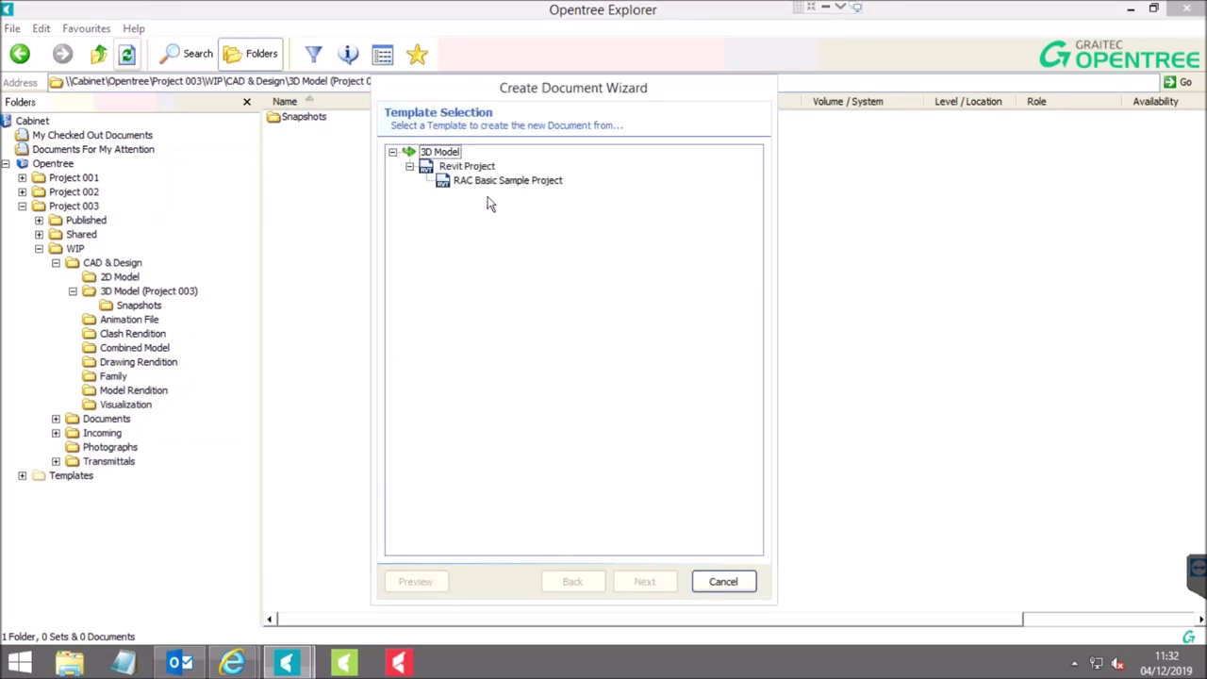
click(499, 179)
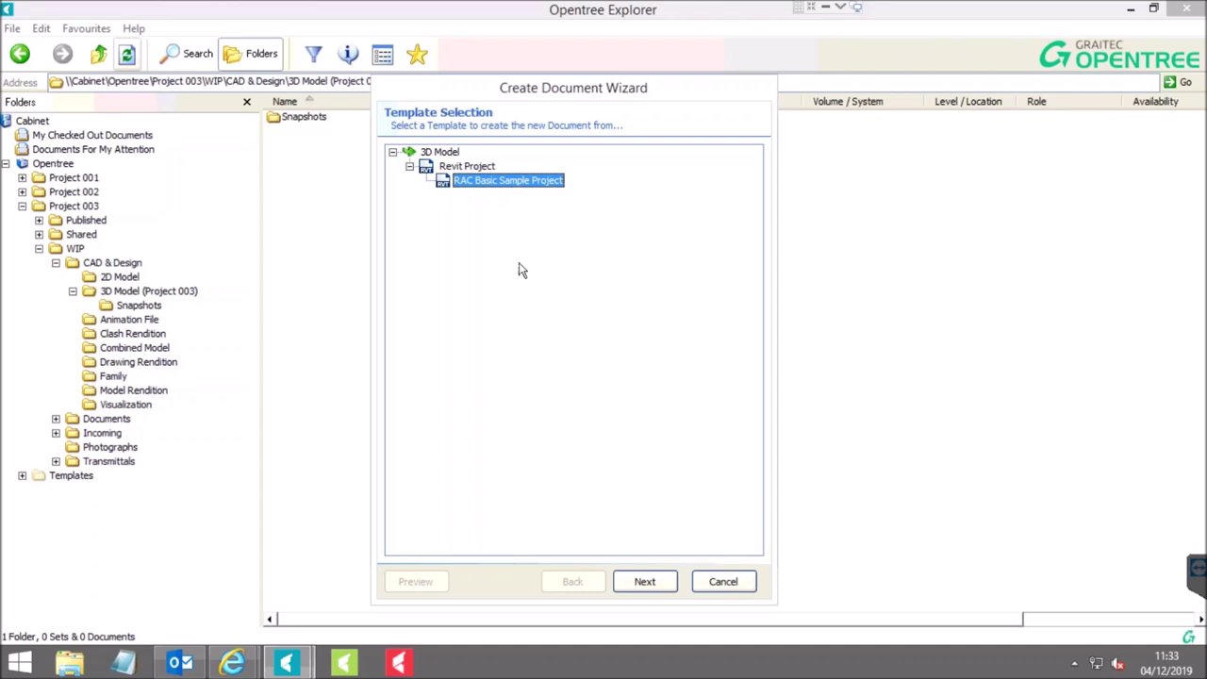
click(645, 581)
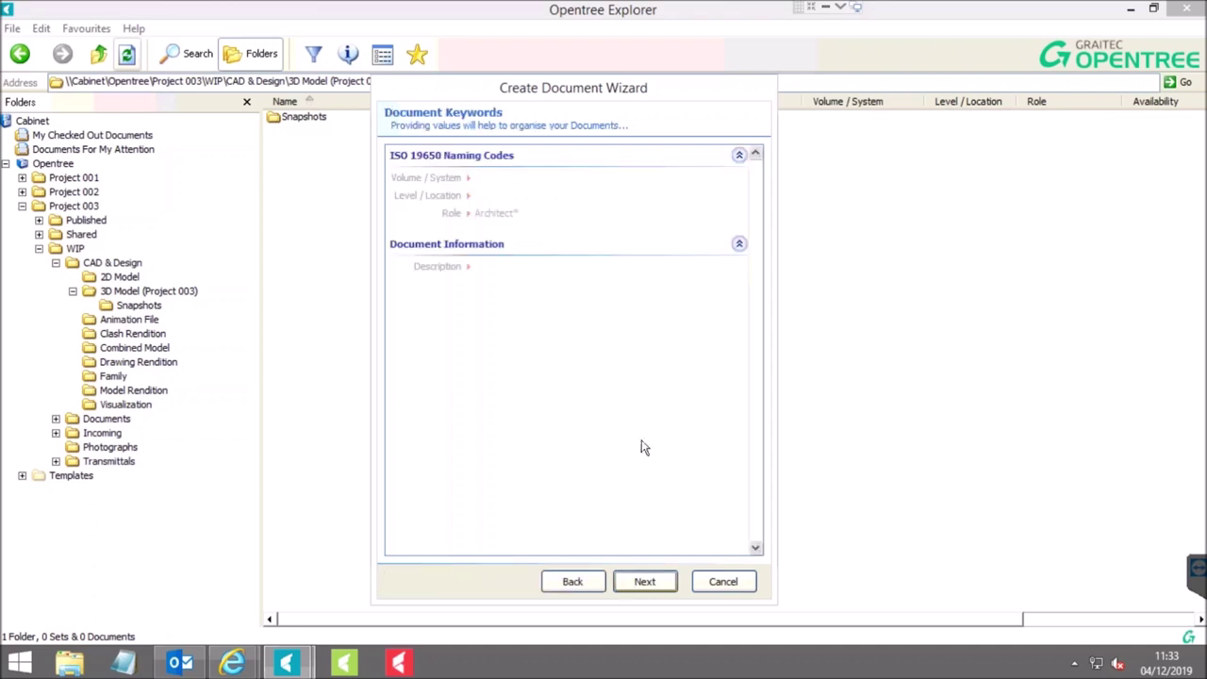
Set the new model's Volume / System keyword to Volume/System 01 and its Level / Location to Basement Level 02.
click(493, 184)
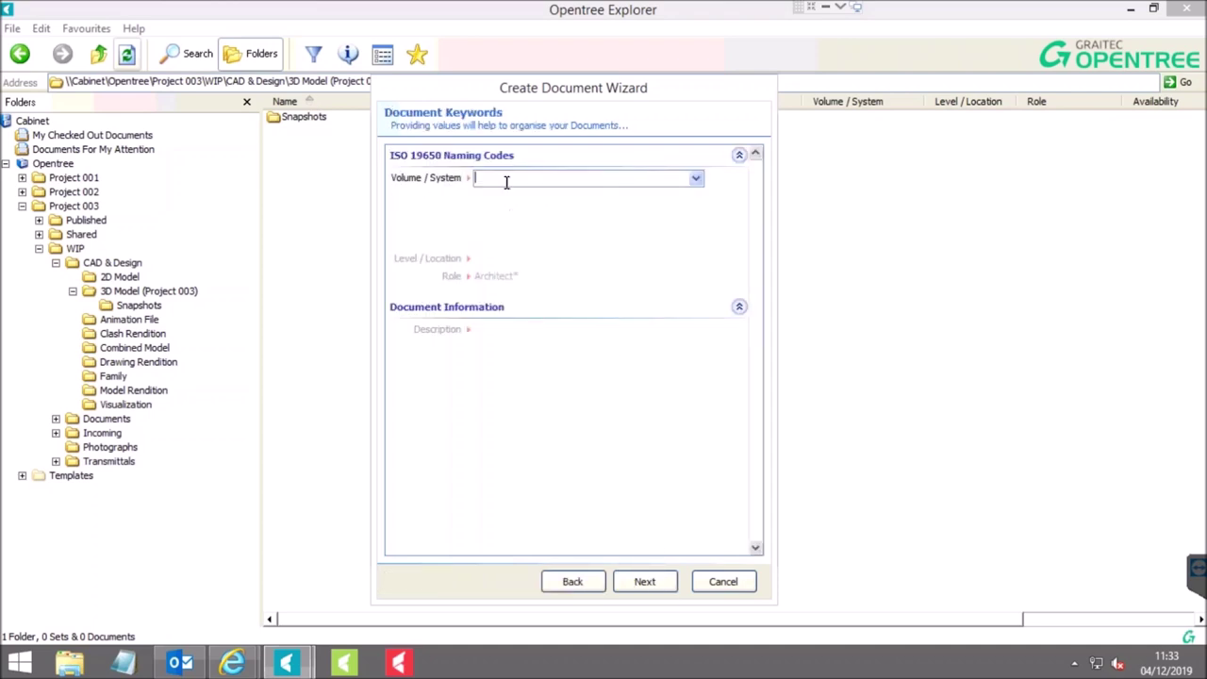
click(696, 178)
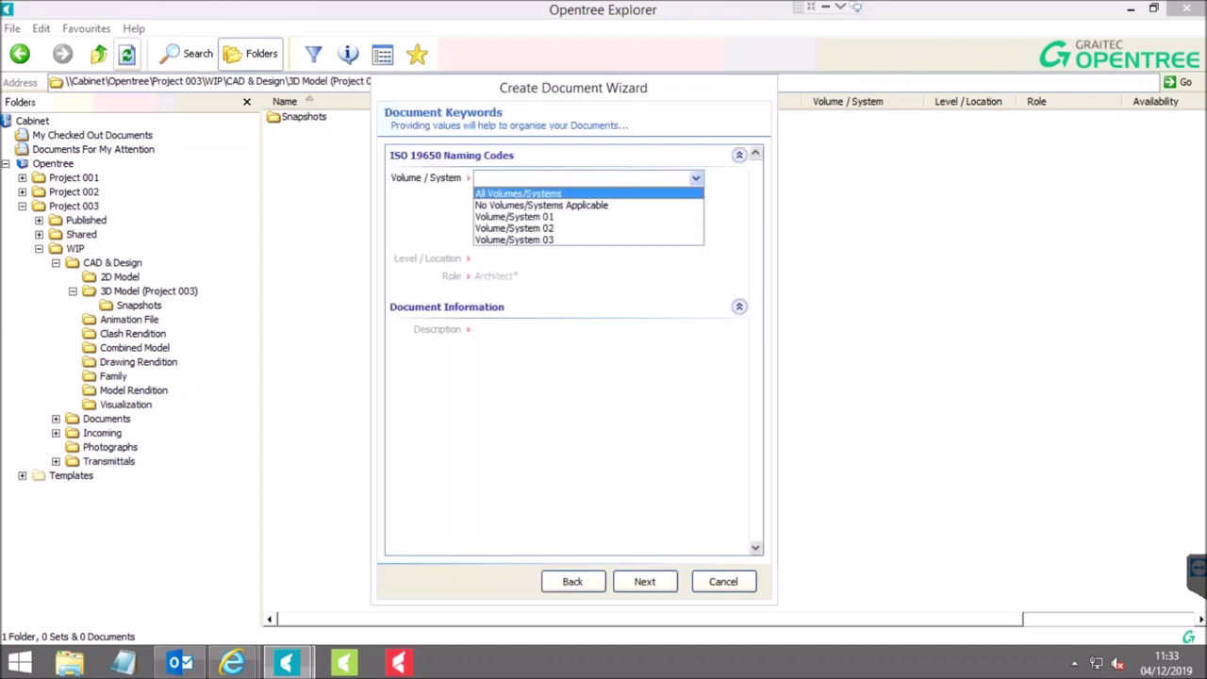
click(536, 218)
click(552, 258)
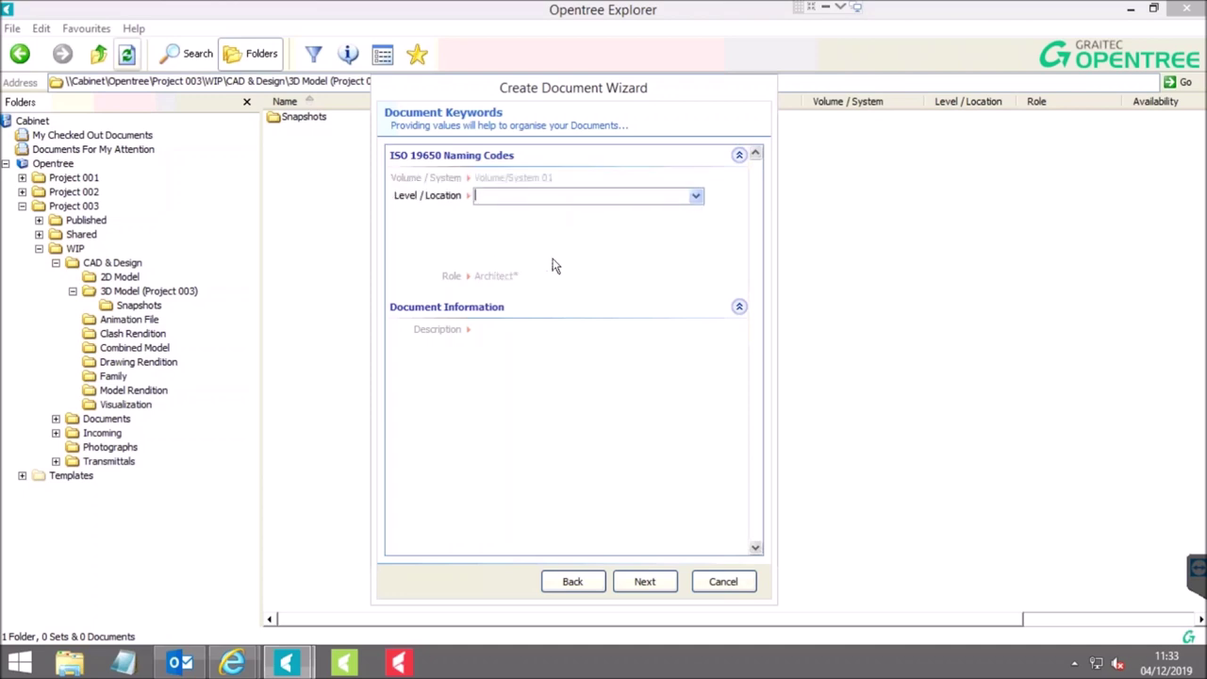
click(701, 202)
click(530, 235)
Give the new document the description My Model and finish creating it with sequence 1 and one copy.
click(488, 332)
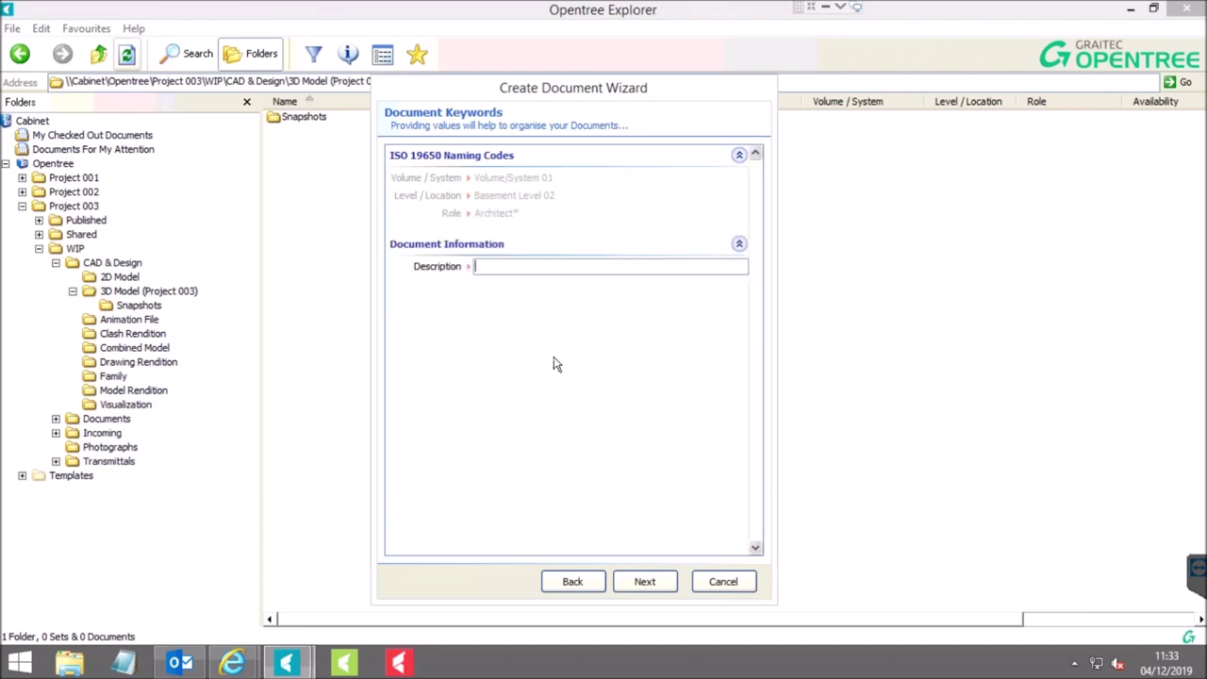
text(My Model)
click(653, 586)
click(654, 586)
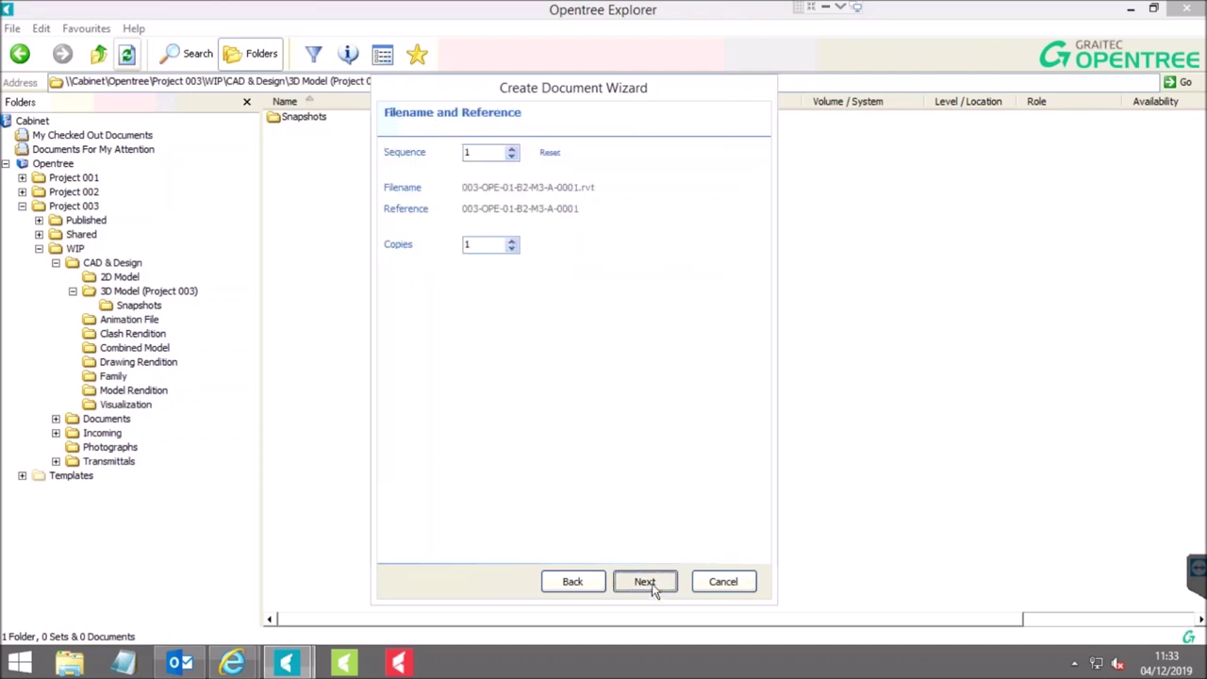
click(647, 573)
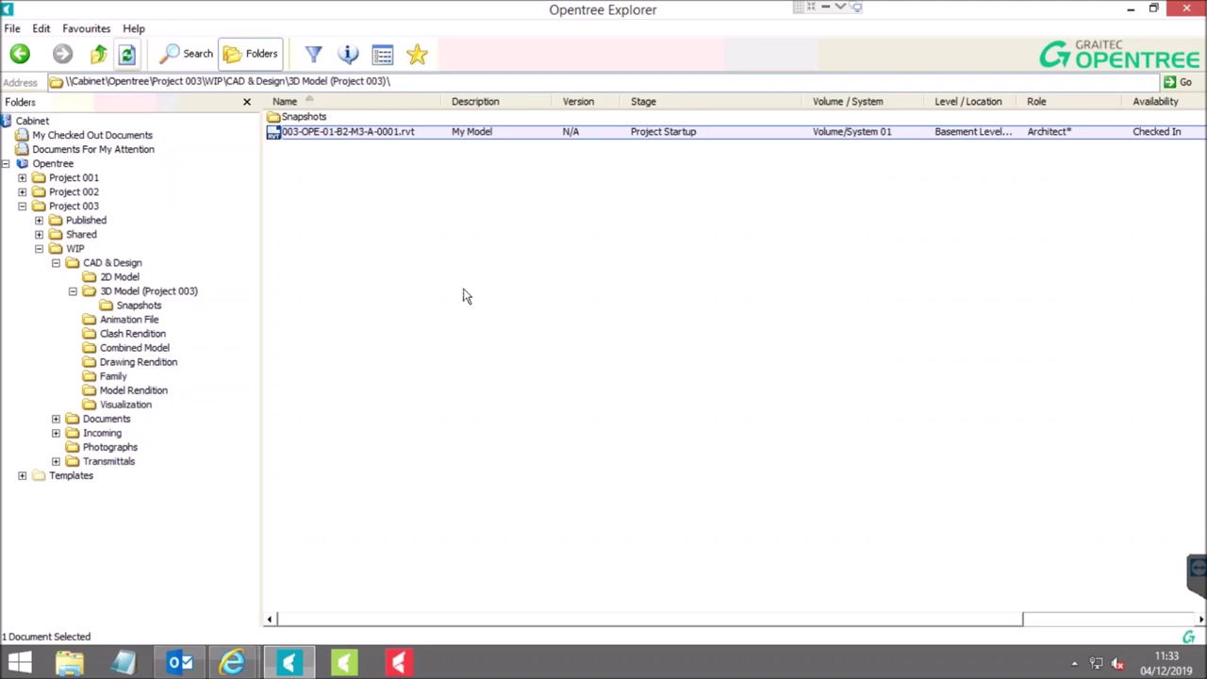
Open the new 003-OPE-01-B2-M3-A-0001.rvt model in Revit and view the title block of sheet A001.
right_click(315, 135)
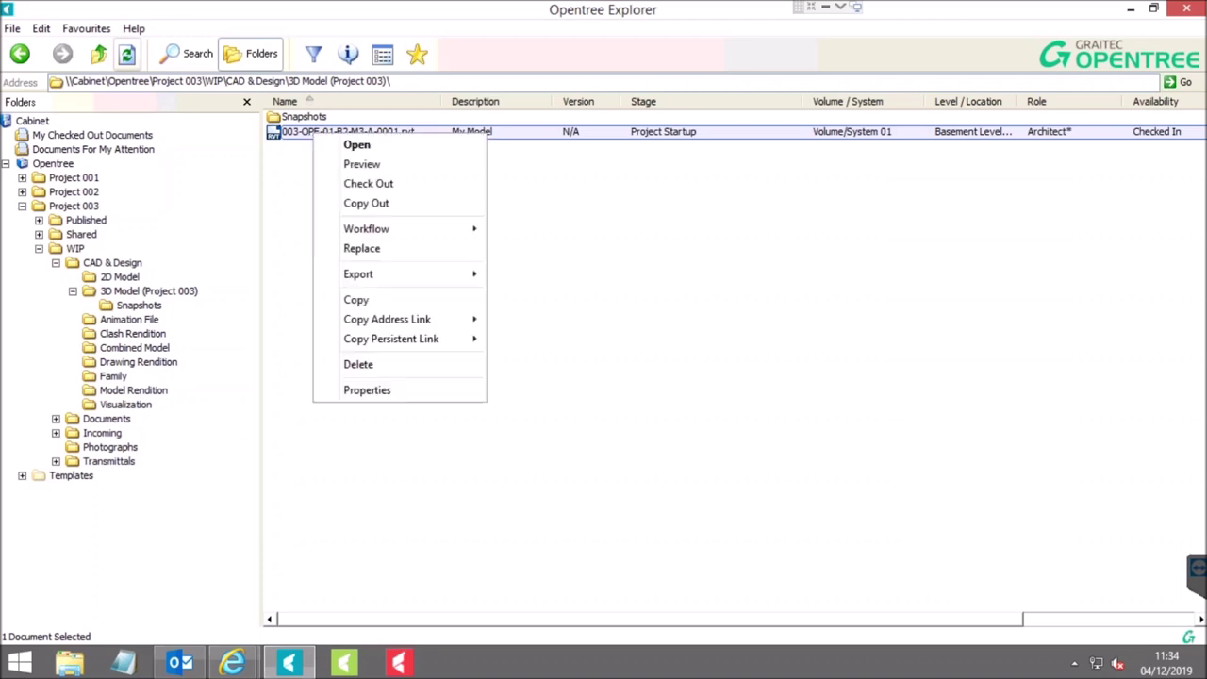
click(384, 149)
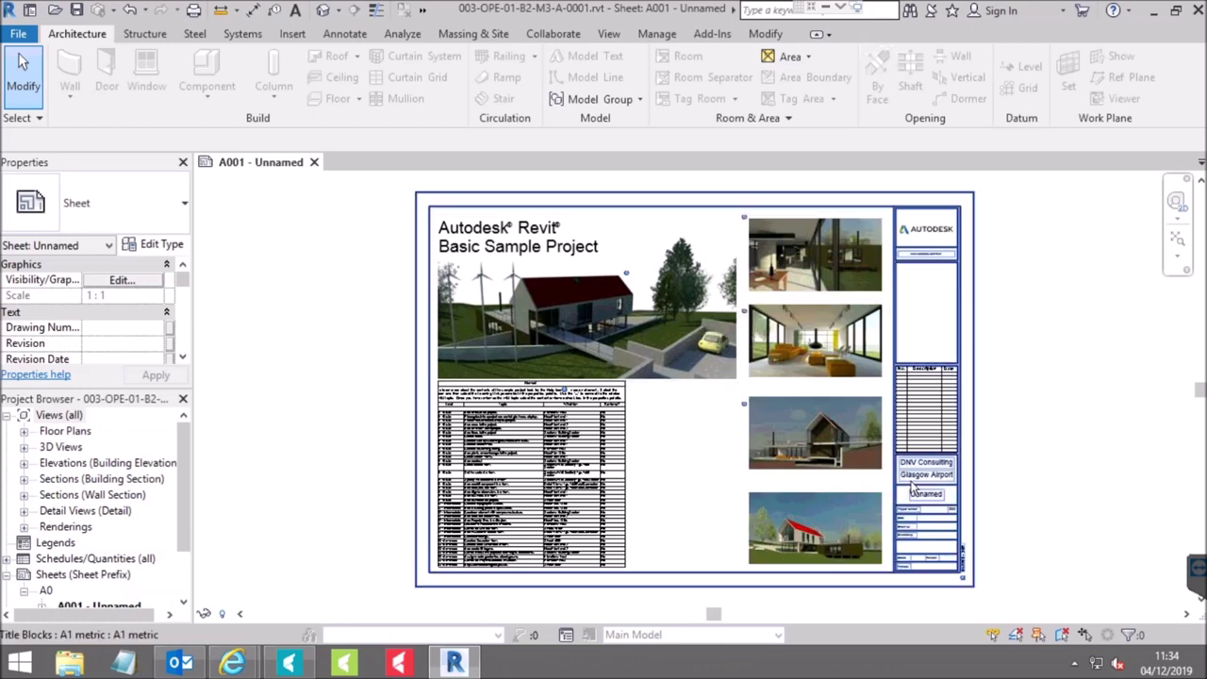
scroll(936, 500, up, 1)
scroll(937, 500, up, 2)
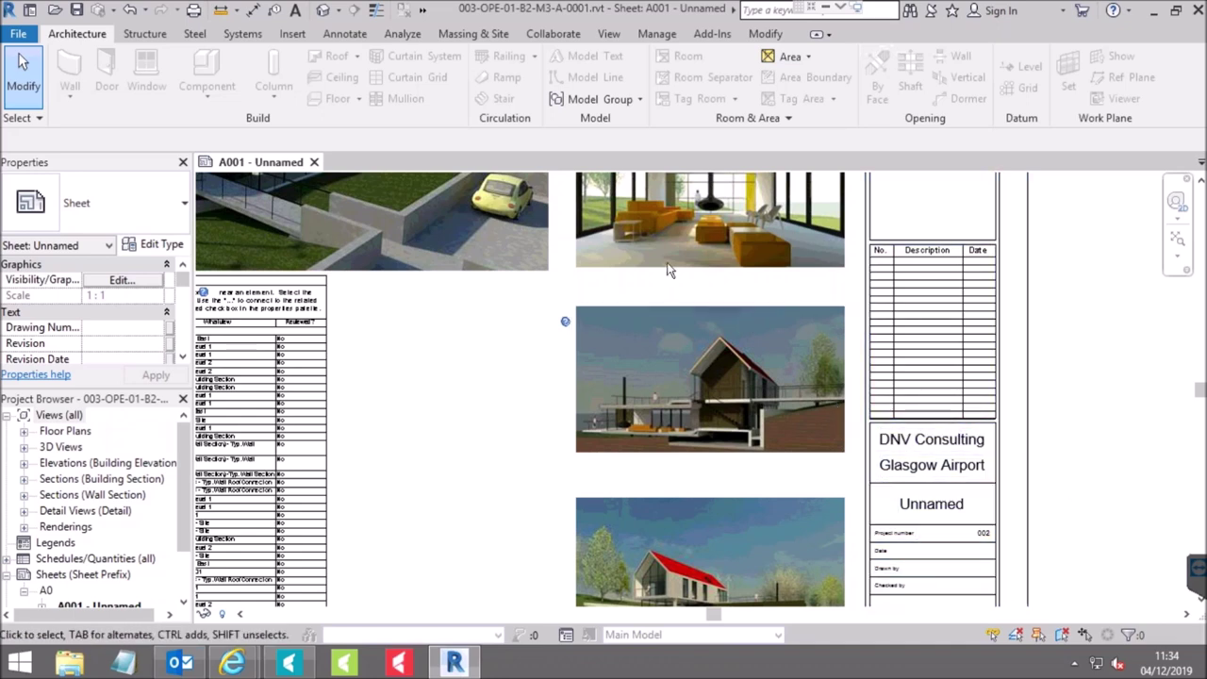
Enable collaboration within the network for the model and save the project as the central model.
click(552, 35)
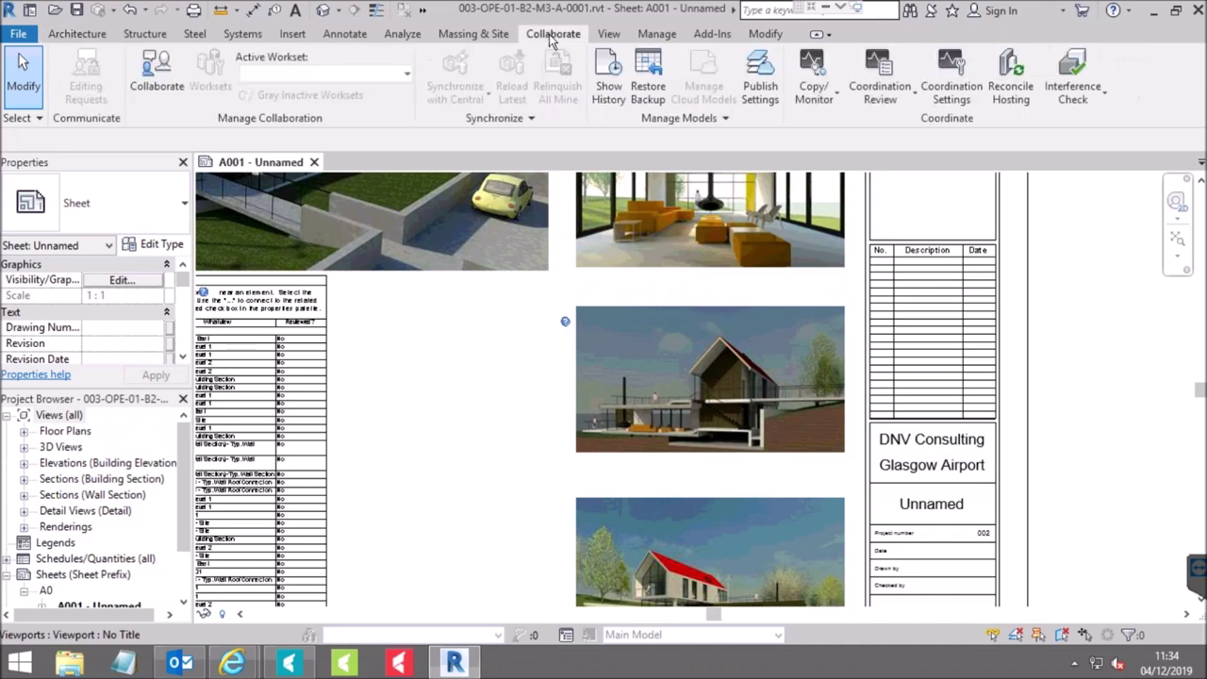
click(157, 84)
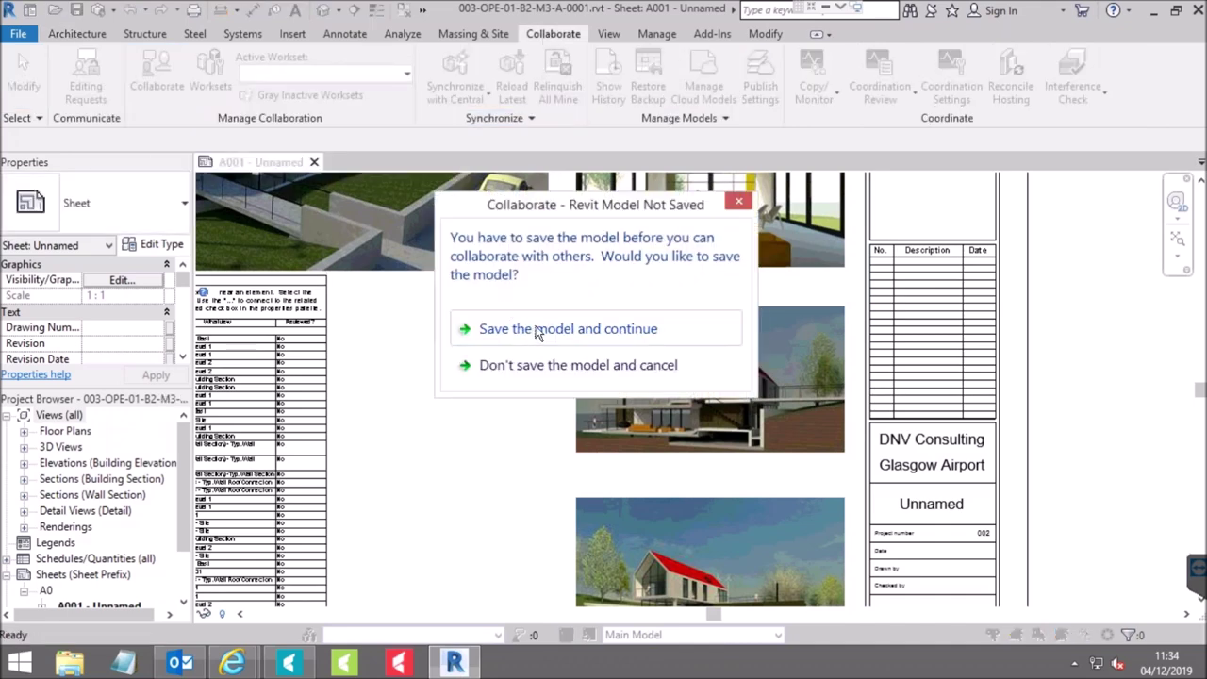
click(535, 328)
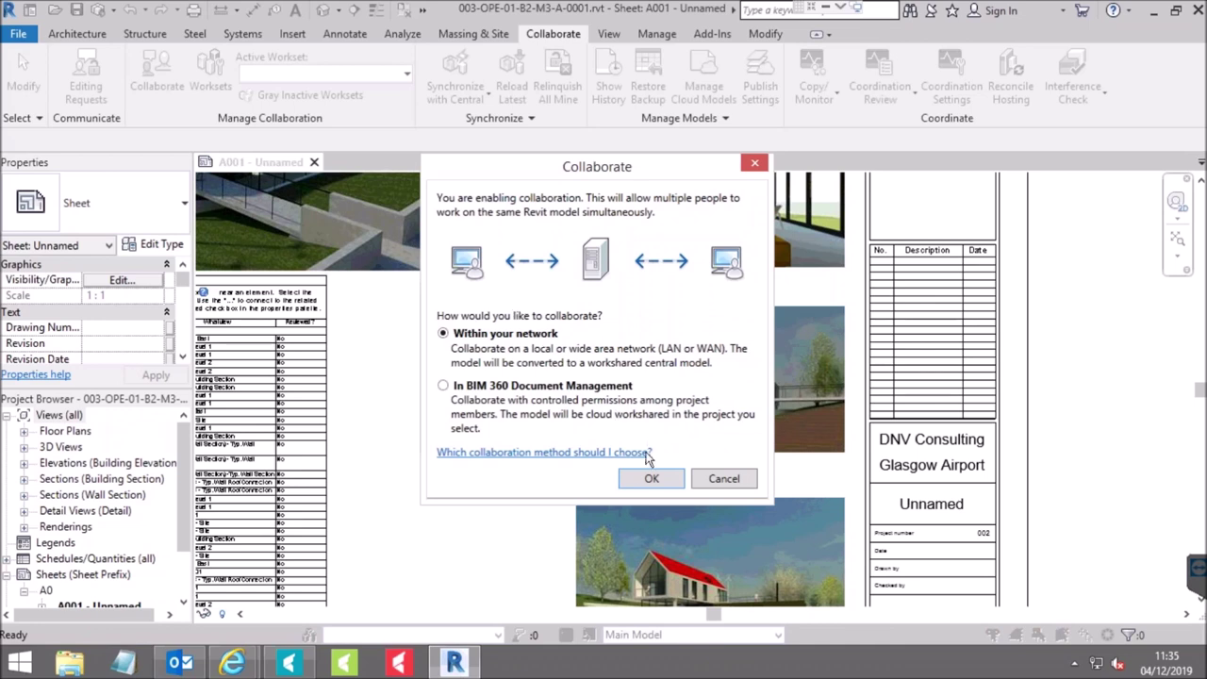
click(652, 479)
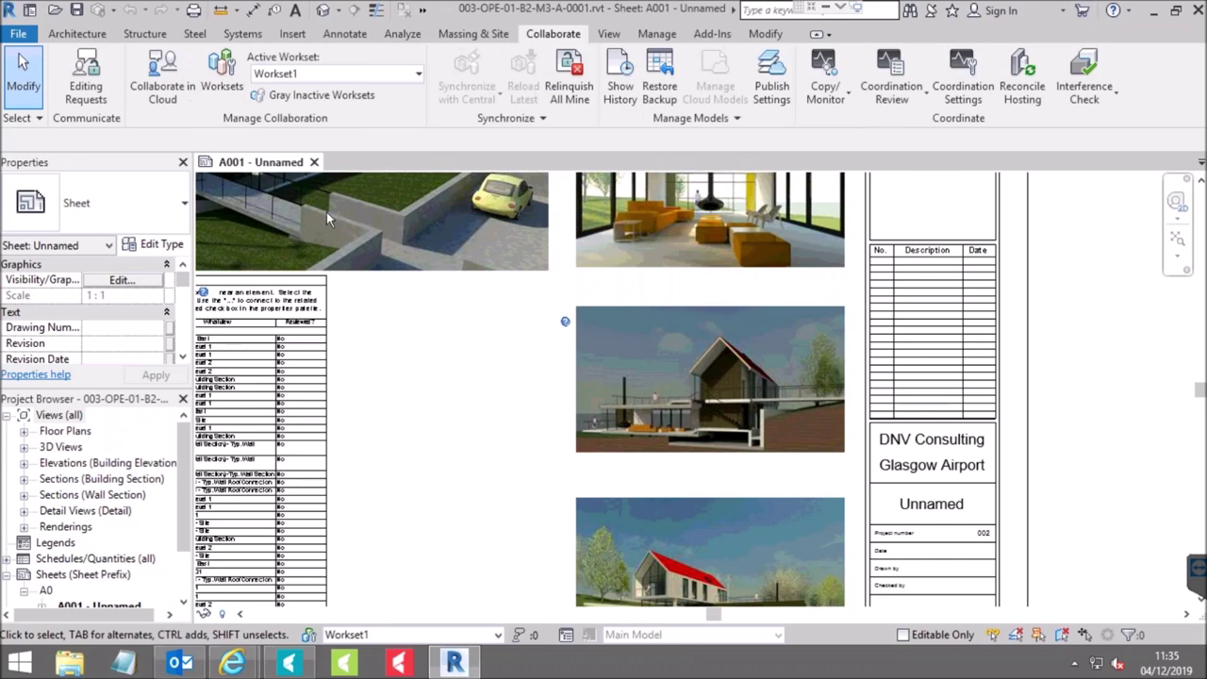
click(77, 11)
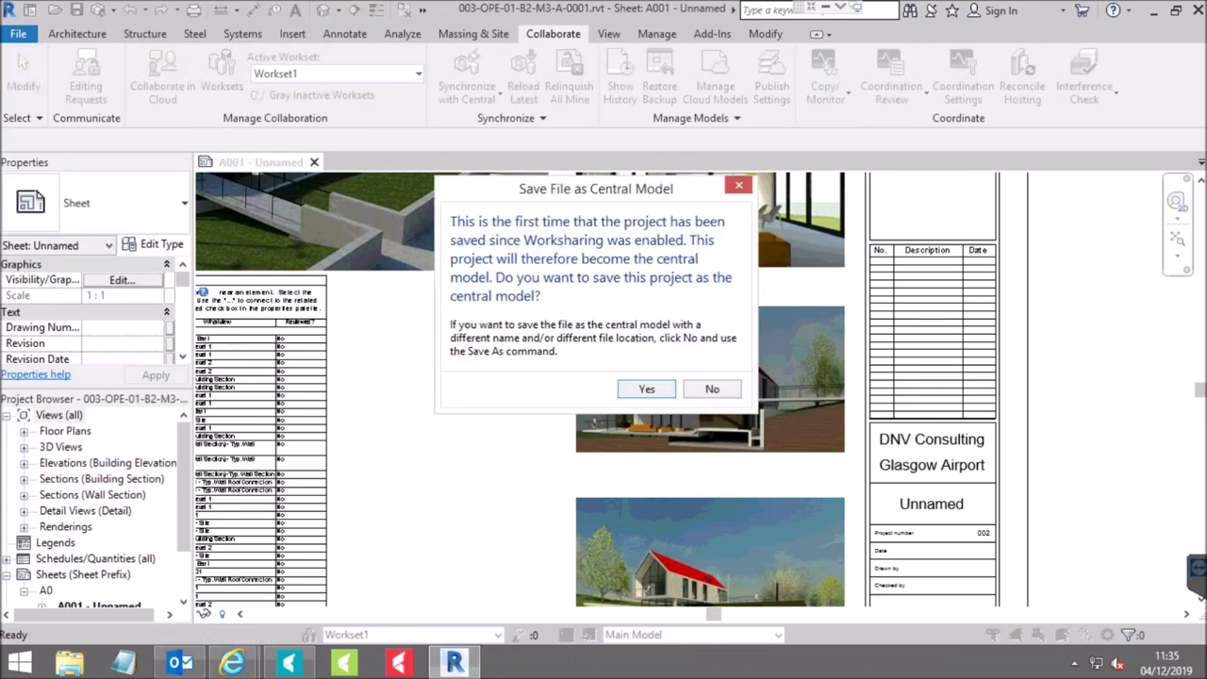
click(647, 388)
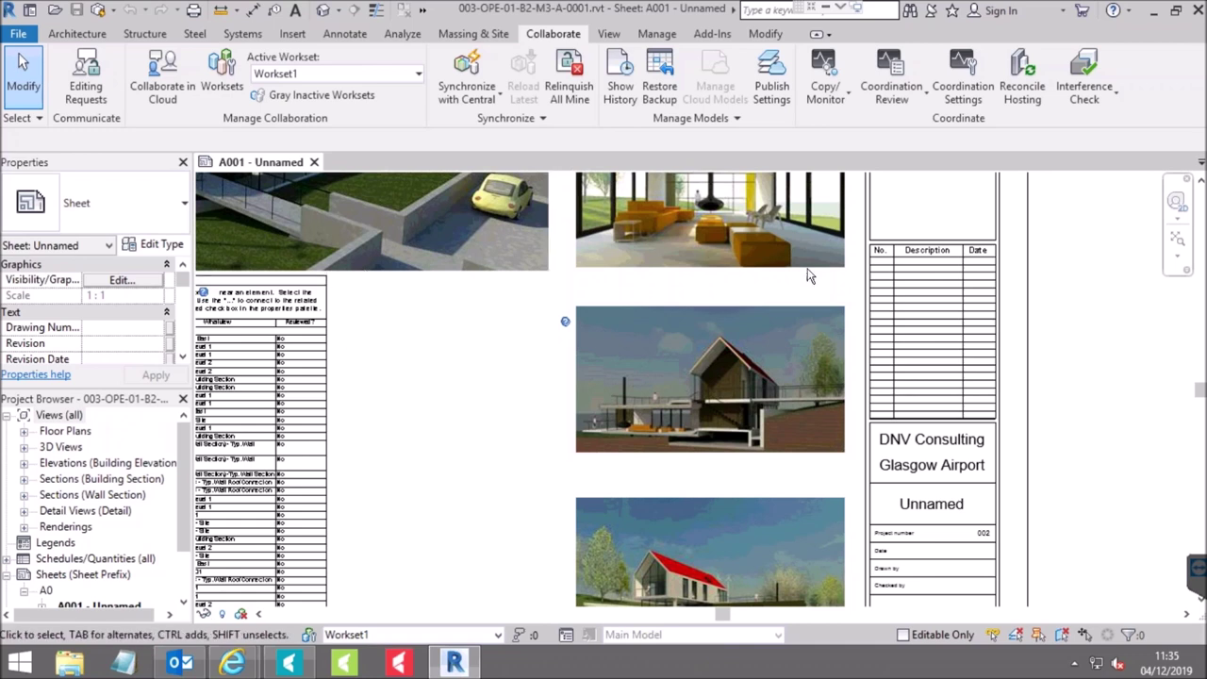
Close Revit and check the model back in to Opentree.
click(1198, 10)
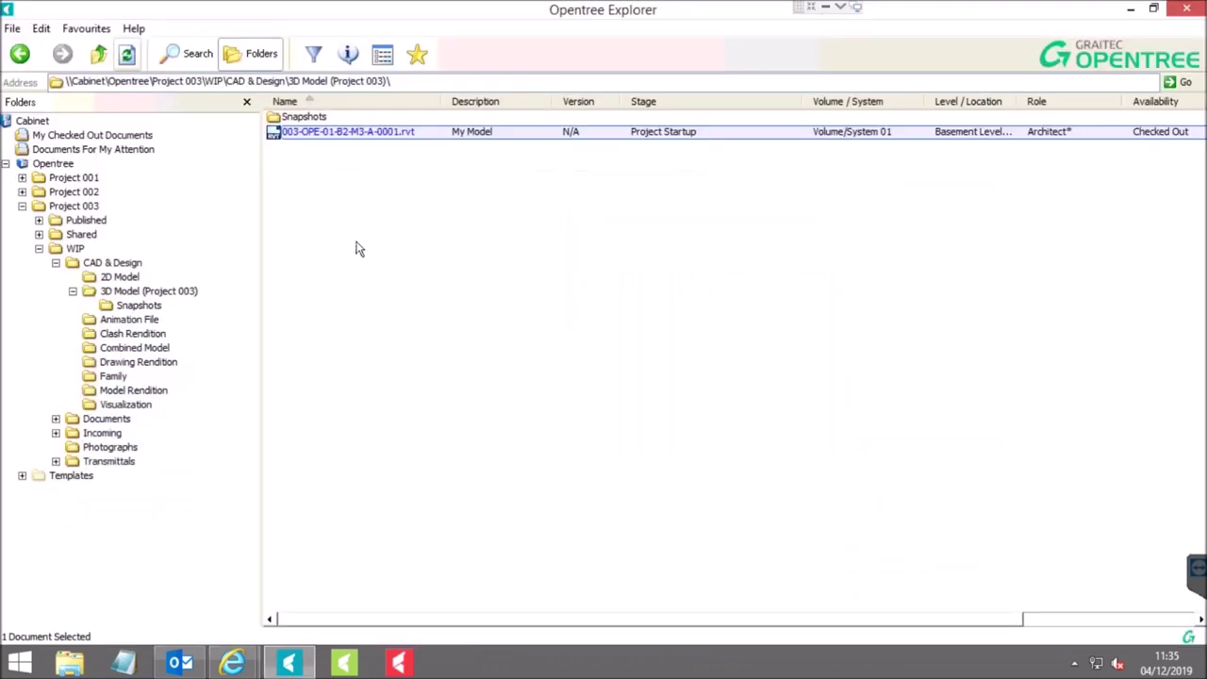
right_click(342, 132)
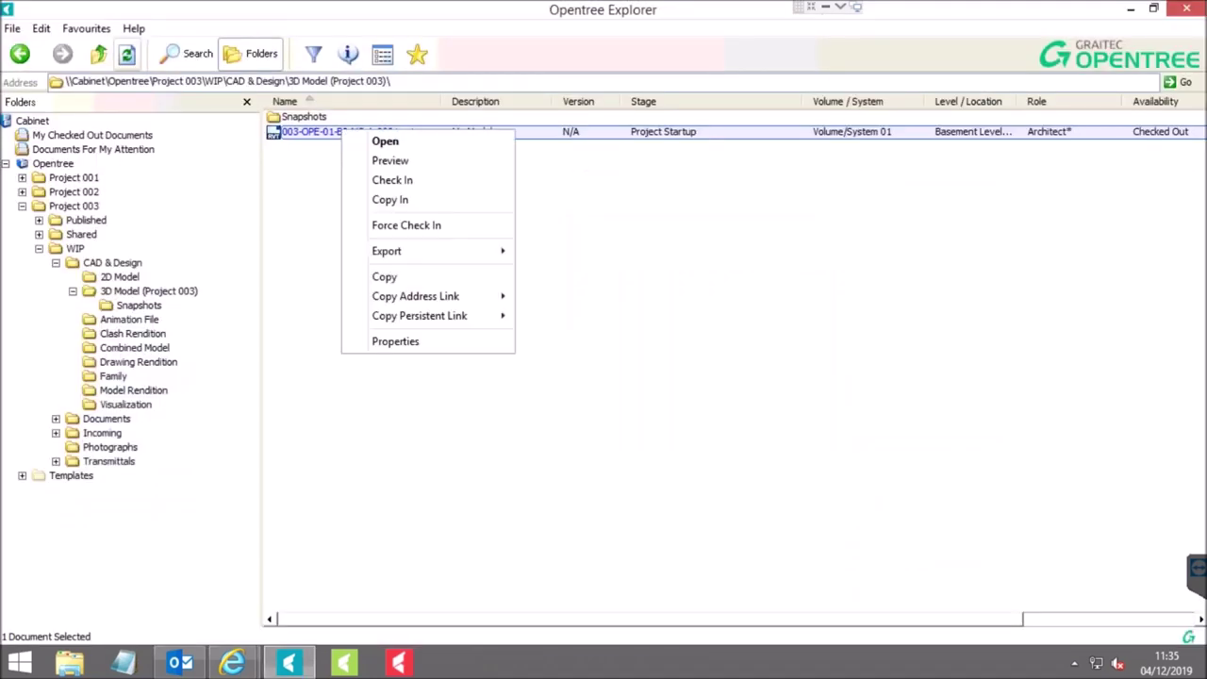
click(392, 180)
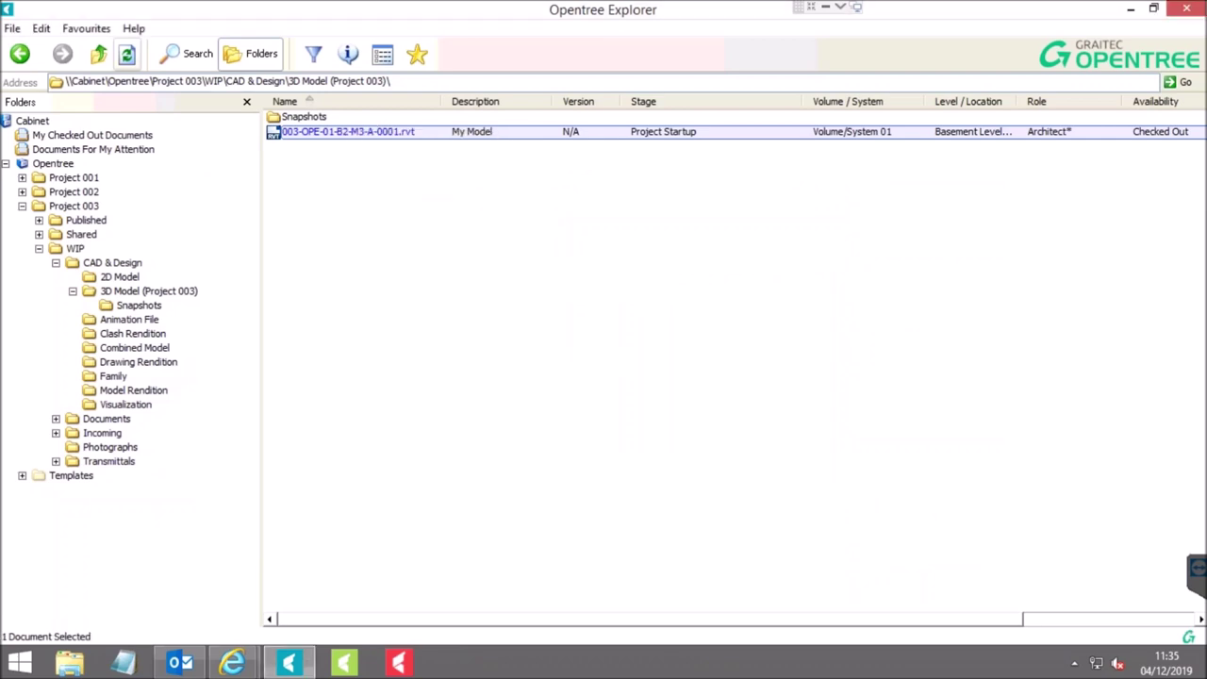
Run the Start Project workflow on the My Model document, leaving the note blank.
right_click(344, 138)
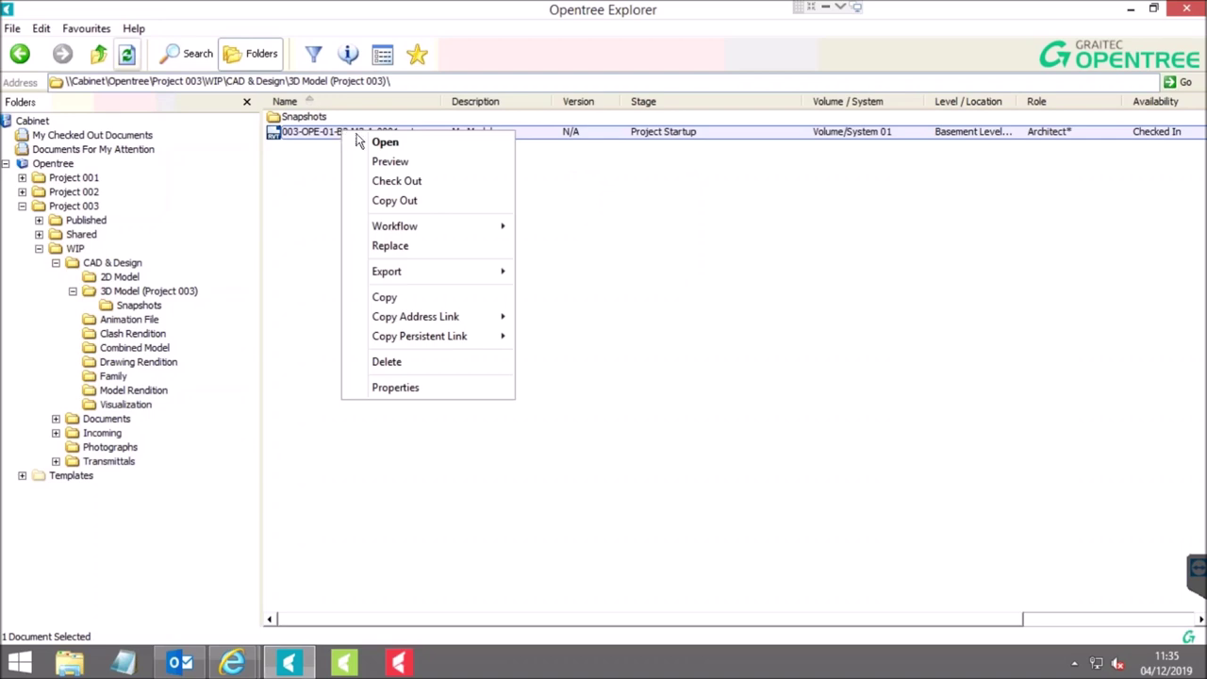
mouse_move(428, 231)
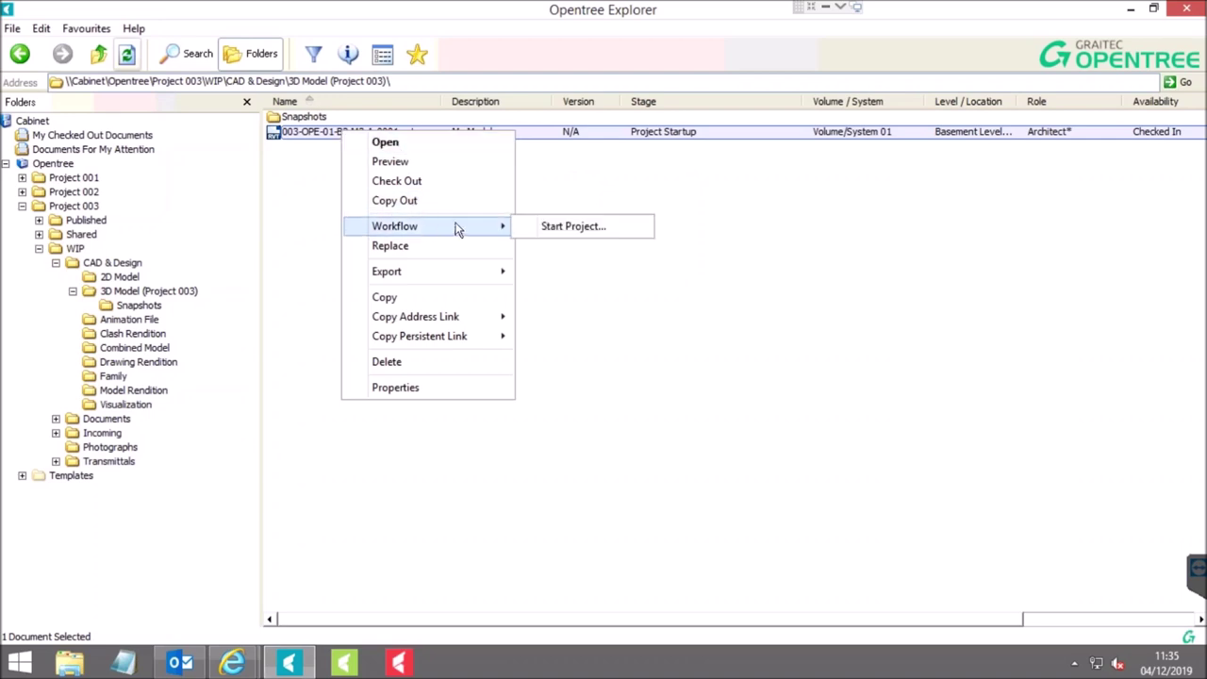
click(594, 227)
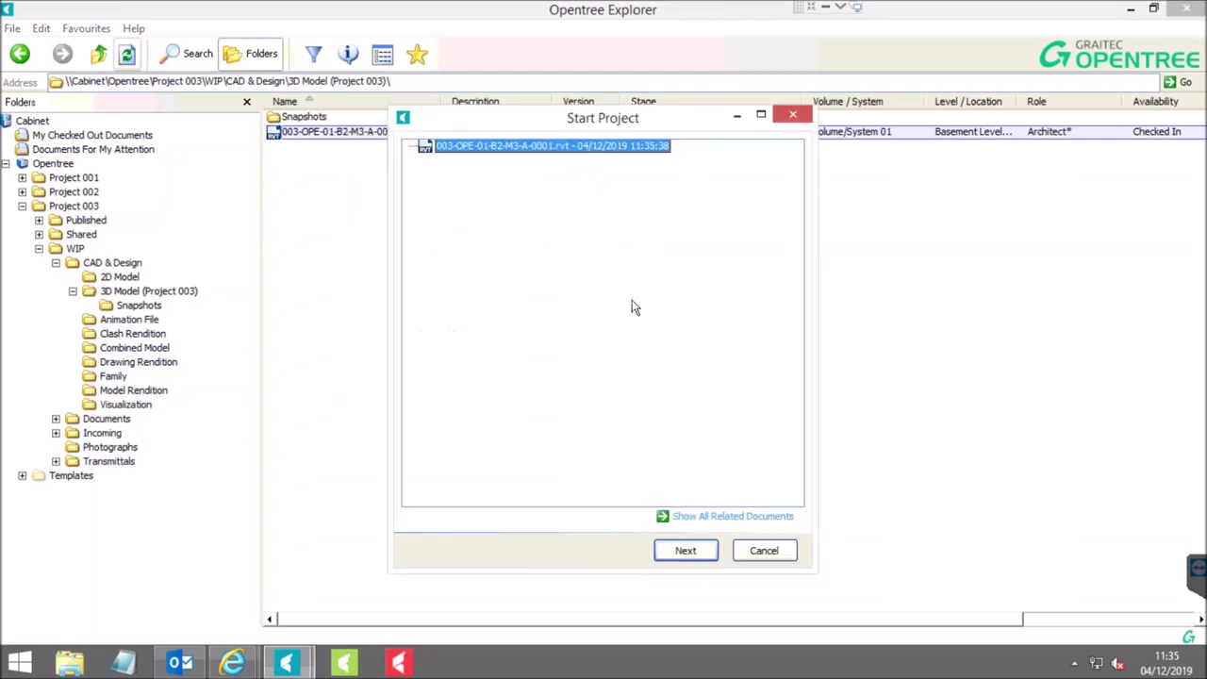
click(681, 547)
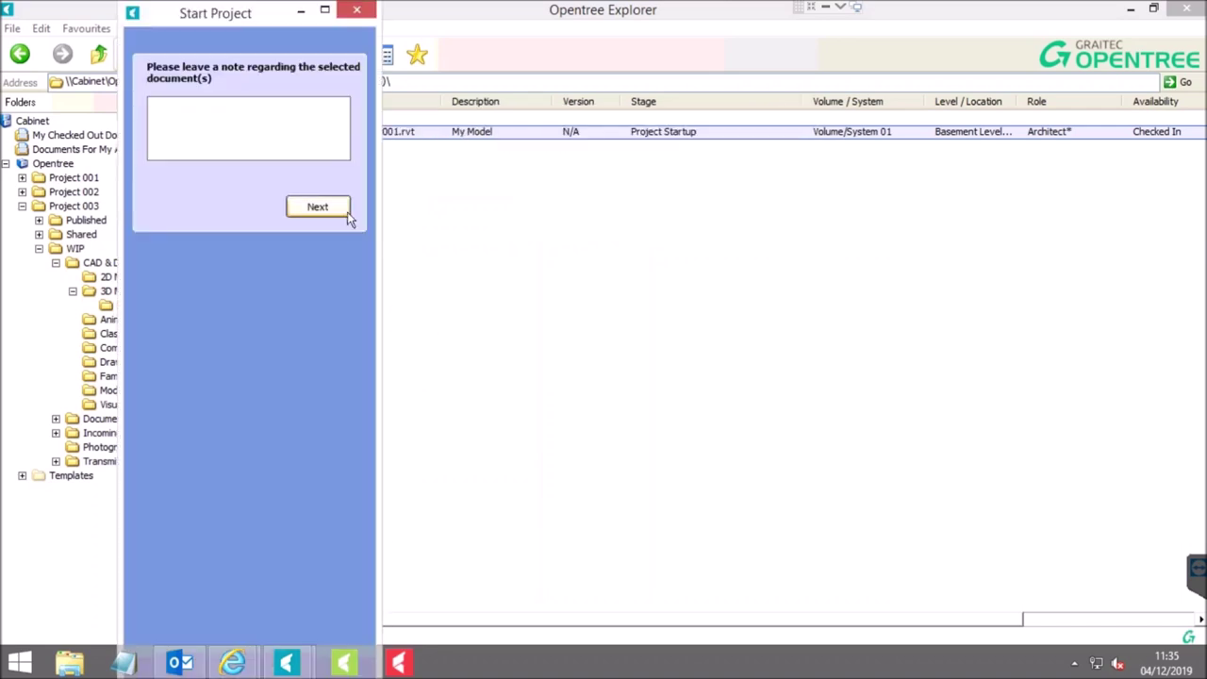
click(319, 209)
click(319, 130)
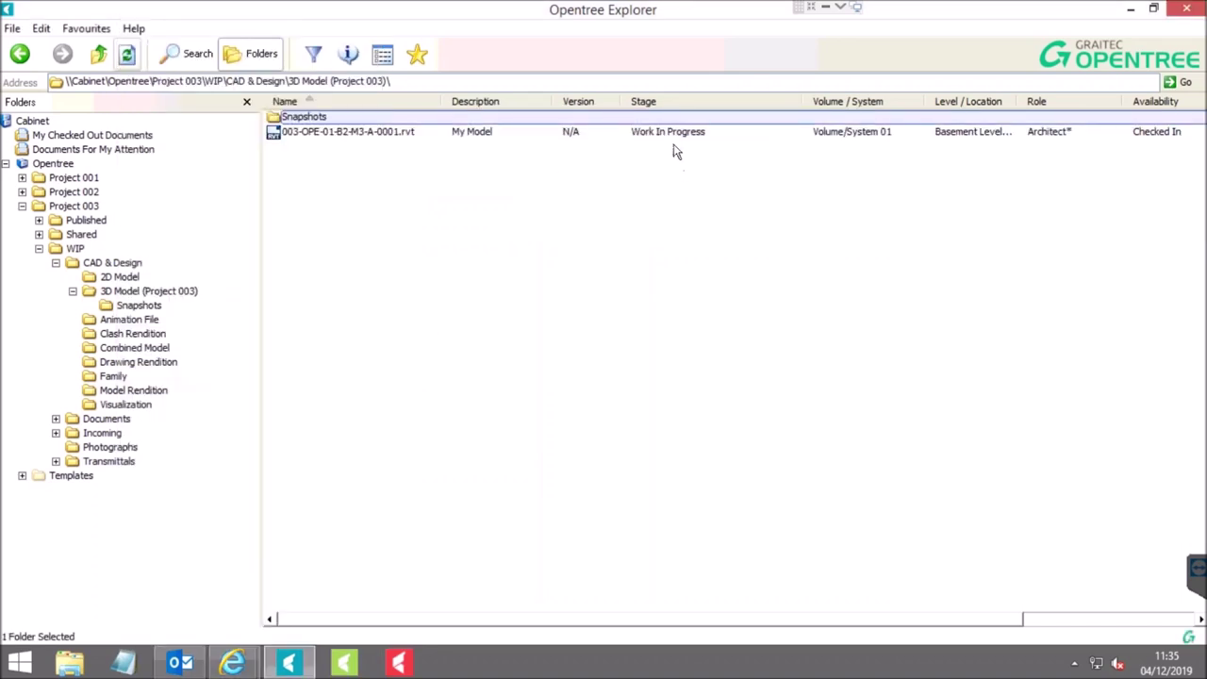
Open a working copy of the My Model document in Revit and dismiss the copied central model notice.
click(352, 136)
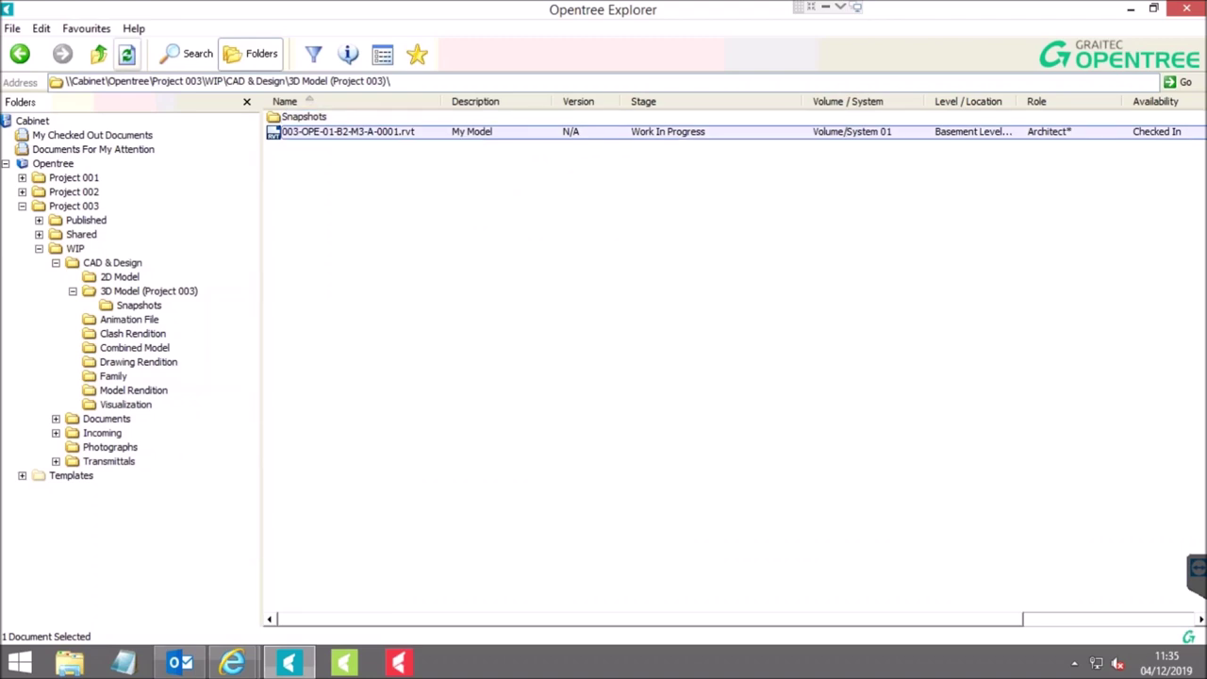
right_click(331, 132)
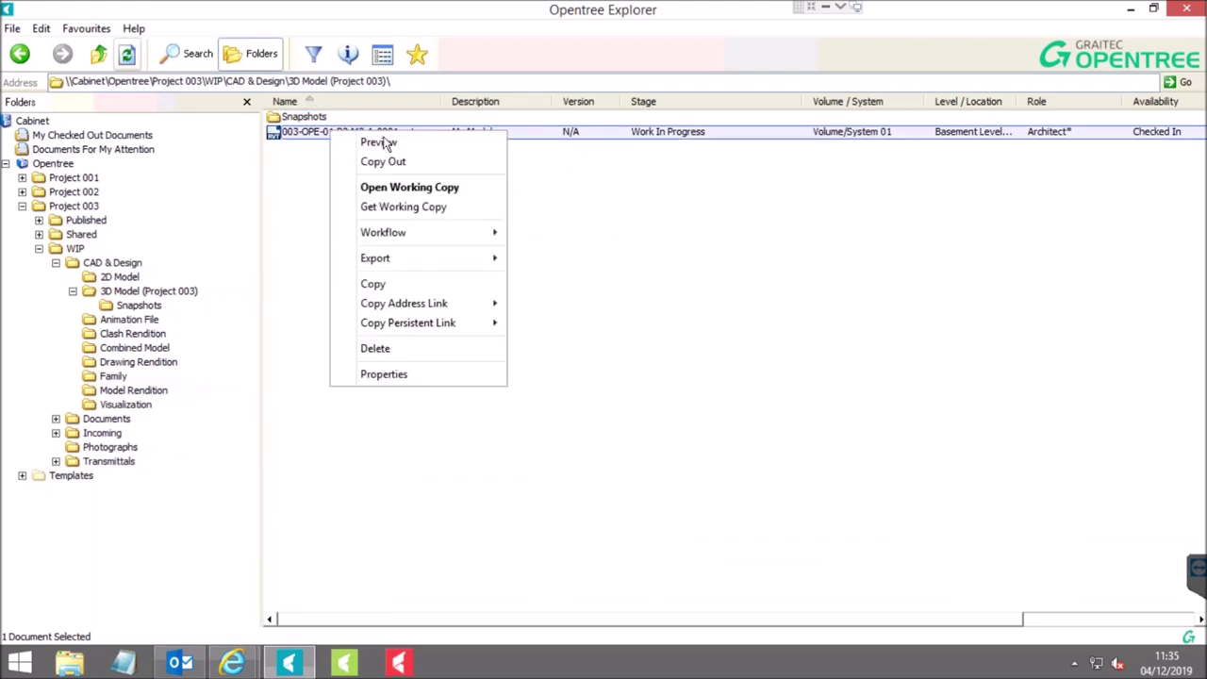
click(429, 188)
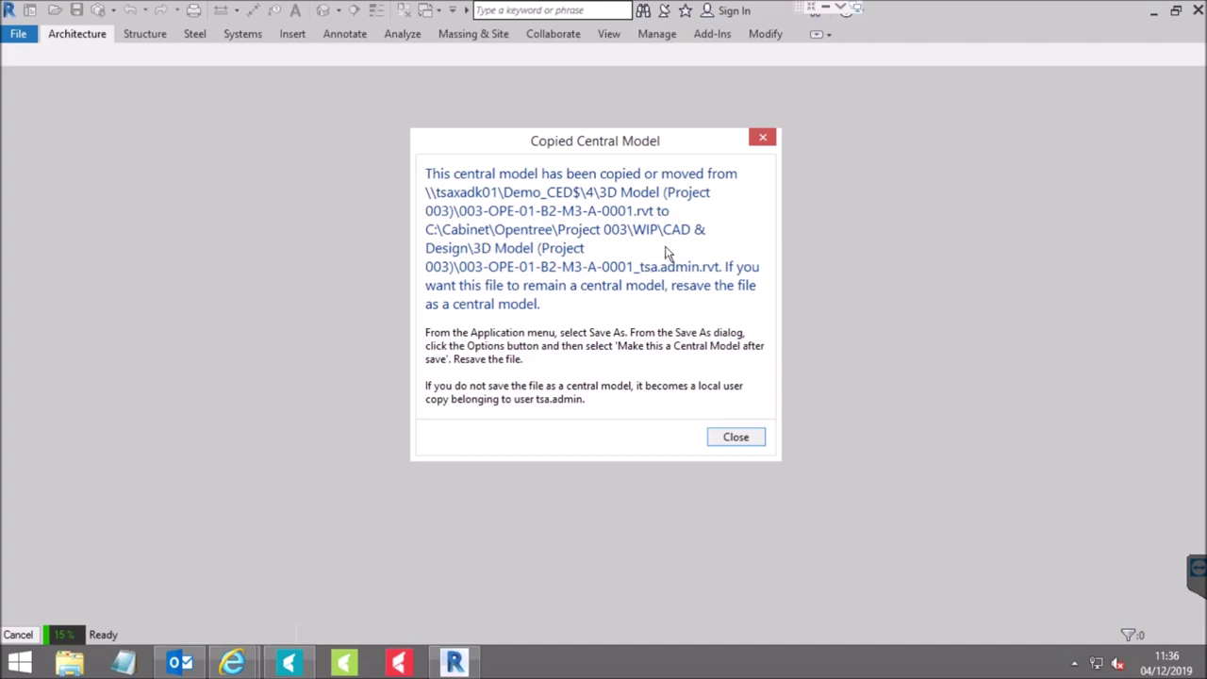
click(736, 439)
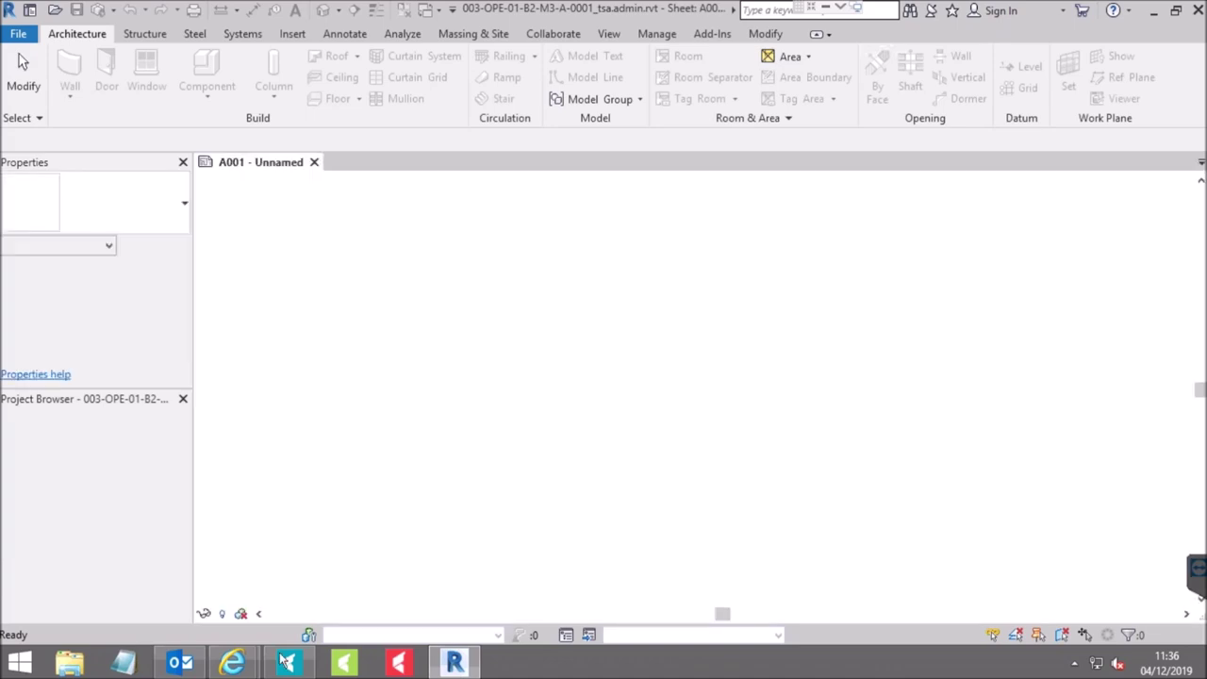
Review the model's working copy commands in Opentree Explorer, and examine the title block of sheet A001 in Revit.
click(288, 665)
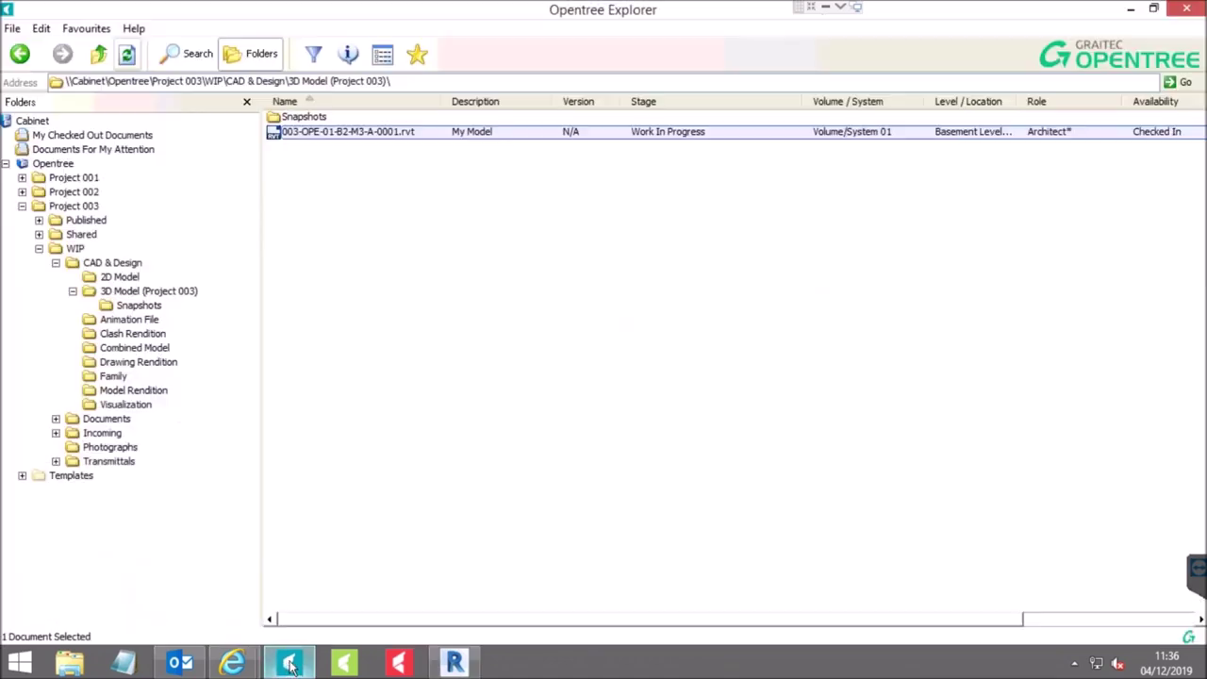
right_click(330, 133)
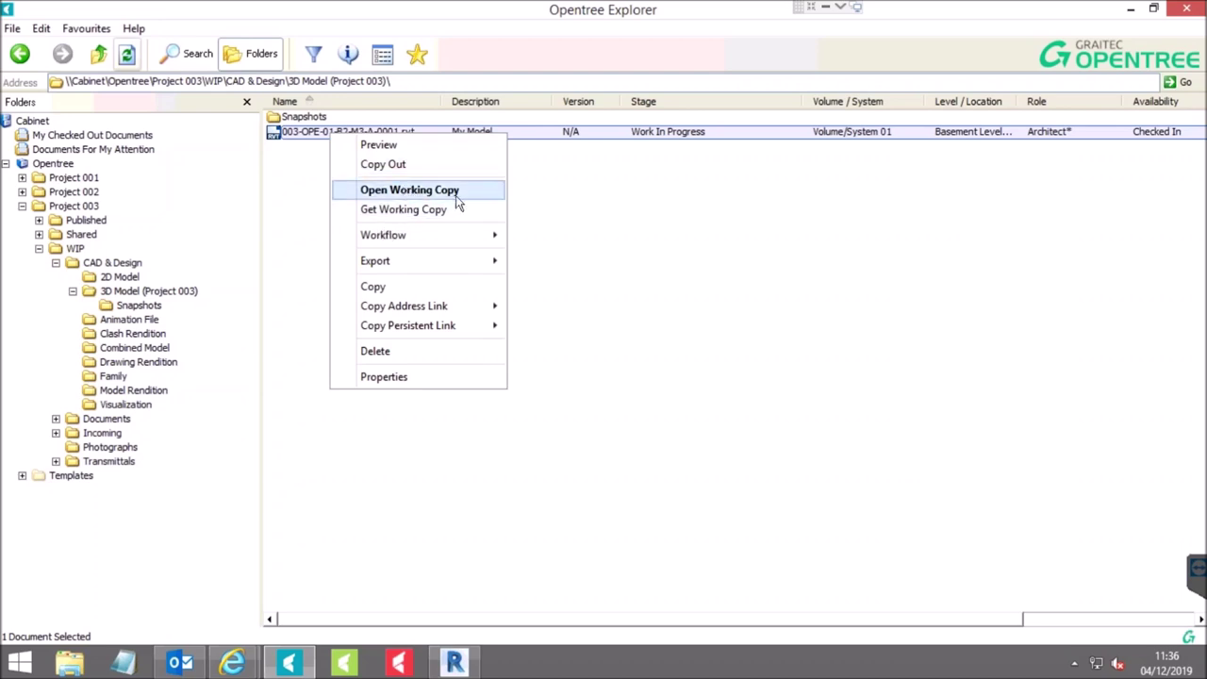
click(456, 665)
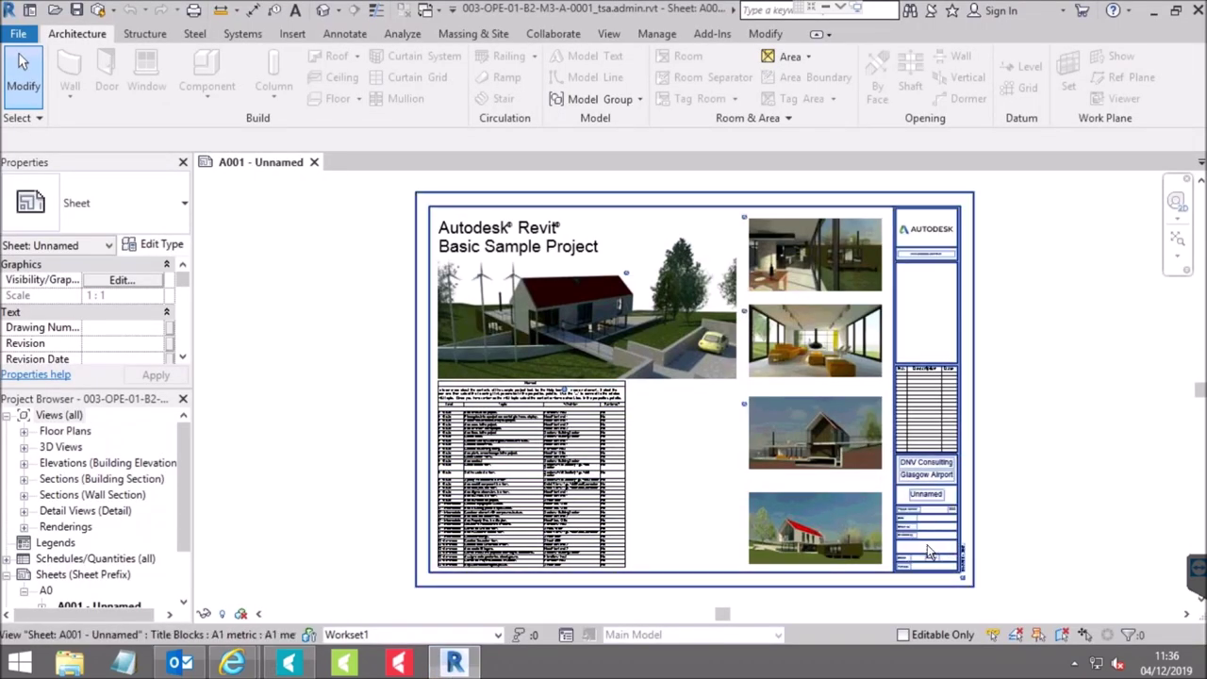
scroll(927, 554, up, 3)
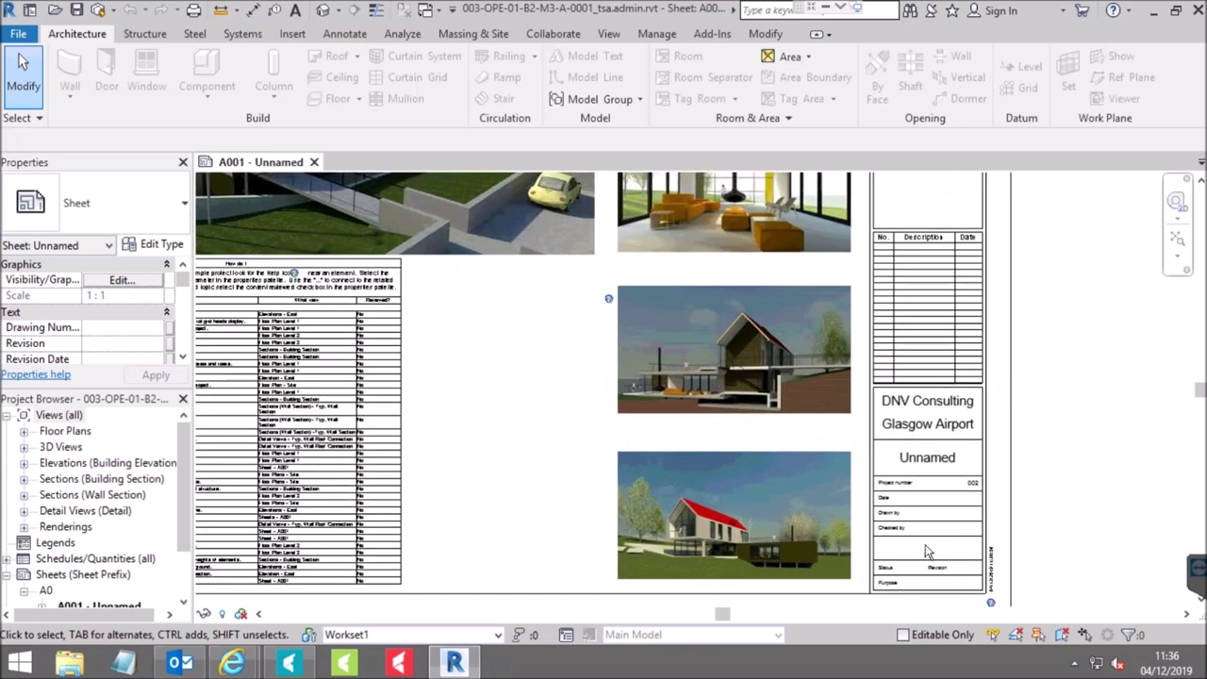
scroll(926, 546, up, 2)
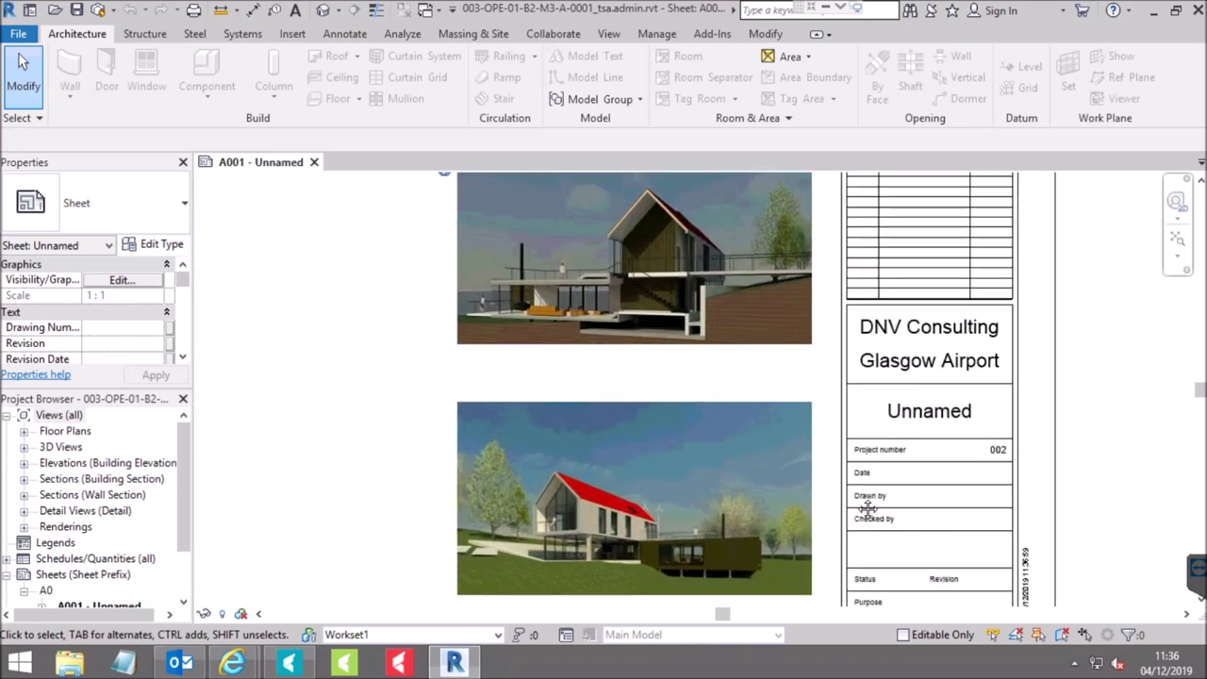
scroll(866, 507, down, 2)
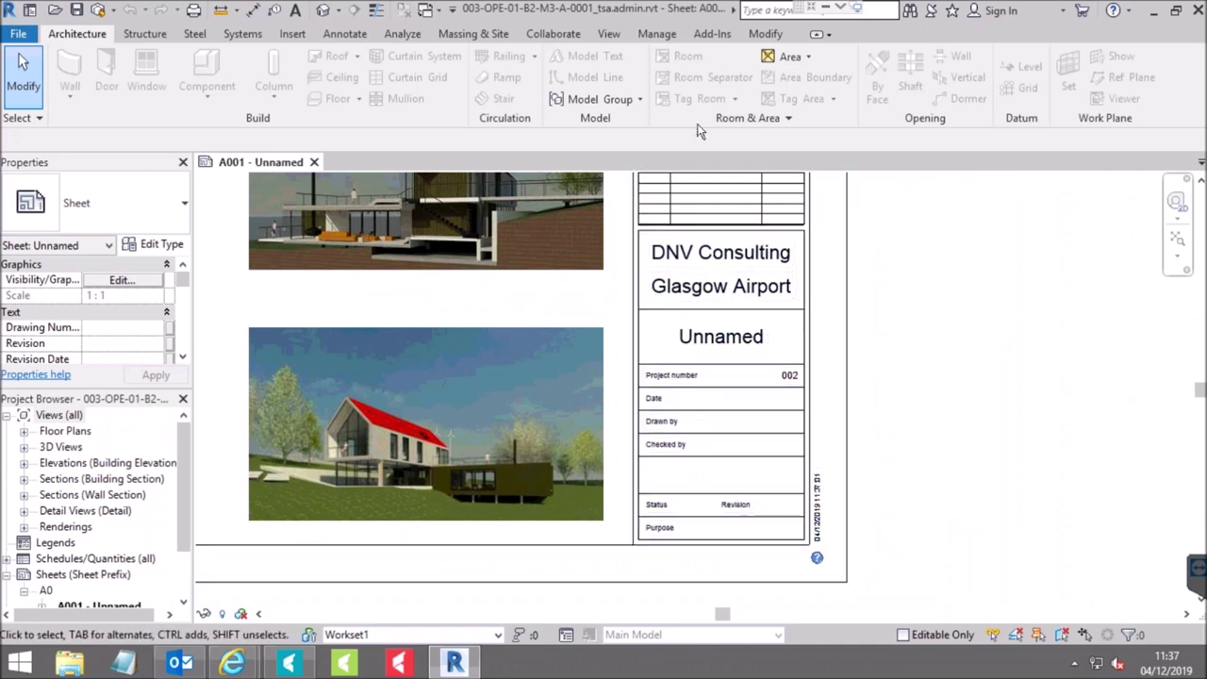
Start assigning sheet A001 to the 2D Model folder of Project 003, using the Cabinet Placeholder file type.
click(715, 38)
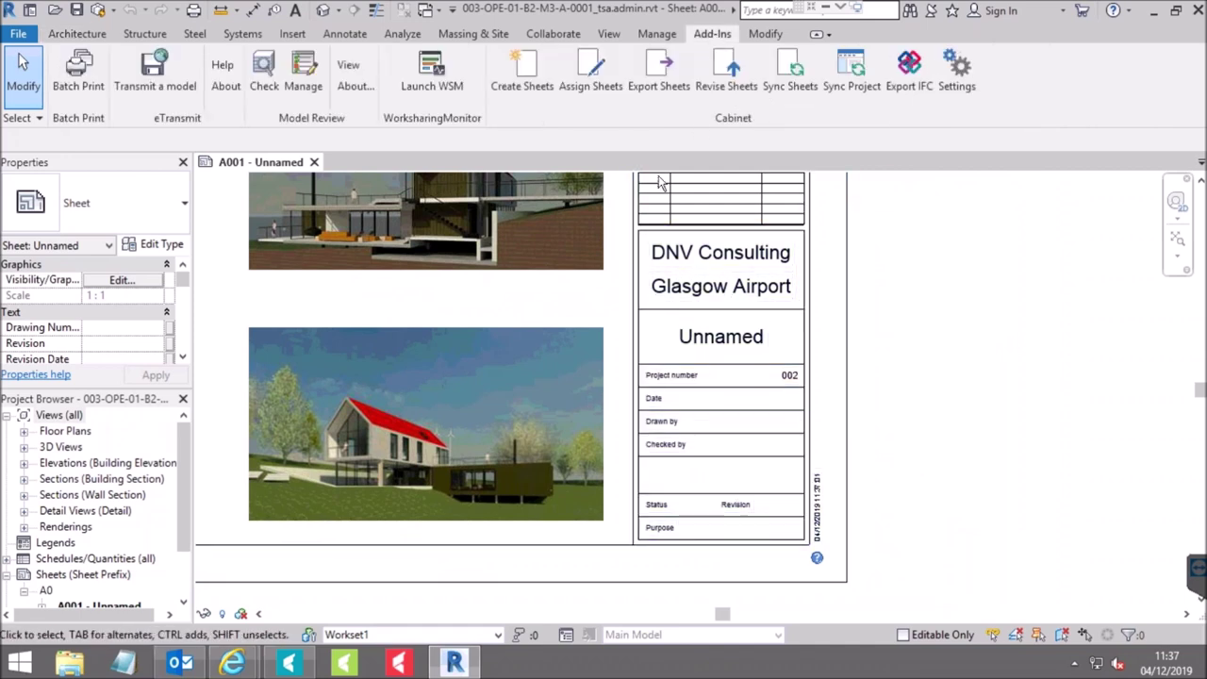
click(587, 83)
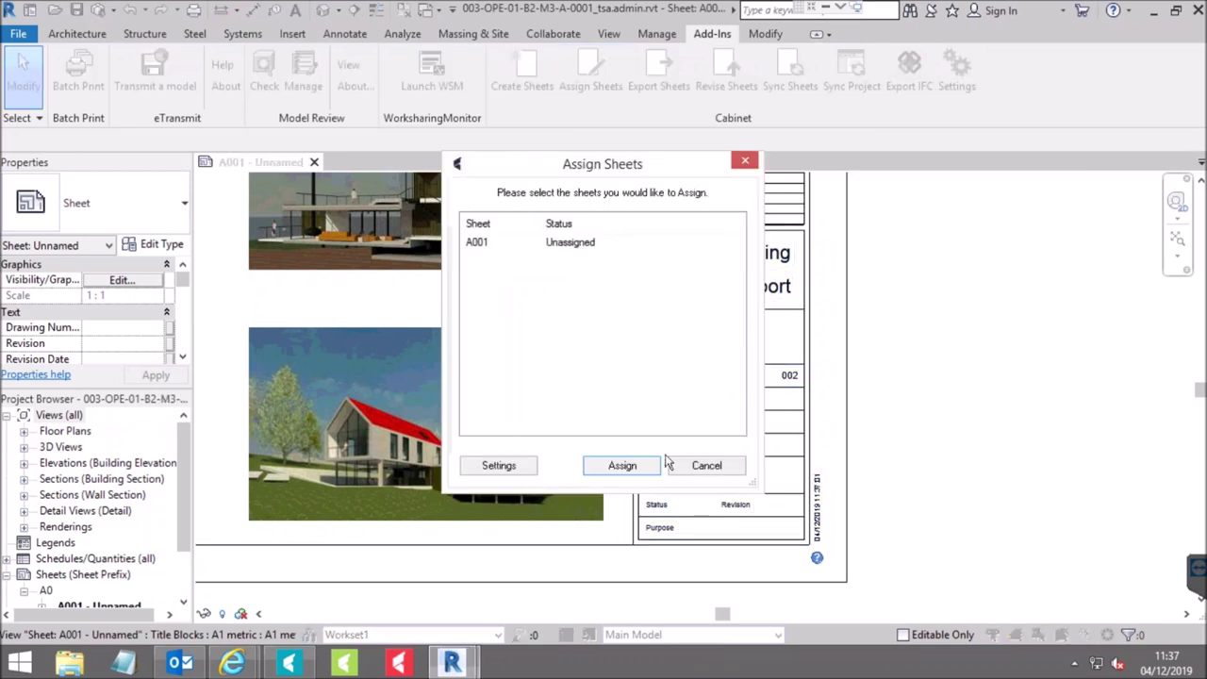
click(625, 467)
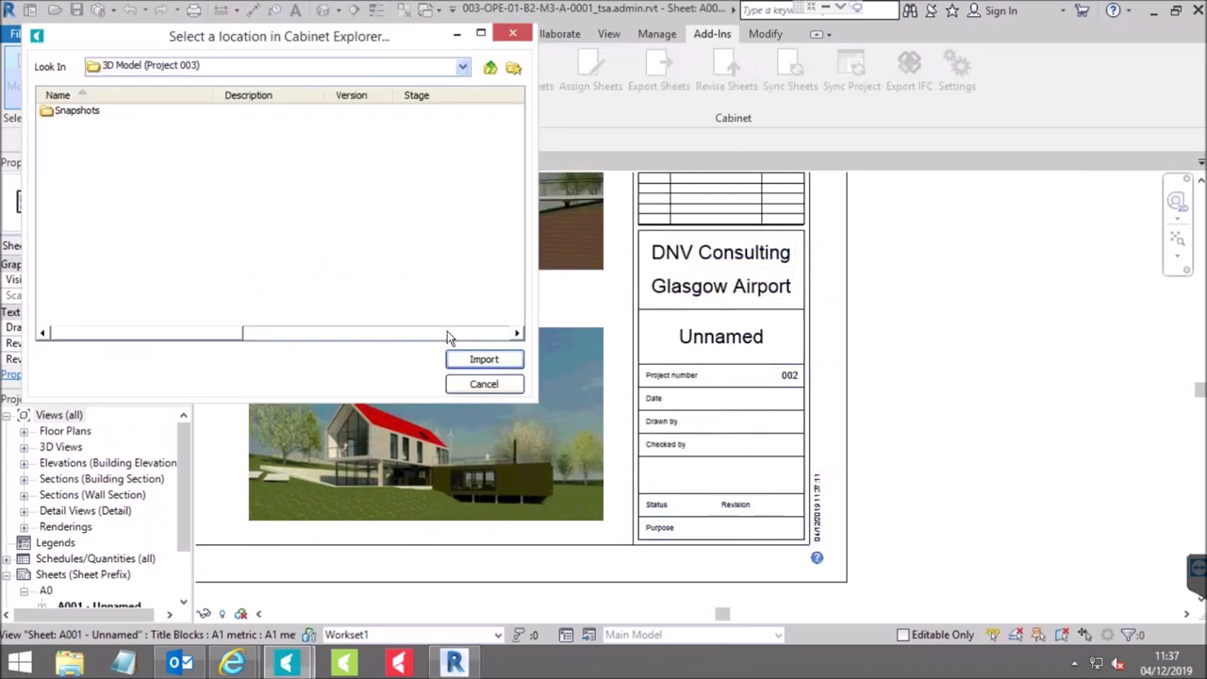
click(463, 68)
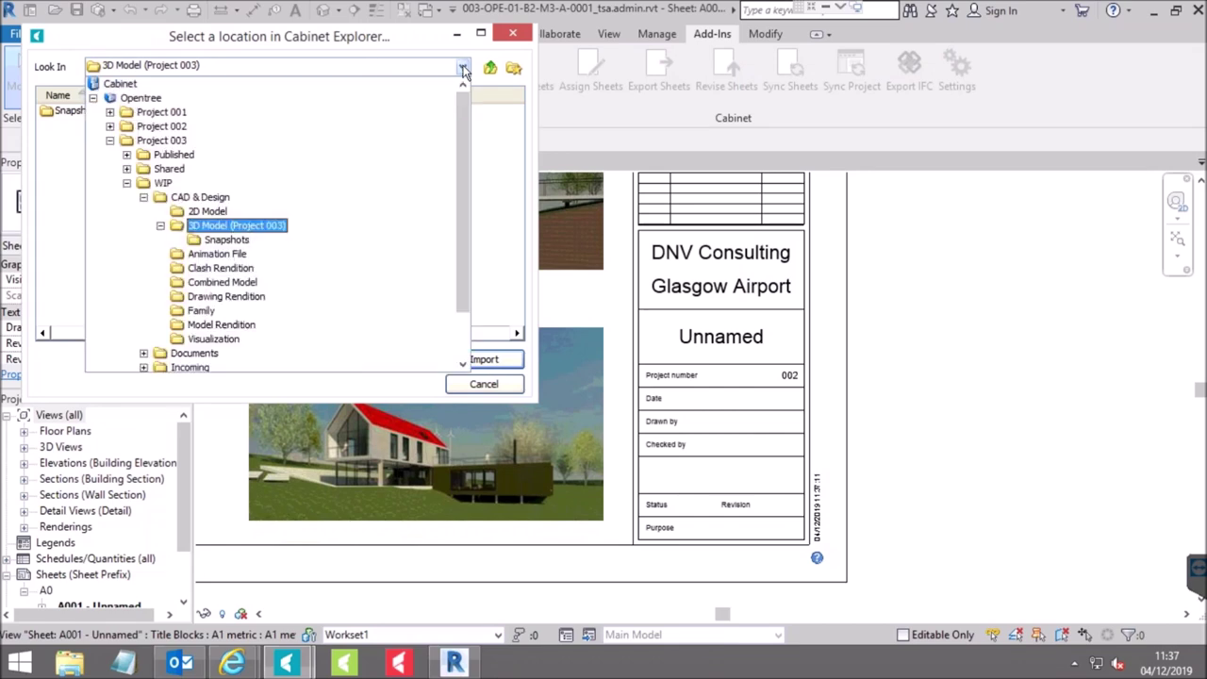
click(215, 213)
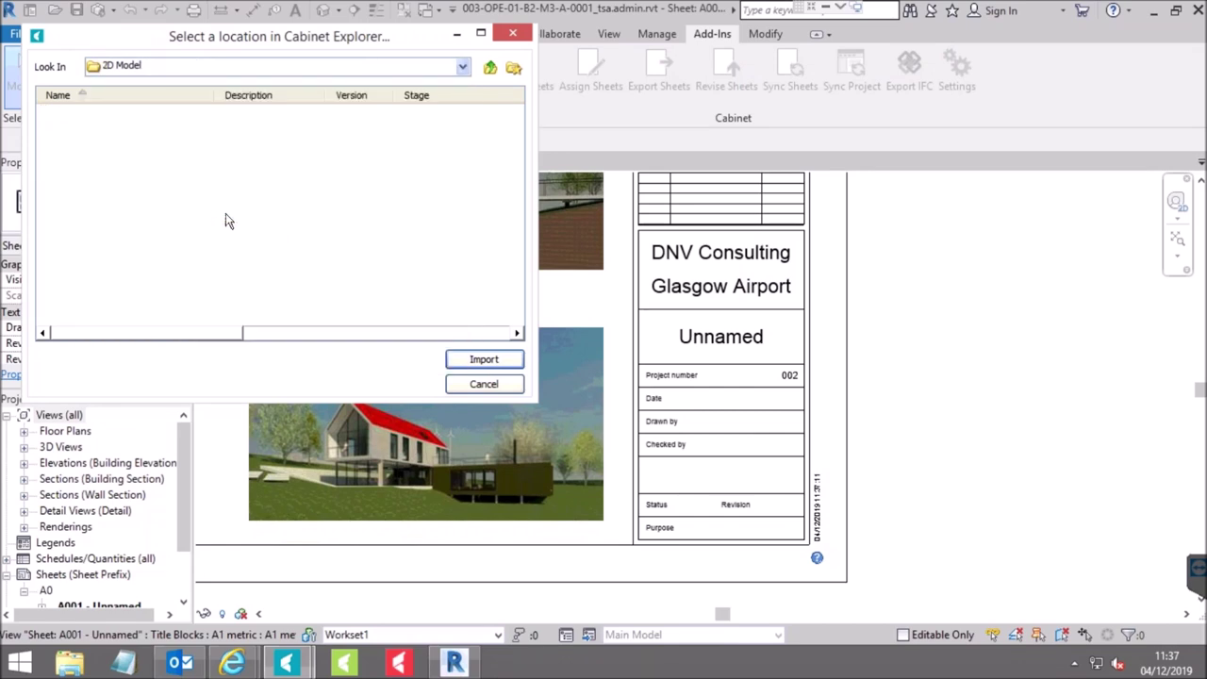
click(482, 361)
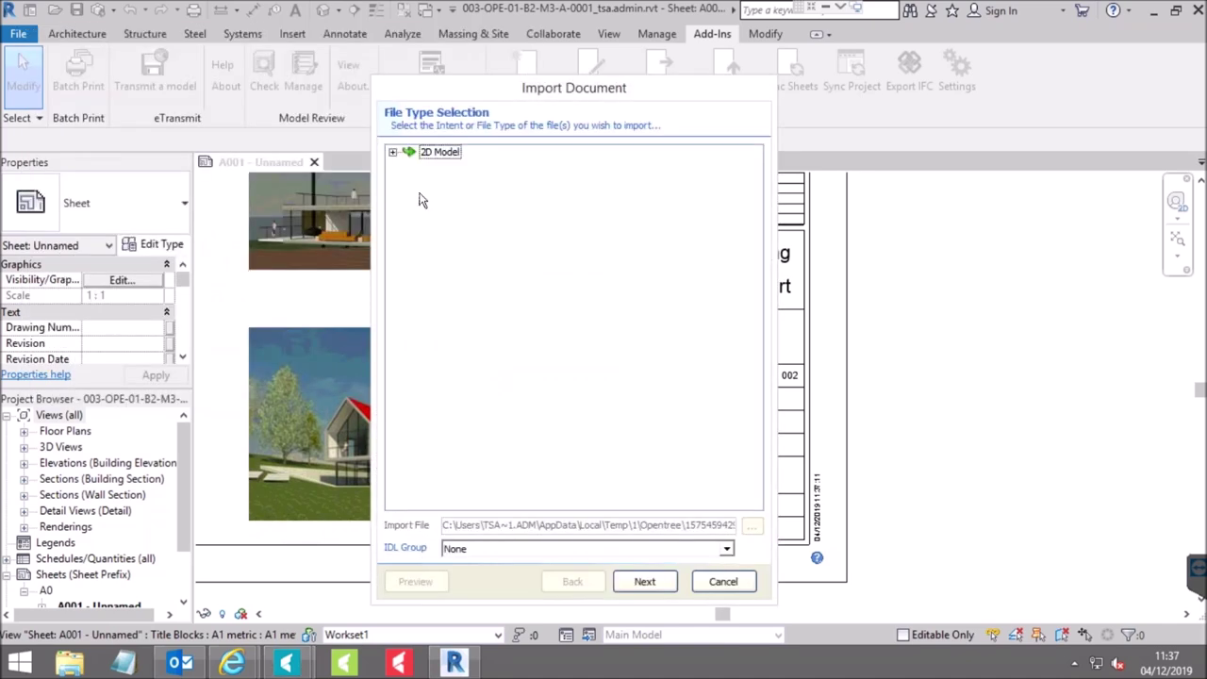
click(392, 153)
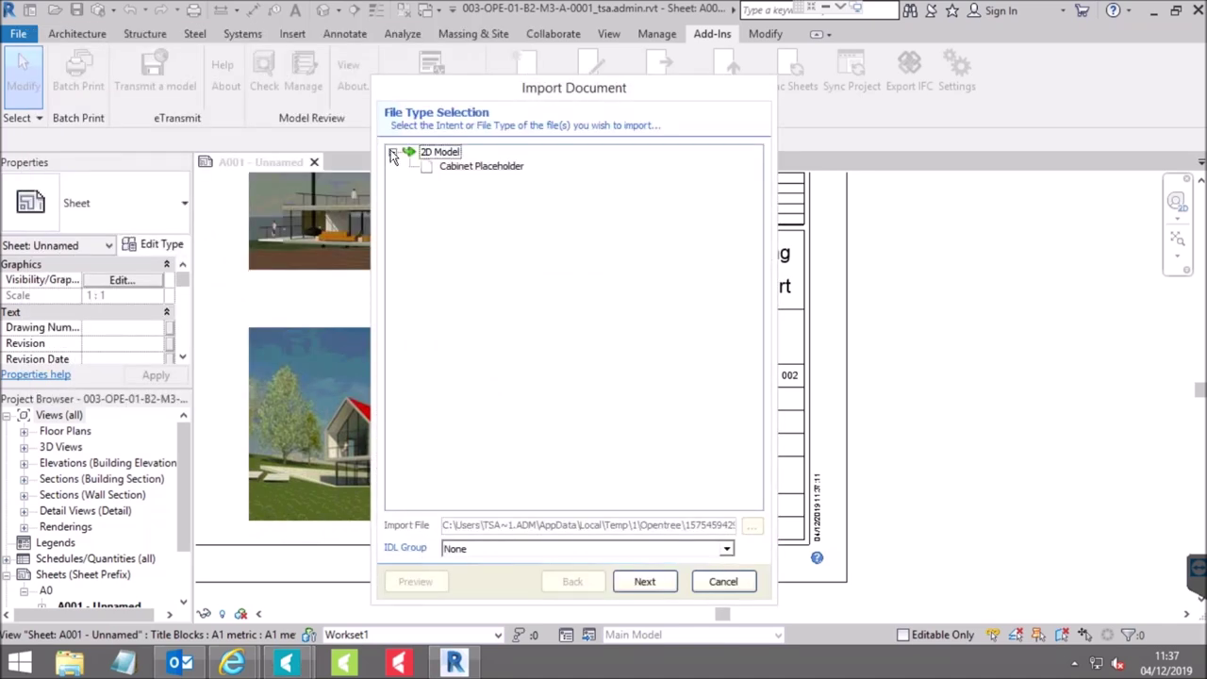
click(453, 172)
click(638, 581)
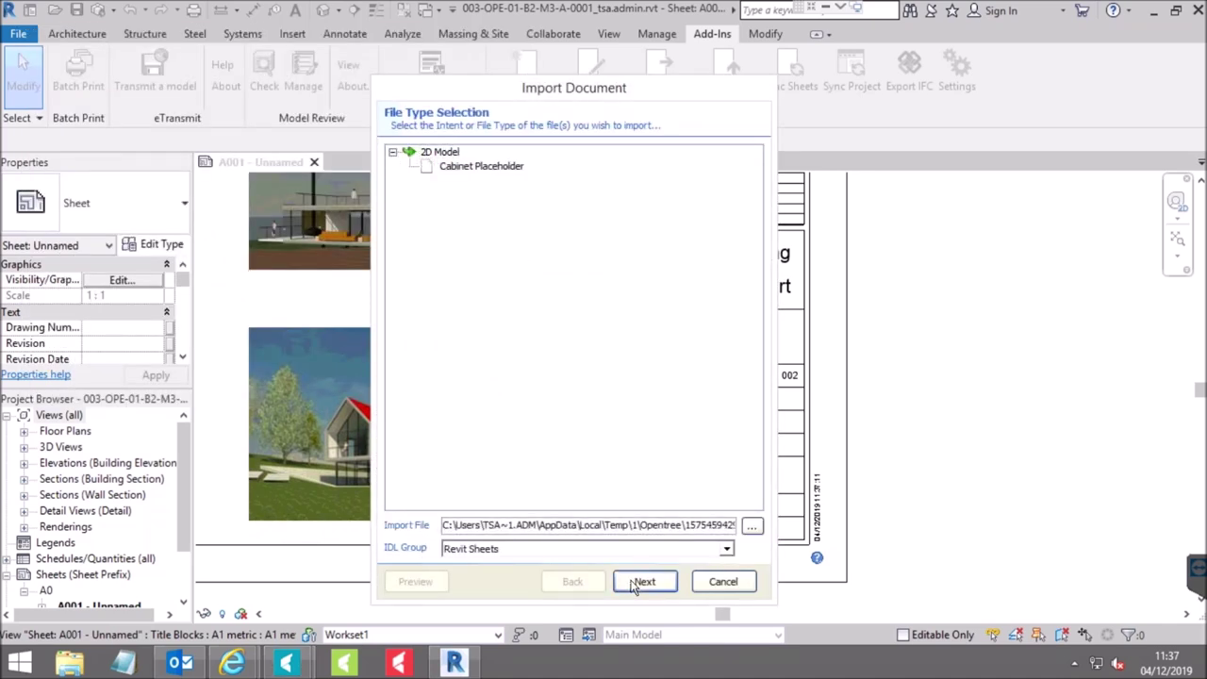
Set the document keywords to Volume/System 02, Basement Level 02 and description "Existing Site", and create the document with the proposed filename.
click(500, 181)
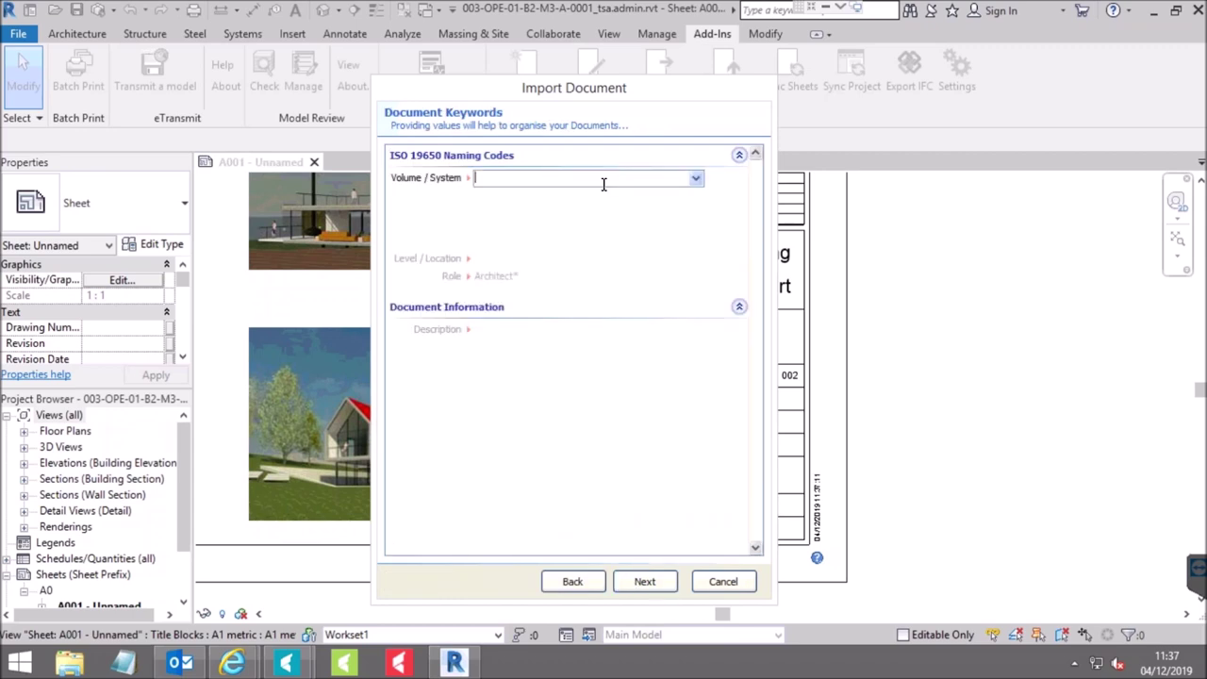
click(695, 178)
click(534, 228)
click(498, 264)
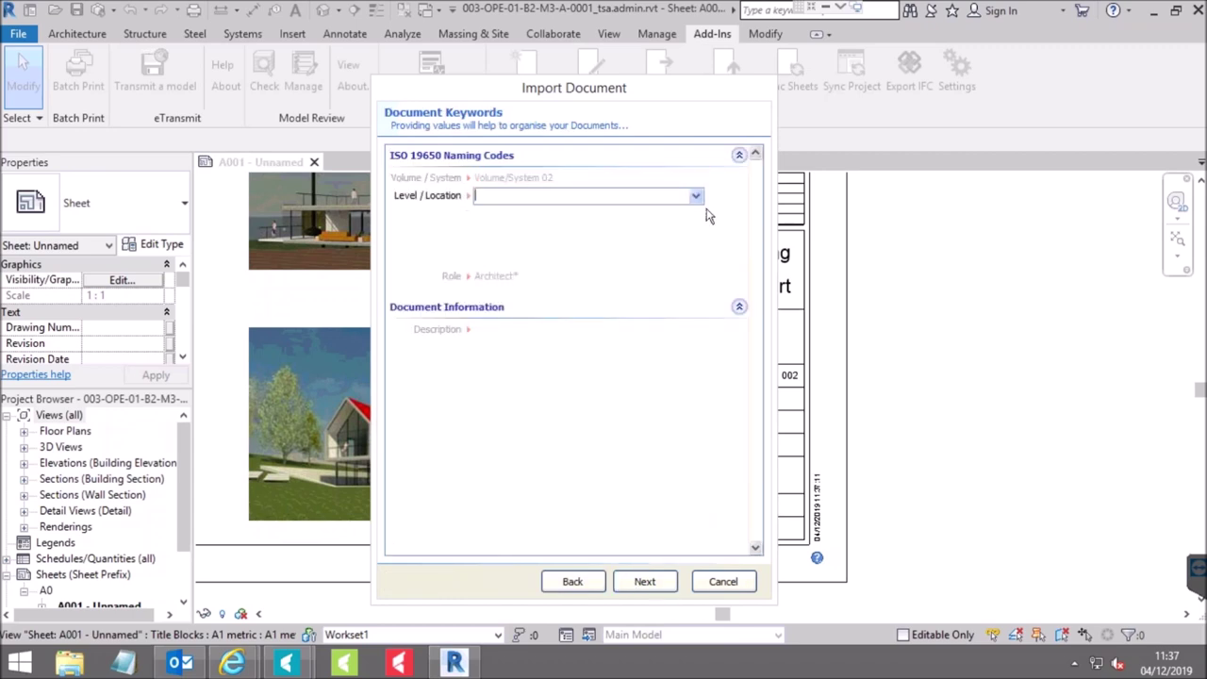
click(697, 200)
click(552, 238)
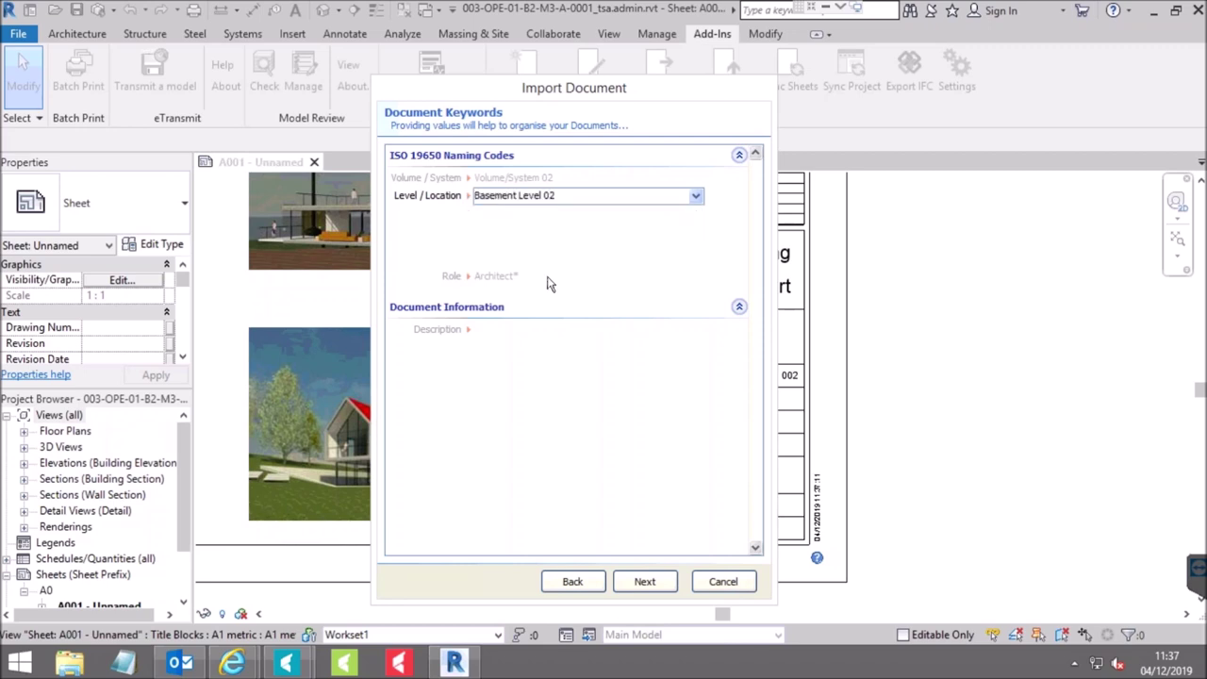
click(506, 335)
text(Existing Site)
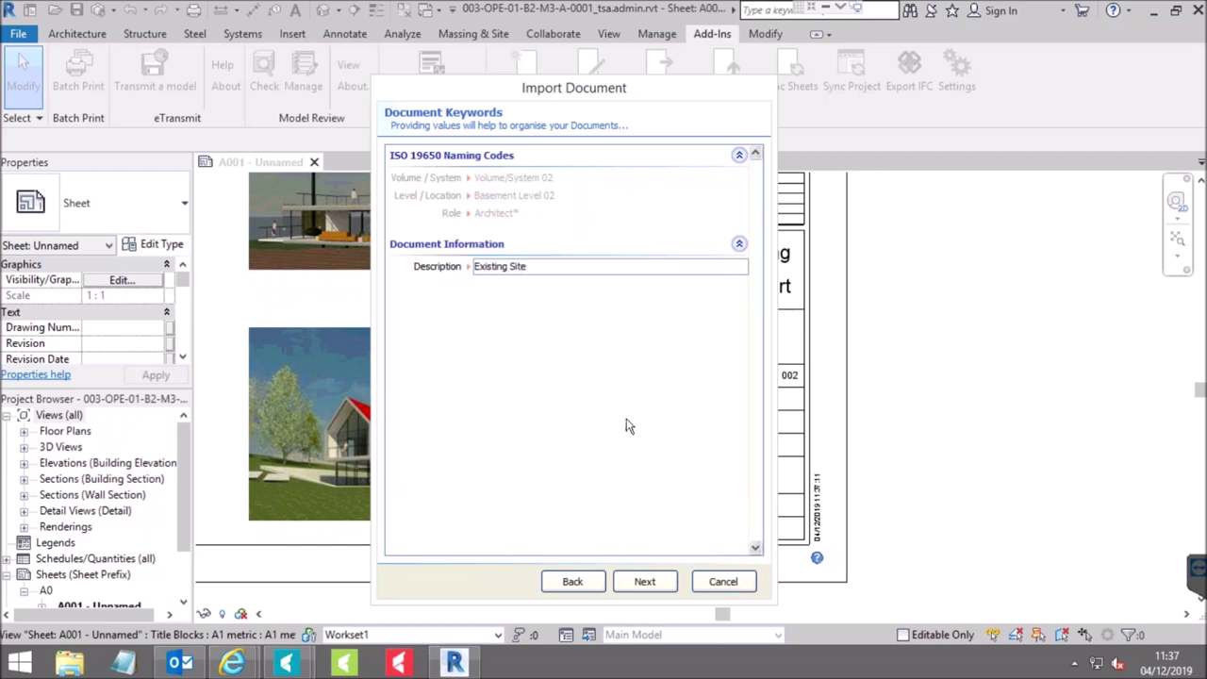
click(644, 582)
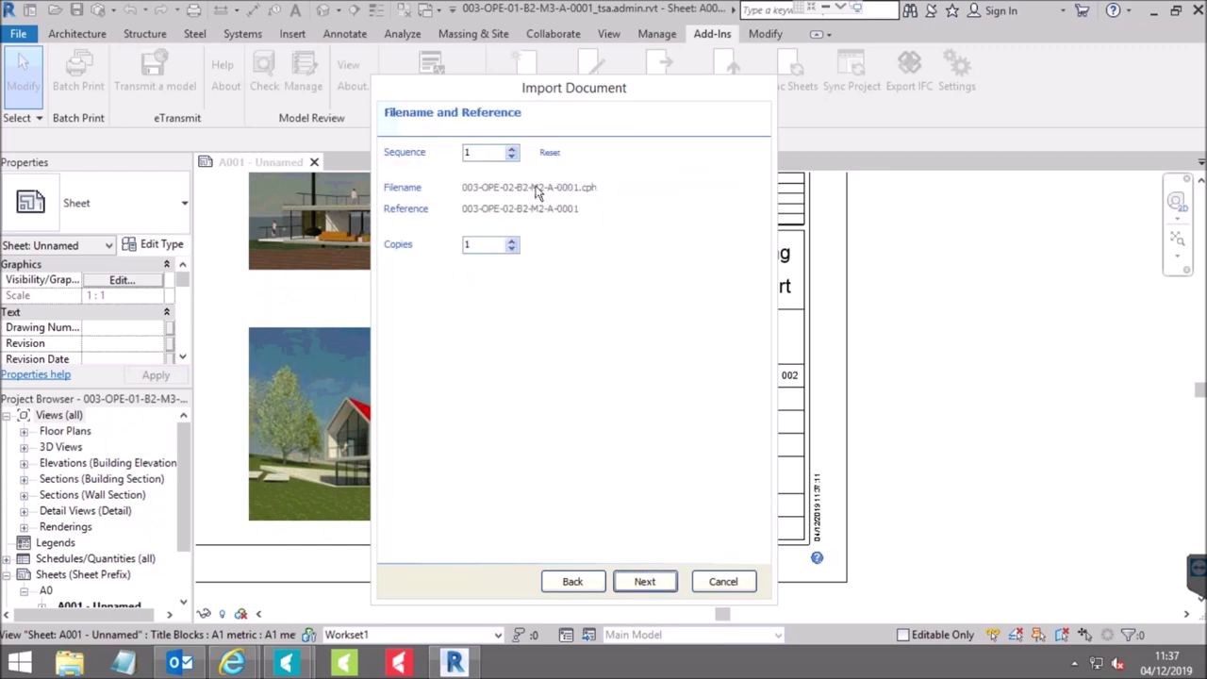
click(670, 585)
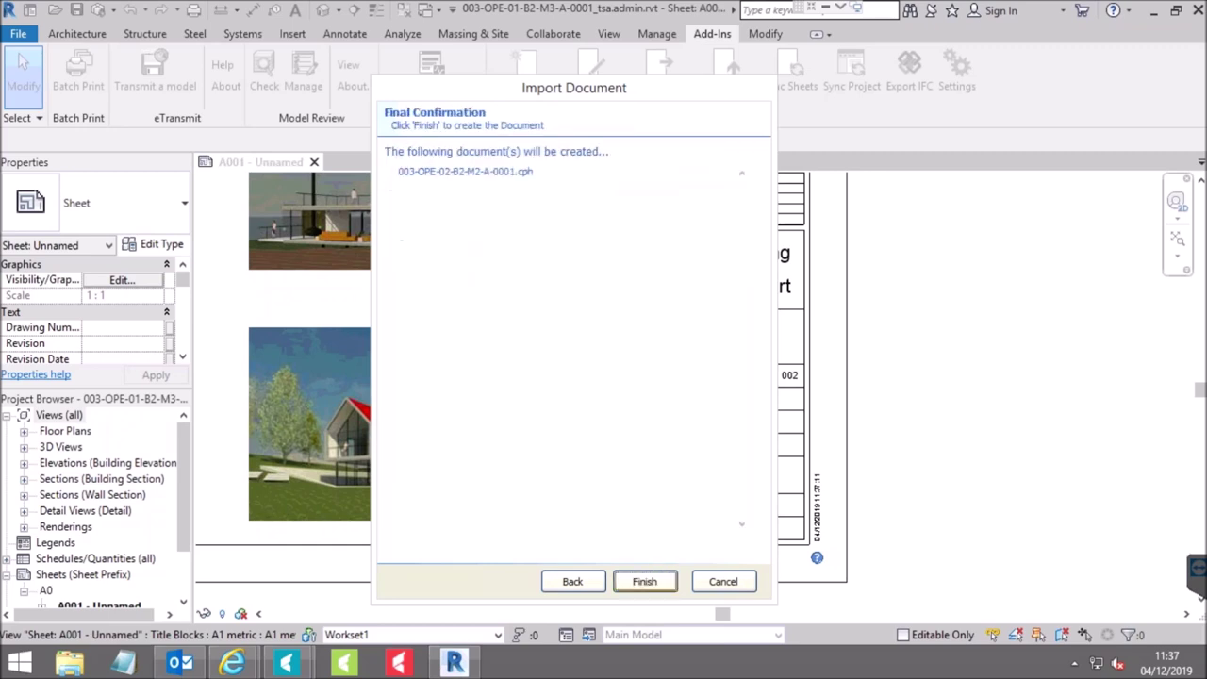
click(669, 584)
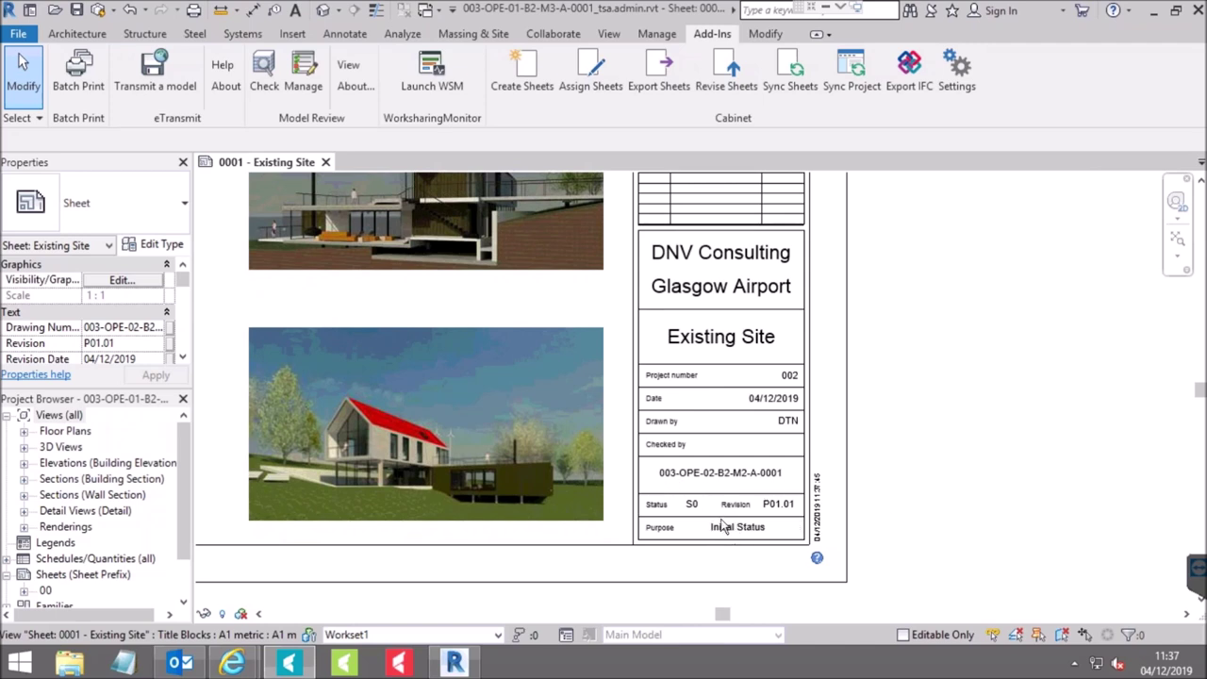
Start creating new sheets with the A1 metric title block in the 2D Model folder, using the Cabinet Placeholder file type.
click(524, 74)
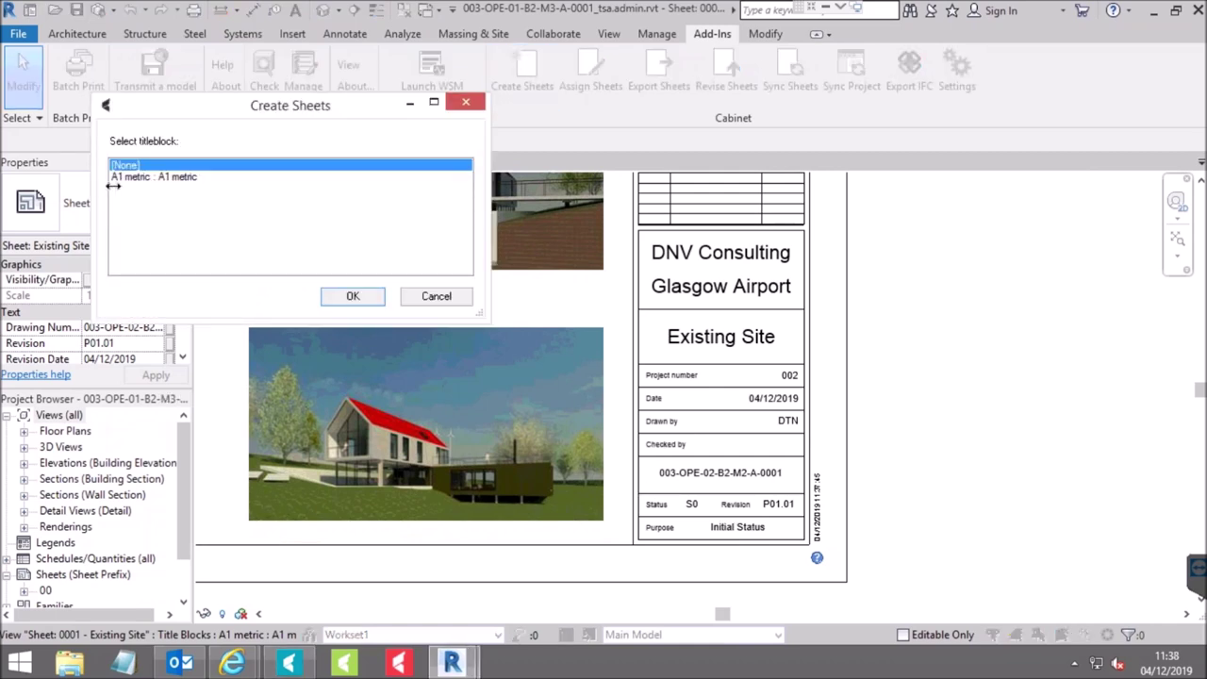
click(146, 178)
click(351, 296)
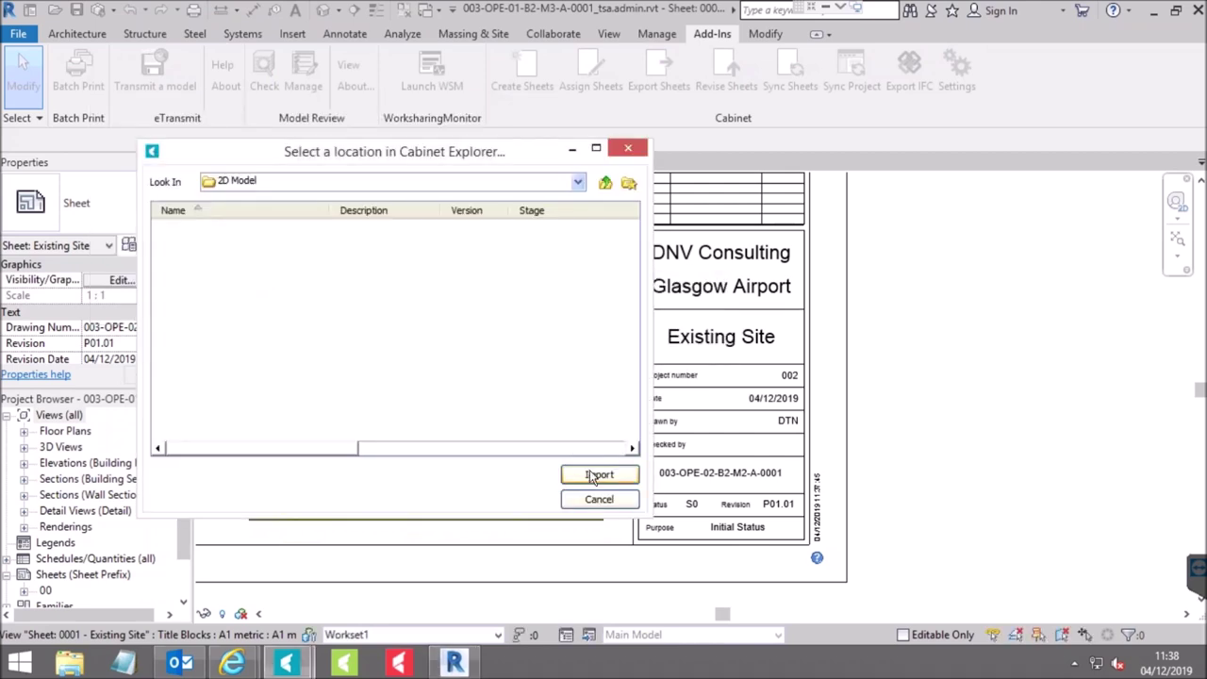
click(595, 476)
click(393, 152)
click(466, 167)
click(644, 581)
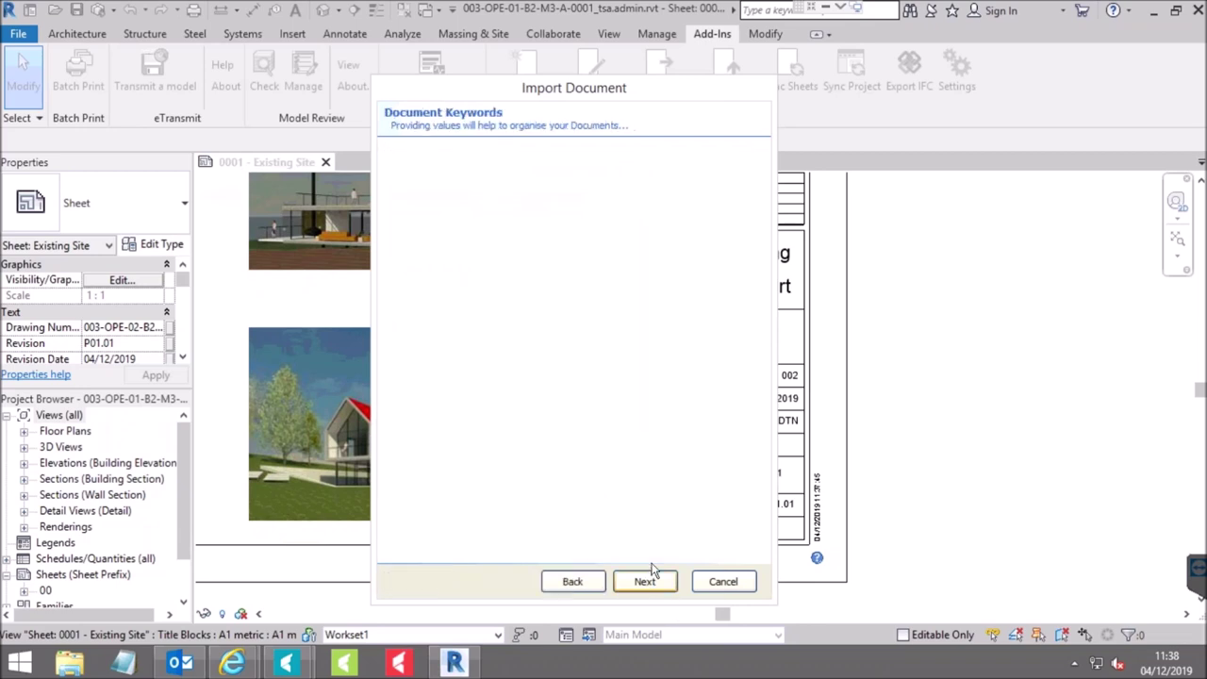
Set the new sheets' keywords to Volume/System 02 and Basement Level 02, with the description "Proposed Site".
click(505, 188)
click(698, 180)
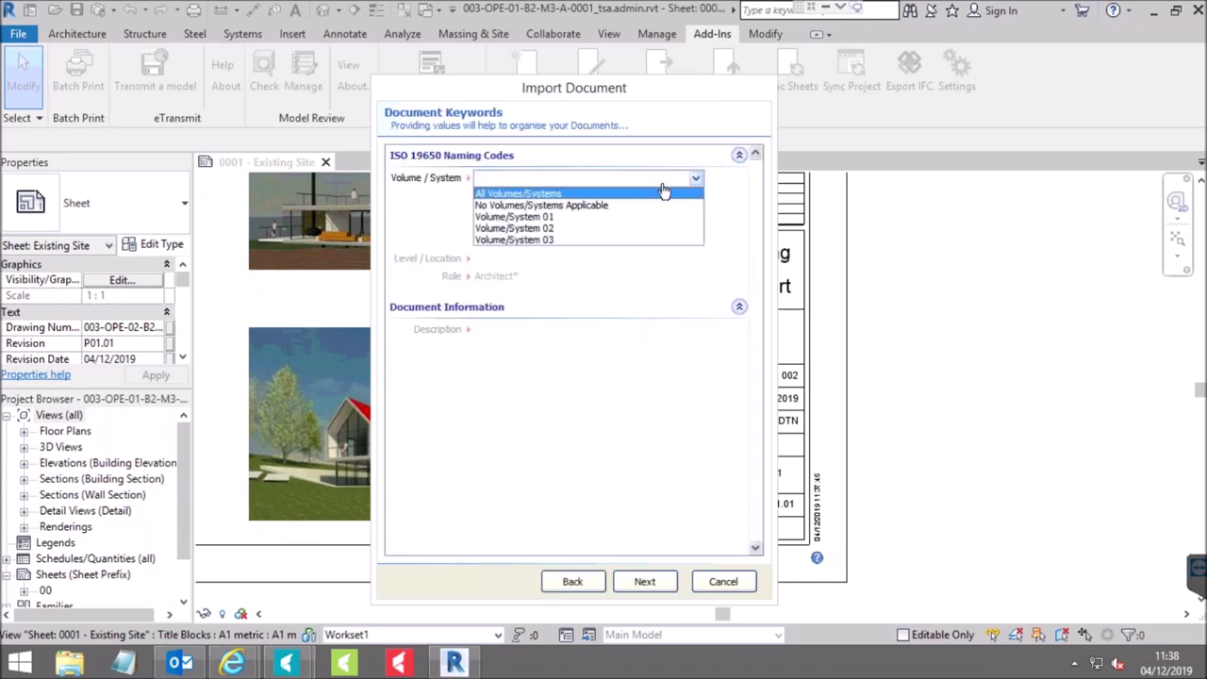
click(543, 229)
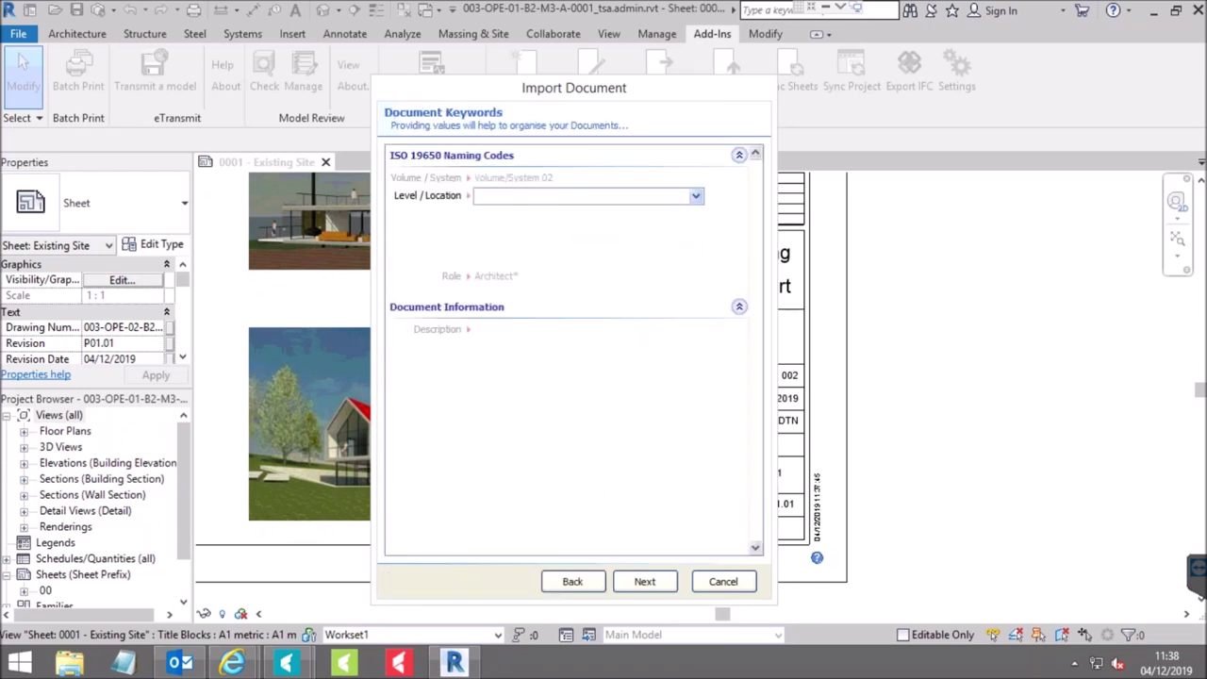
click(695, 198)
click(534, 241)
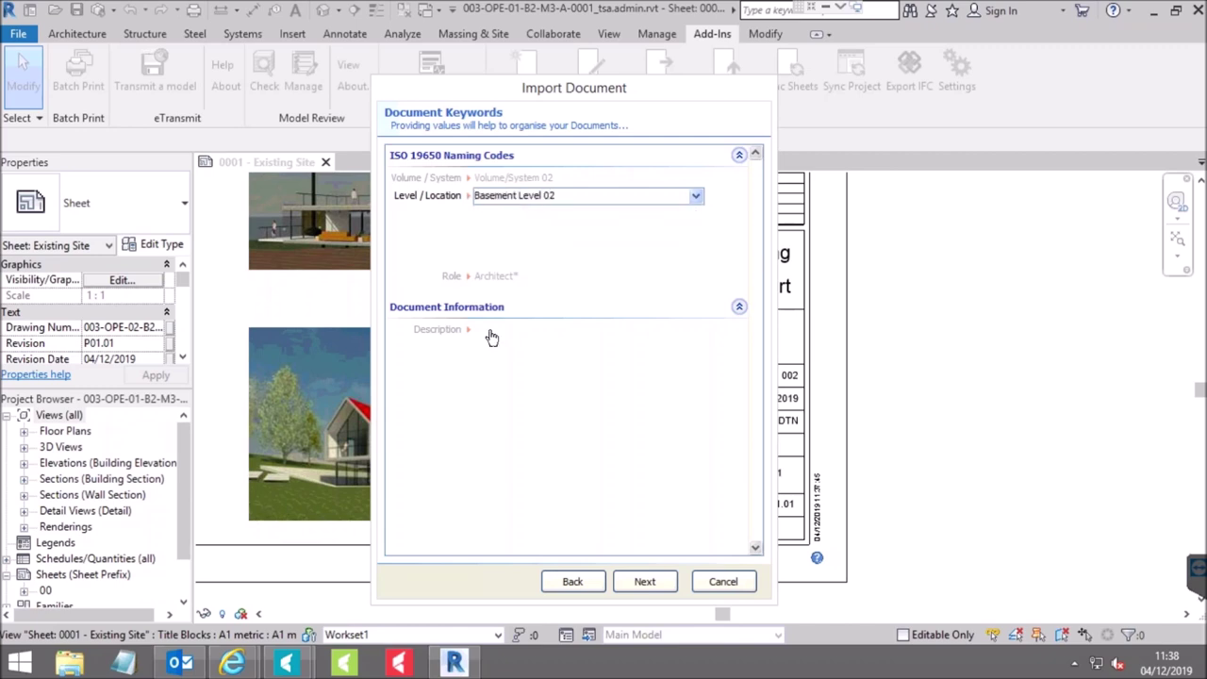
click(489, 332)
text(Proposed)
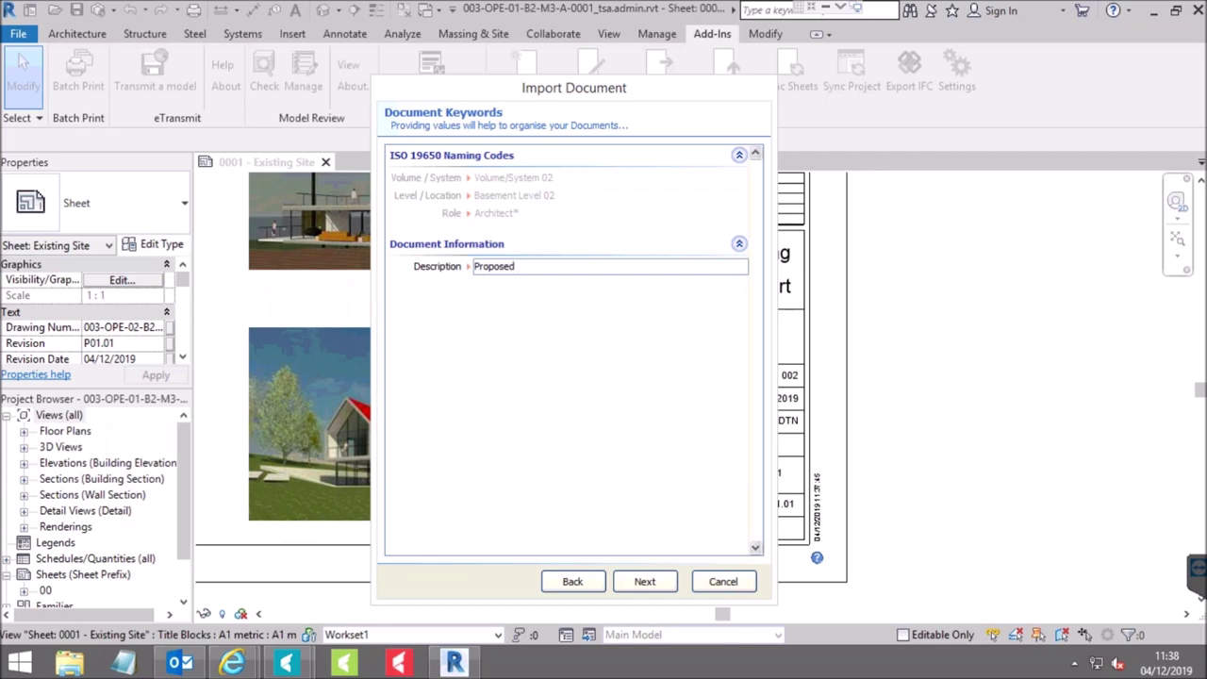
text( Site)
Create two copies of the Proposed Site sheet document starting at sequence 2, and examine the title block of sheet 0003.
click(649, 582)
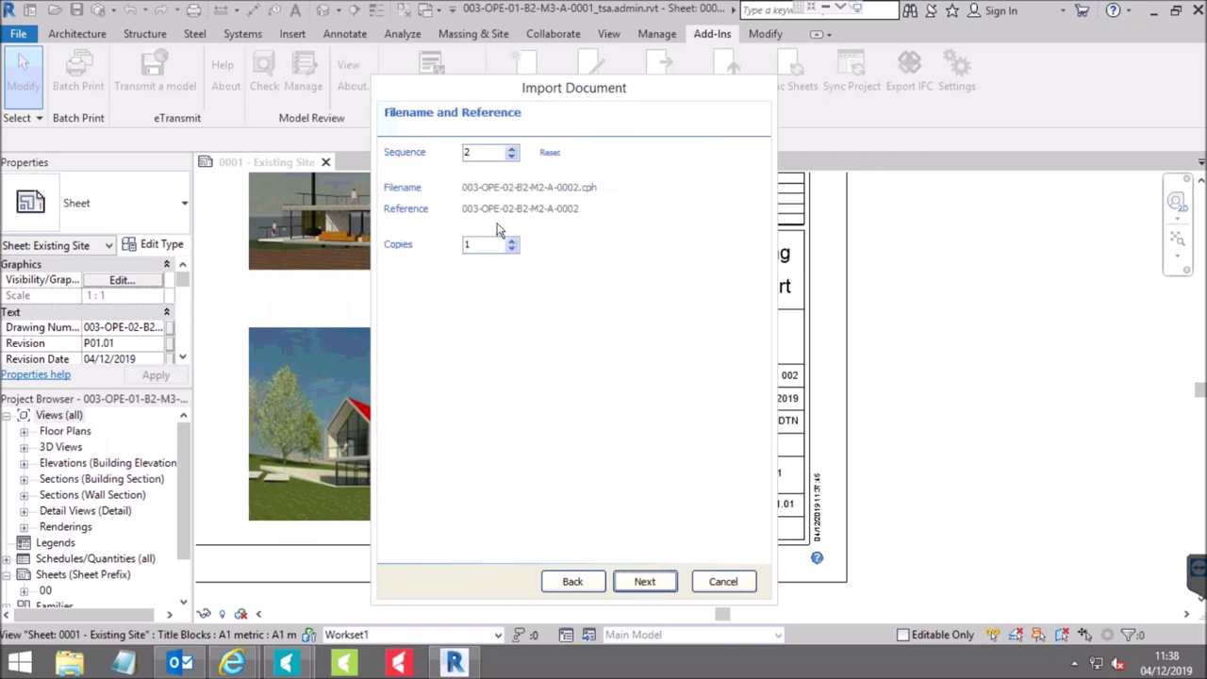
click(511, 240)
click(663, 581)
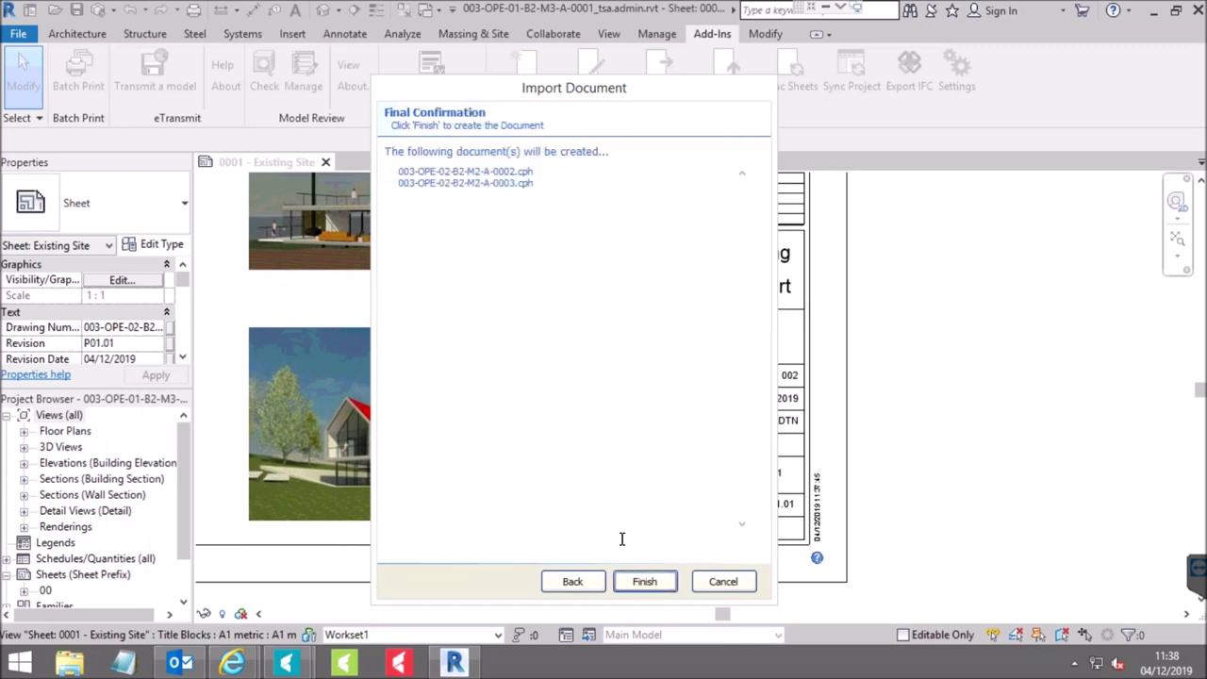
click(657, 586)
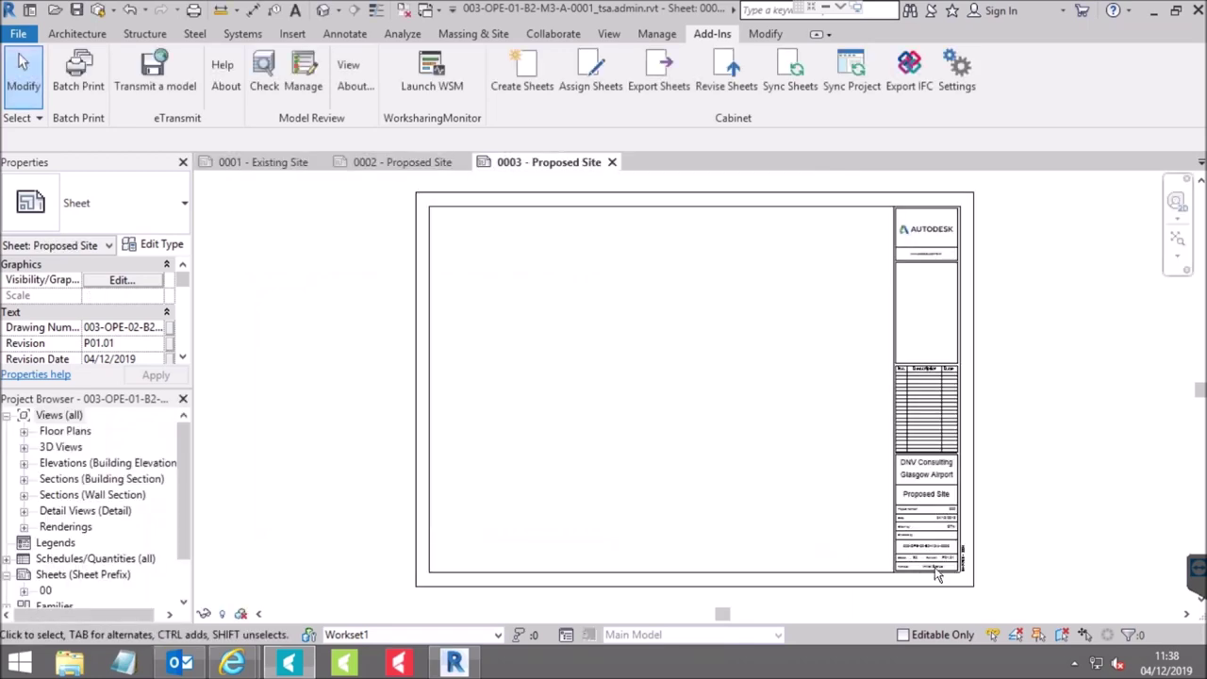
scroll(943, 552, up, 5)
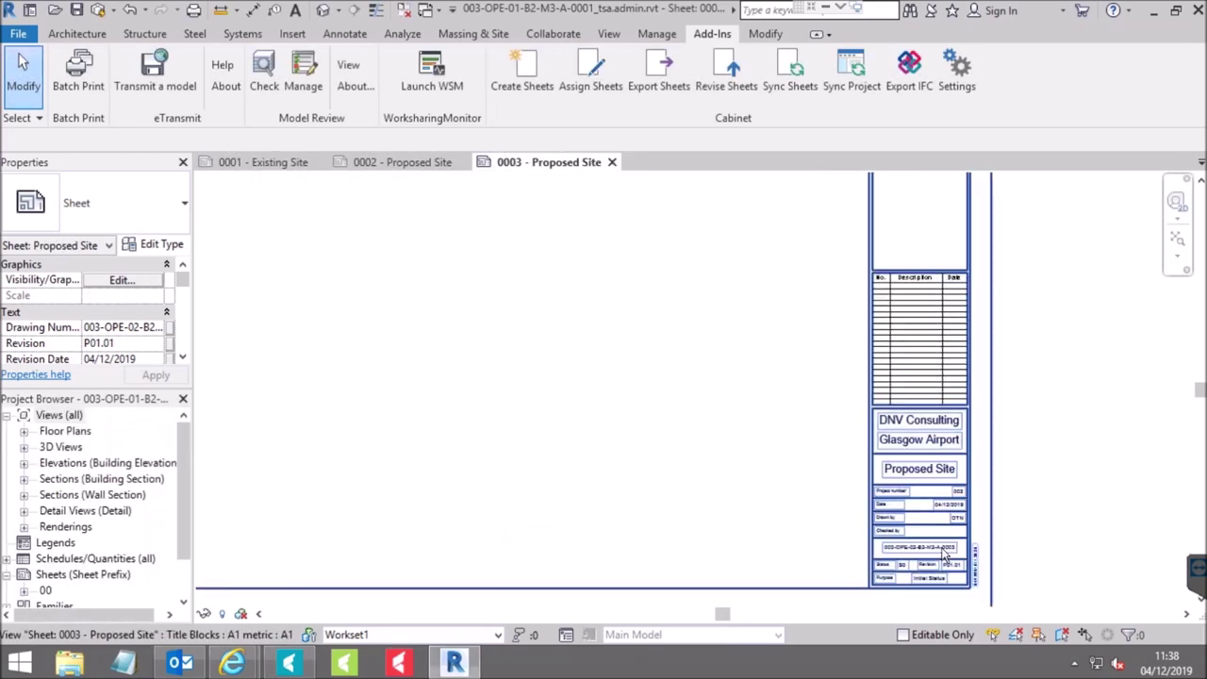
drag(943, 552, 852, 425)
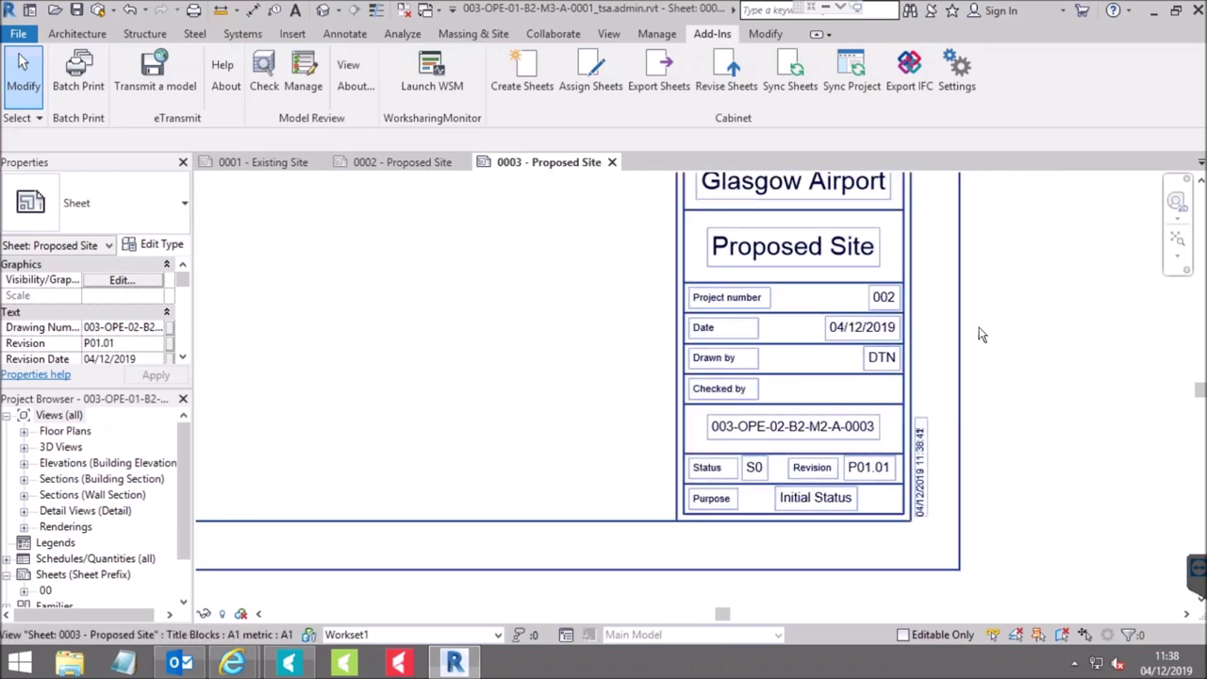
Return to the Existing Site sheet and export sheets 0001, 0002 and 0003 to Cabinet.
click(273, 162)
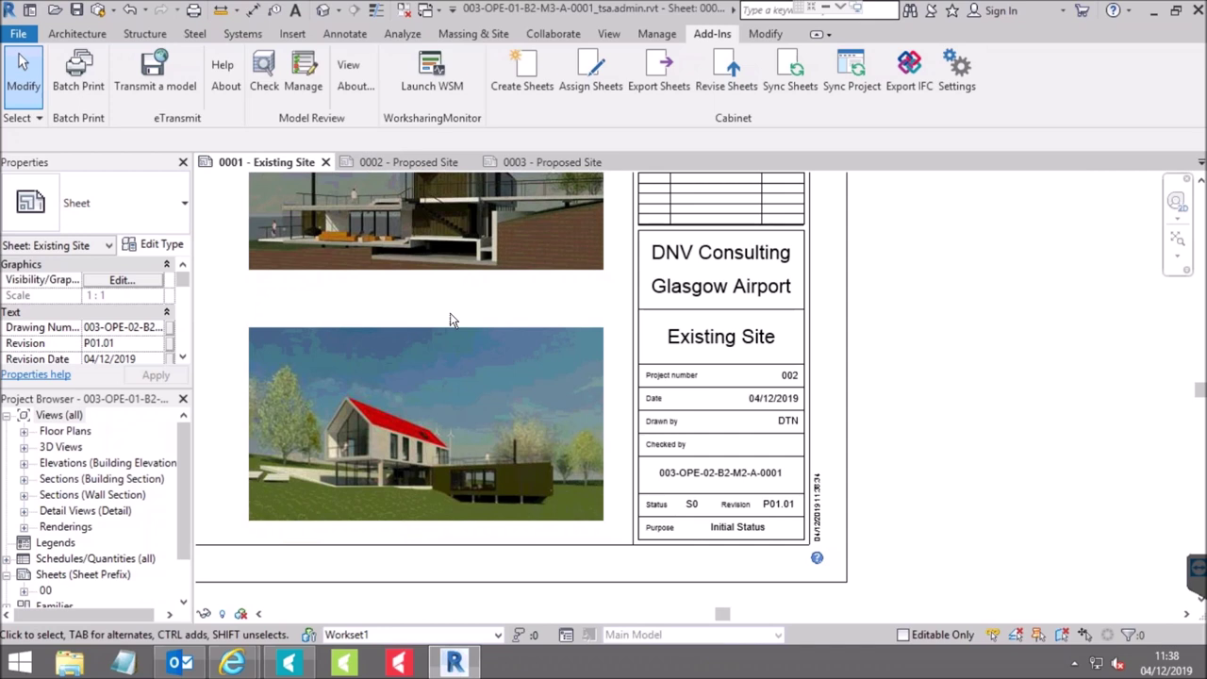
click(660, 87)
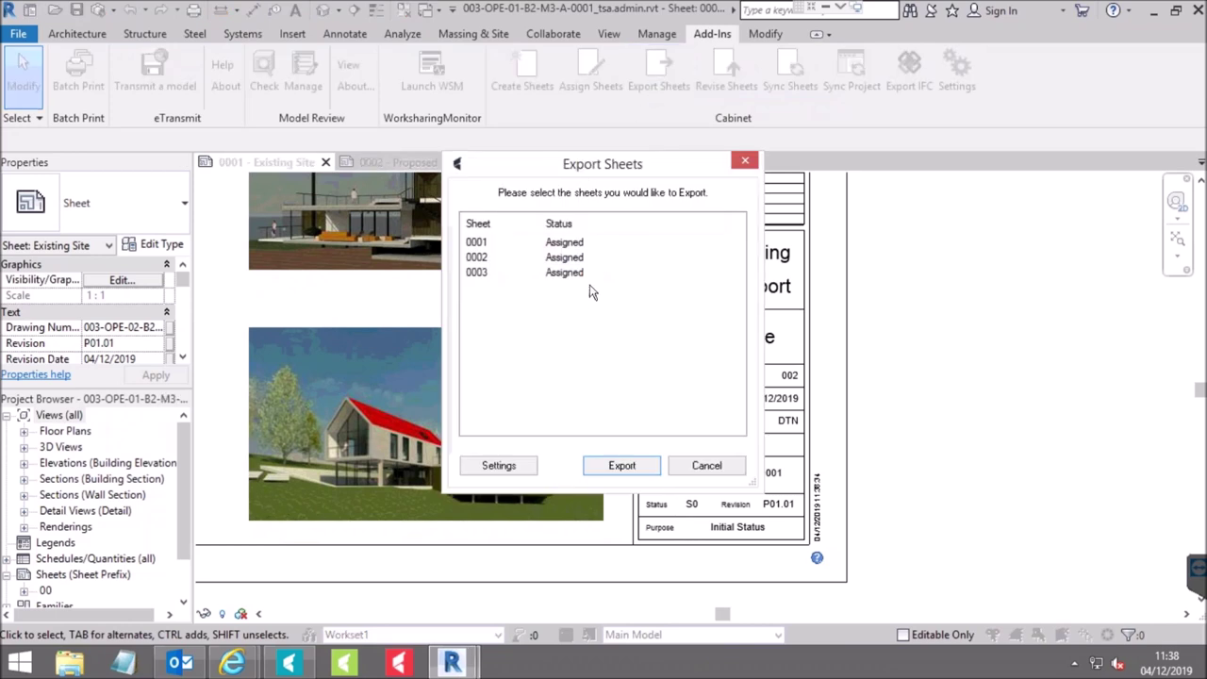
click(483, 241)
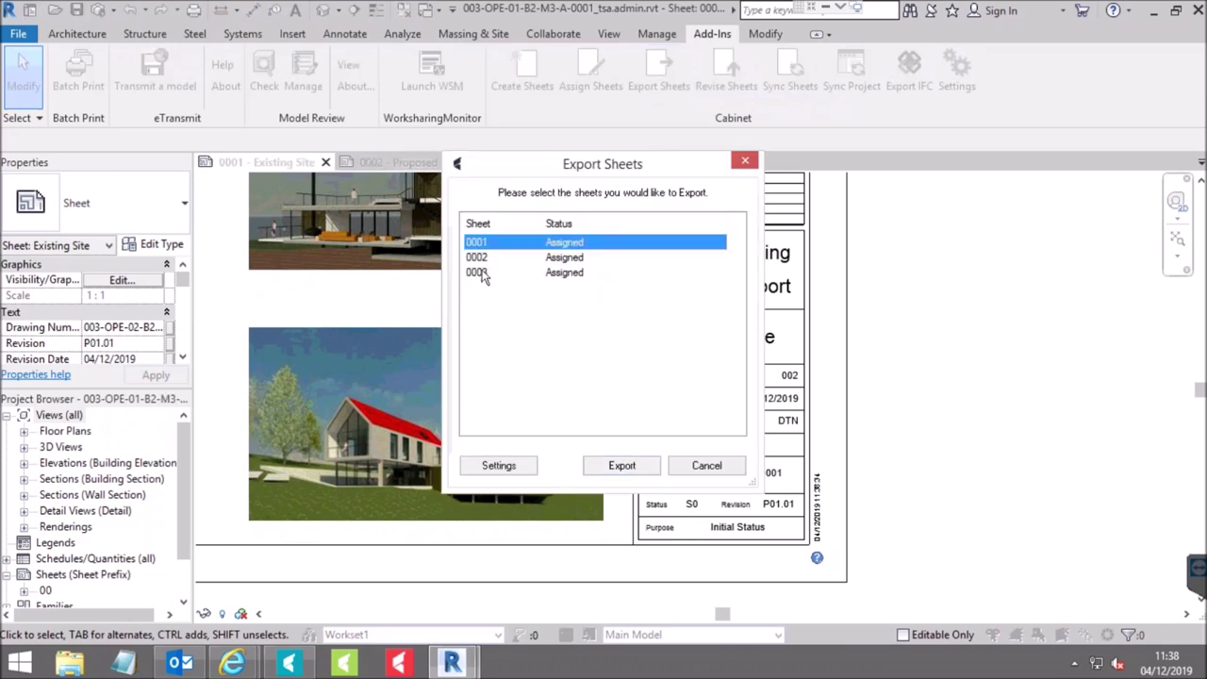
shift+click(485, 273)
click(618, 462)
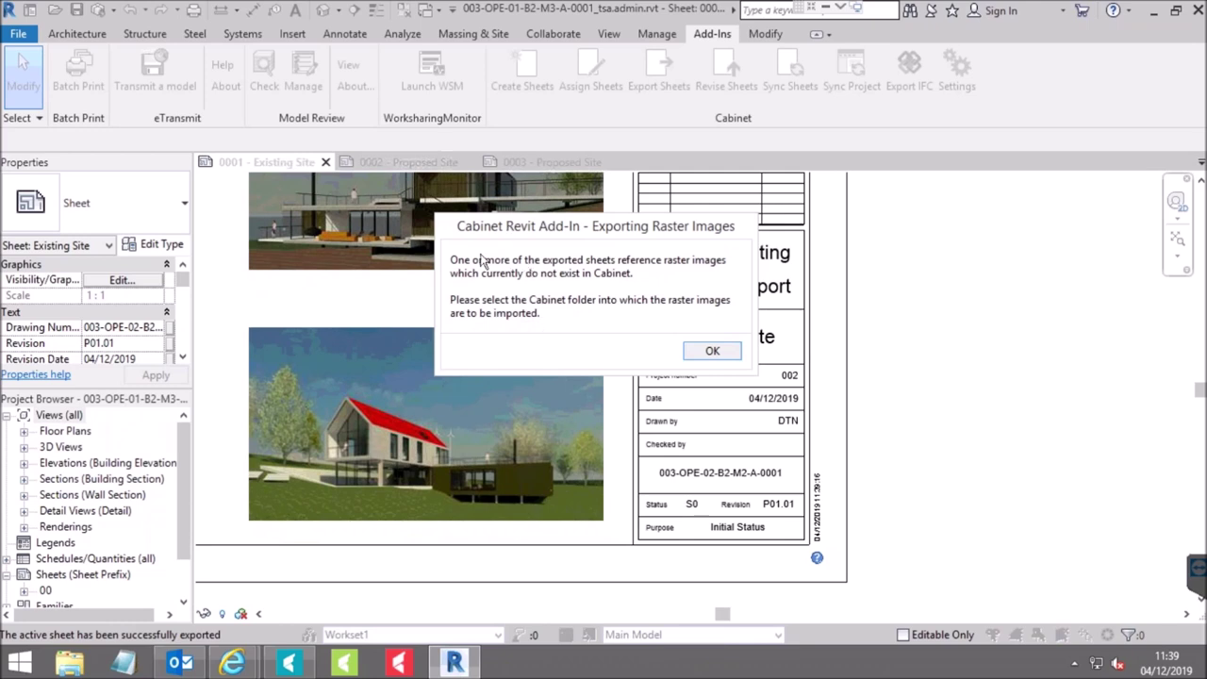
Choose Project 003's Visualization folder under CAD & Design as the Cabinet location for importing the sheets' raster images.
click(713, 352)
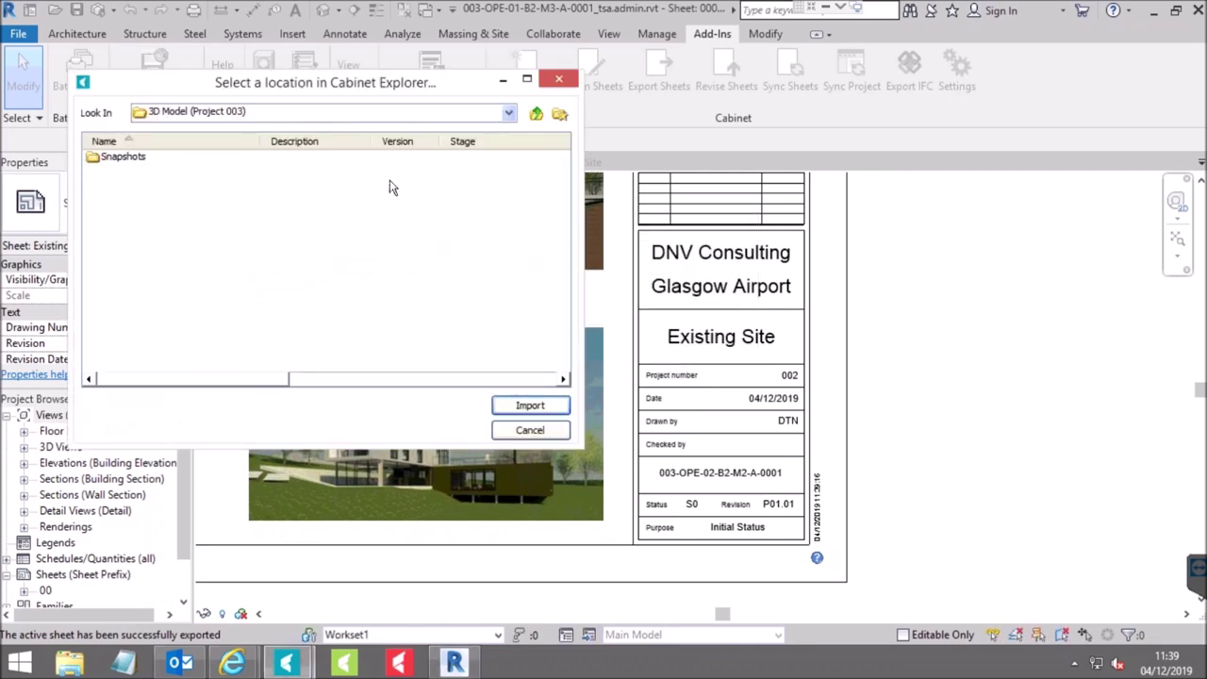
click(509, 112)
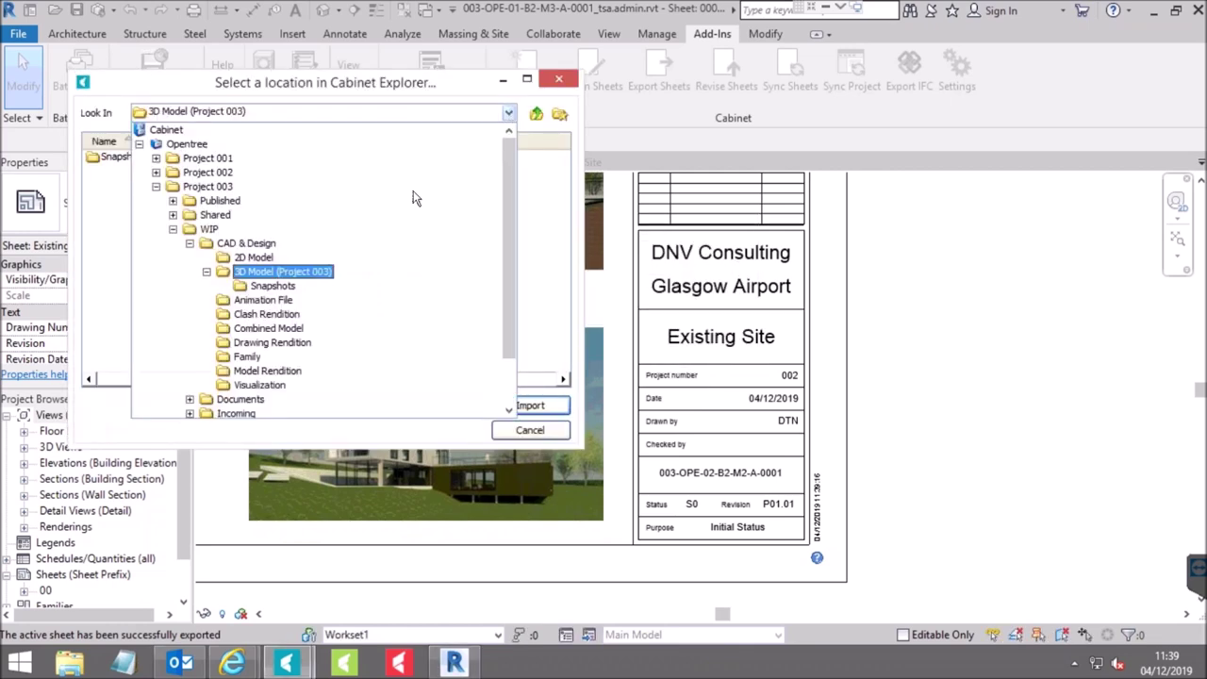
click(266, 386)
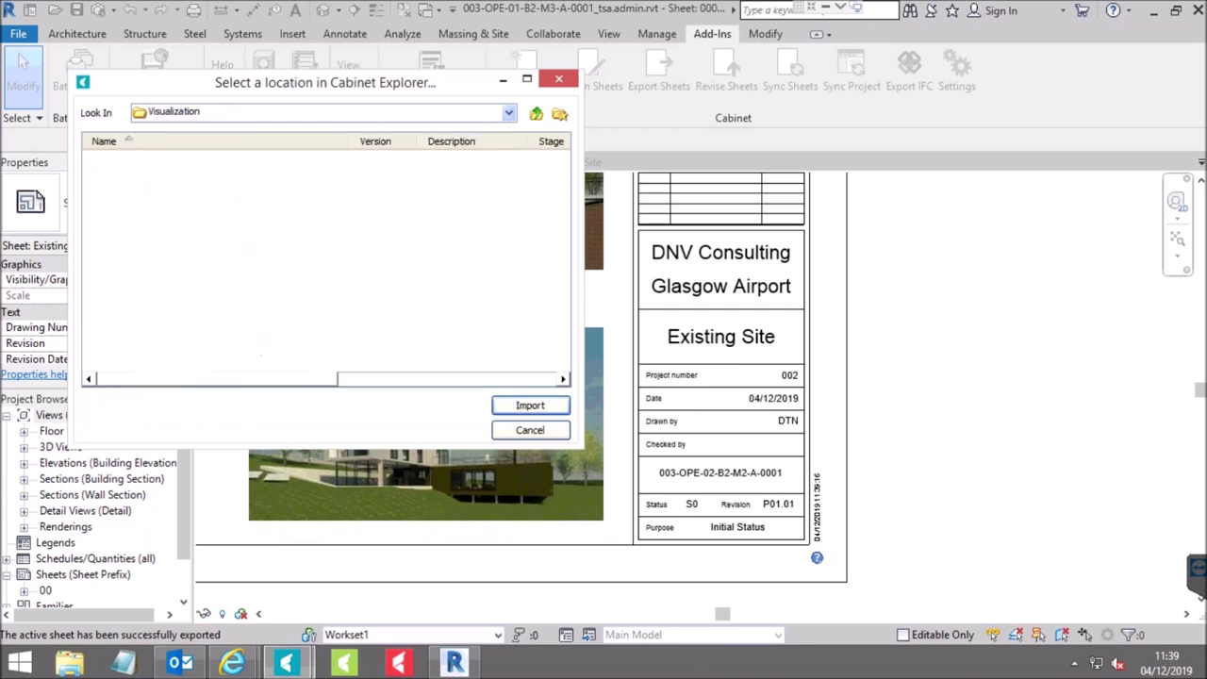
click(544, 415)
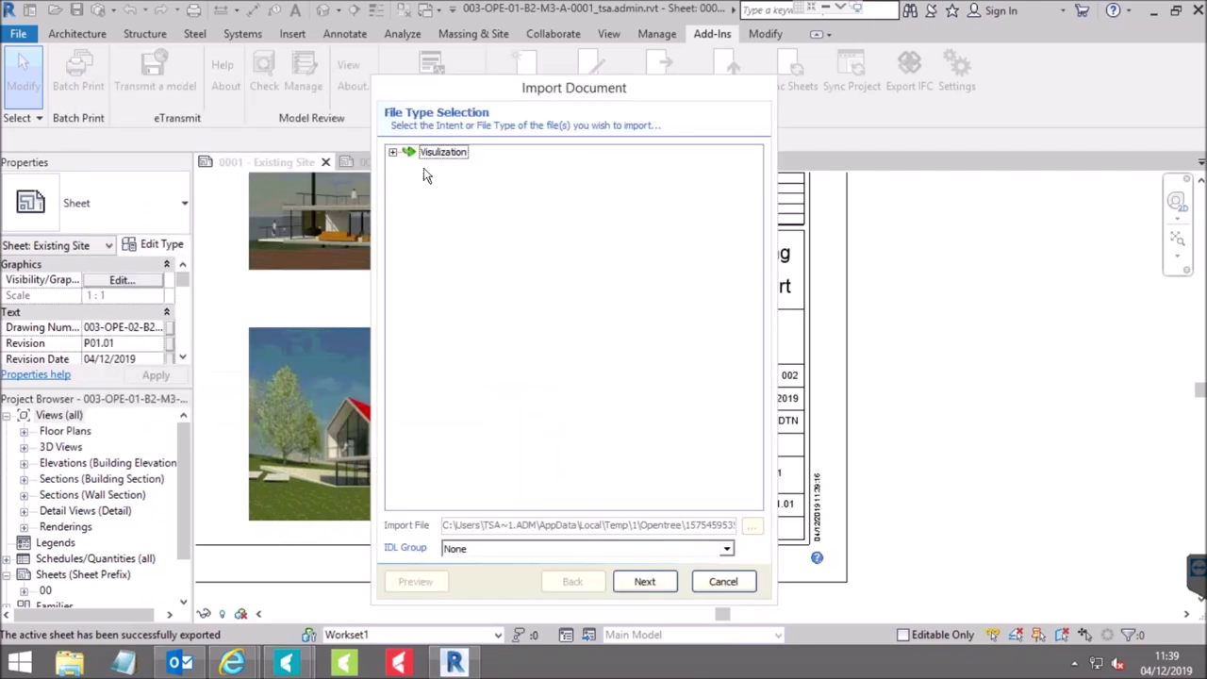
Import the raster images with the Visulization intent, keeping the JPG Image and PNG Image file types, and create the documents.
click(393, 152)
double_click(437, 156)
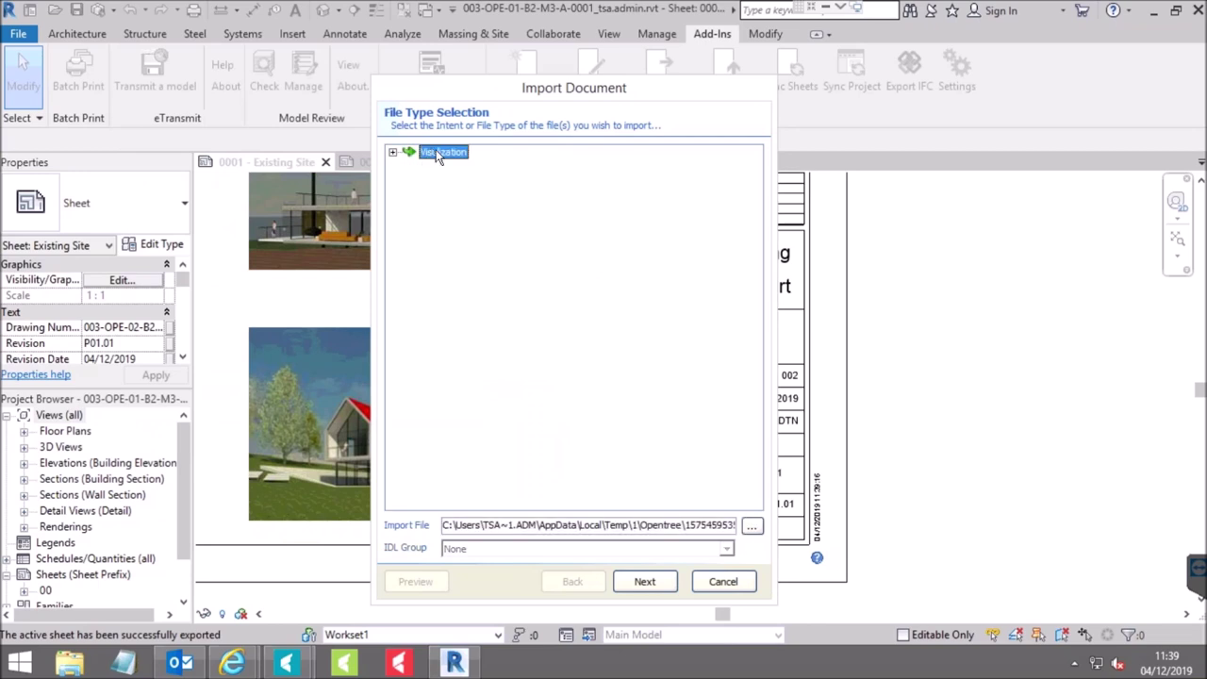
click(655, 587)
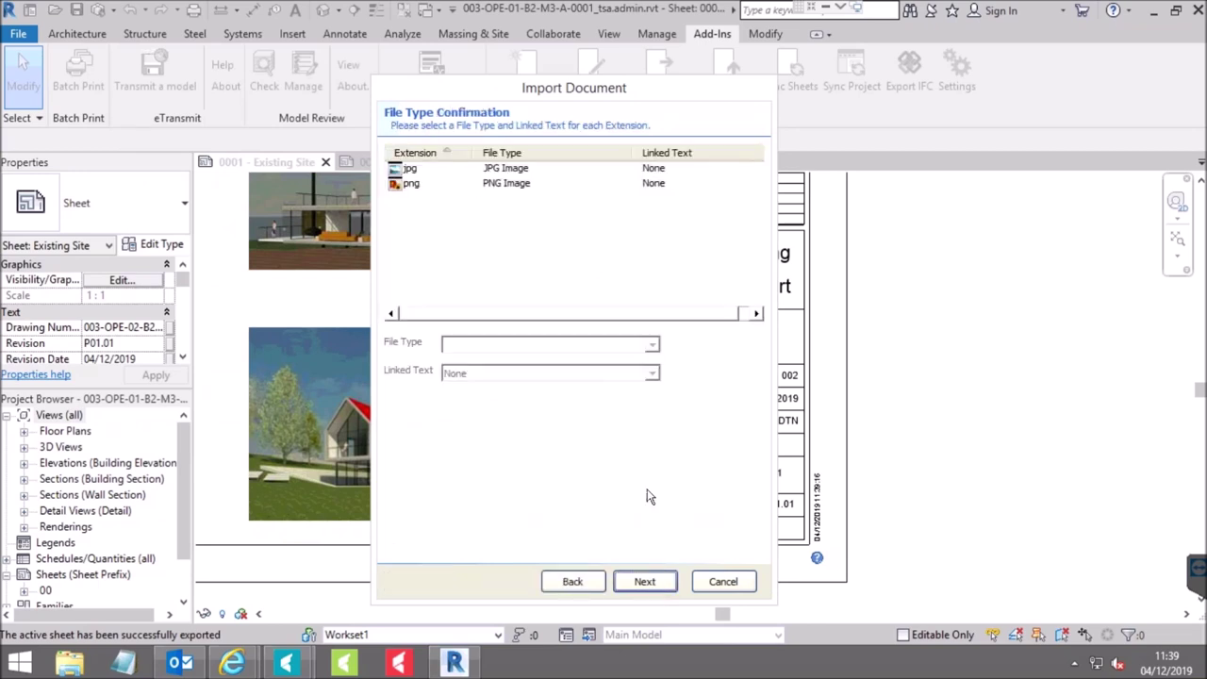
click(659, 588)
click(659, 586)
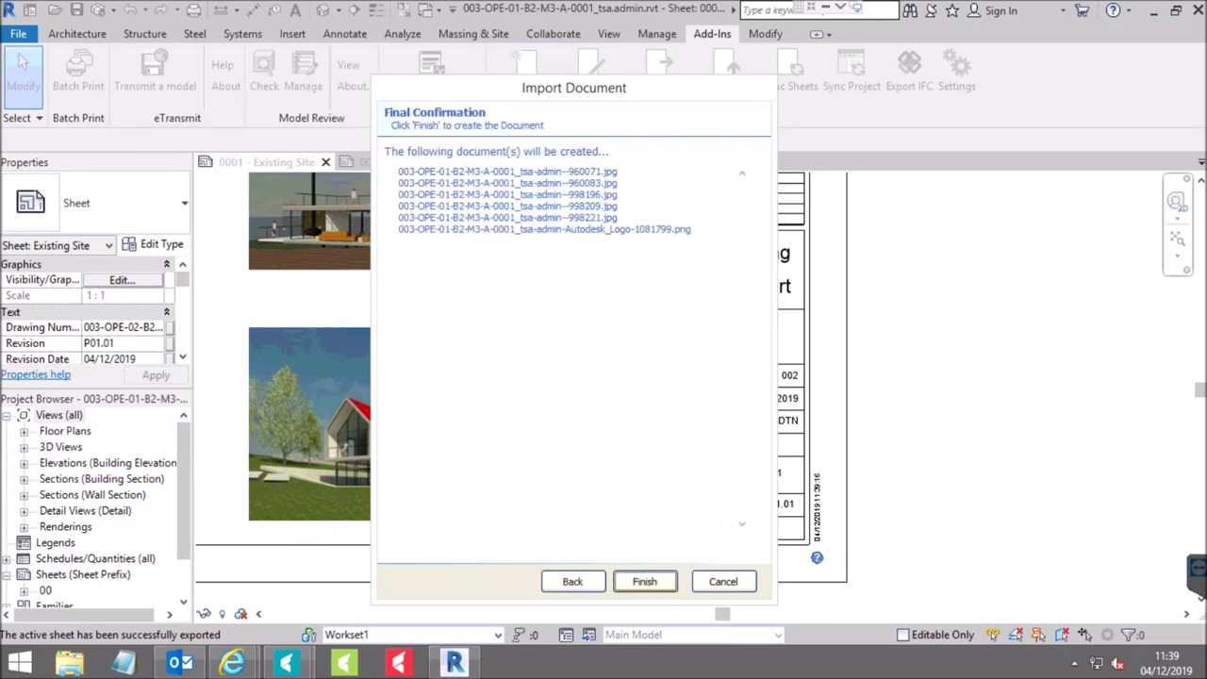
click(645, 581)
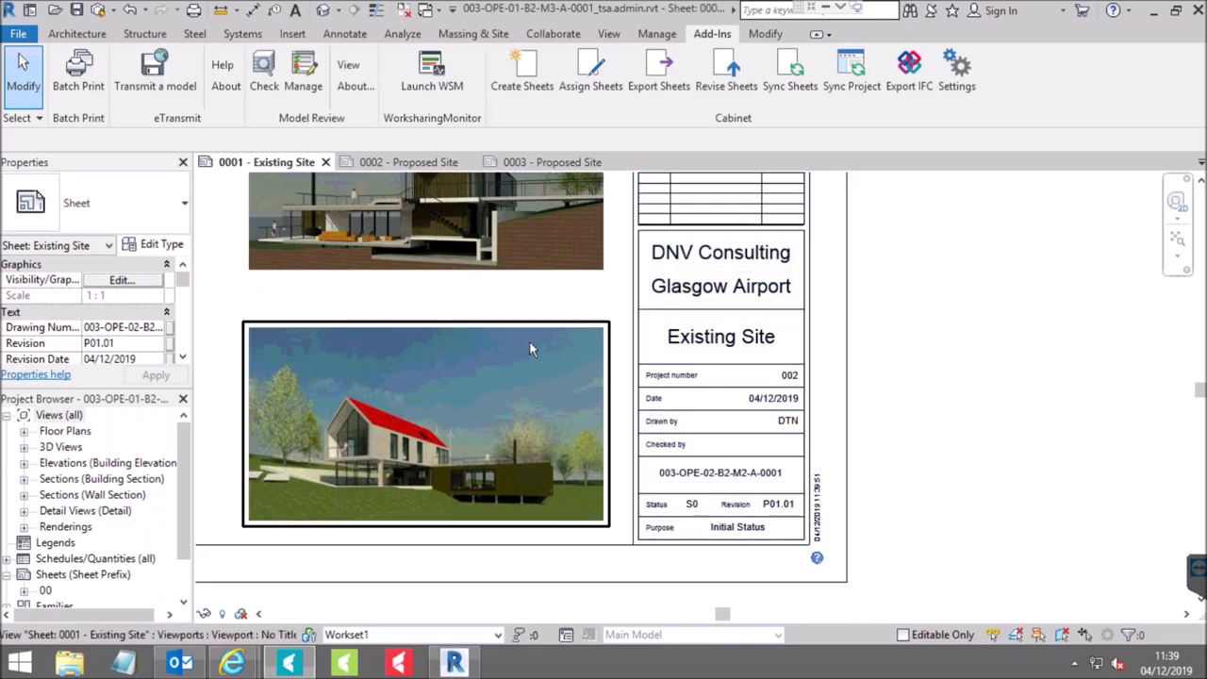
Switch from Revit to Opentree Explorer and open Project 003's 2D Model folder.
click(755, 300)
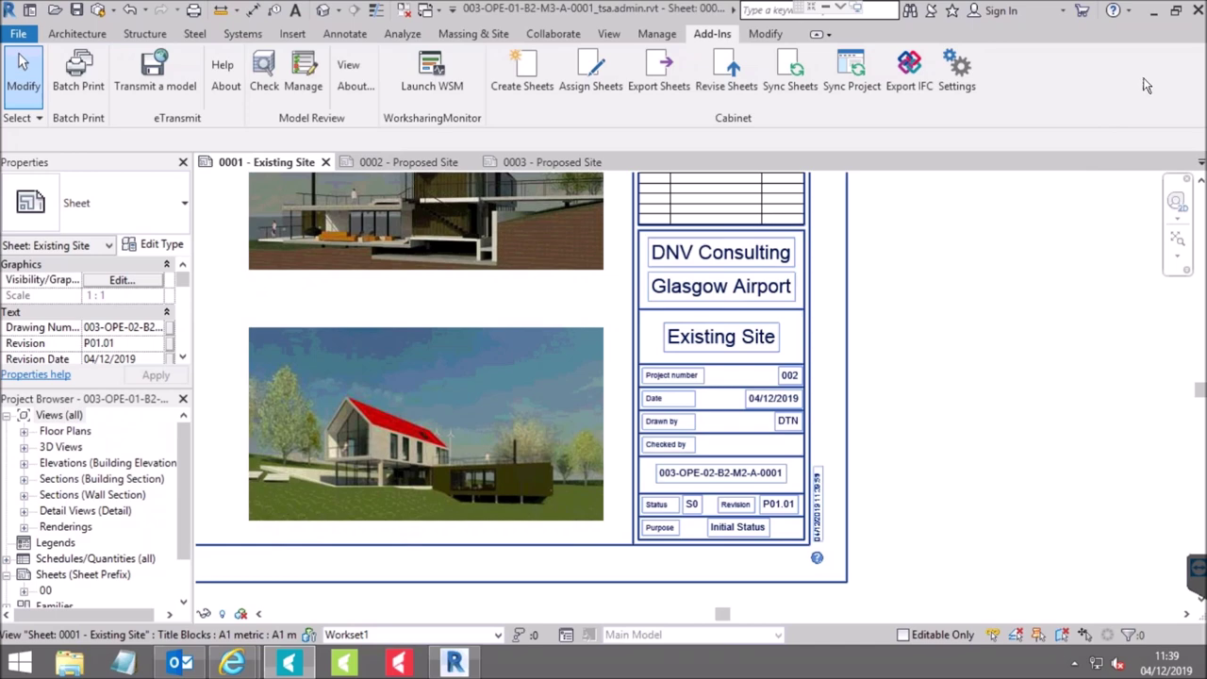
click(1156, 13)
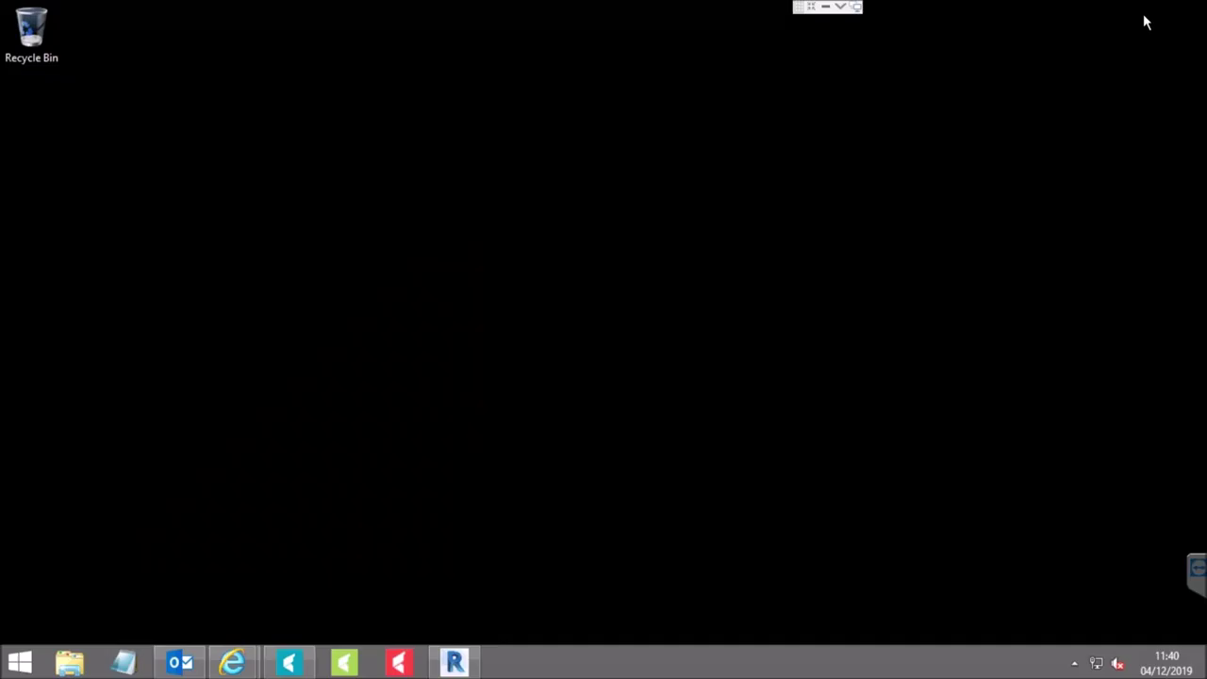
click(289, 663)
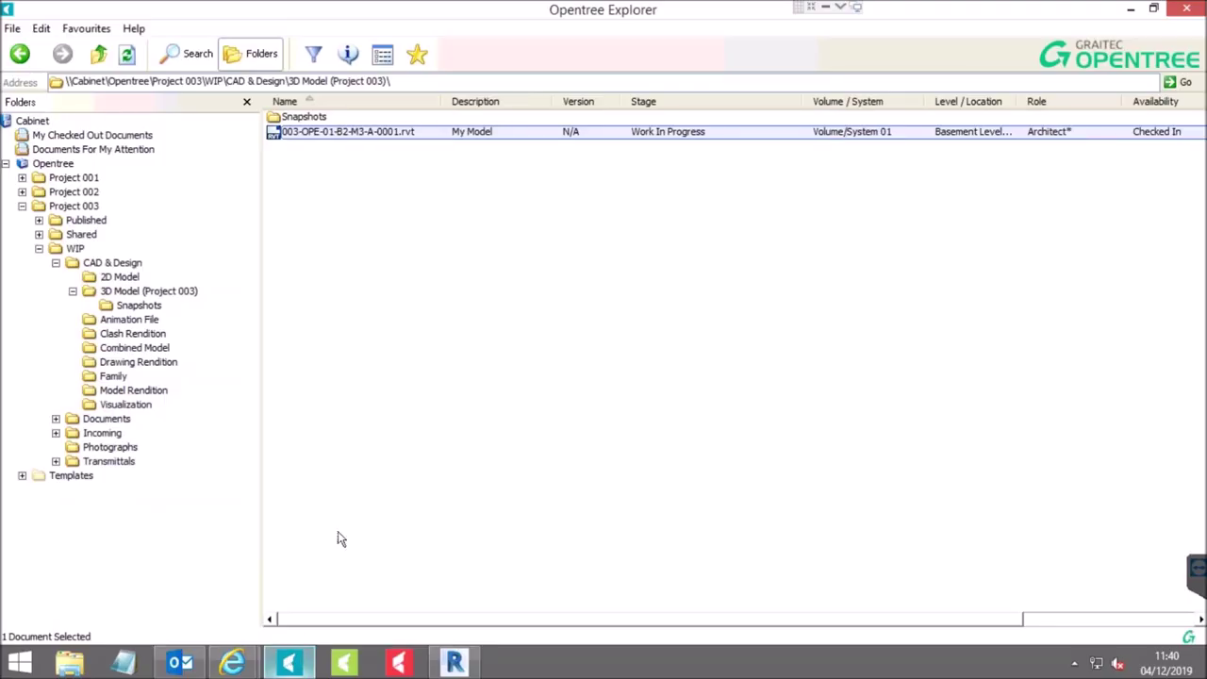
click(120, 277)
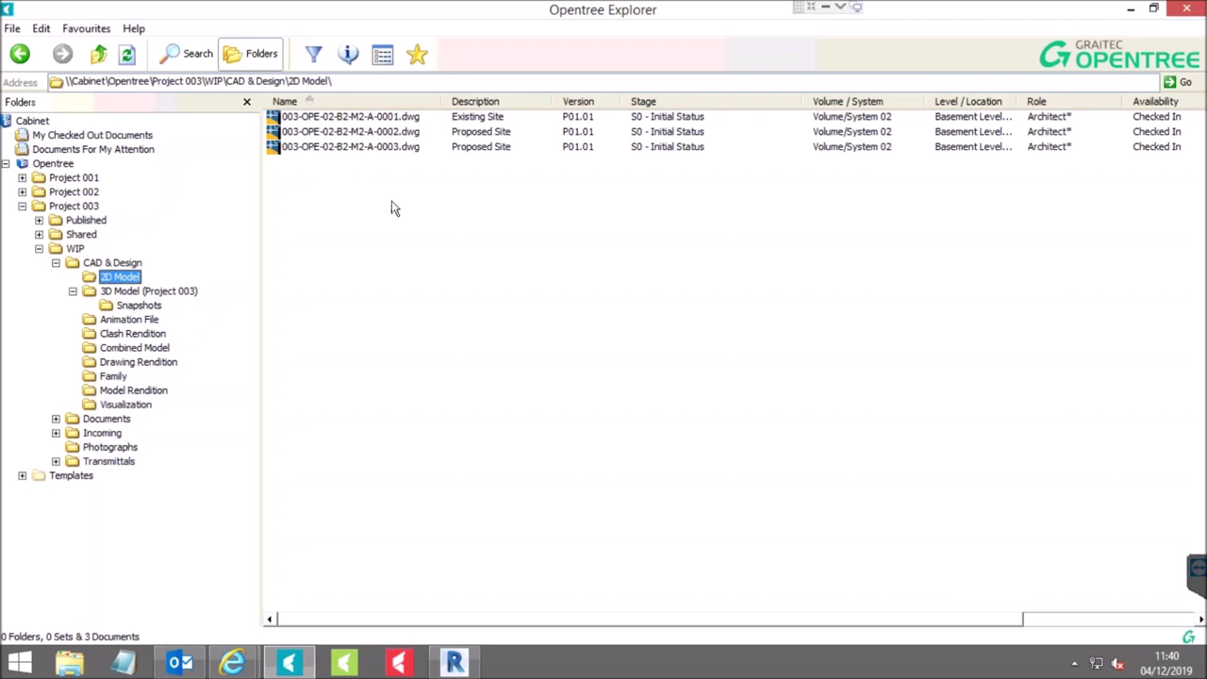
Start the Send for Checking workflow on the Existing Site drawing 003-OPE-02-B2-M2-A-0001.dwg.
click(336, 117)
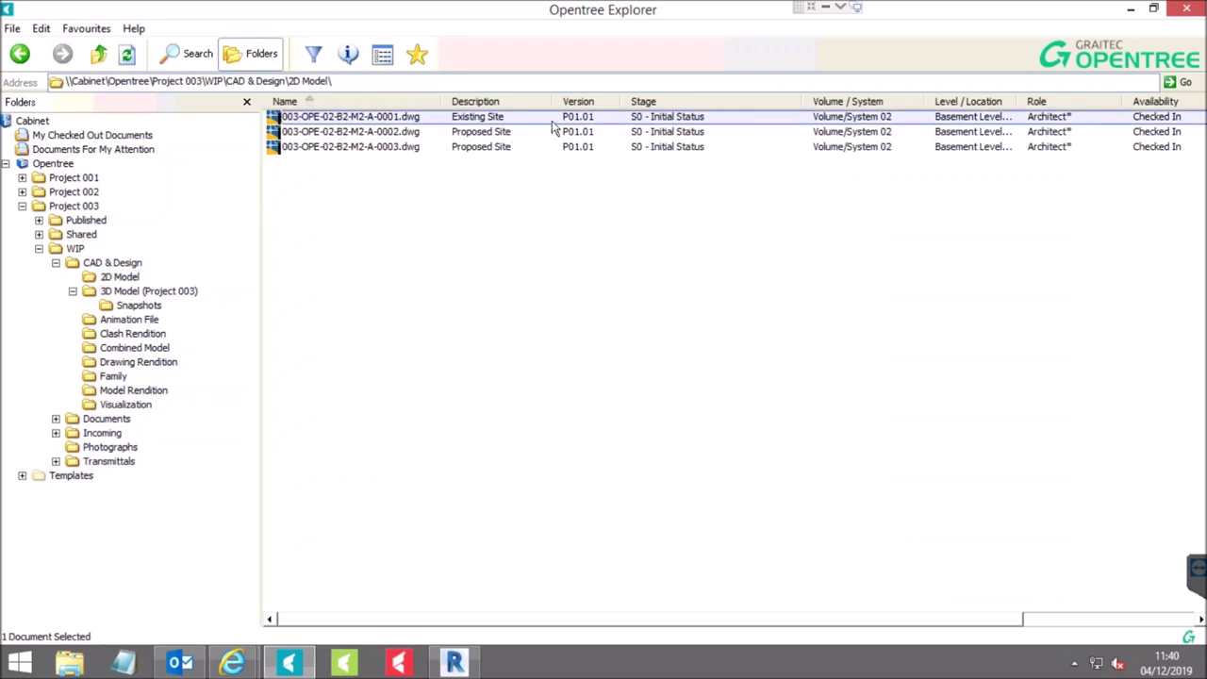
right_click(373, 122)
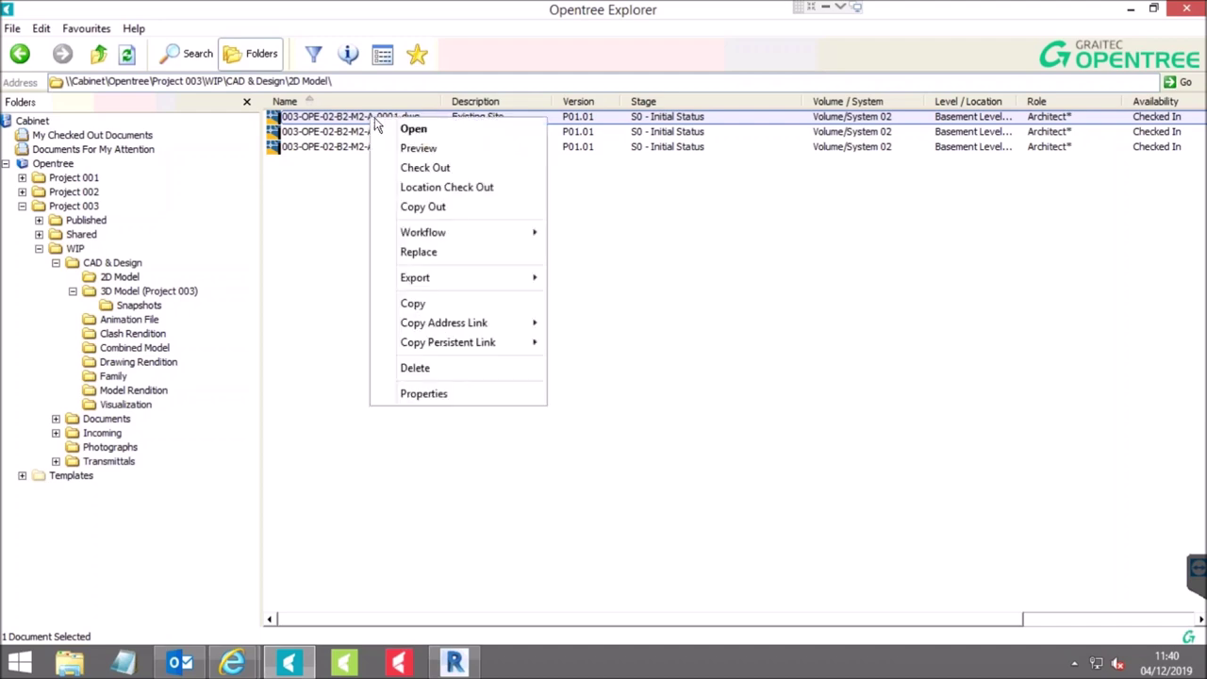
mouse_move(474, 235)
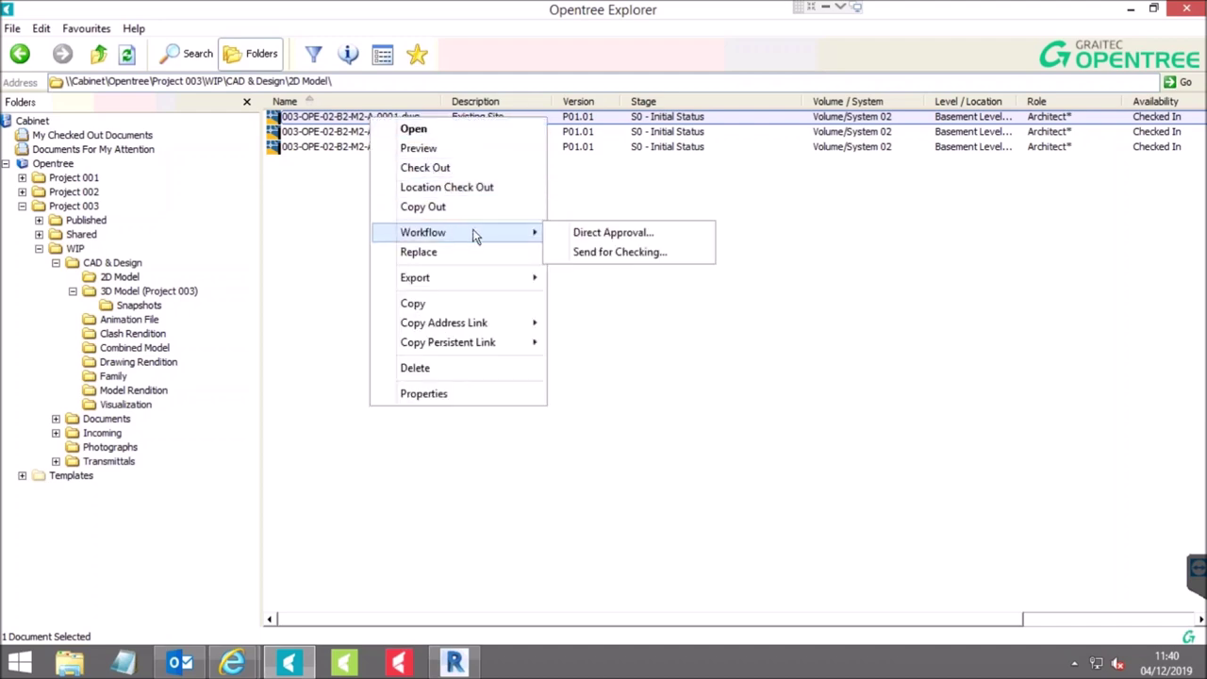
click(649, 252)
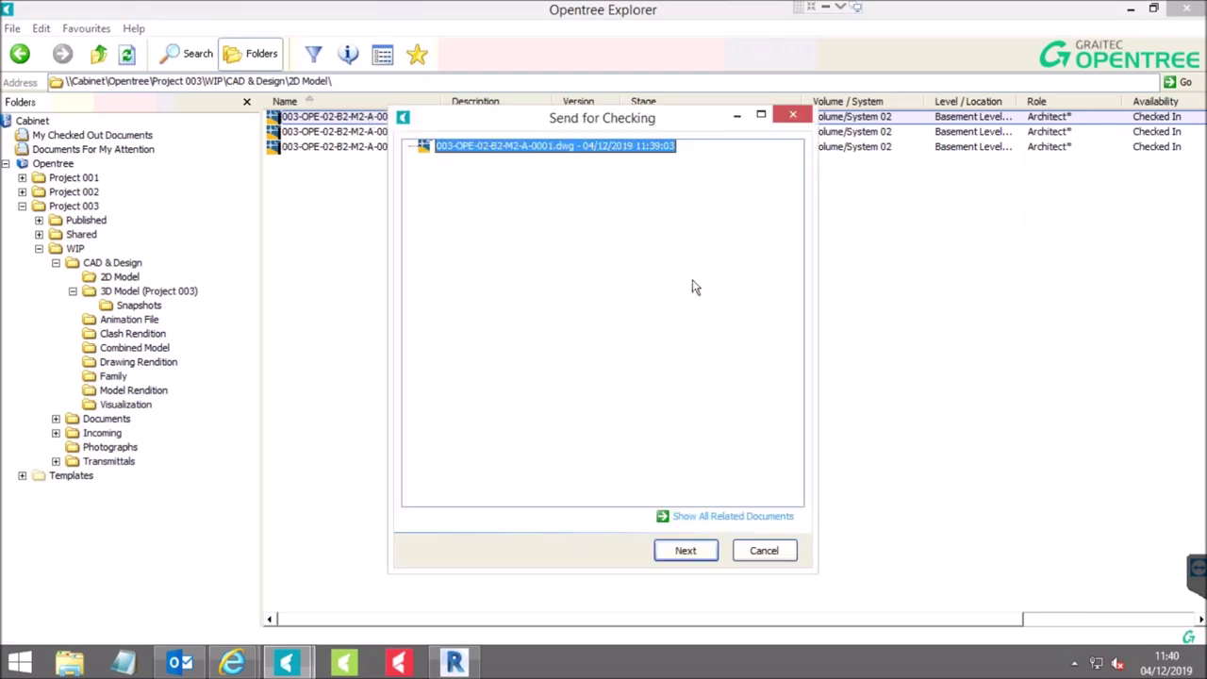
click(687, 555)
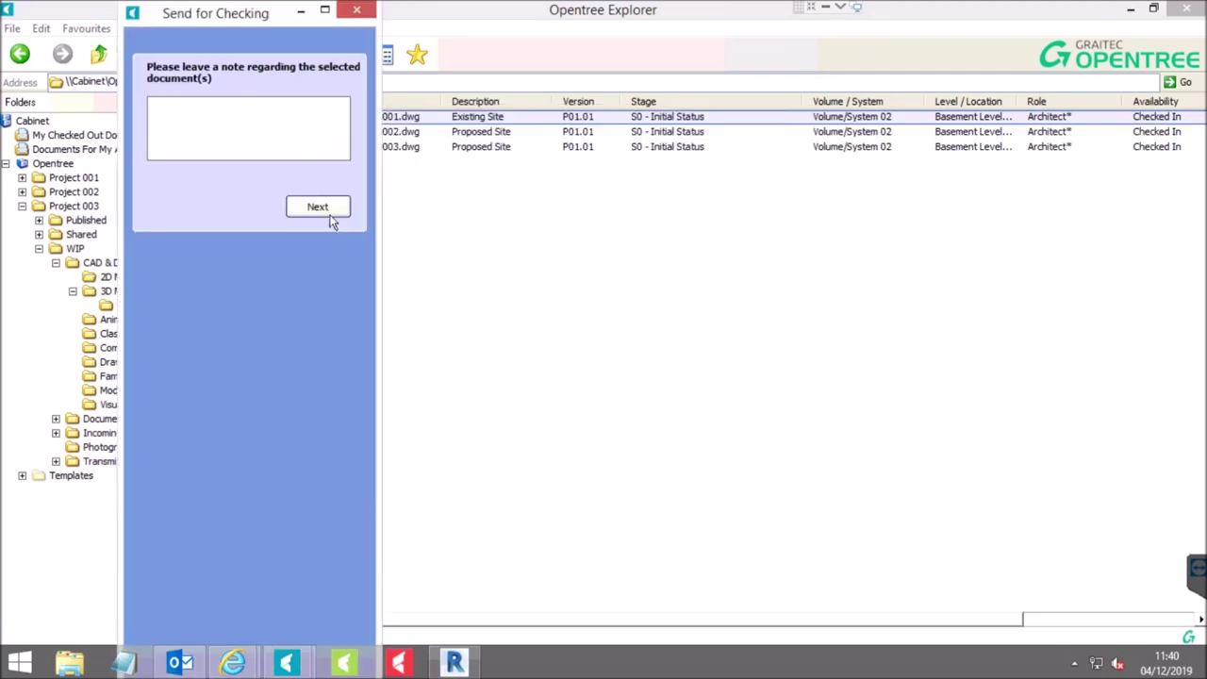
Add the note "Please check the roof as it may fall off", select the third listed user as checker, and submit the drawing.
click(241, 134)
text(Please check the r)
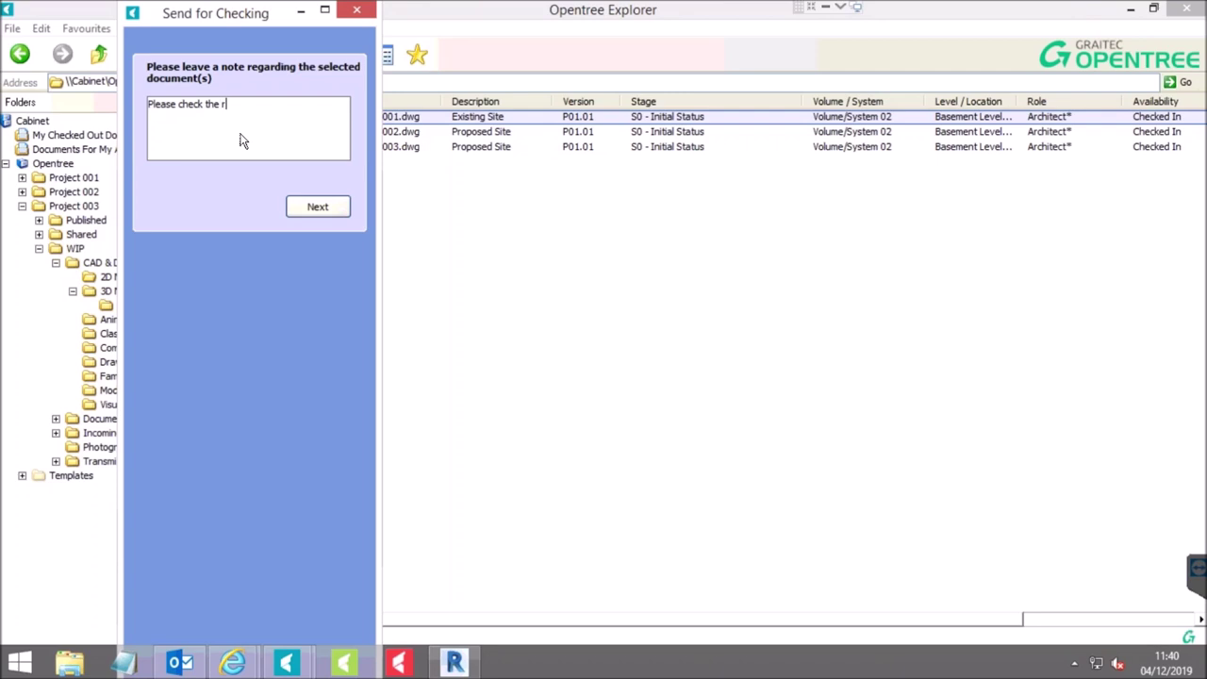
text(oof as it may fall off)
click(316, 206)
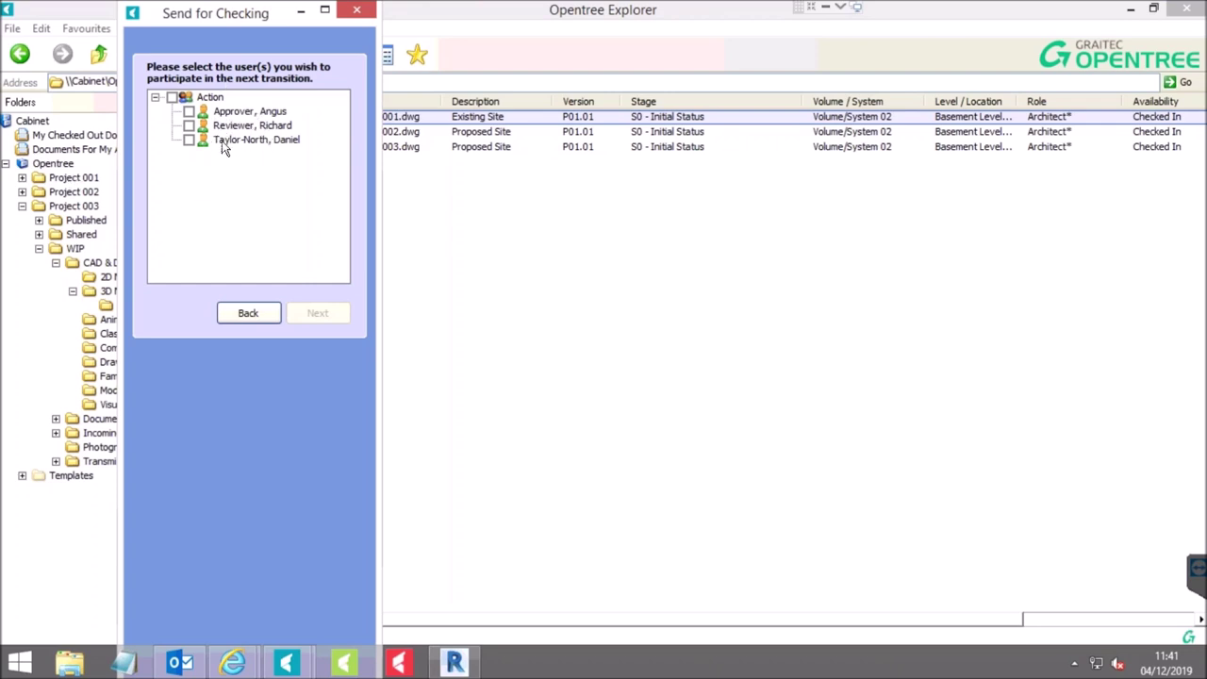
click(190, 141)
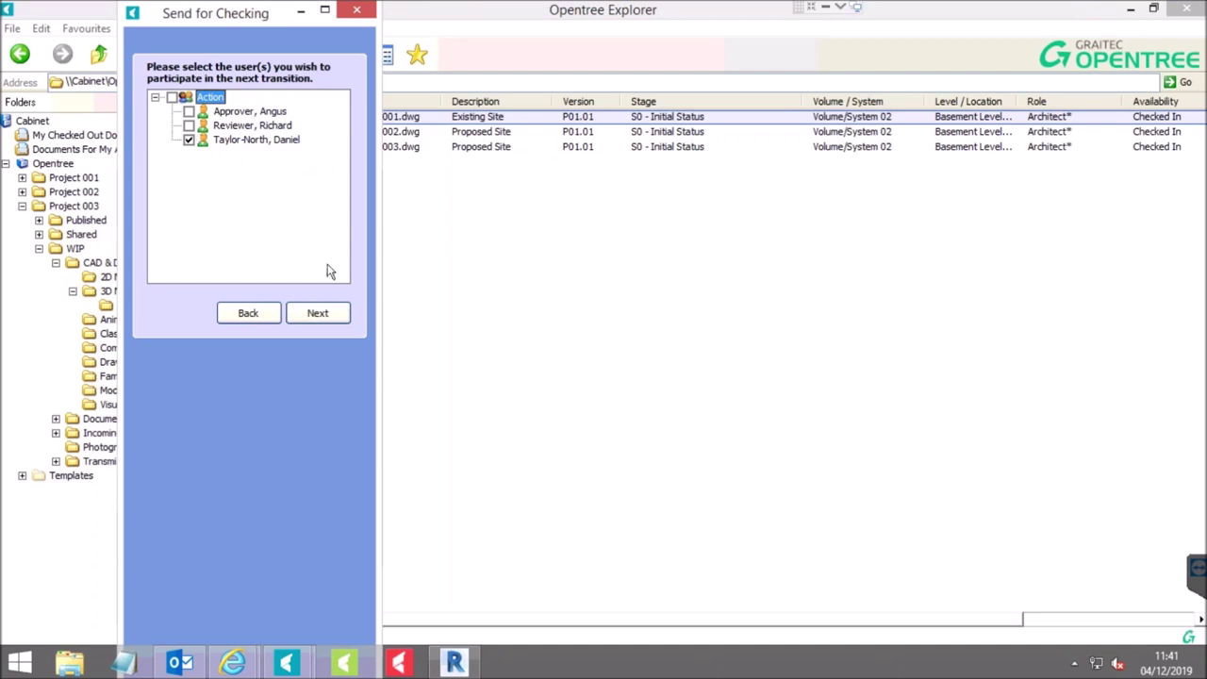
click(328, 314)
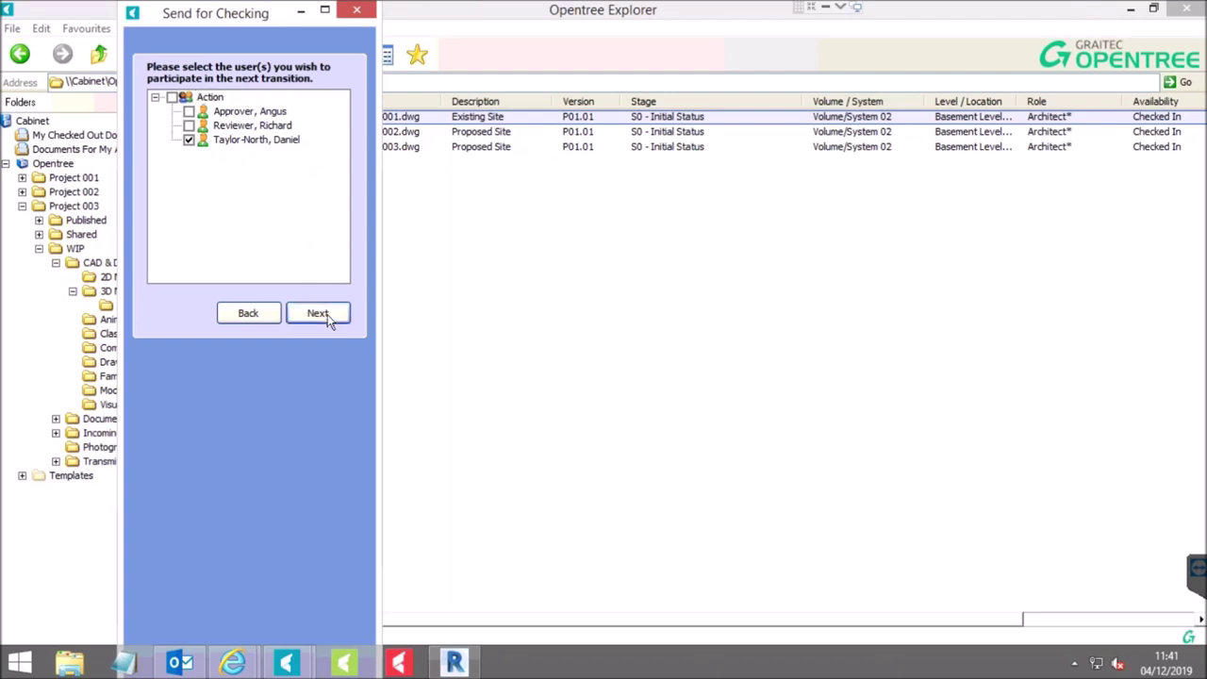
click(318, 129)
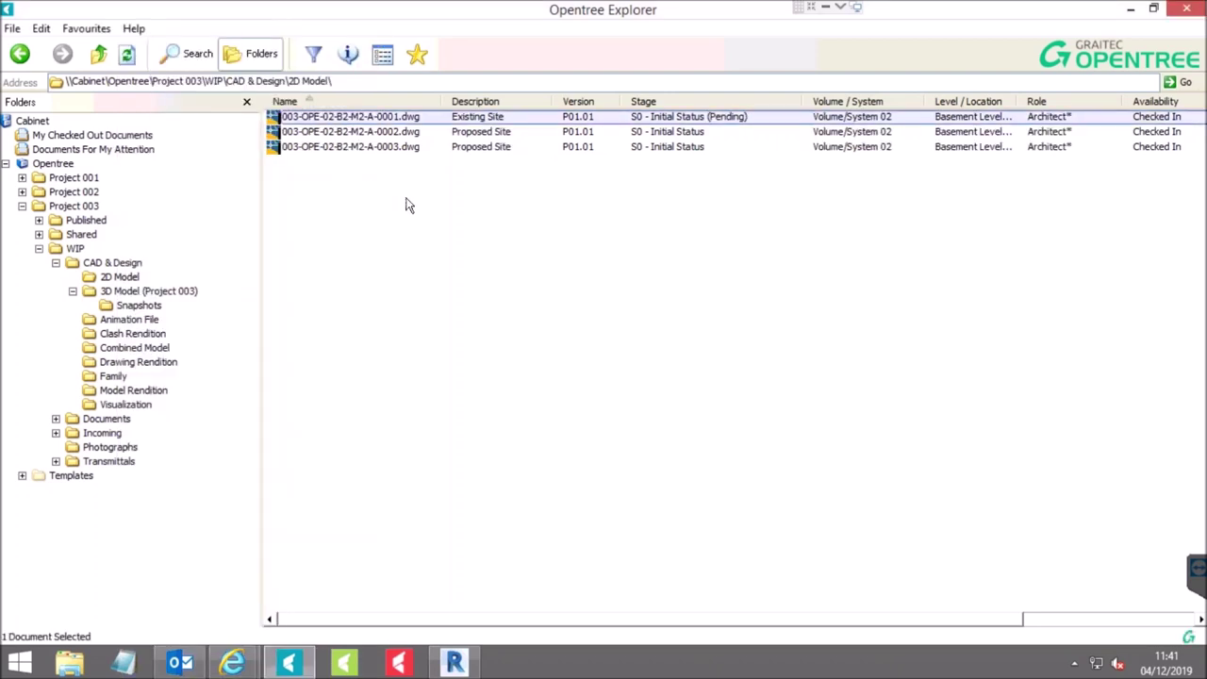
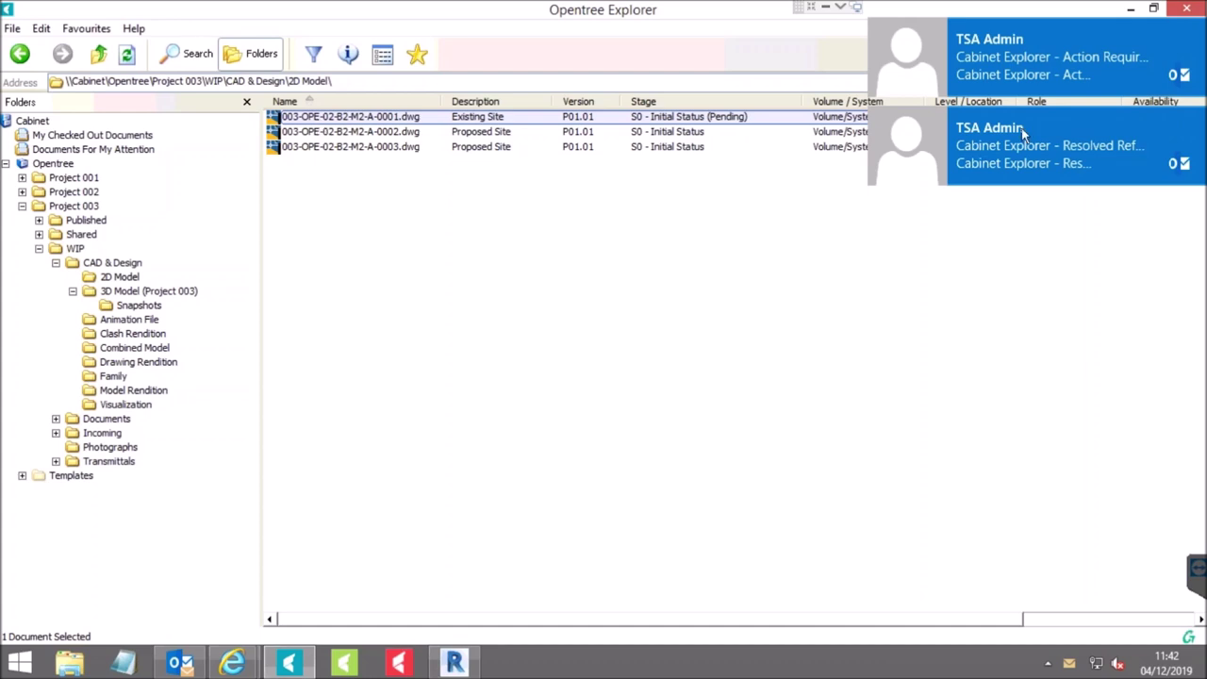
Follow the drawing link in the Action Required e-mail and start Review & Send for Approval on 003-OPE-02-B2-M2-A-0001.dwg.
click(1015, 58)
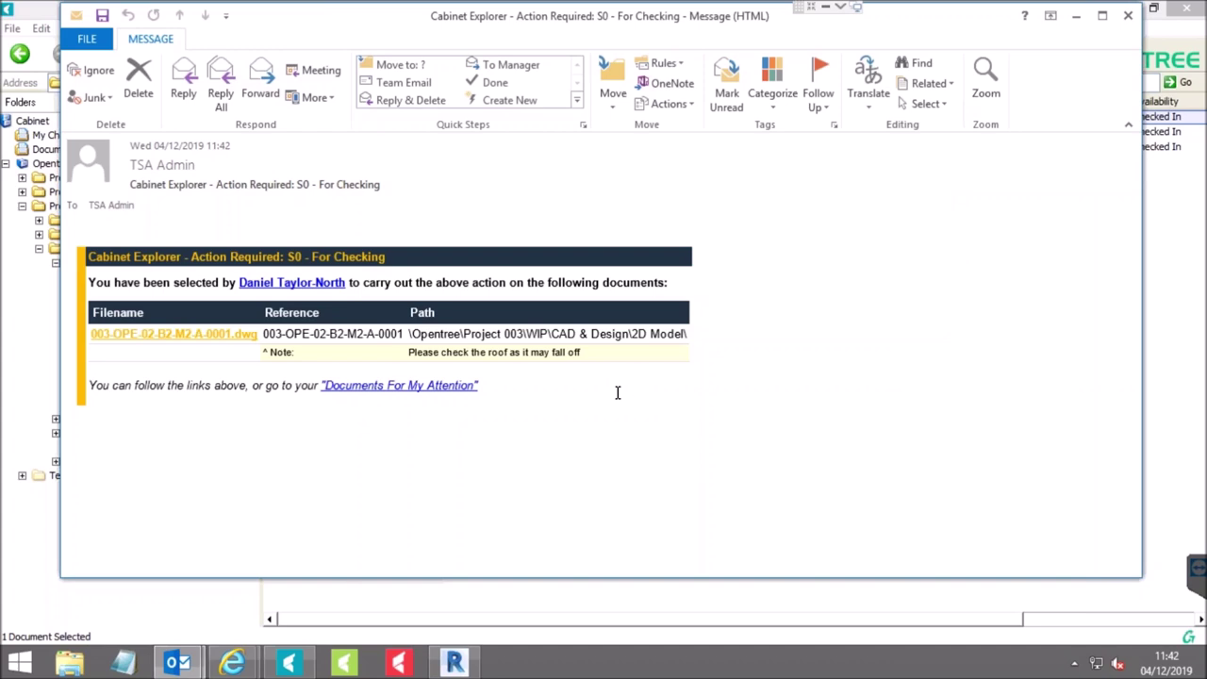
click(201, 343)
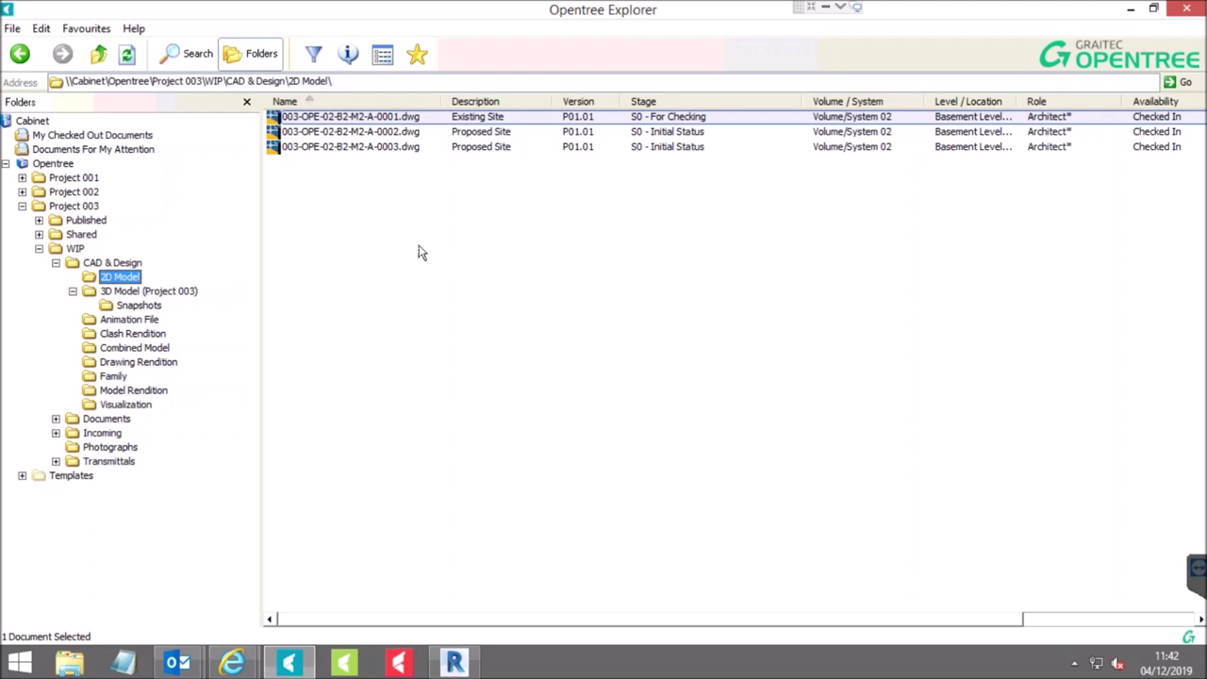
right_click(341, 126)
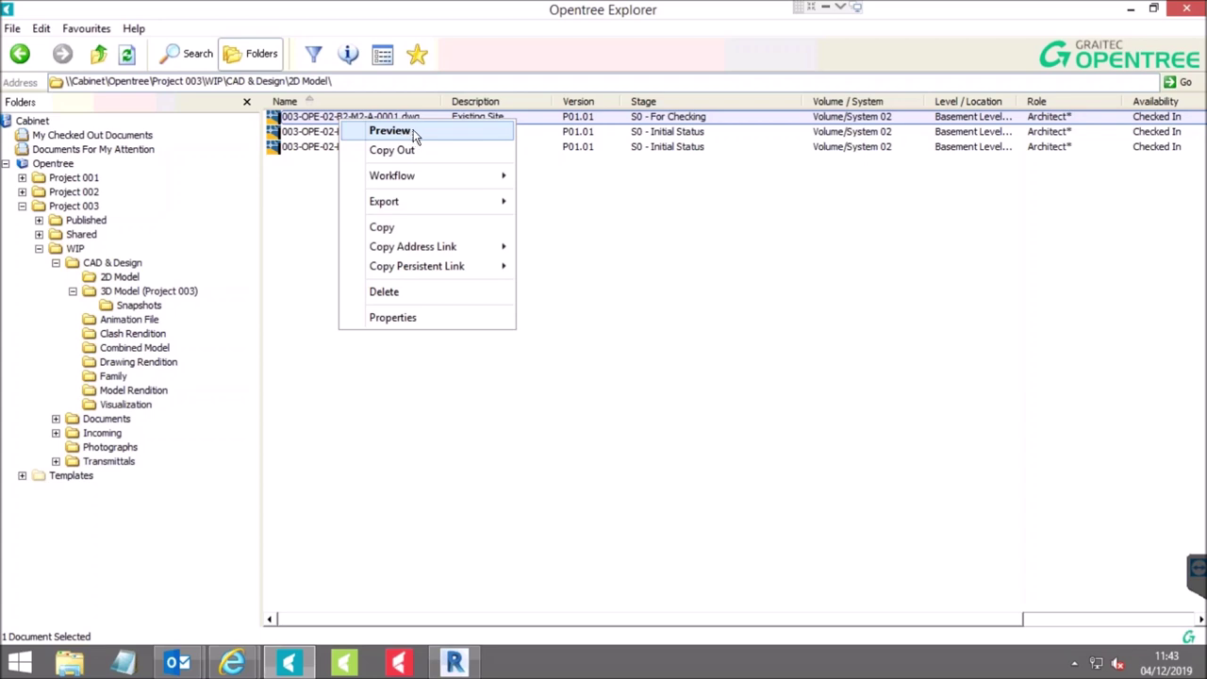
mouse_move(448, 178)
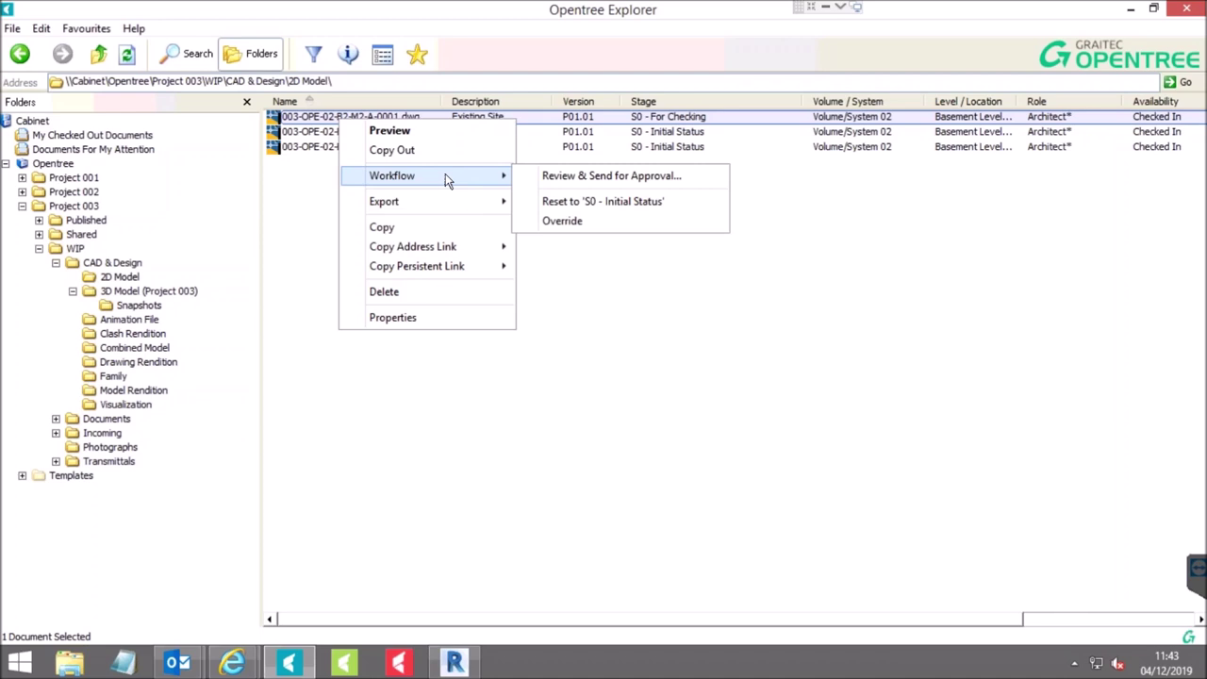
click(582, 176)
click(695, 556)
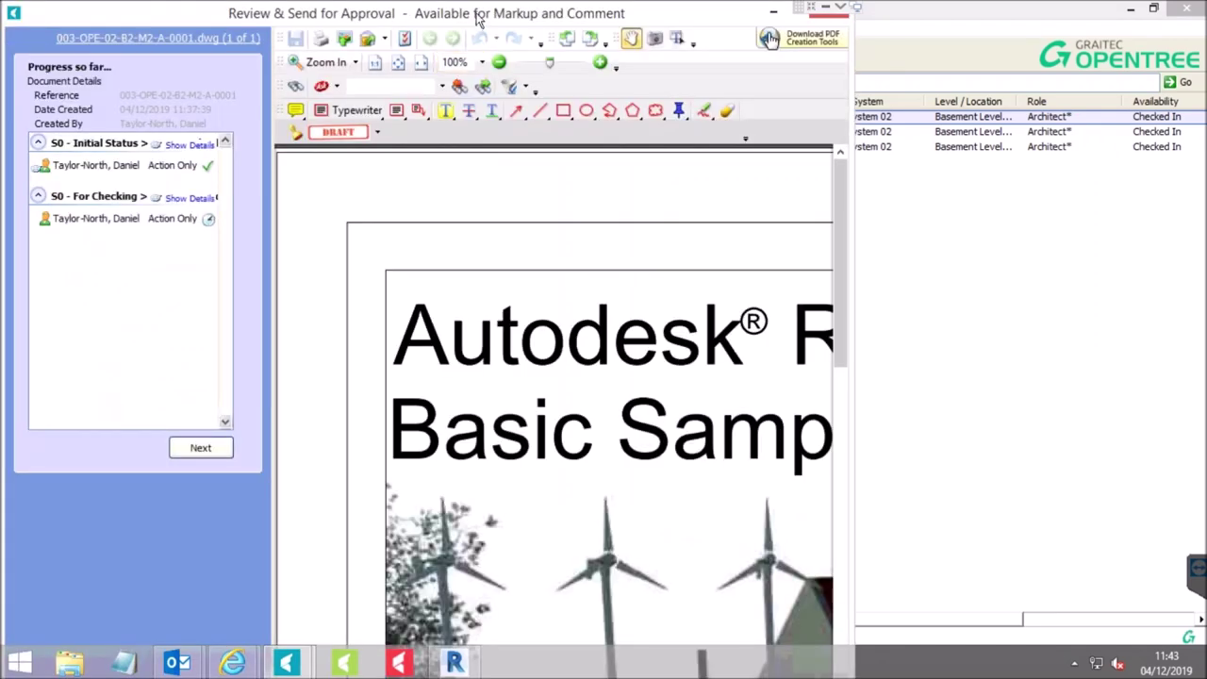
Examine the whole sheet in the enlarged review window, the S0 - Initial Status details with the note, and the title block's status and purpose.
double_click(480, 19)
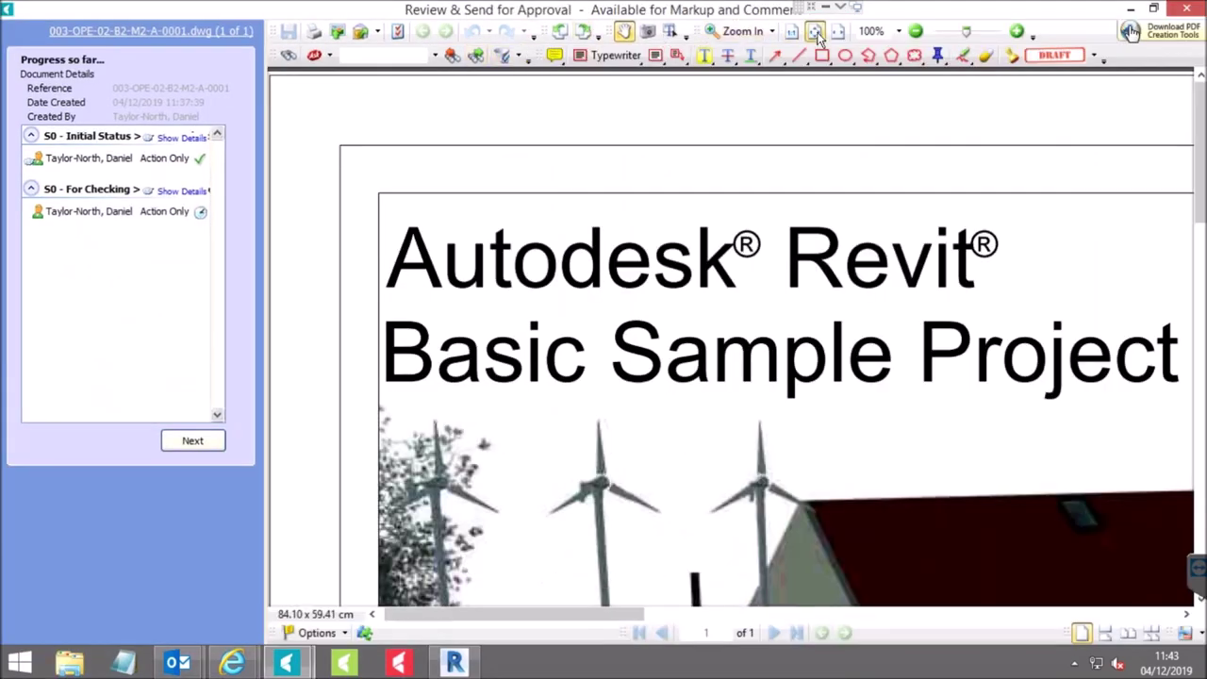
click(816, 34)
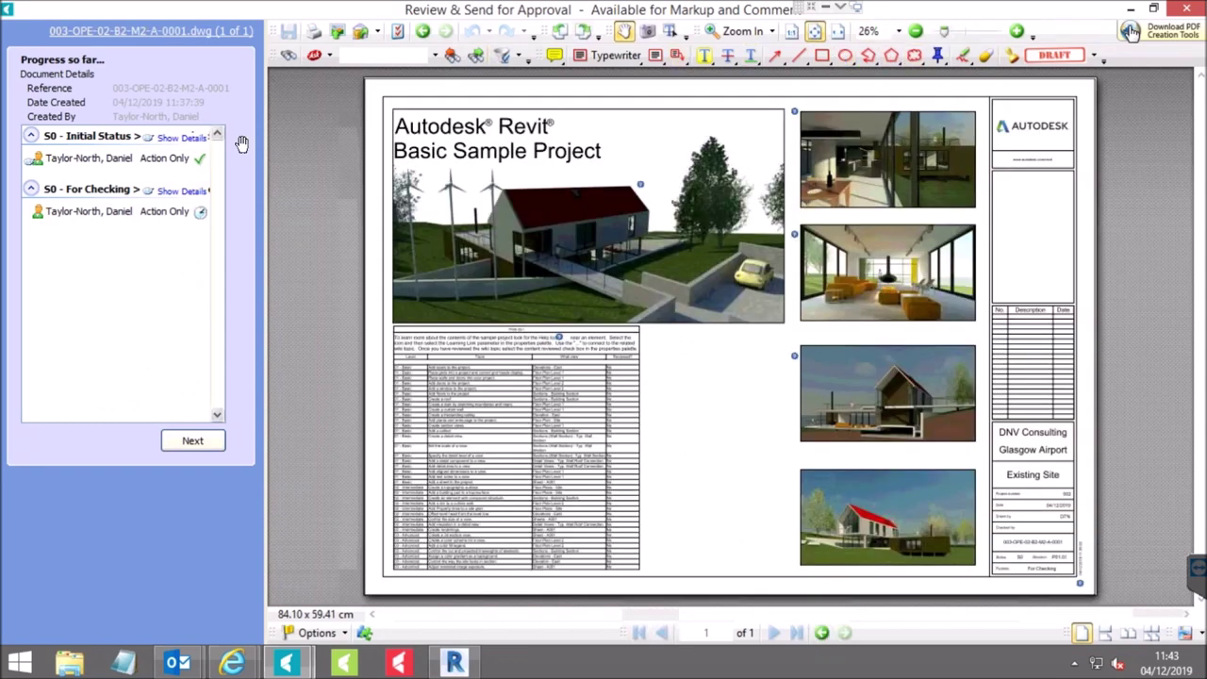
click(162, 139)
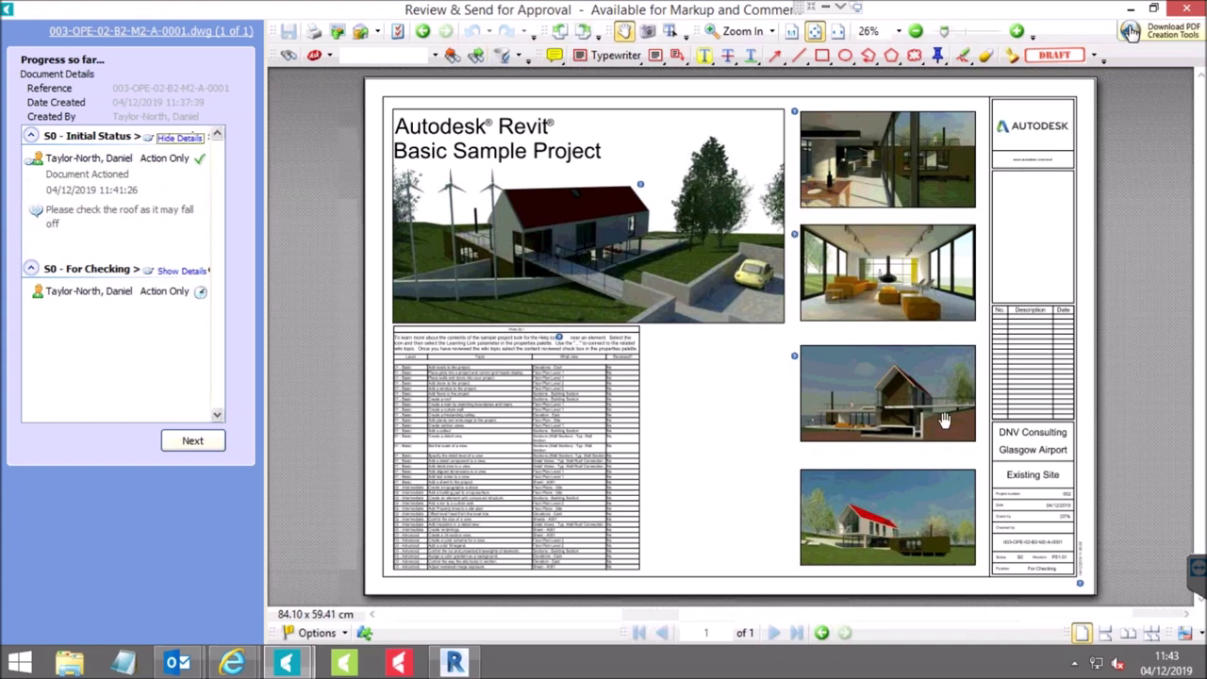
click(732, 32)
drag(993, 521, 1111, 592)
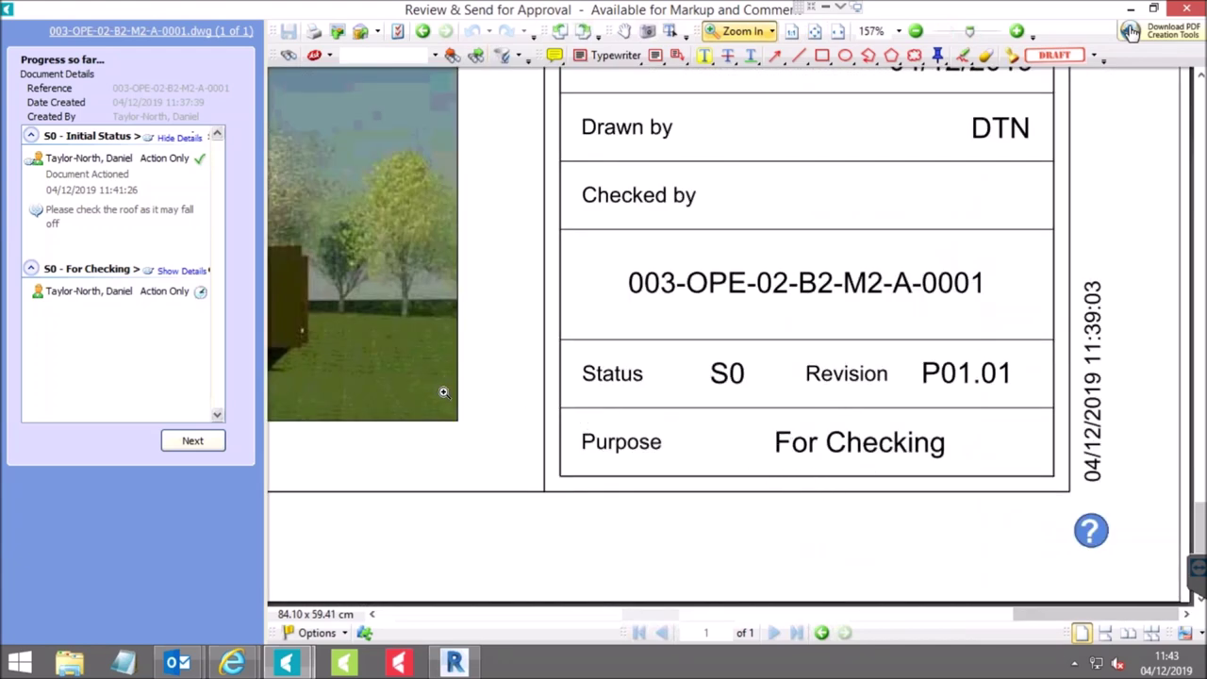
Choose to accept 003-OPE-02-B2-M2-A-0001.dwg in the checking review with the comment "yes looks ok to me".
click(196, 442)
click(50, 84)
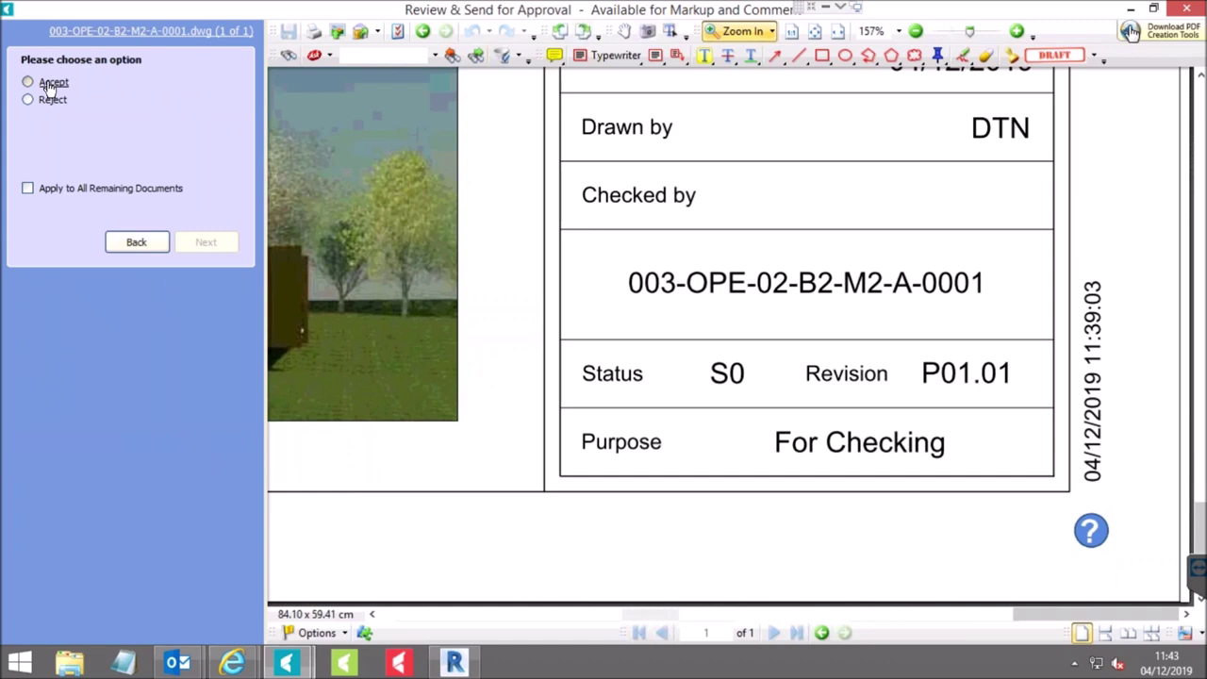
click(62, 112)
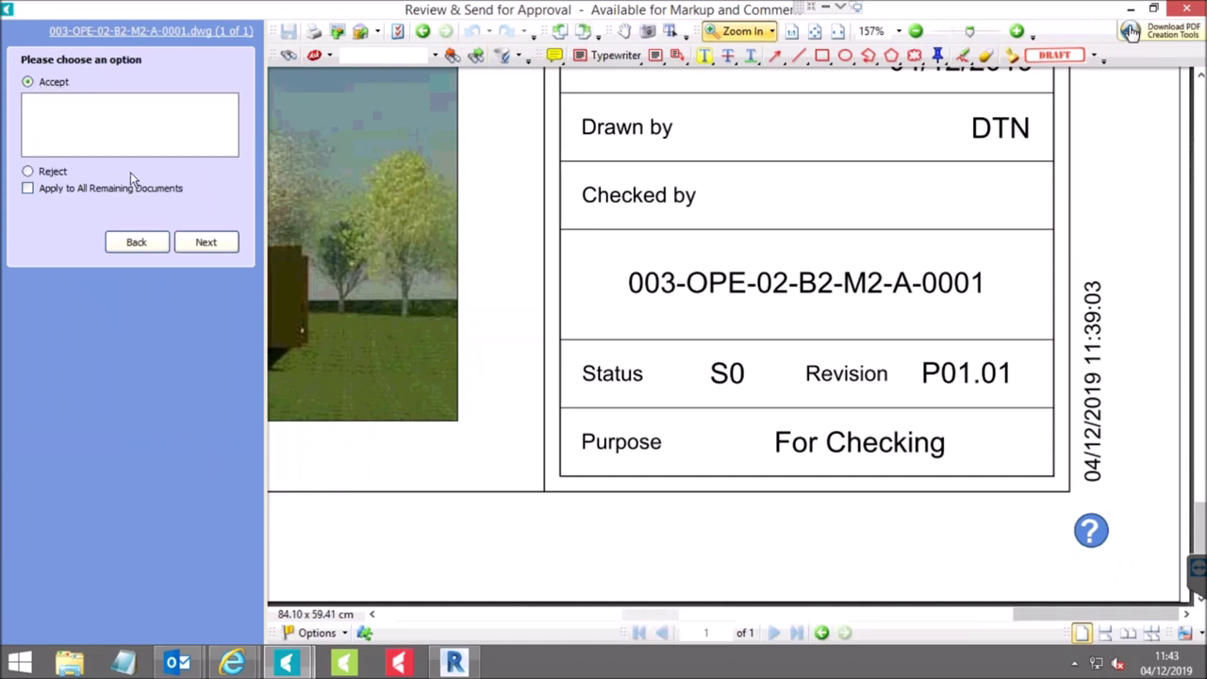
text(yes looks ok to me)
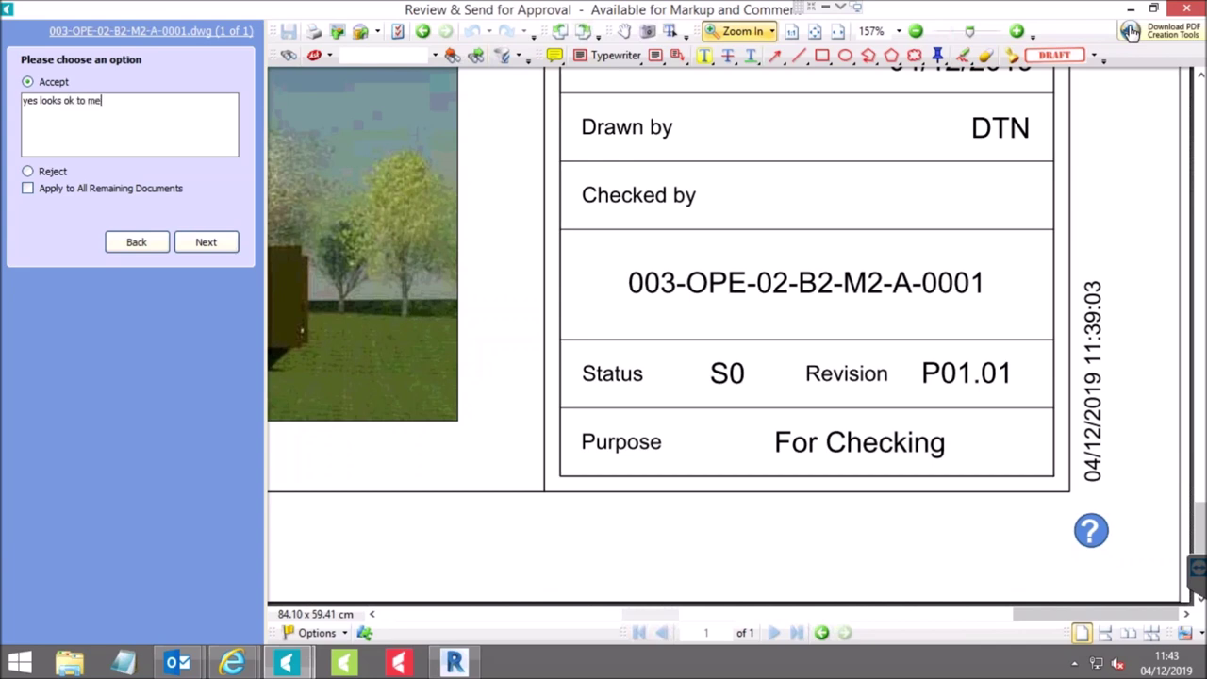
Select the second listed user as approver for the drawing, submit the checking review and finish it.
click(206, 250)
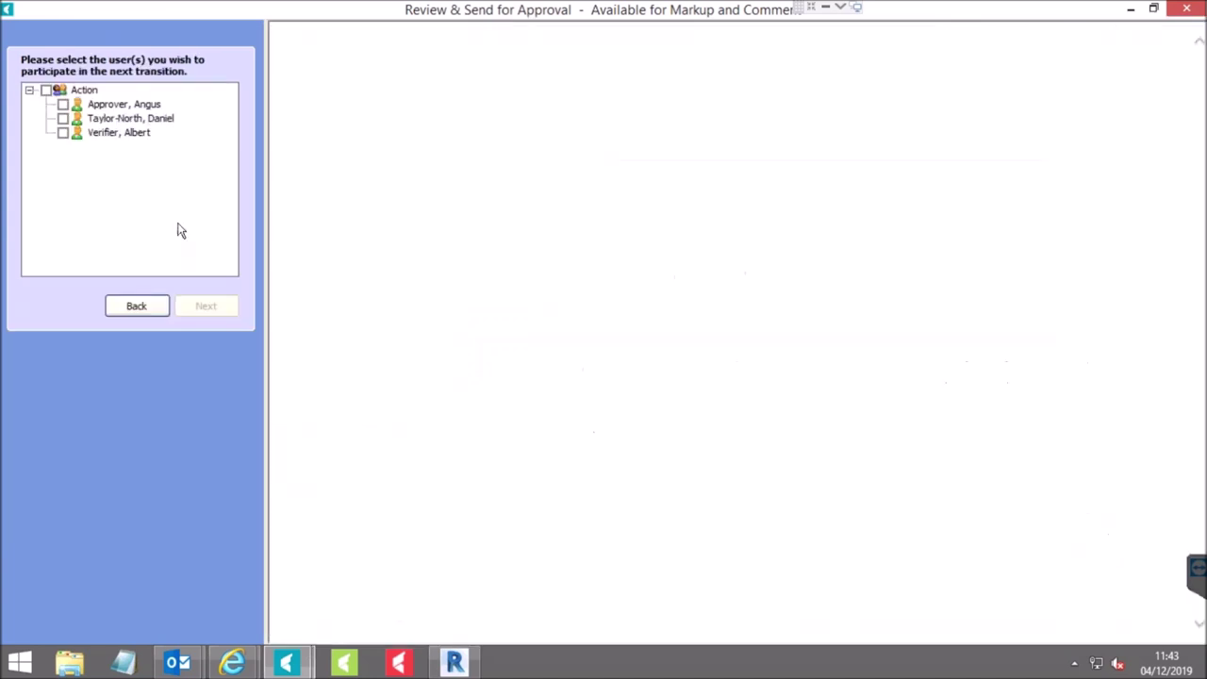
click(63, 120)
click(208, 308)
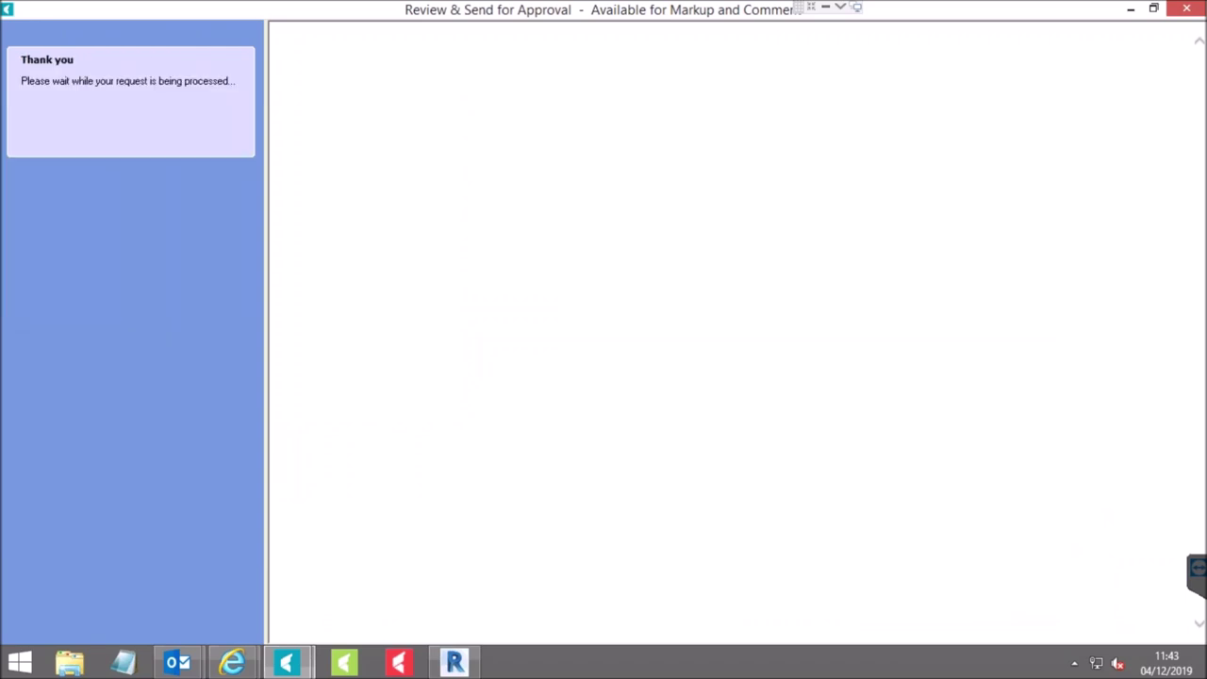
click(205, 123)
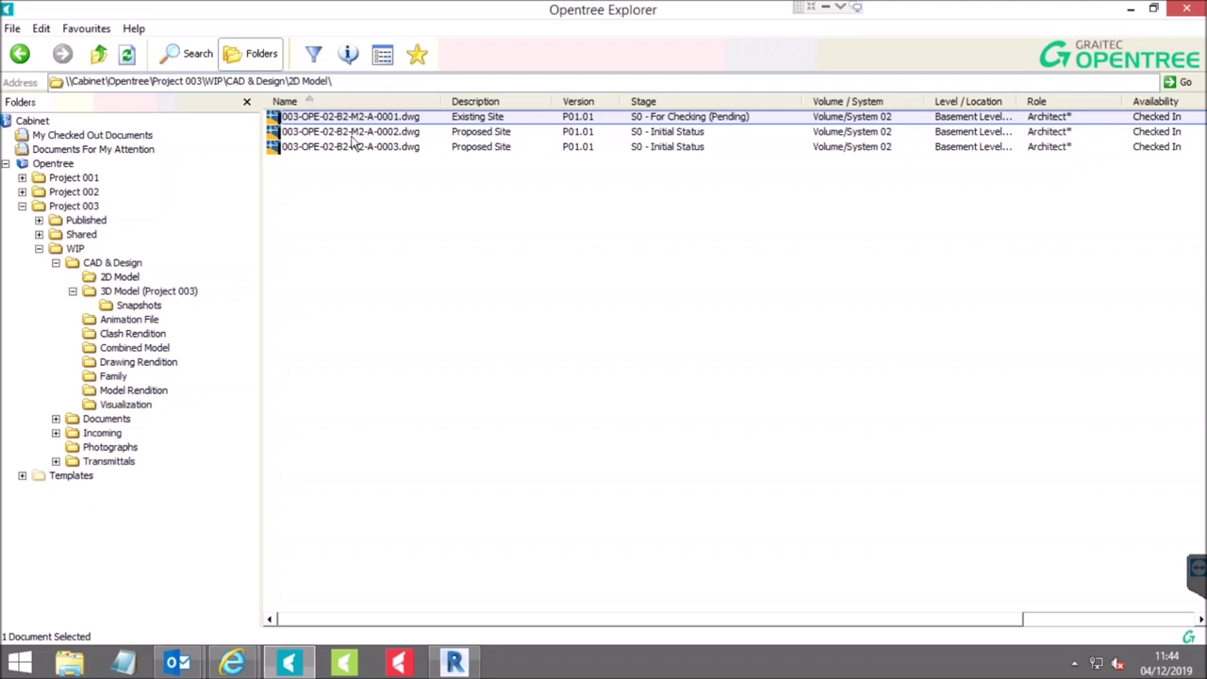
Start the Review & Approve workflow on the Existing Site drawing 003-OPE-02-B2-M2-A-0001.dwg in the WIP 2D Model folder.
click(351, 133)
click(350, 119)
click(348, 132)
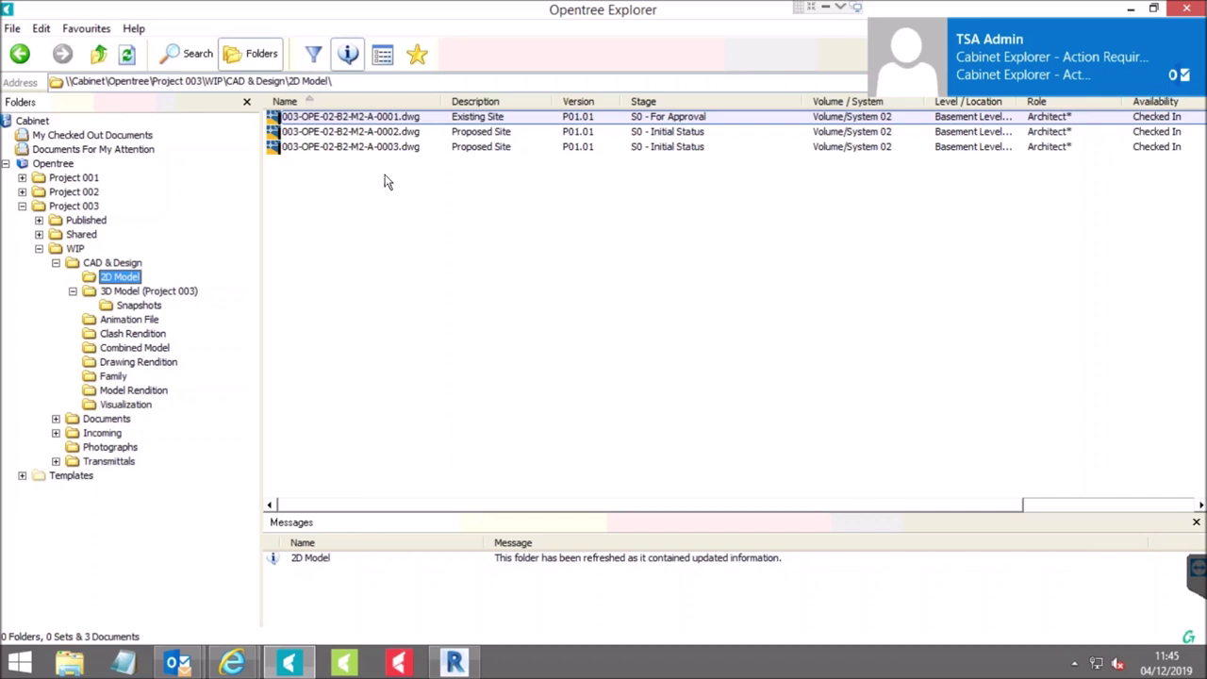
right_click(351, 119)
mouse_move(406, 179)
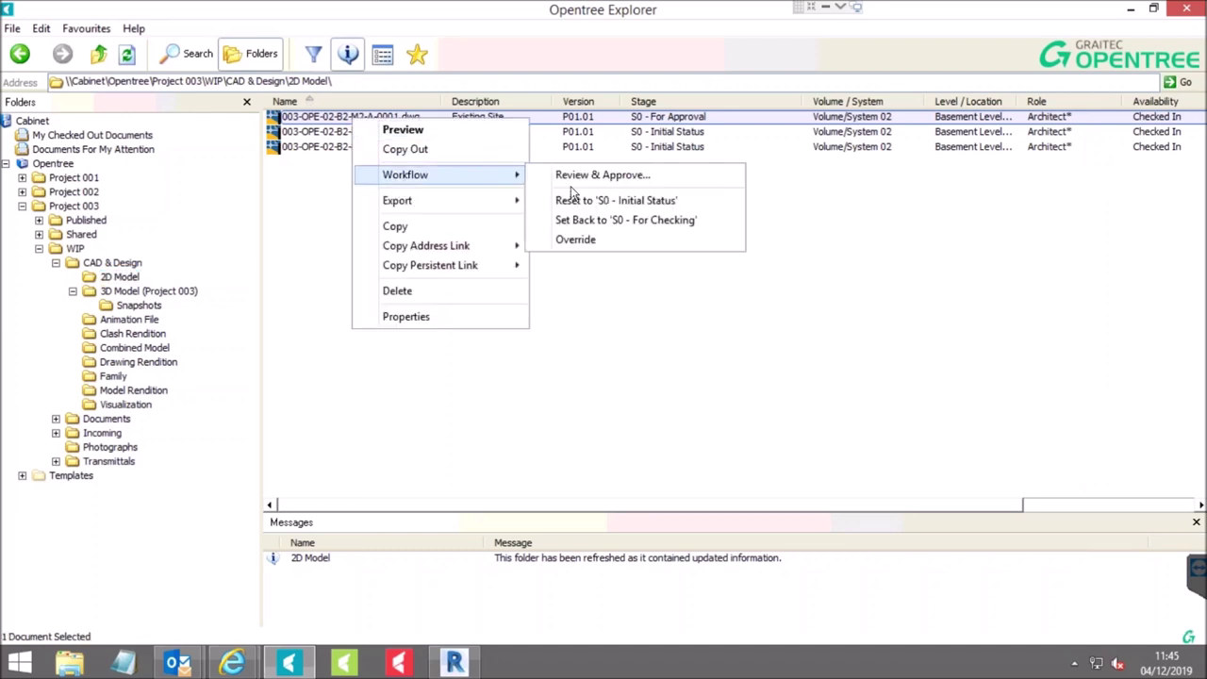
click(589, 185)
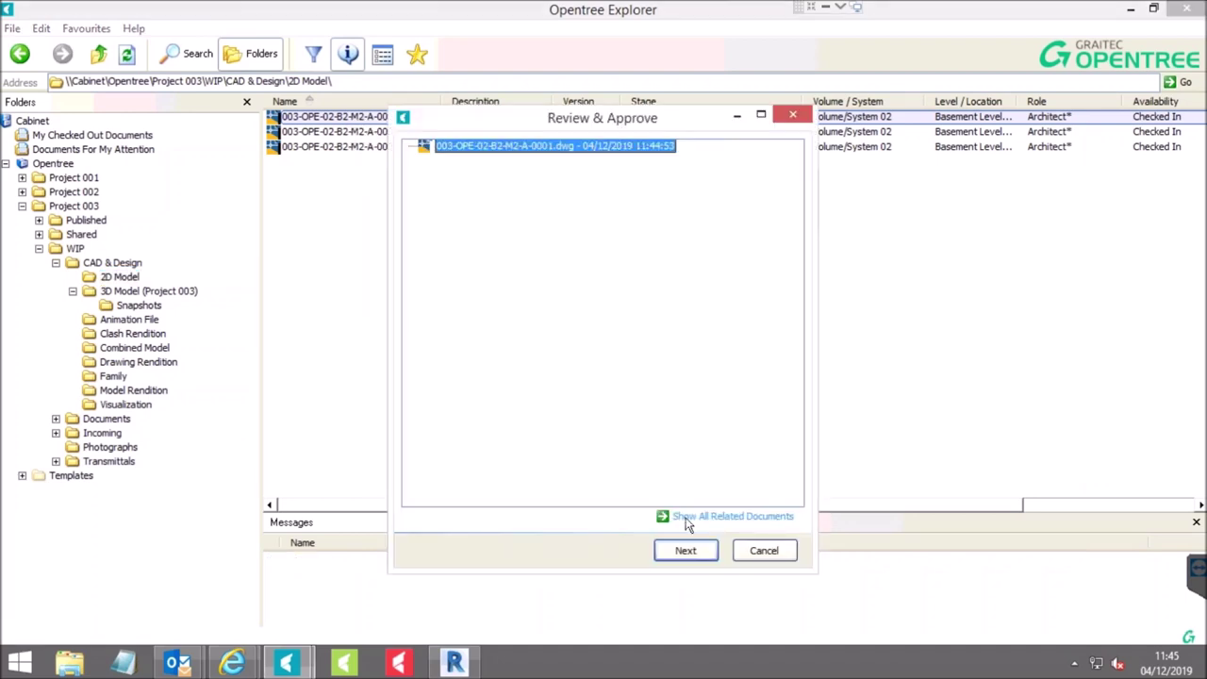
click(687, 552)
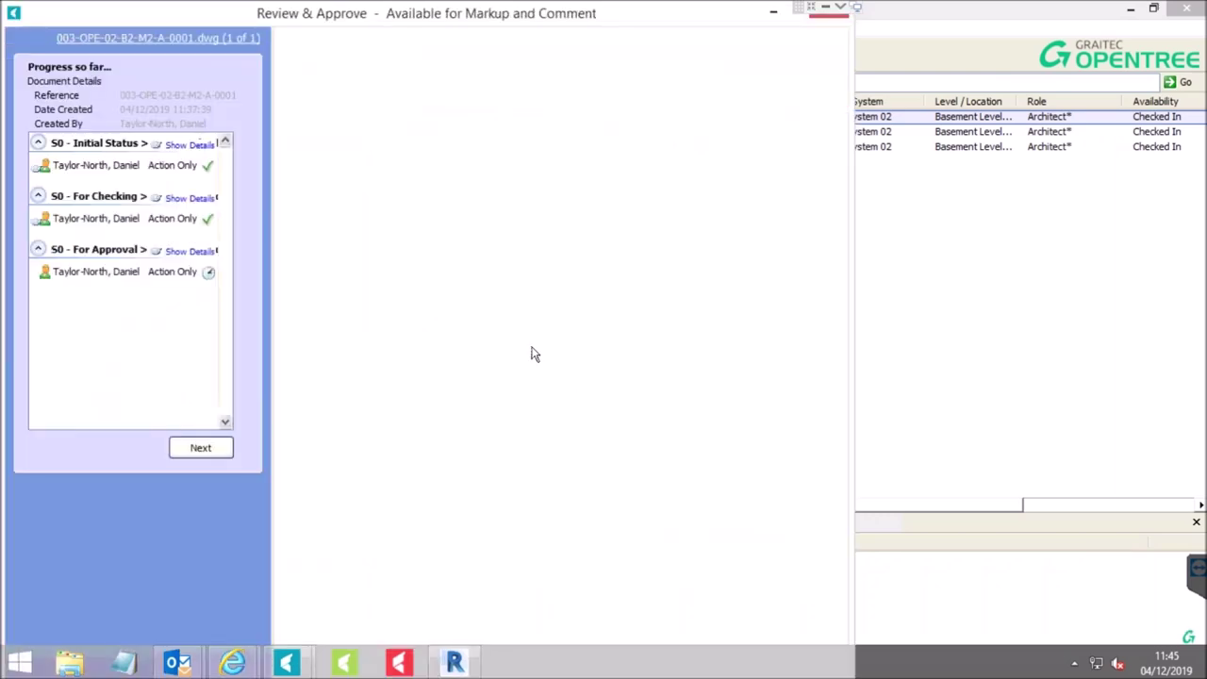
Examine the enlarged sheet, its title block's checker, status and purpose, and the S0 - Initial Status and S0 - For Checking details.
double_click(471, 14)
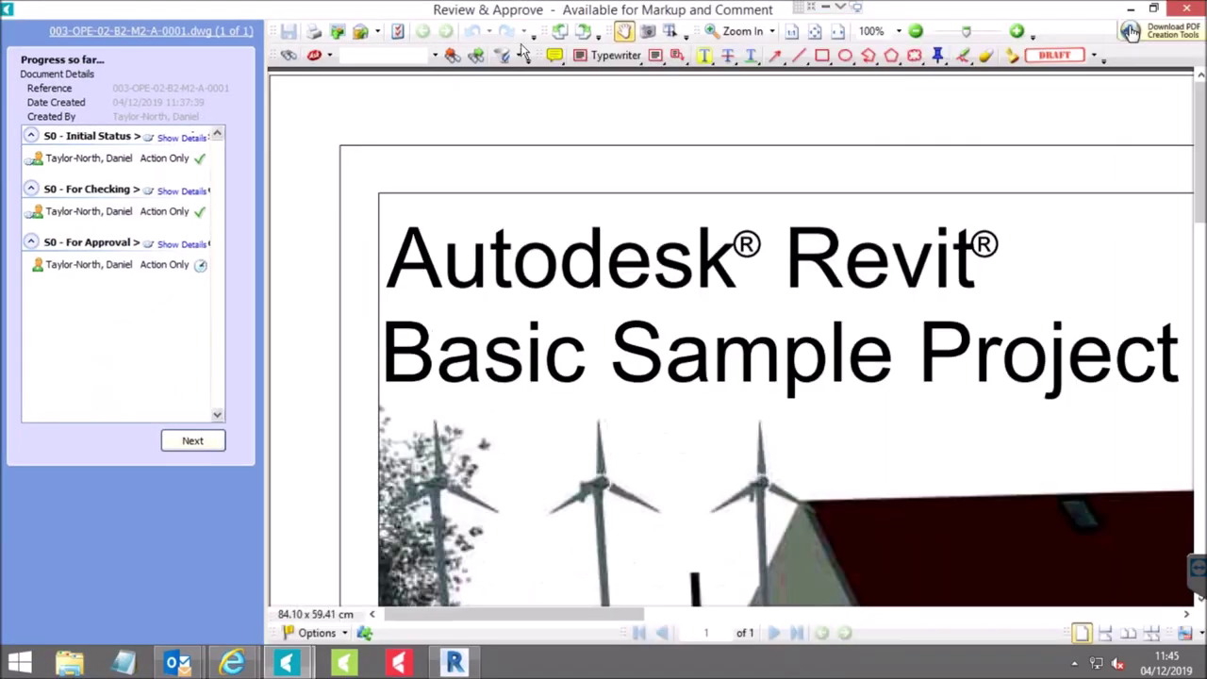
click(815, 32)
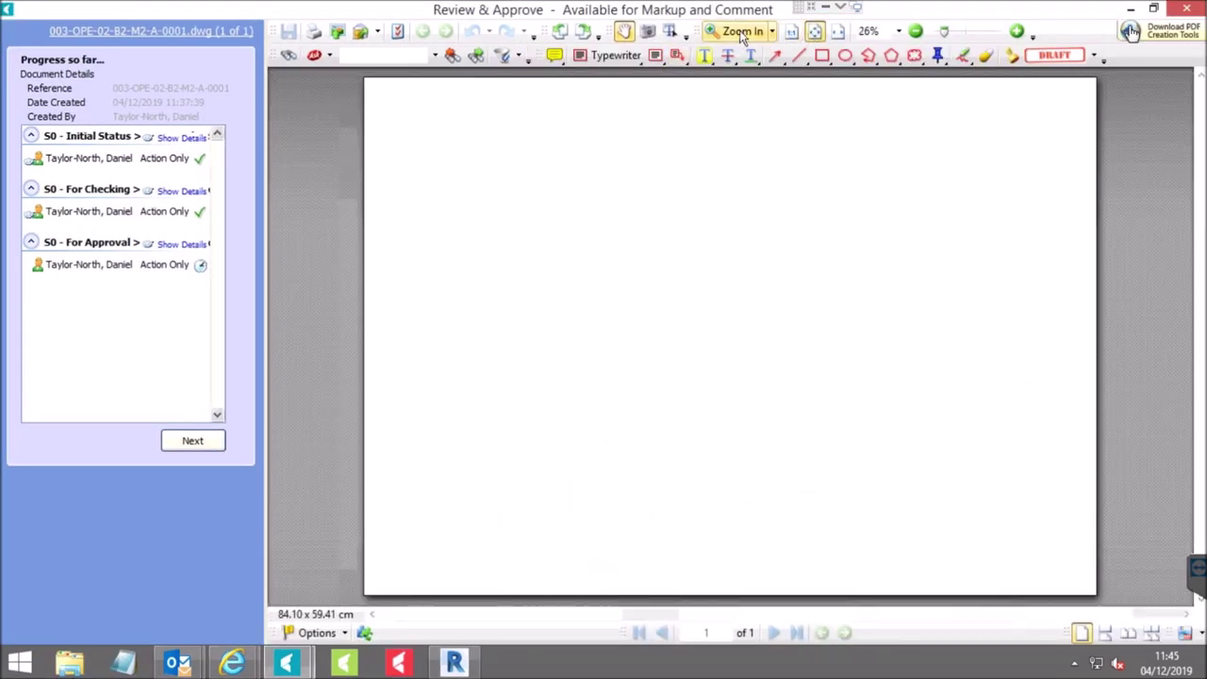
click(723, 34)
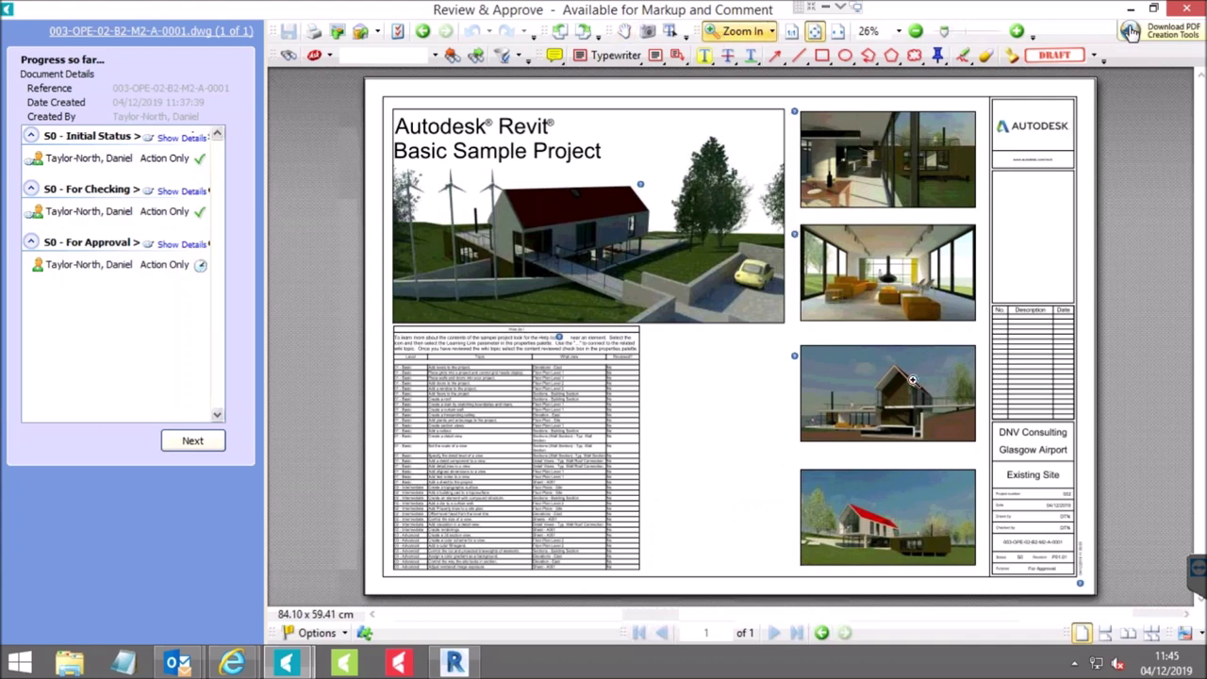
drag(963, 525, 1096, 575)
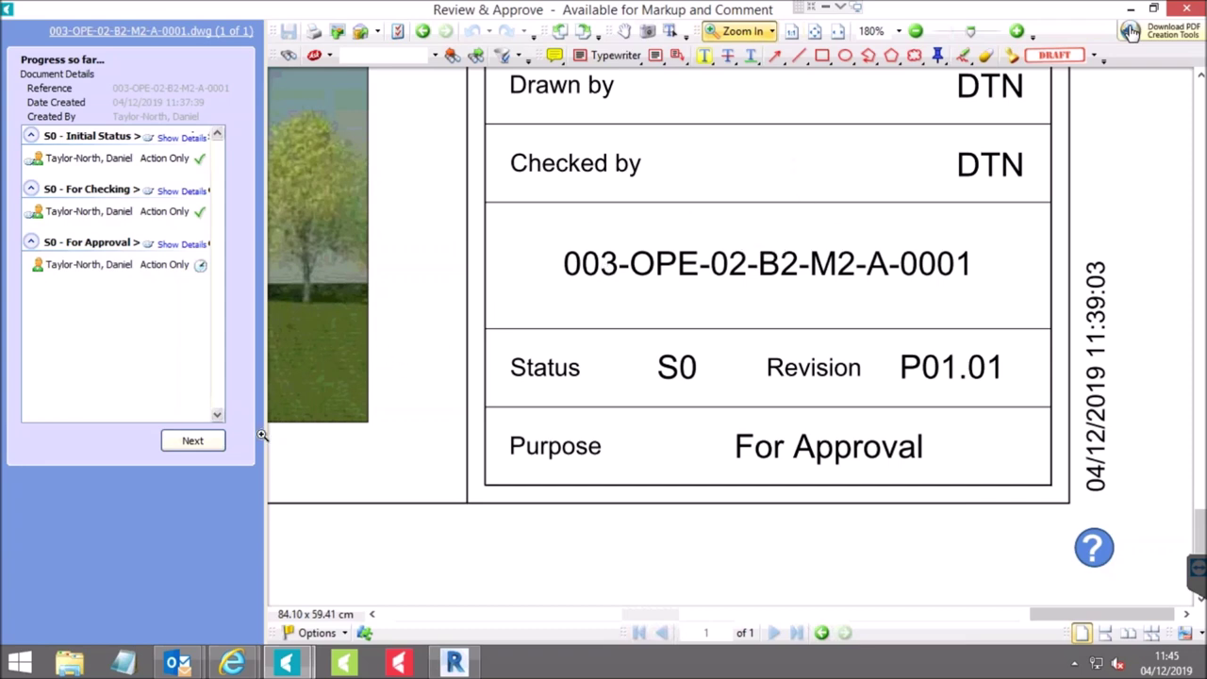
click(181, 138)
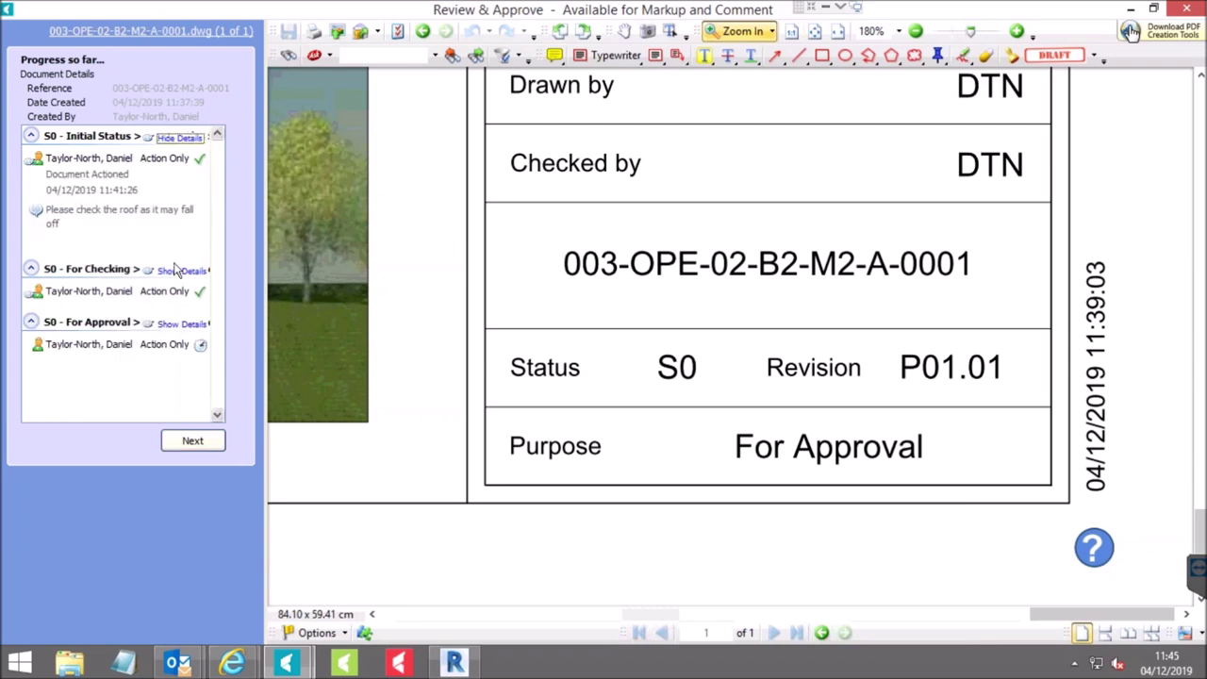
click(180, 272)
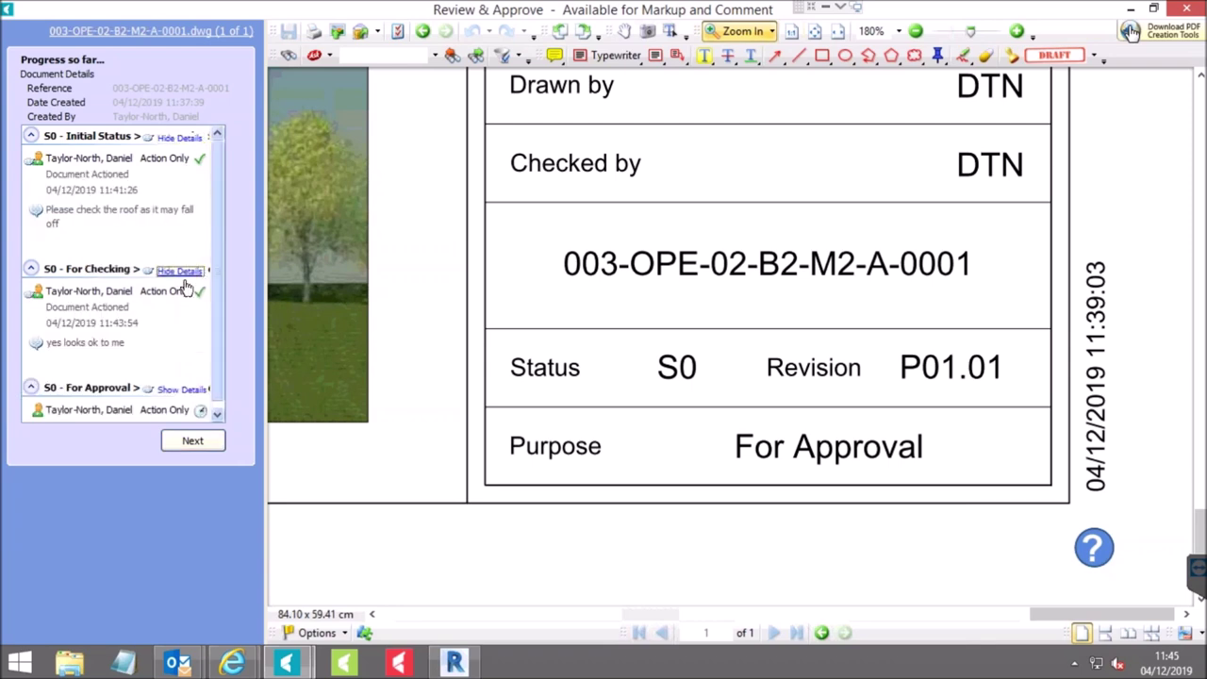
Accept the drawing in the approval review without a comment, submit it and finish the review.
click(192, 443)
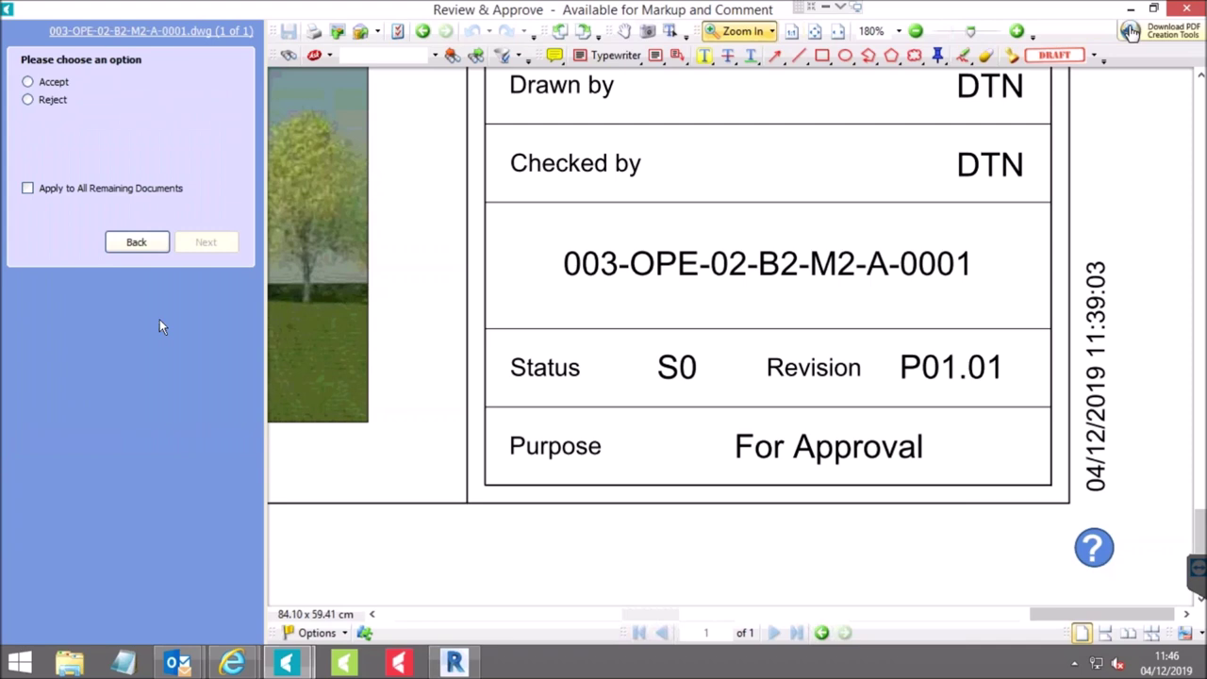
click(55, 82)
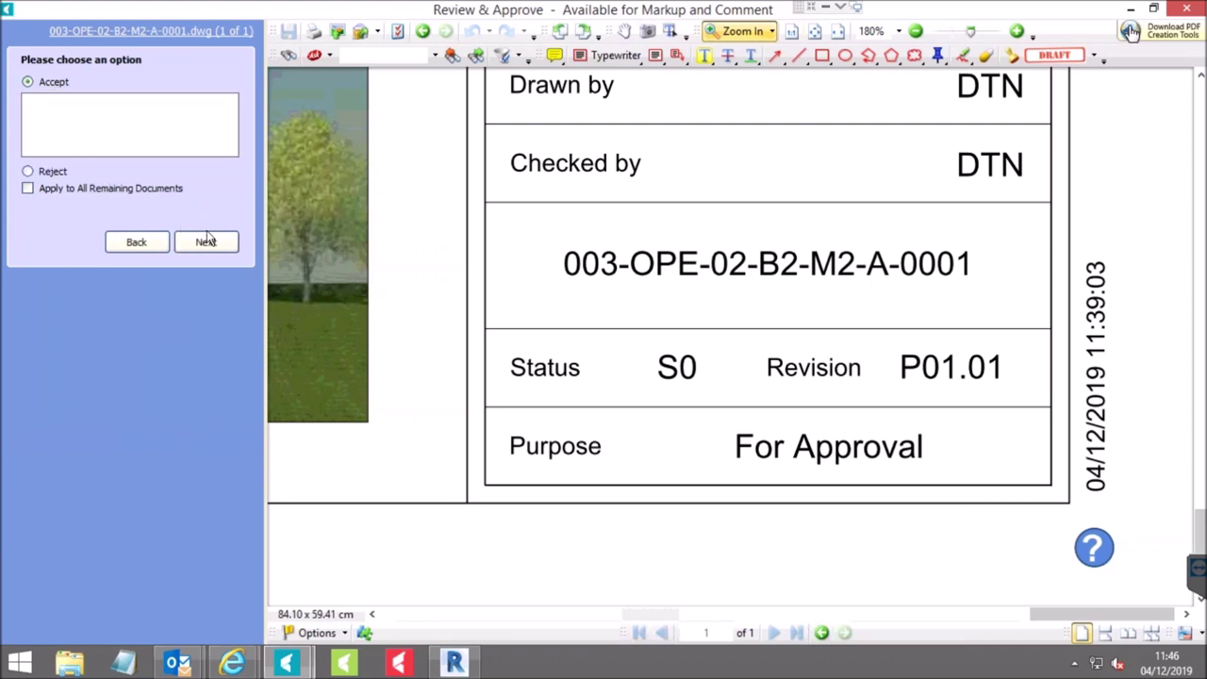
click(213, 242)
click(206, 120)
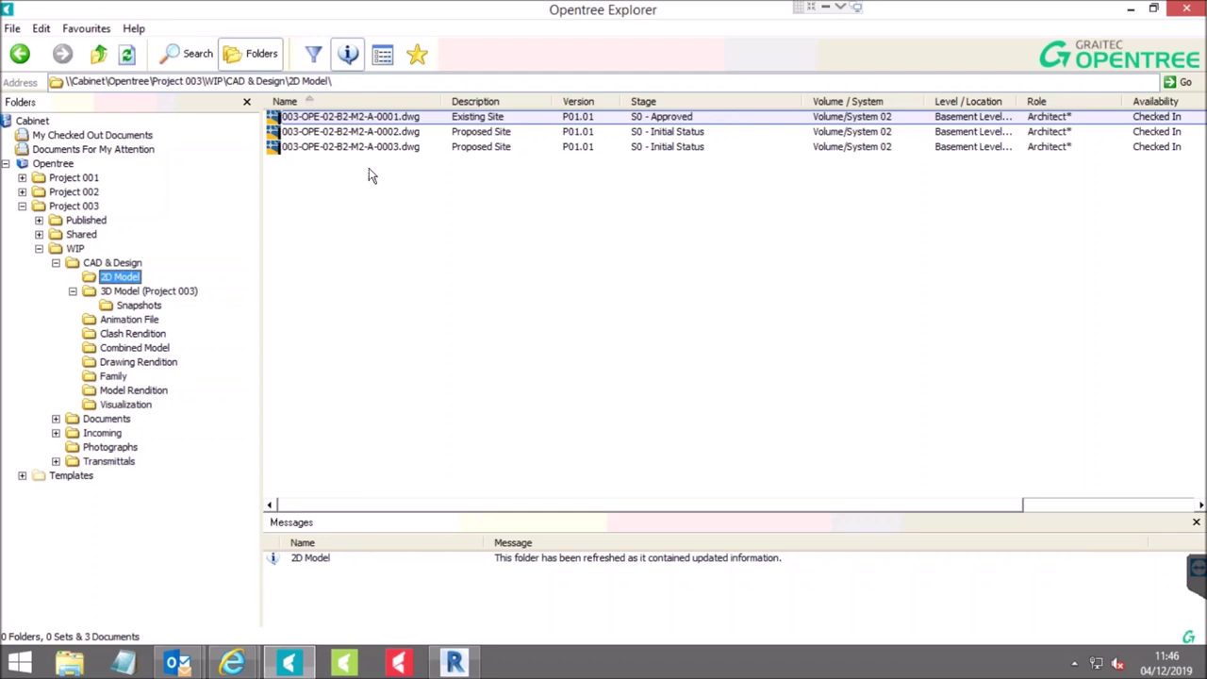
View the PDF attached to 003-OPE-02-B2-M2-A-0001.dwg, inspect the title block's status, revision and purpose up close, and close the viewer.
right_click(331, 122)
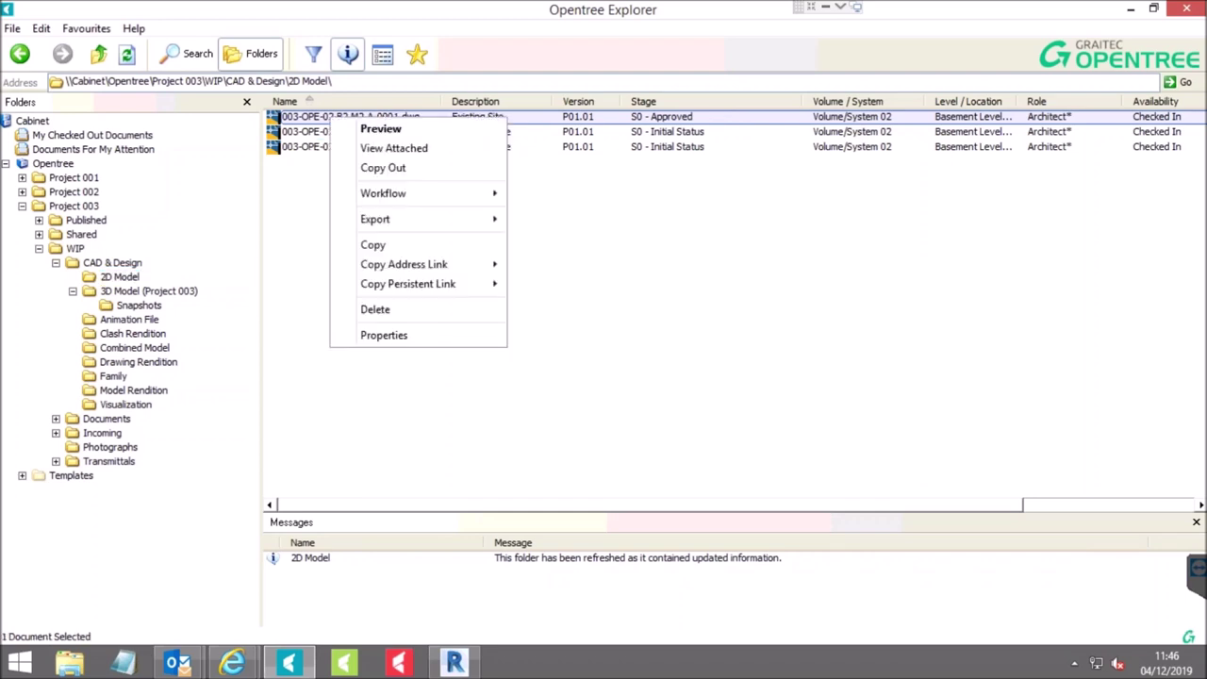
click(418, 148)
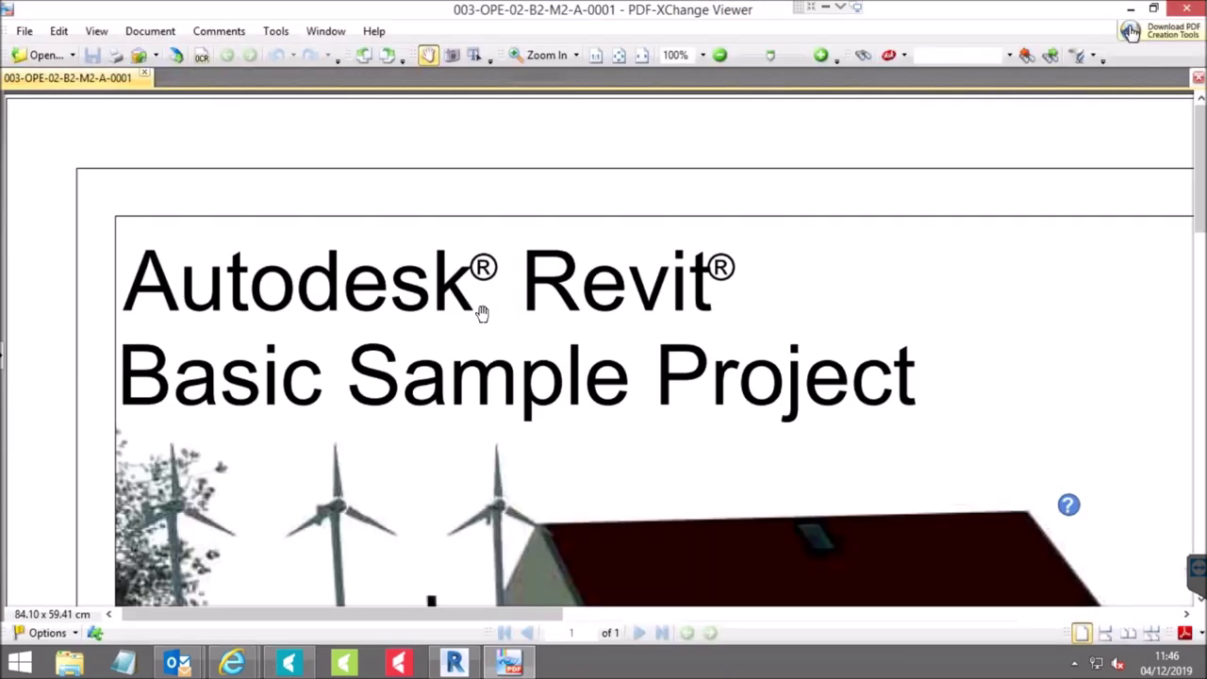
click(619, 54)
click(517, 59)
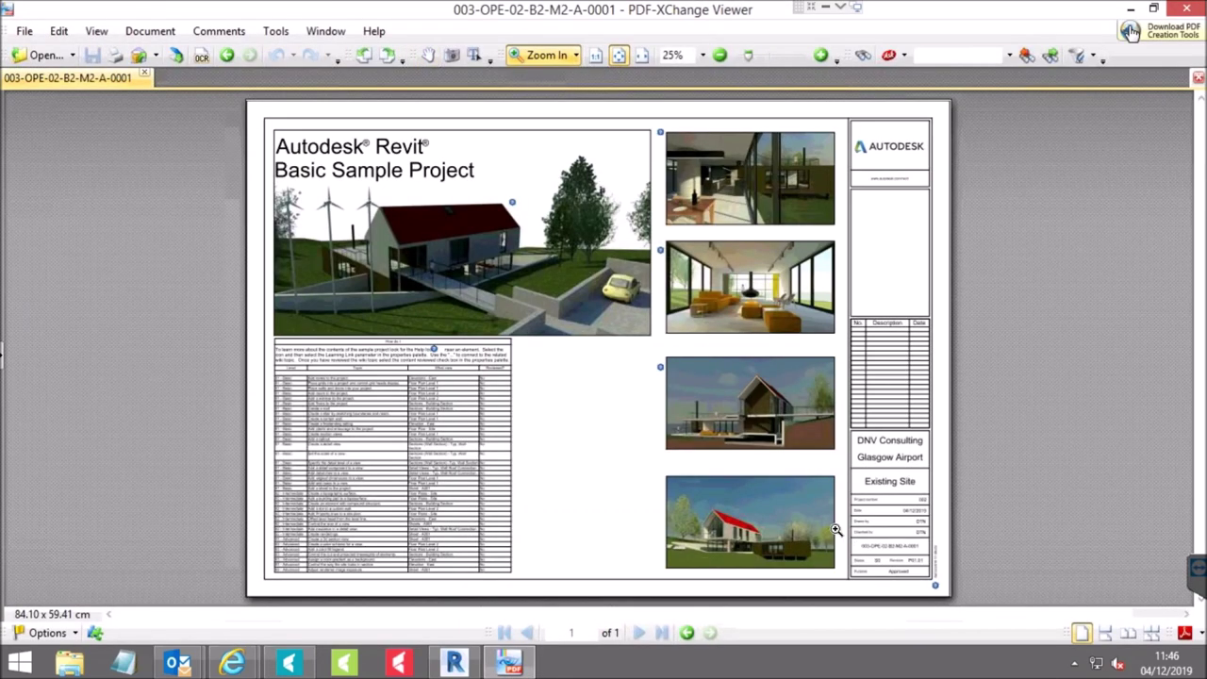
drag(955, 593, 830, 528)
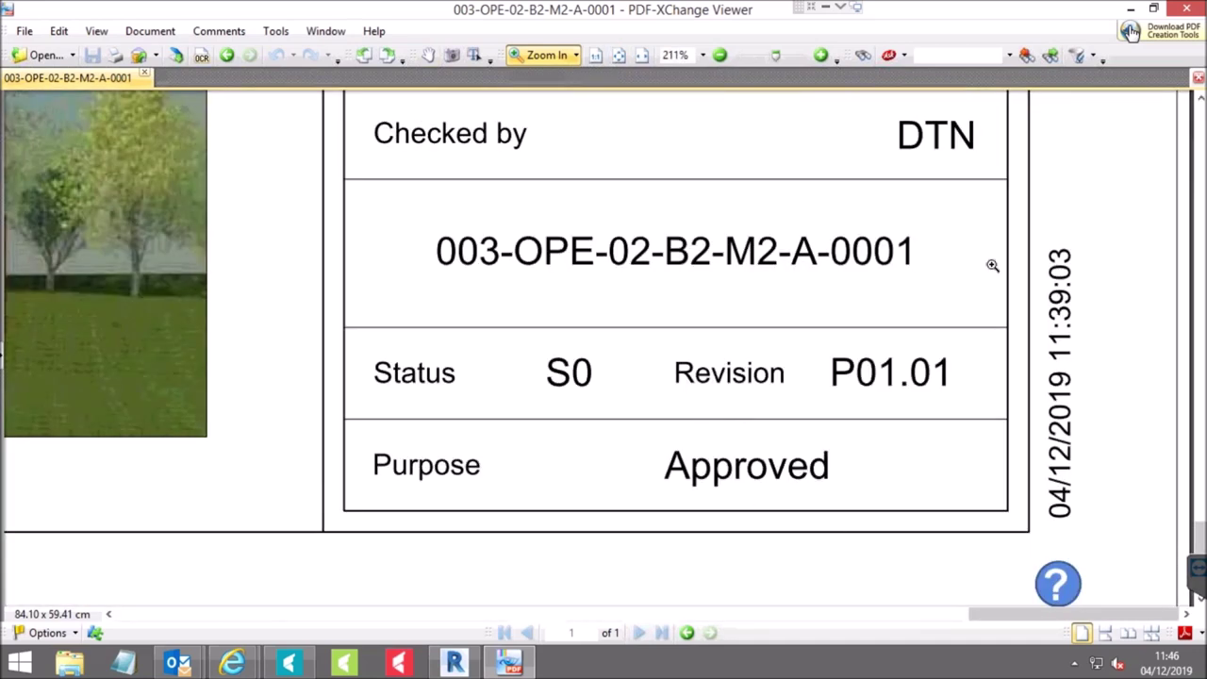
click(1186, 9)
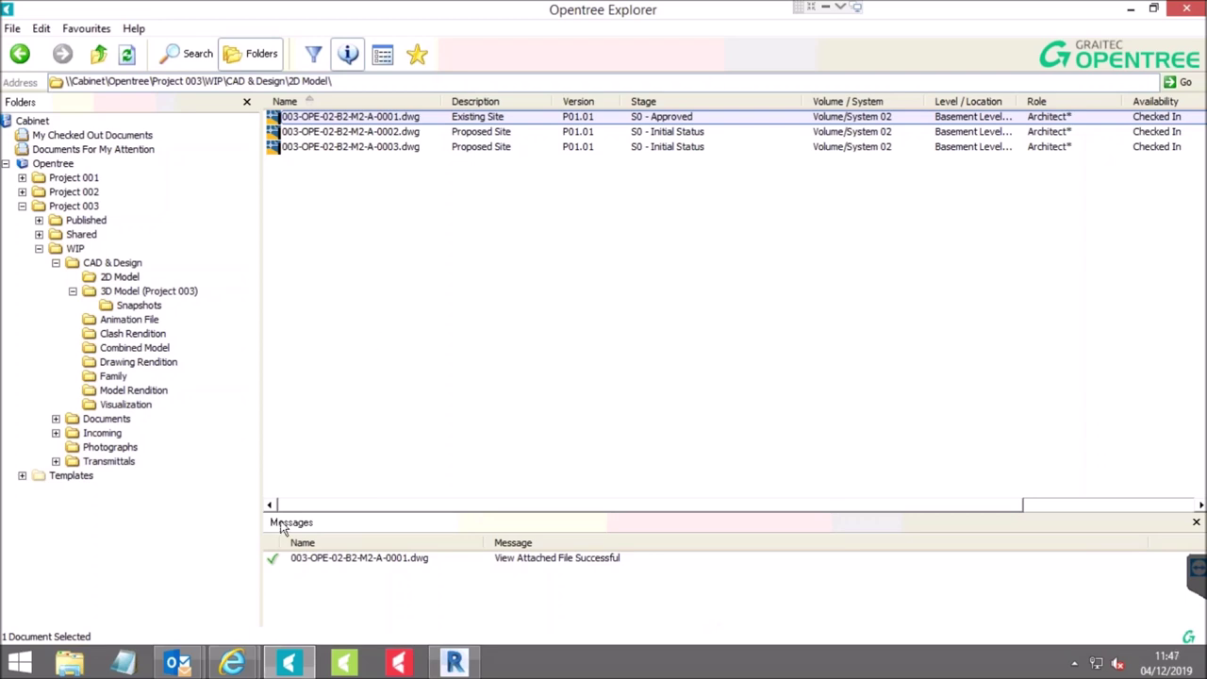
Switch to BIM 360 Document Management in the browser, look over the Opentree project files, and return to Opentree Explorer.
mouse_move(242, 660)
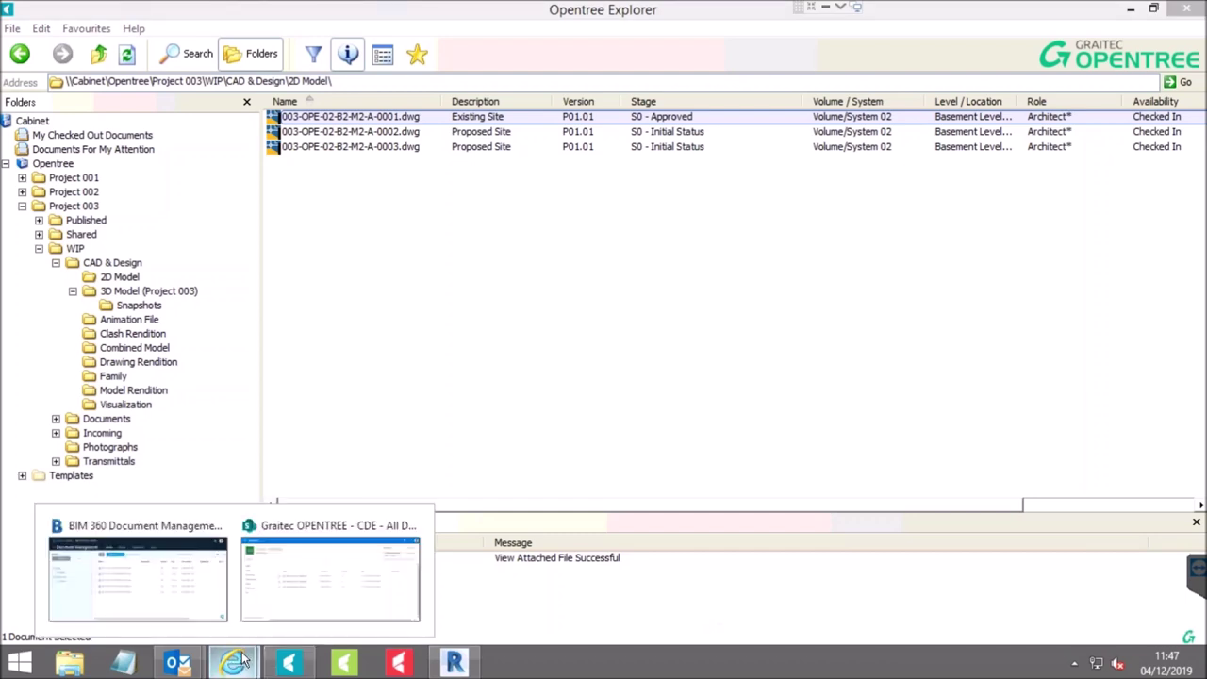
click(179, 596)
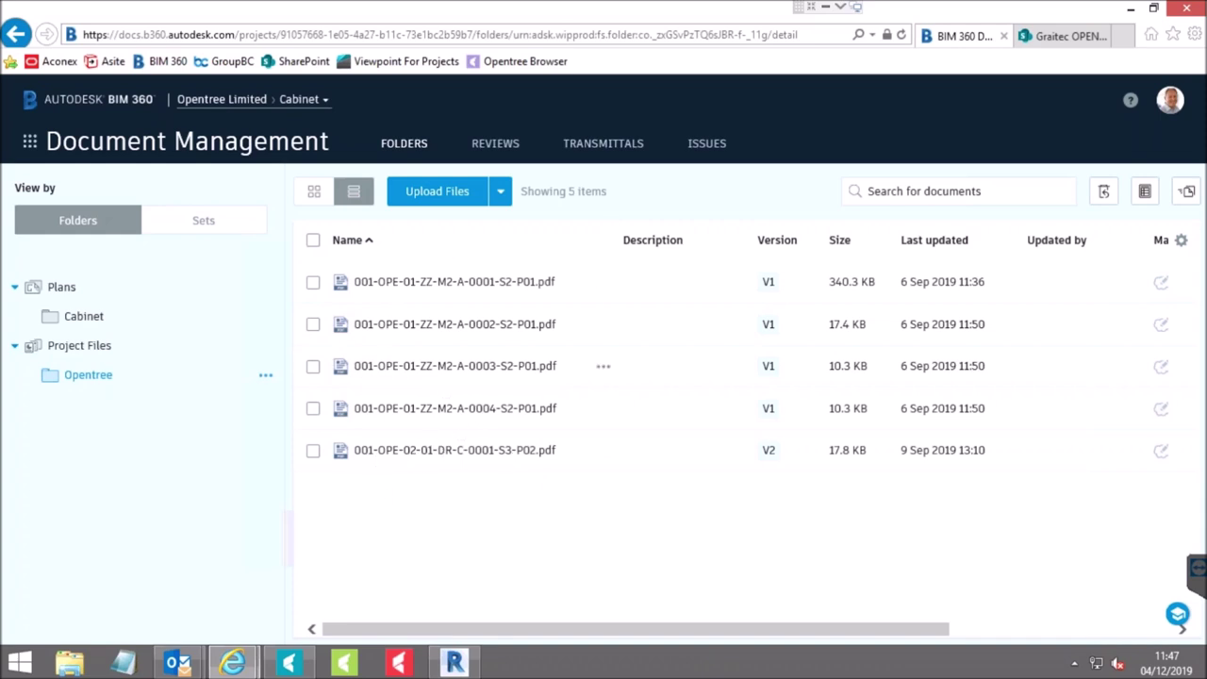
click(1129, 10)
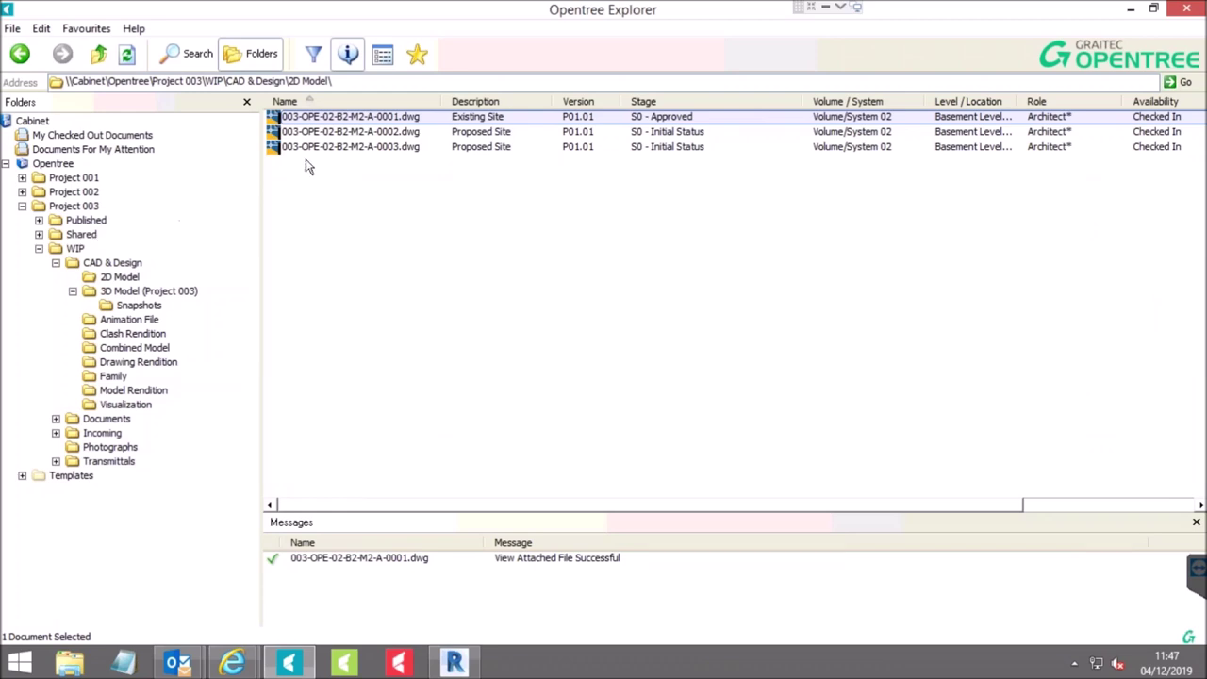
Share the approved Existing Site drawing 003-OPE-02-B2-M2-A-0001.dwg for S3 - For Review and Comment and finish the request.
right_click(347, 118)
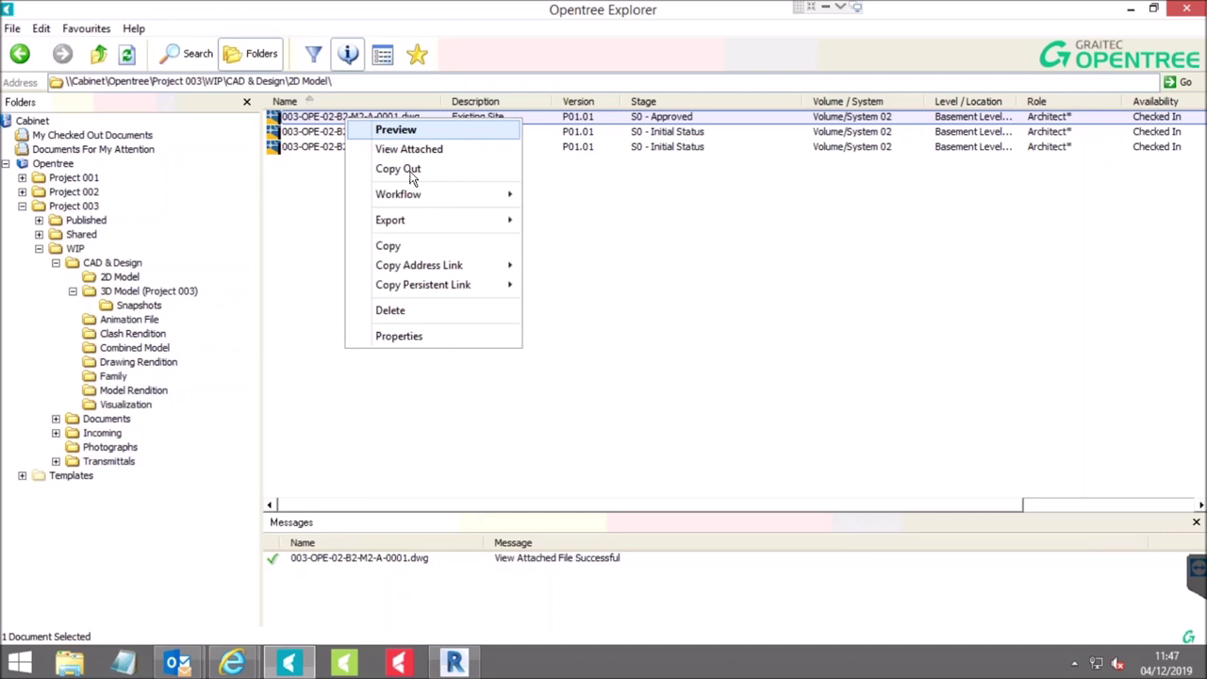
mouse_move(494, 196)
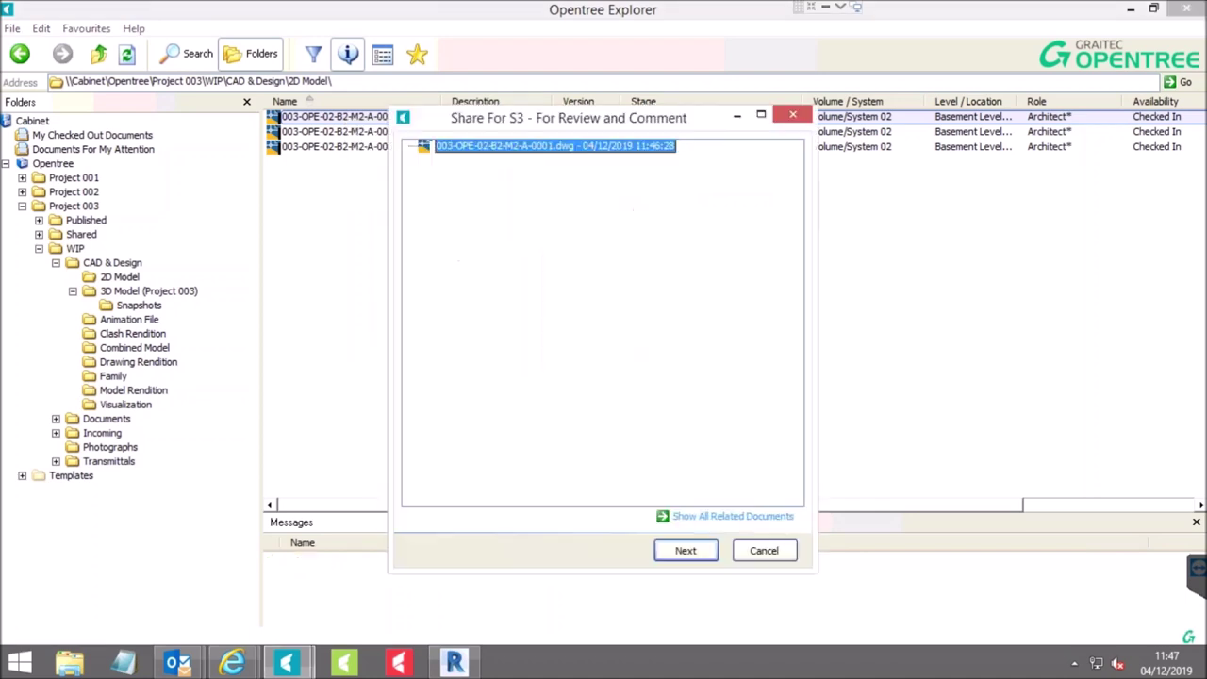
click(686, 551)
click(321, 447)
click(318, 204)
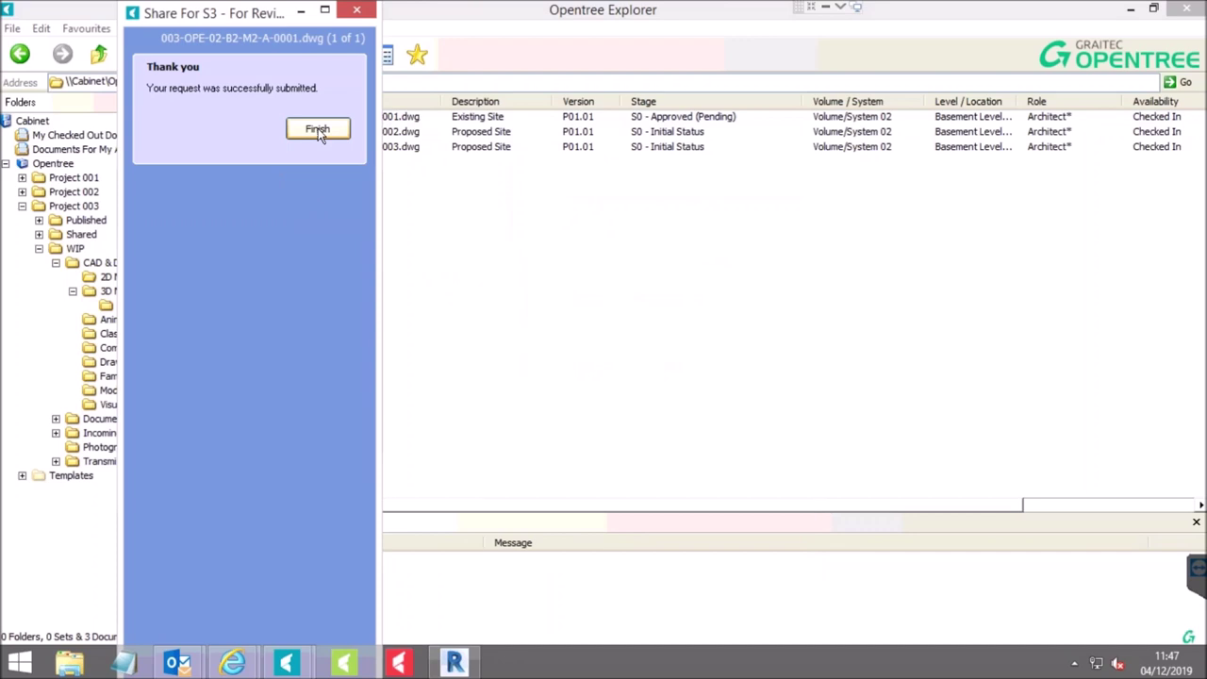
click(318, 129)
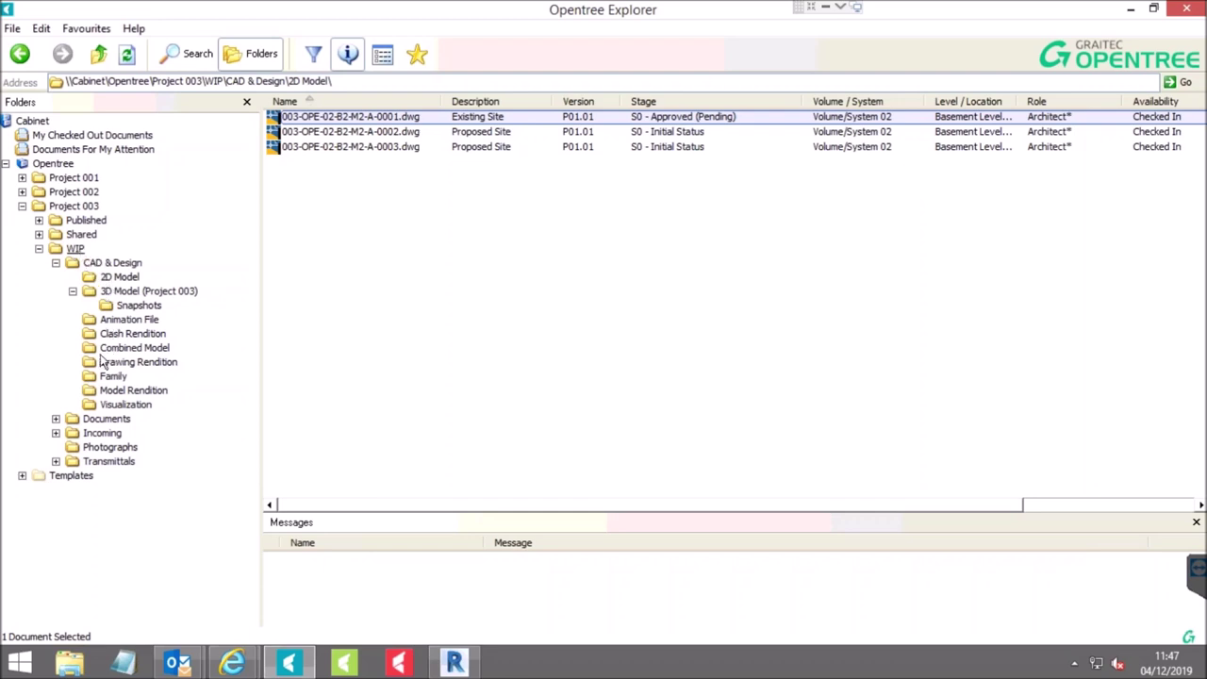
Check the Shared CAD & Design folder and the WIP 2D Model folder of Project 003 for the drawing's version and stage.
double_click(81, 238)
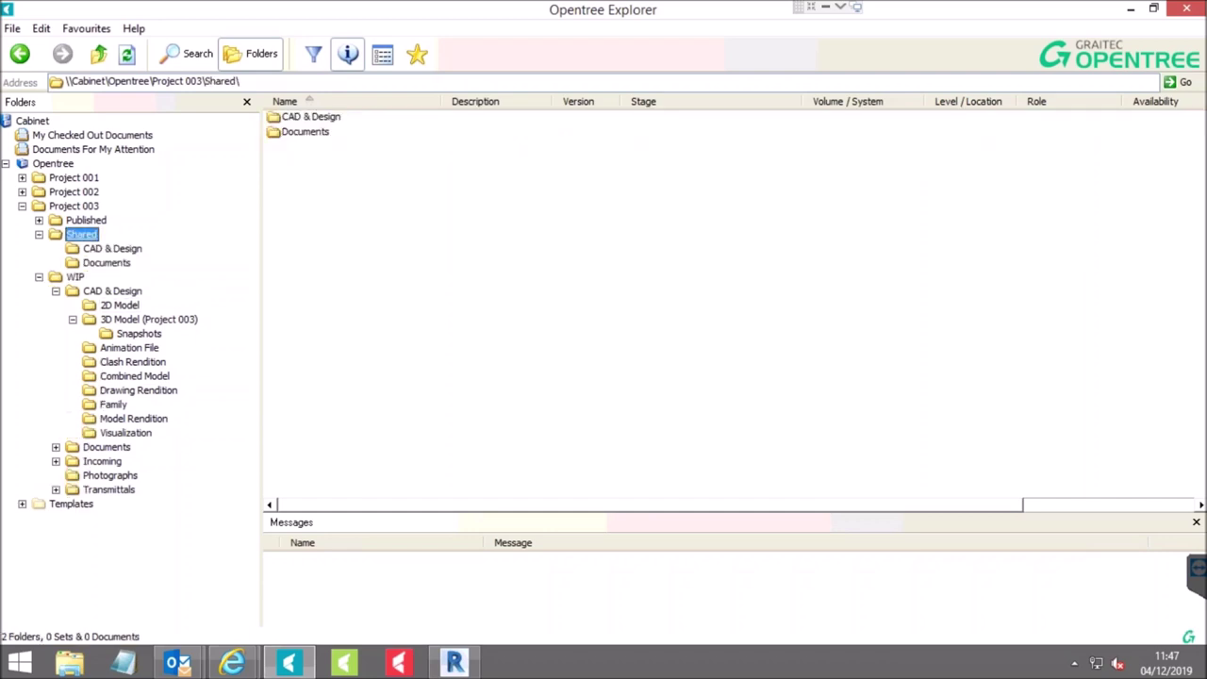
click(111, 248)
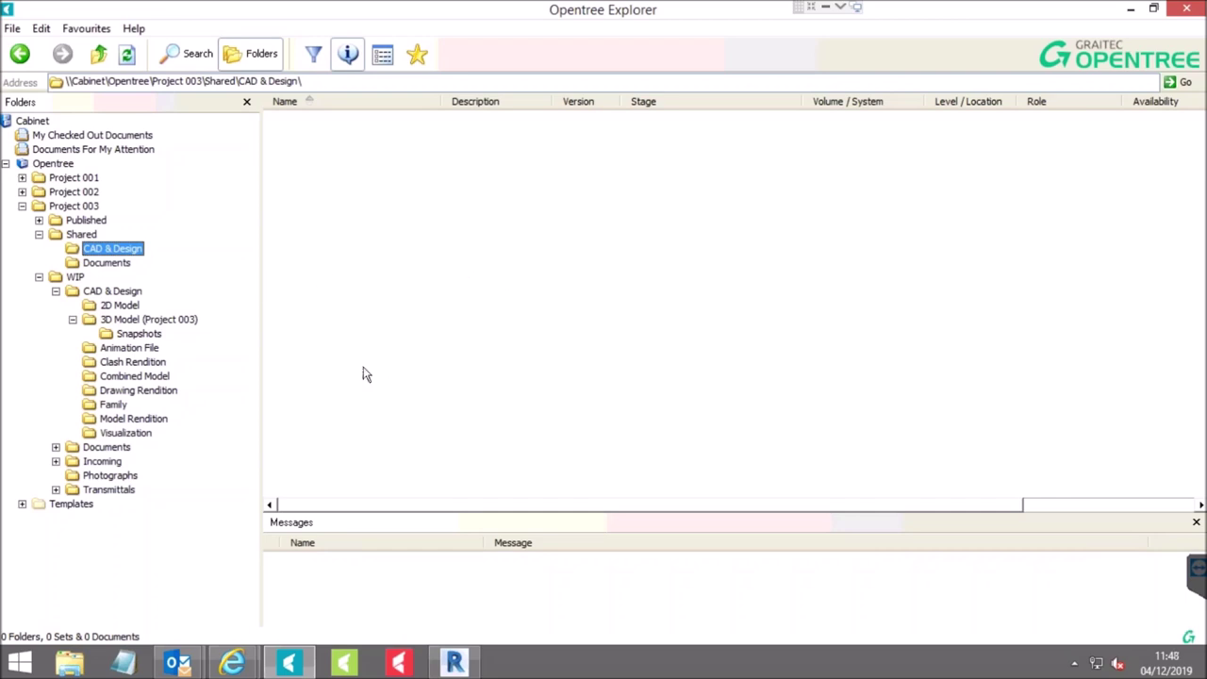
click(123, 306)
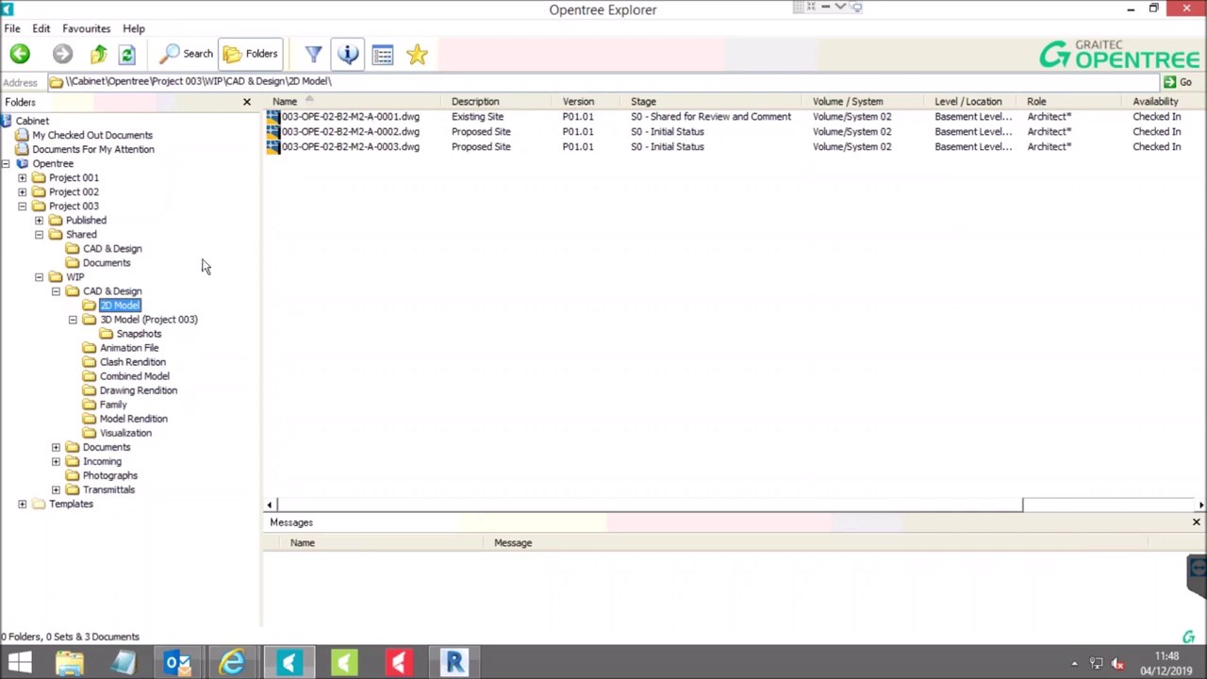
click(114, 249)
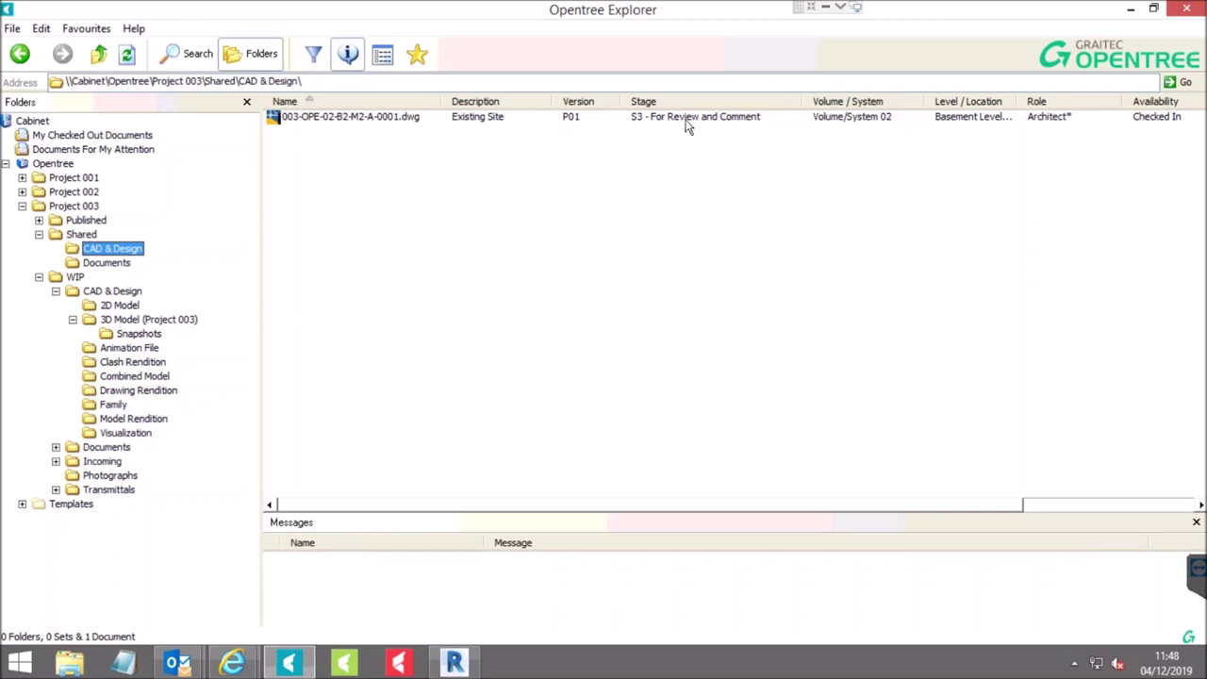
View the PDF attached to the shared drawing 003-OPE-02-B2-M2-A-0001.dwg, inspect the title block's status, revision and purpose, and close the viewer.
click(338, 121)
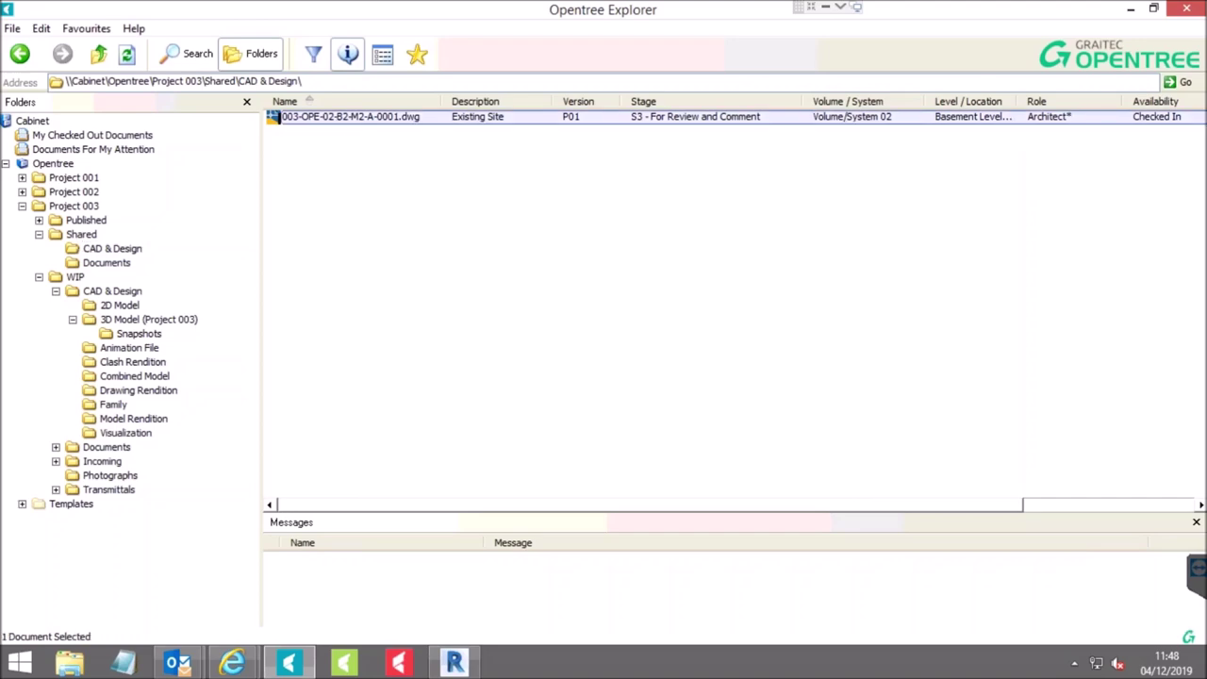
right_click(336, 119)
click(387, 149)
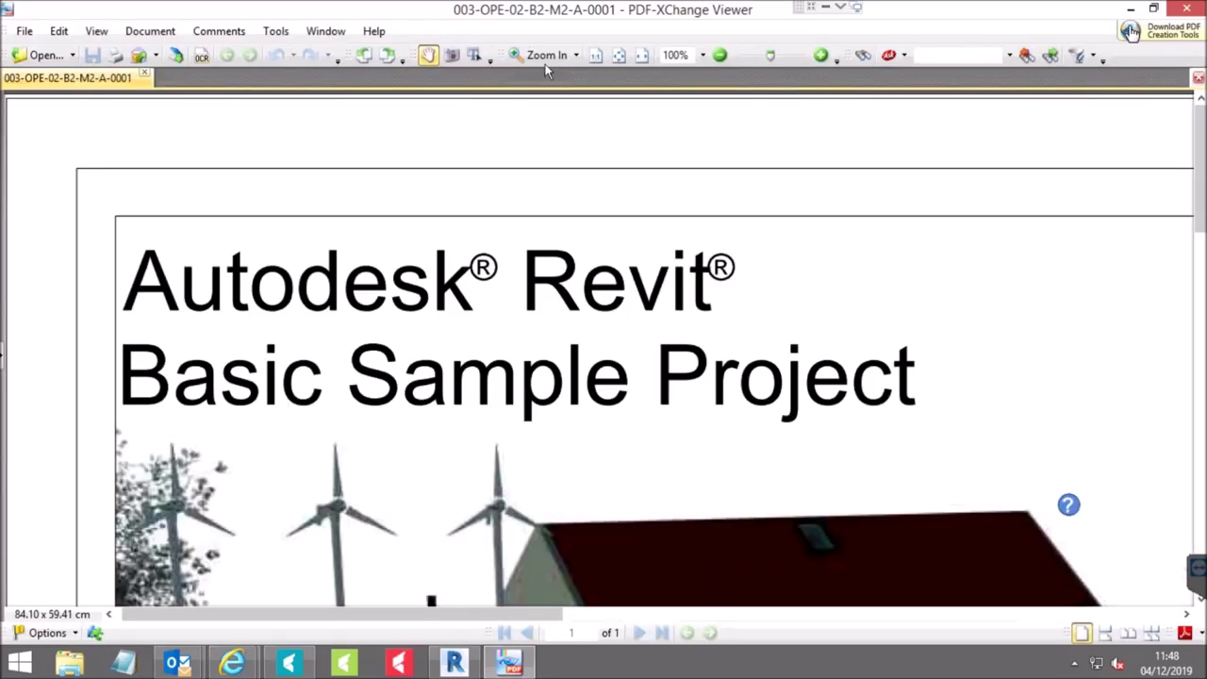
click(619, 55)
click(558, 55)
drag(830, 525, 963, 589)
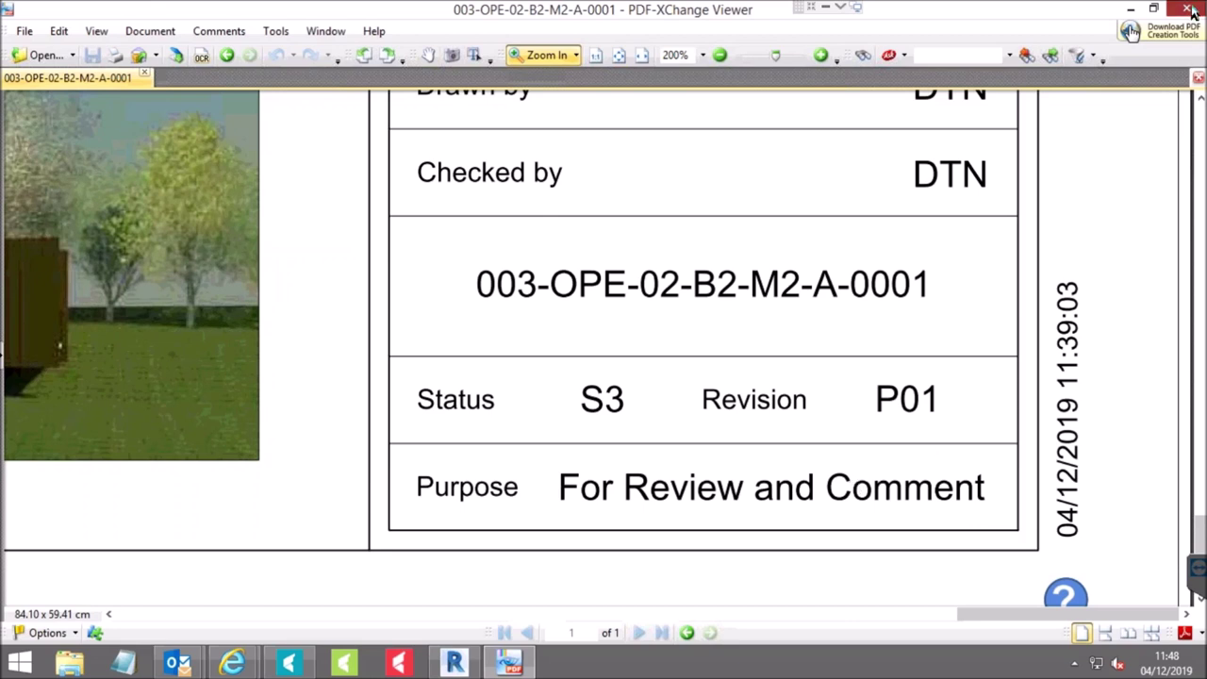
click(1188, 10)
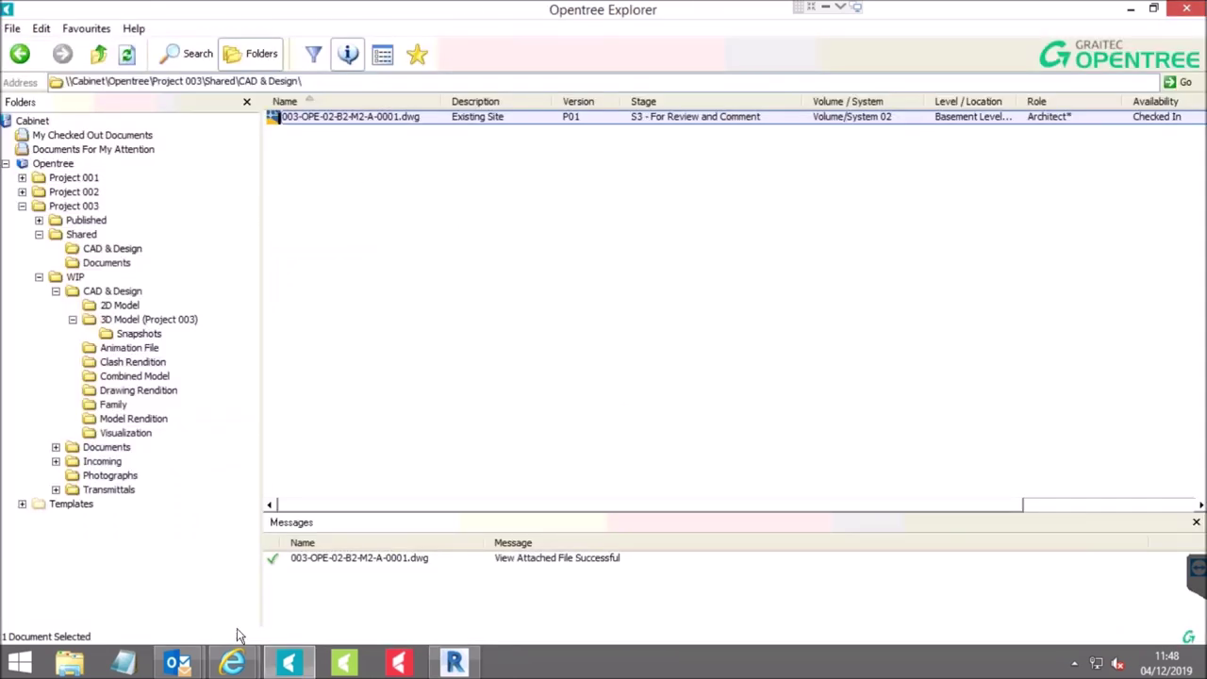
Switch to BIM 360 Document Management, open 003-OPE-02-B2-M2-A-0001-S3-P01.pdf, inspect its title block up close, close it and return to Opentree Explorer.
click(232, 663)
click(165, 594)
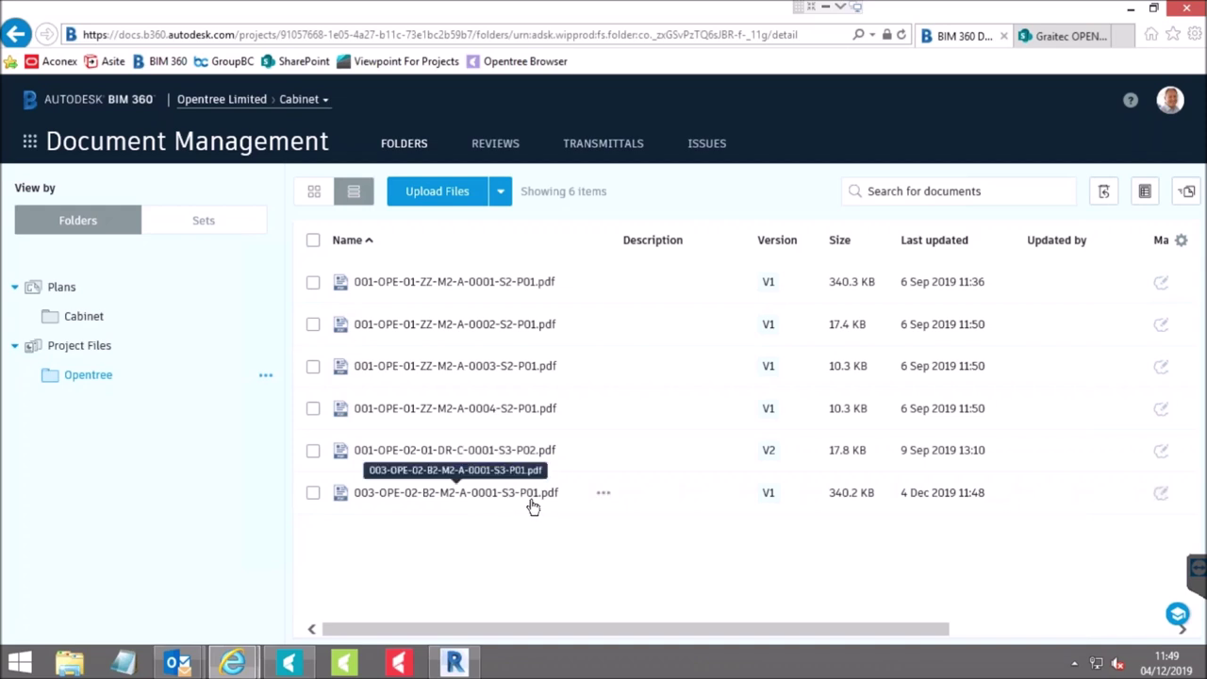
click(448, 502)
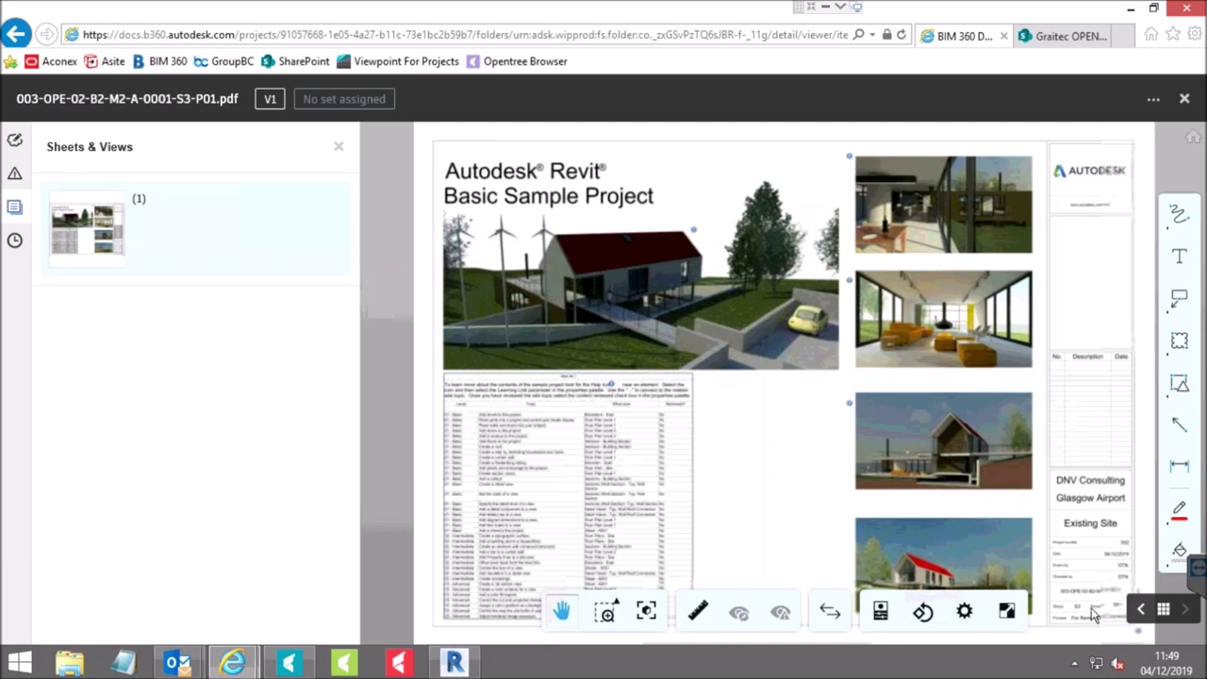
scroll(1089, 615, up, 2)
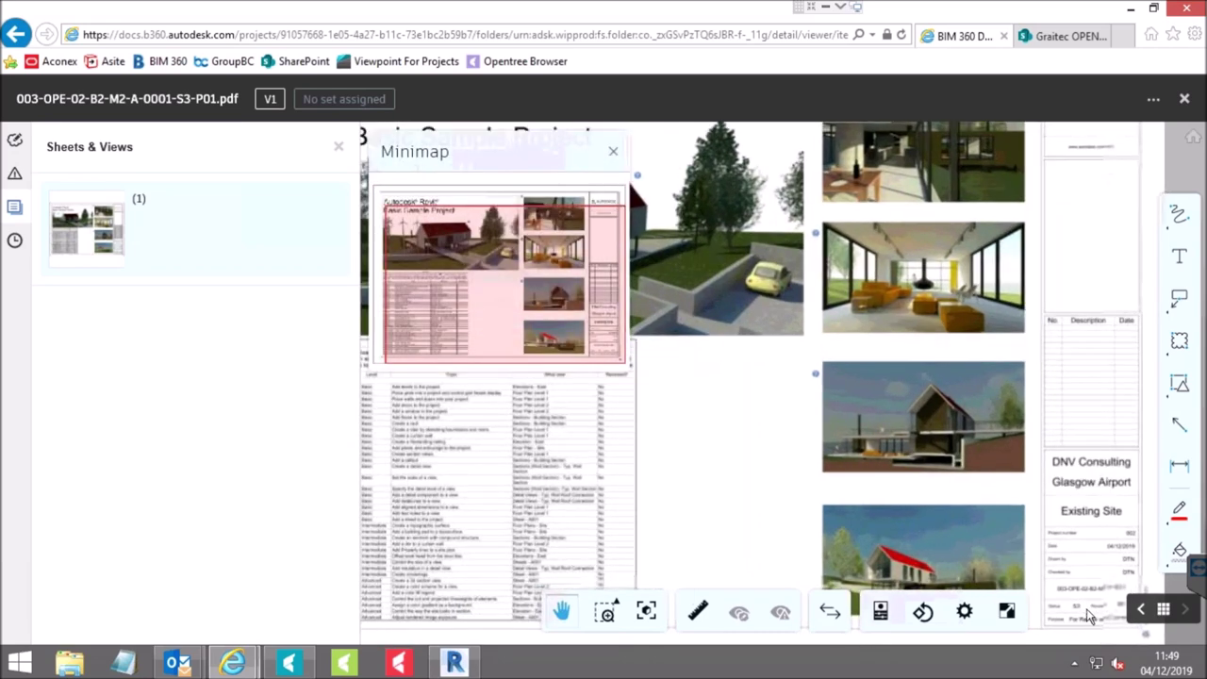
scroll(1089, 615, up, 2)
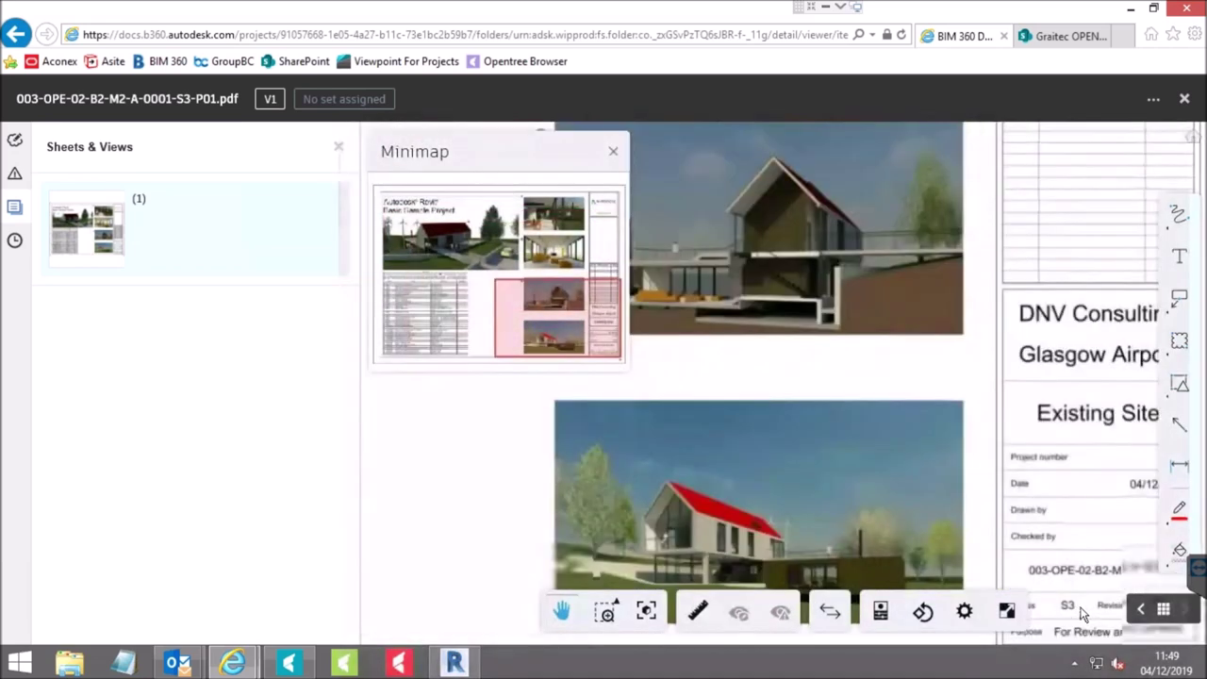
scroll(946, 464, up, 1)
drag(946, 465, 747, 408)
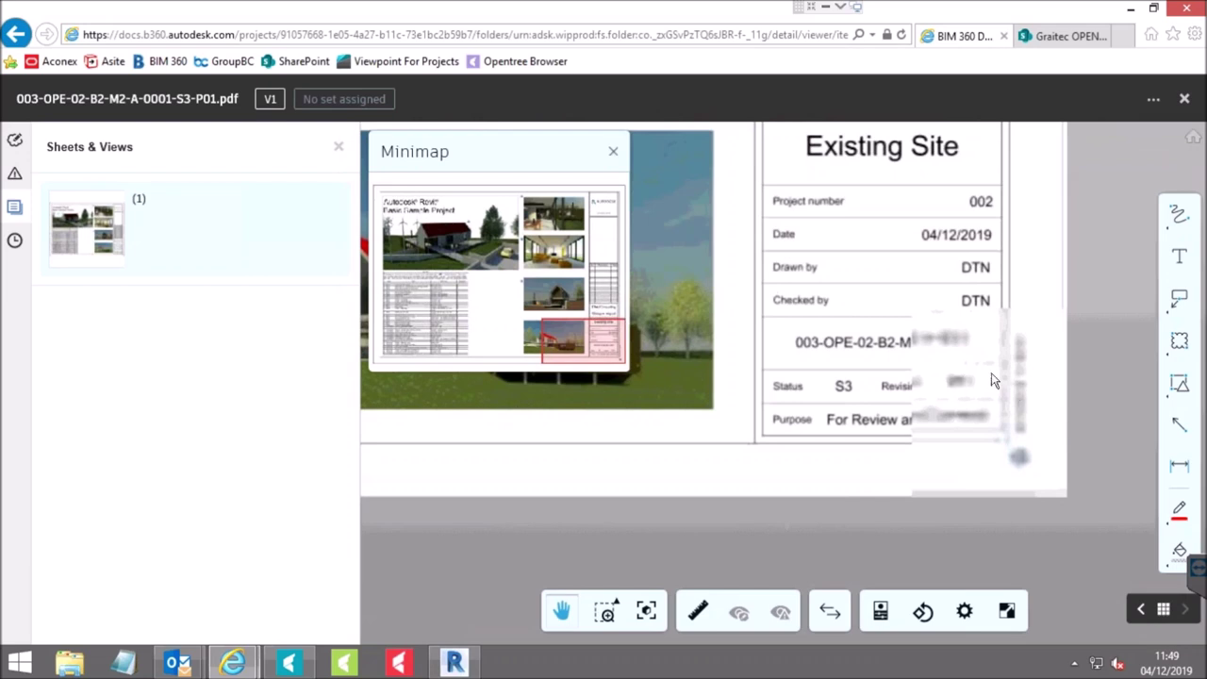
scroll(896, 384, down, 2)
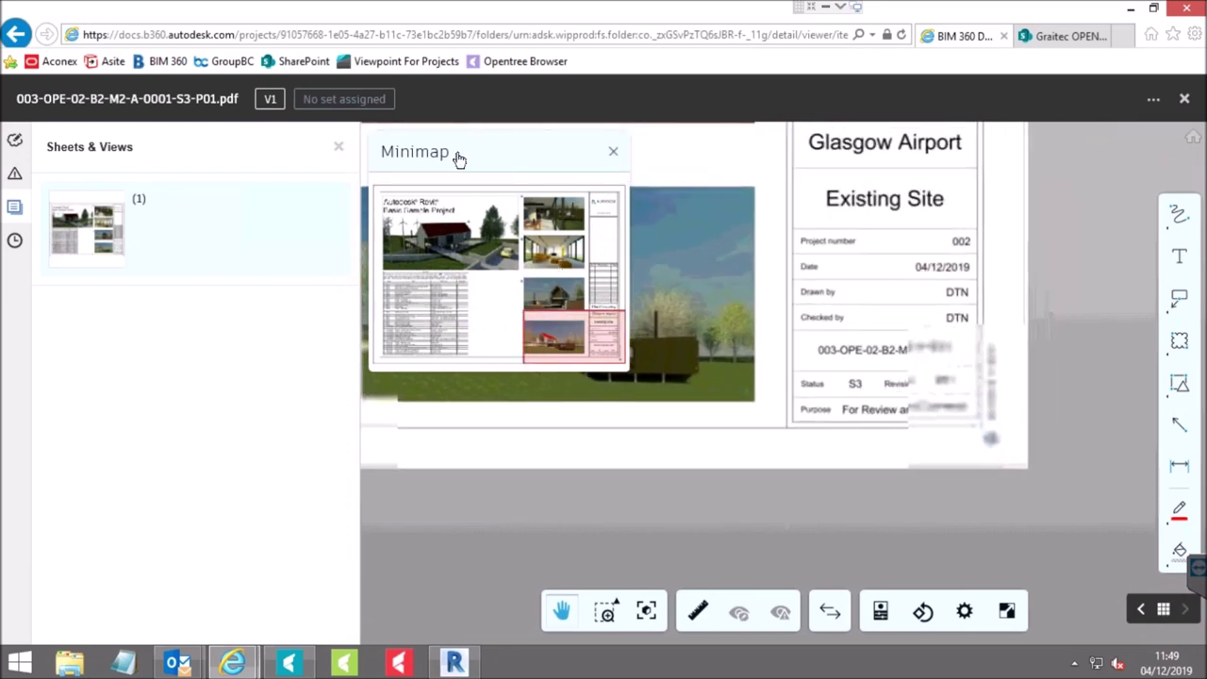
click(1185, 98)
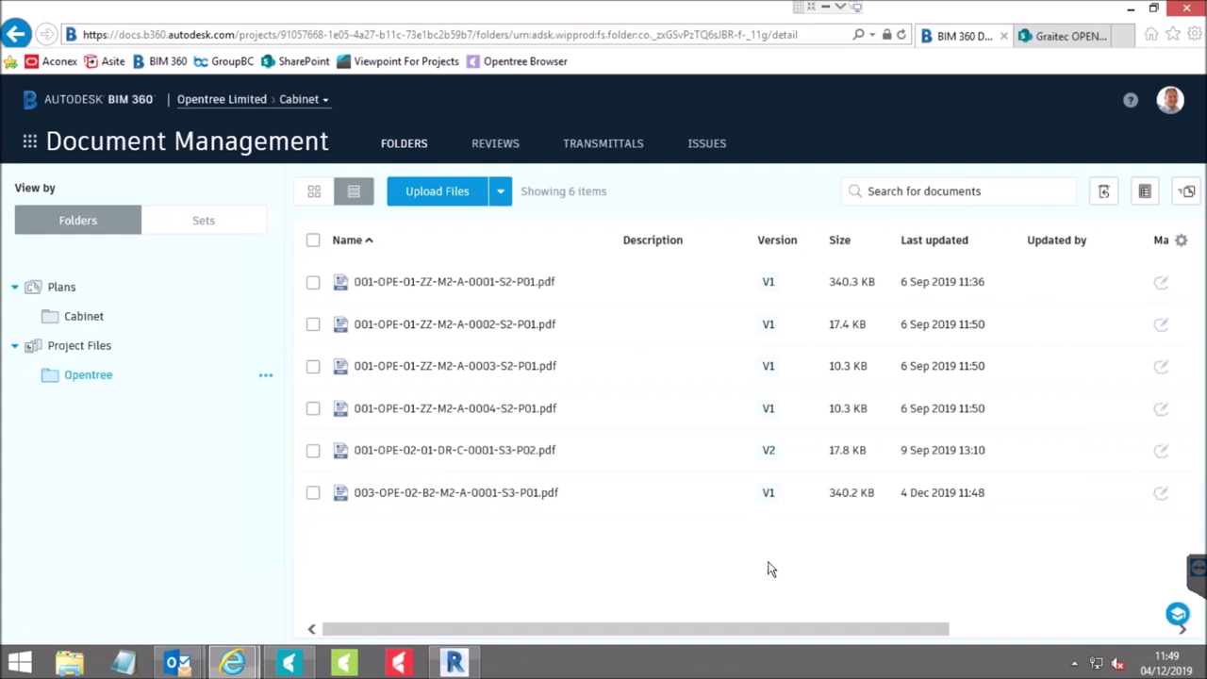
click(1130, 10)
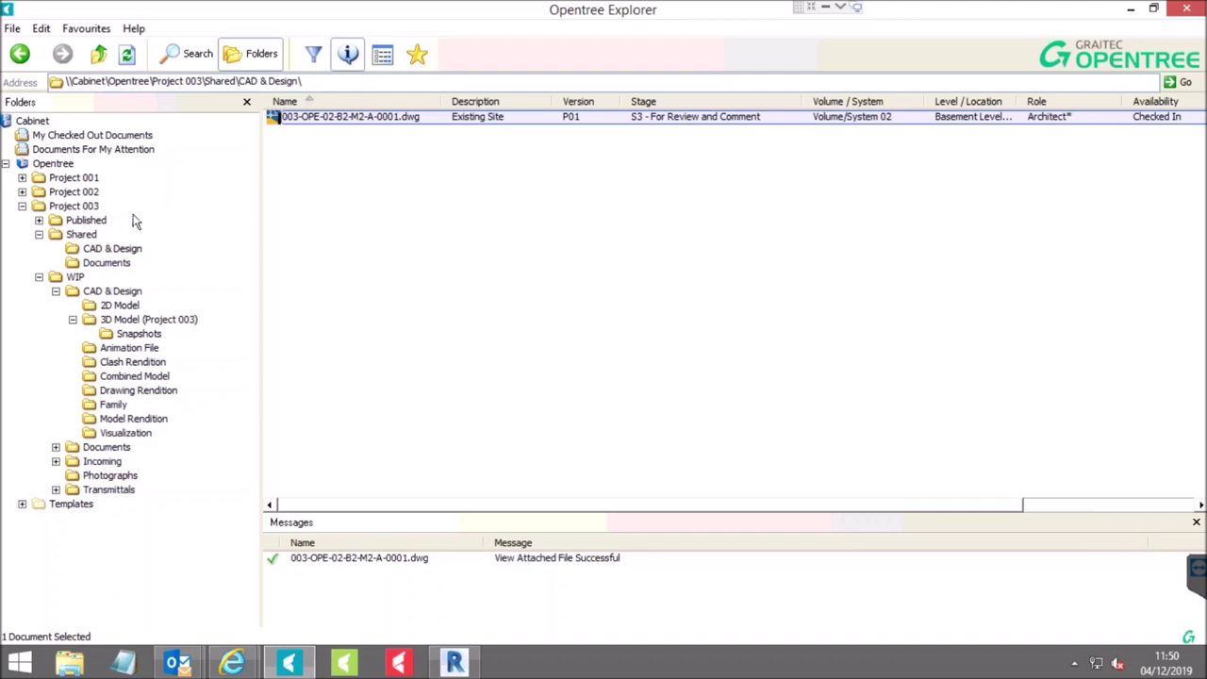
Publish the shared Existing Site drawing 003-OPE-02-B2-M2-A-0001.dwg for CR - Construction Record, leaving the note blank.
right_click(340, 118)
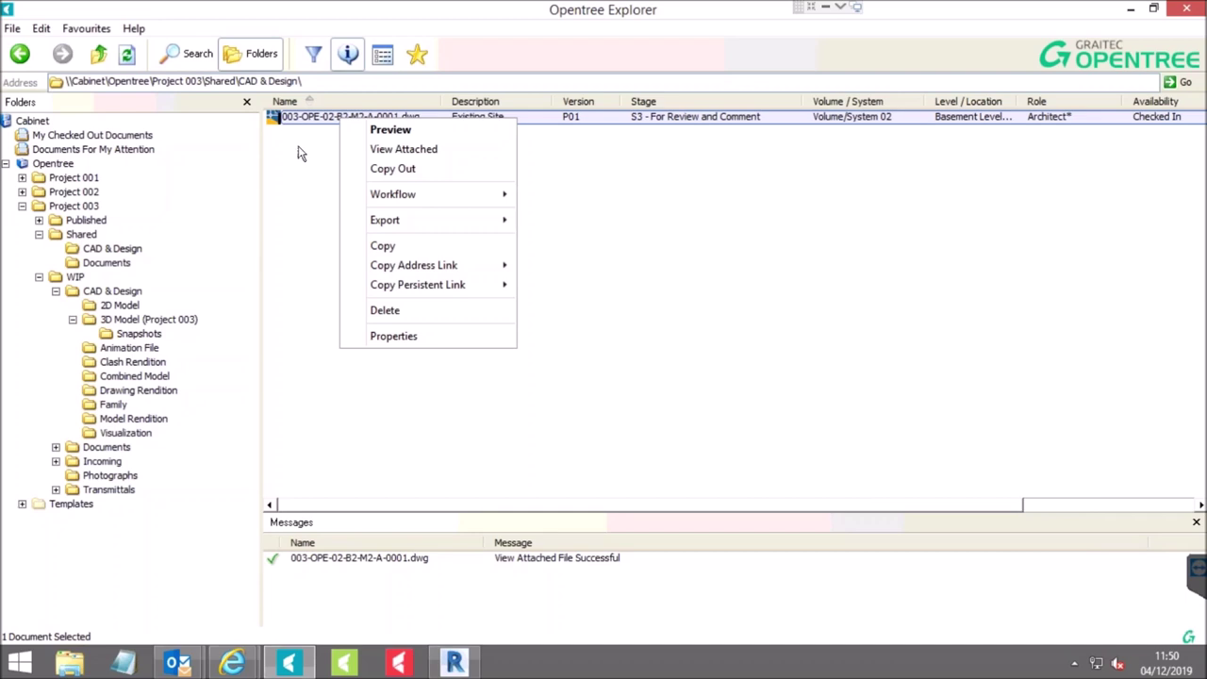
mouse_move(446, 195)
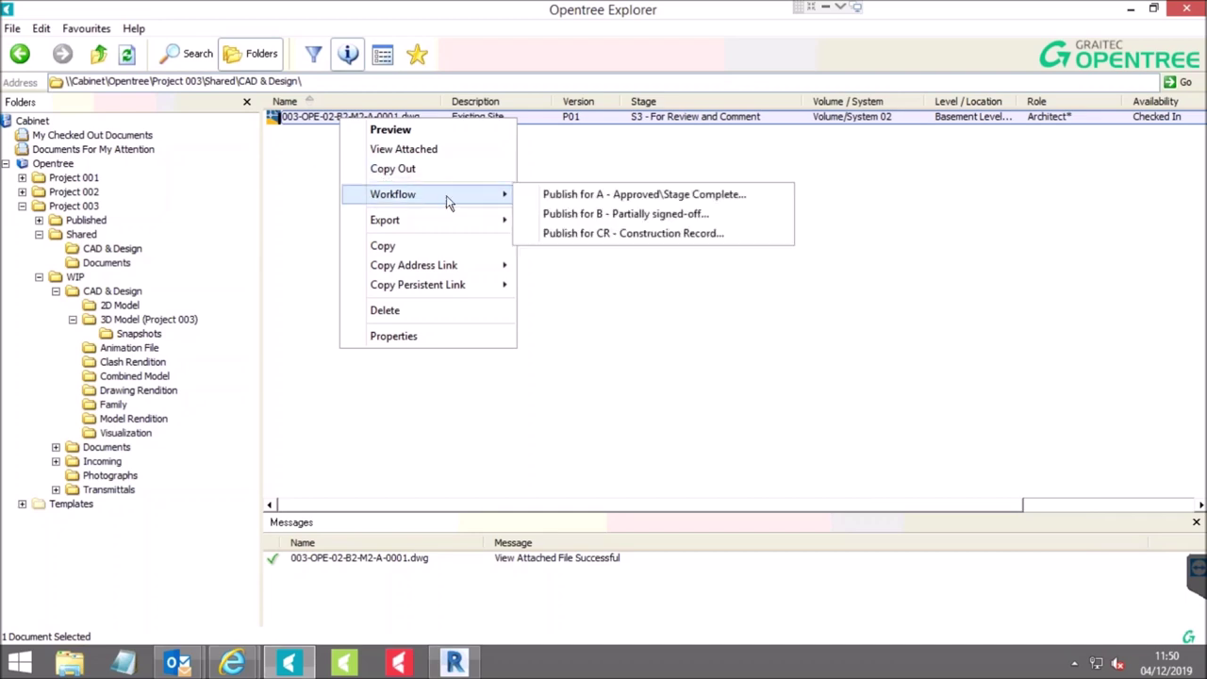
click(671, 236)
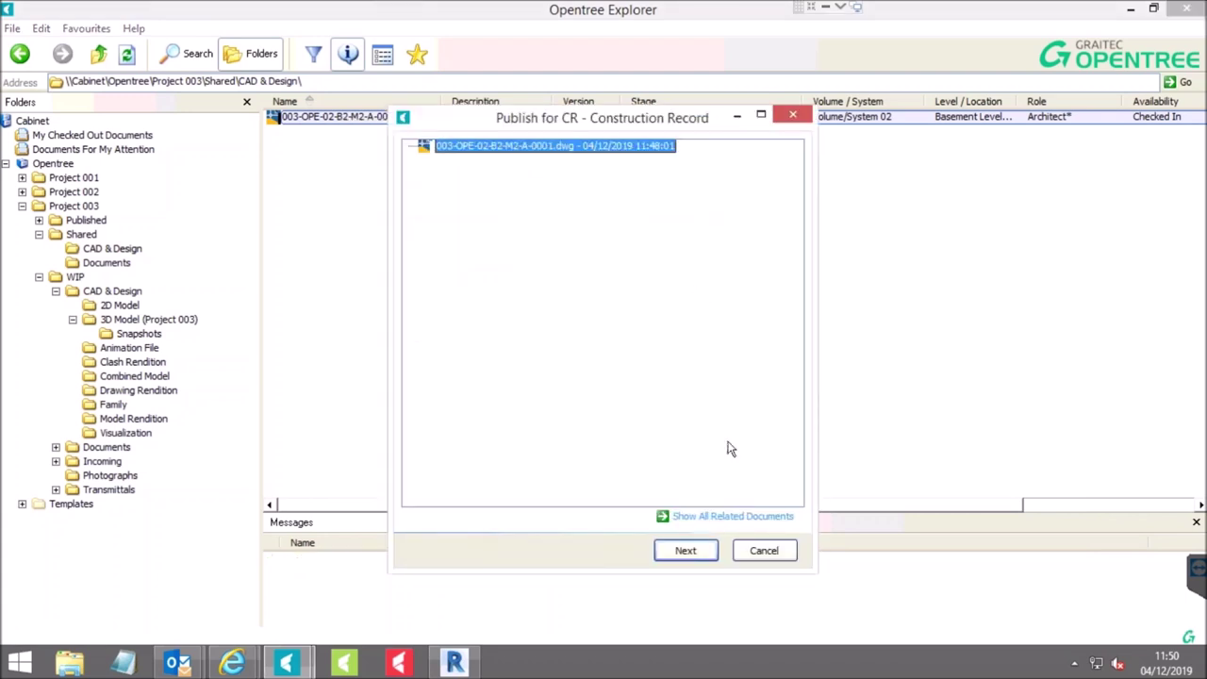
click(686, 550)
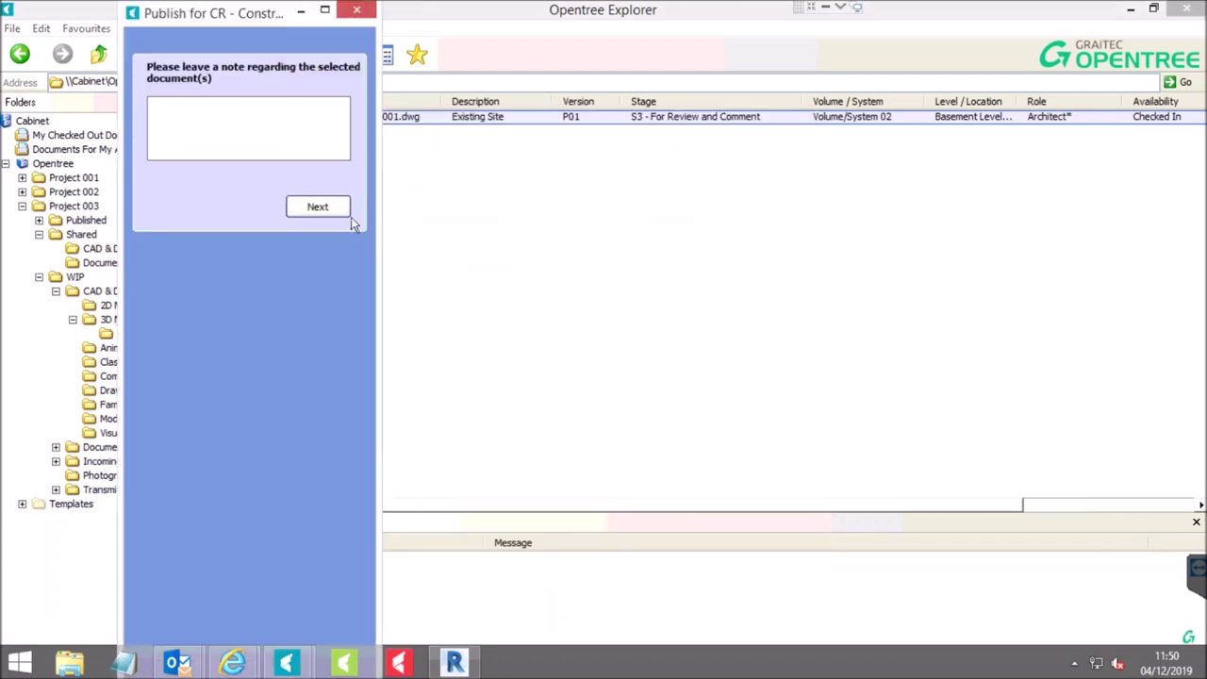
key(Return)
click(377, 126)
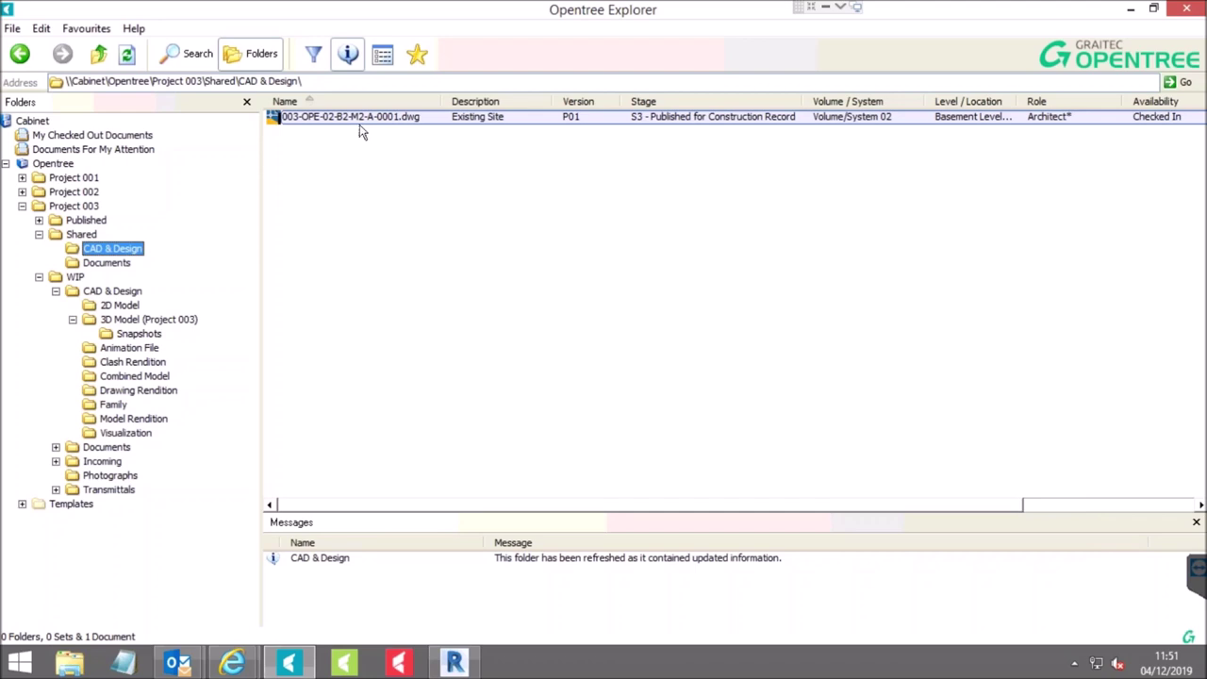
Check the Published folder of Project 003 for the Existing Site drawing's version and stage.
click(99, 222)
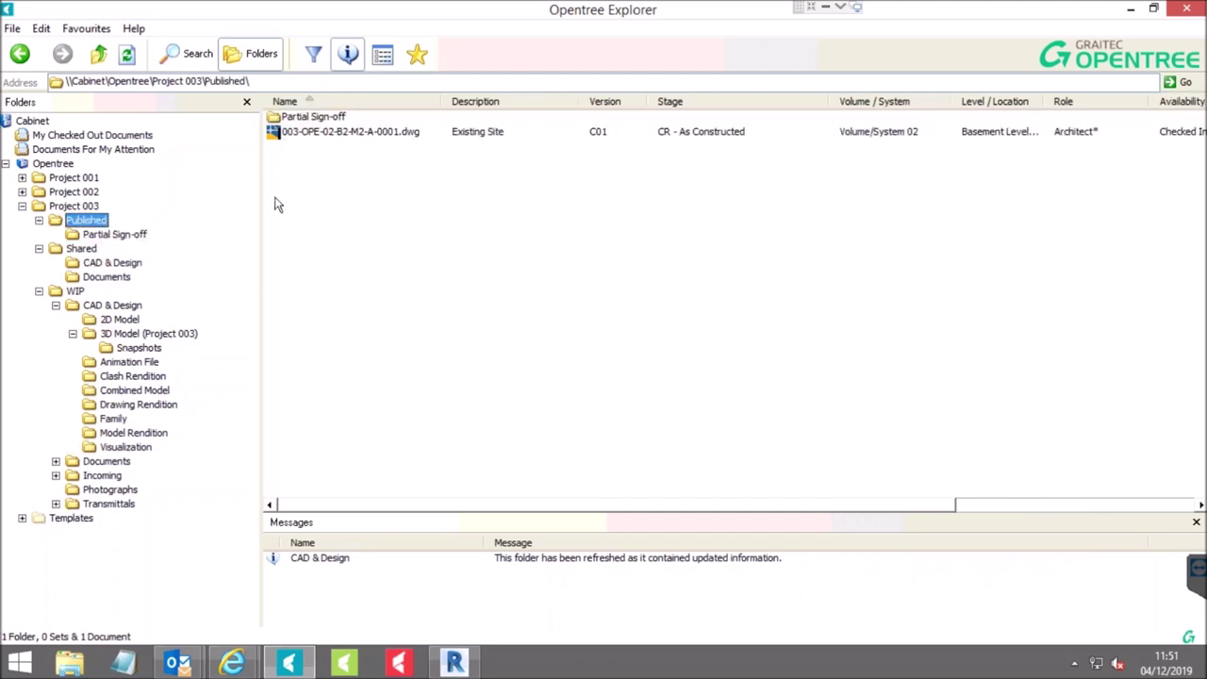
click(367, 138)
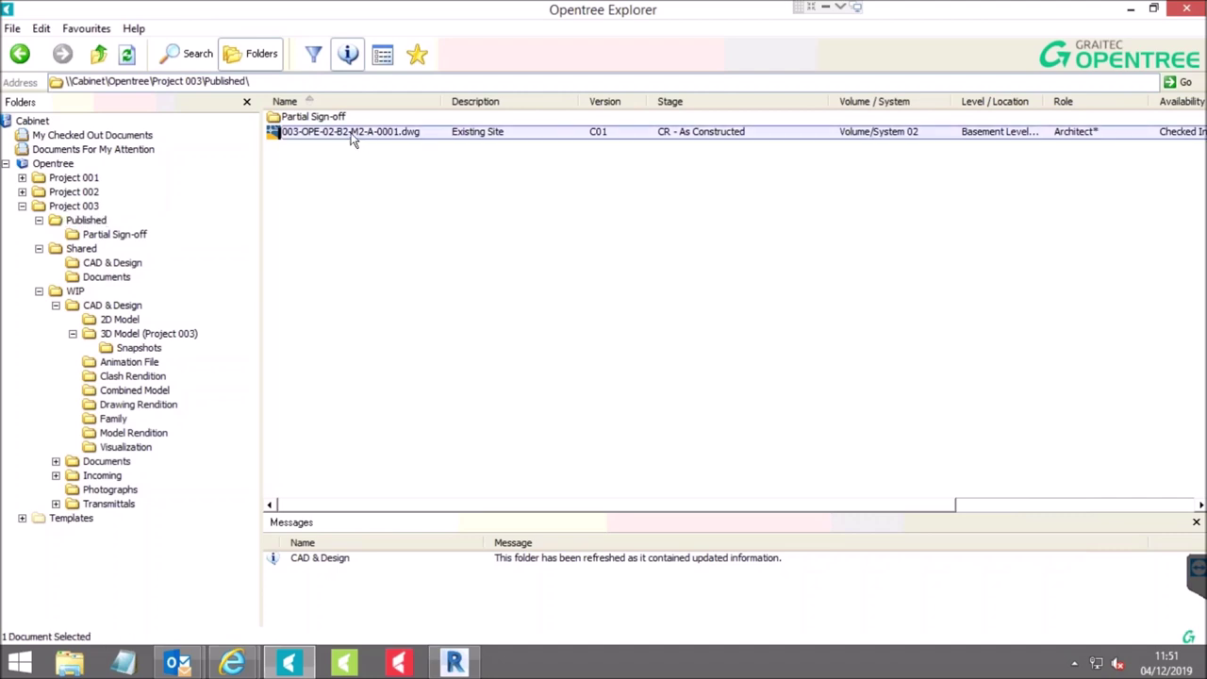
right_click(354, 138)
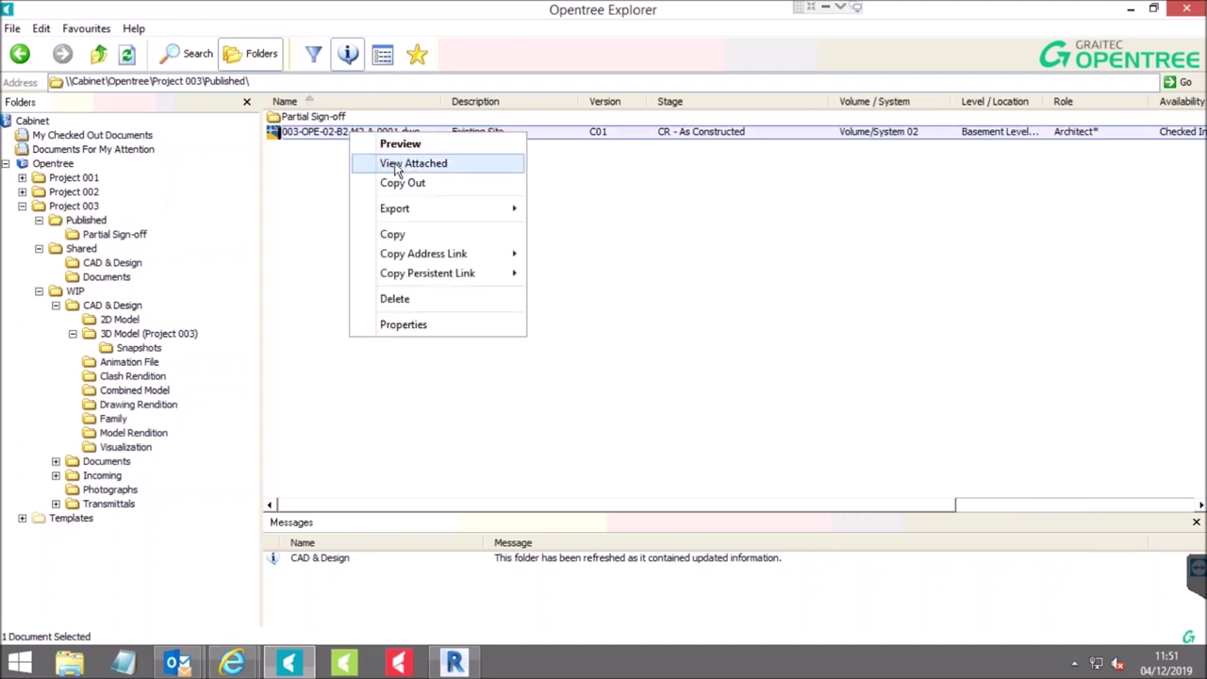
click(326, 179)
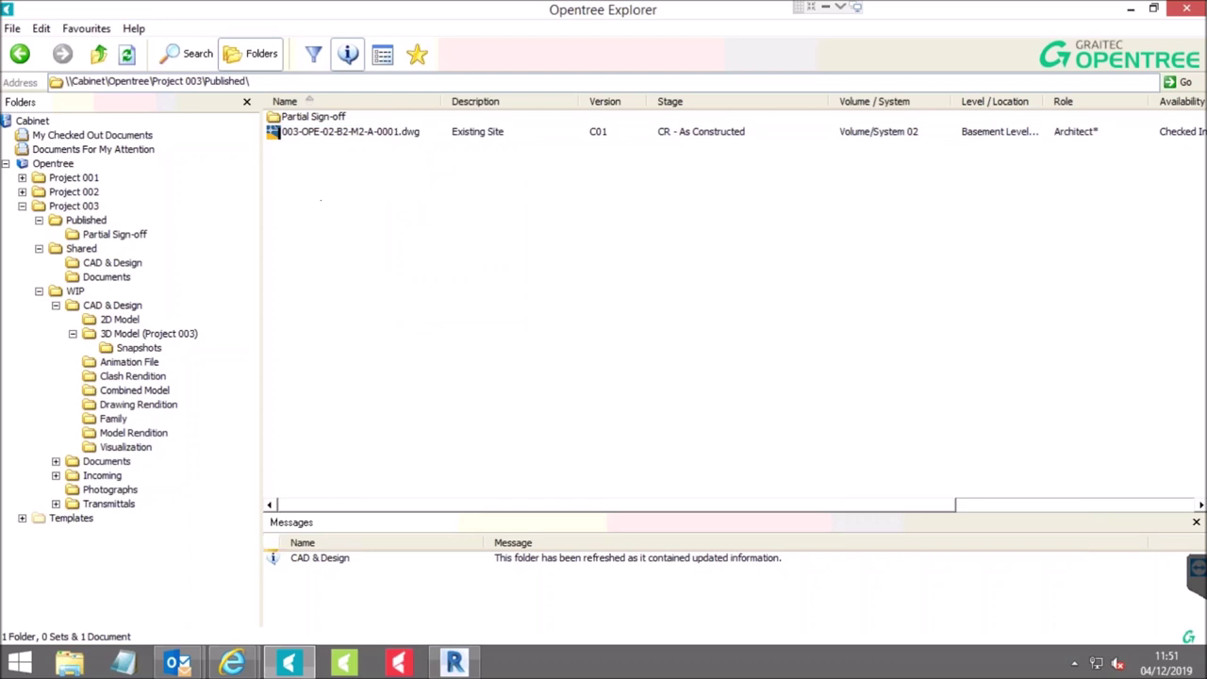
Switch to BIM 360 Document Management and review the version history of 003-OPE-02-B2-M2-A-0001-CR-C01.pdf, closing it when done.
click(236, 664)
click(158, 580)
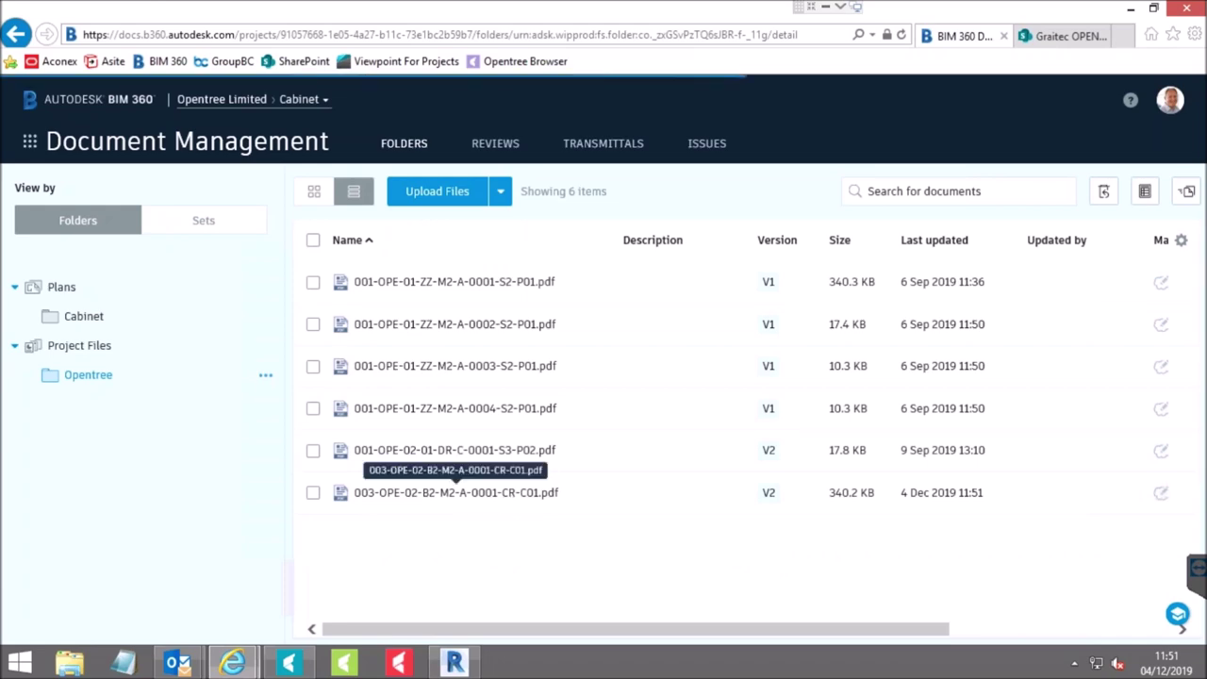
click(770, 493)
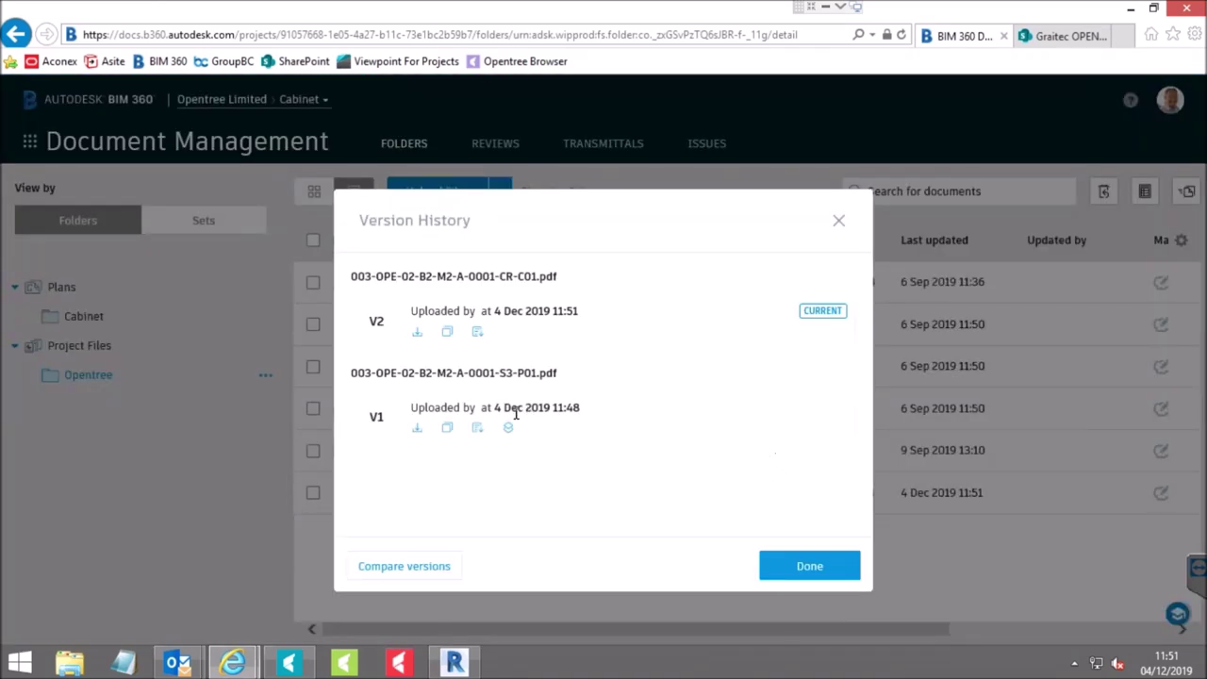
click(839, 222)
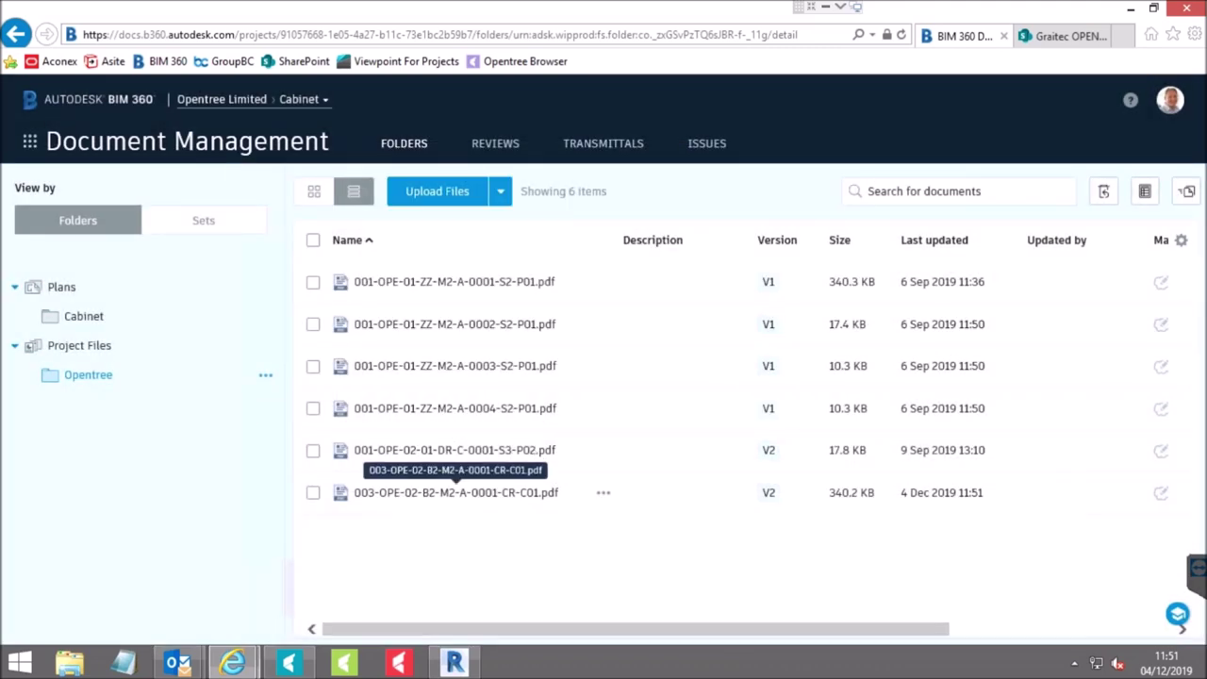
Open 003-OPE-02-B2-M2-A-0001-CR-C01.pdf, inspect the title block's status, revision and purpose up close, and close the document.
click(500, 493)
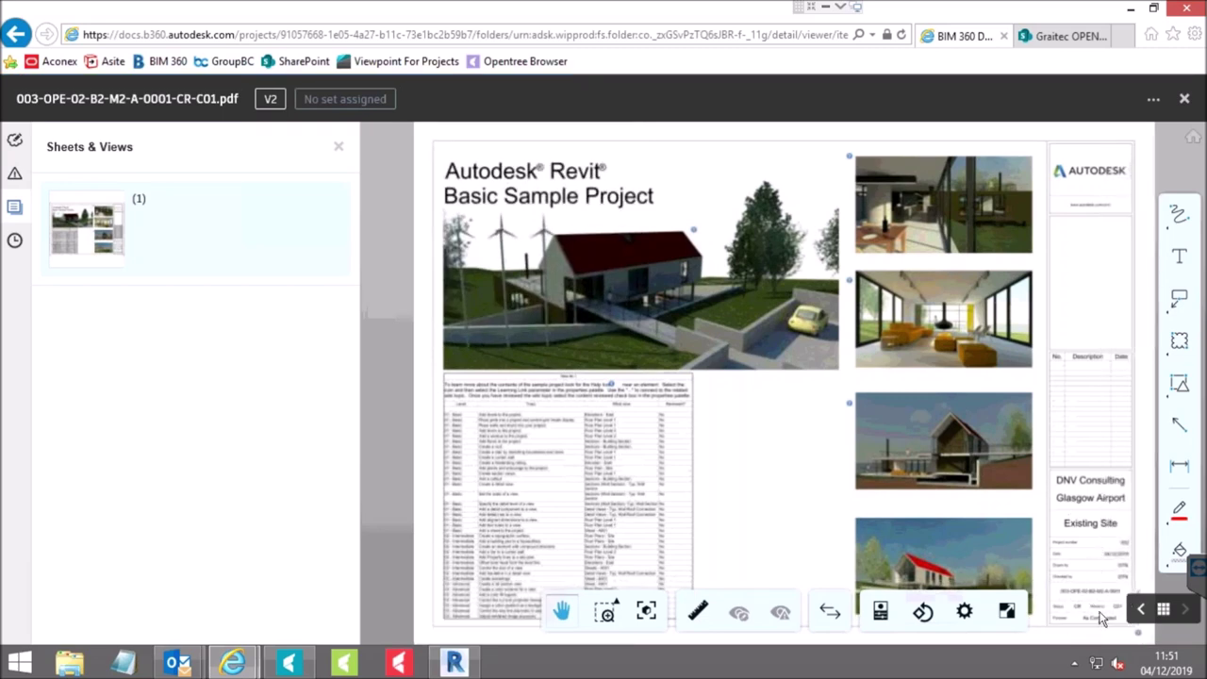
scroll(1099, 611, up, 1)
scroll(1094, 603, up, 3)
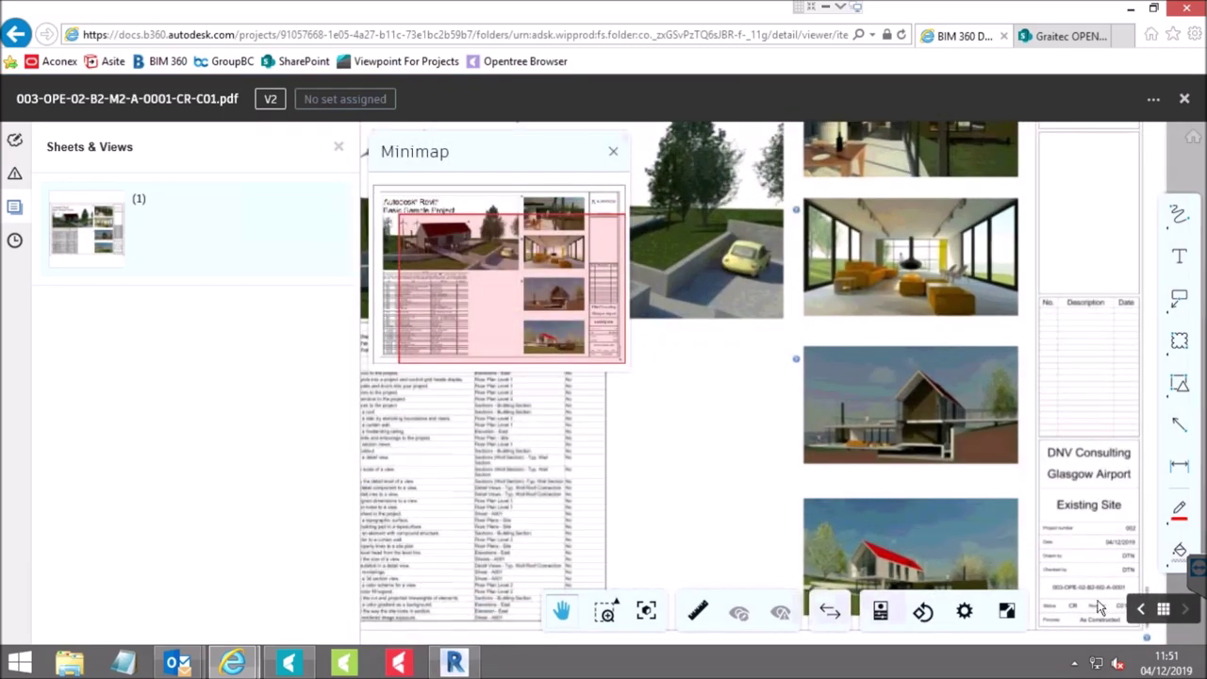
scroll(882, 397, up, 4)
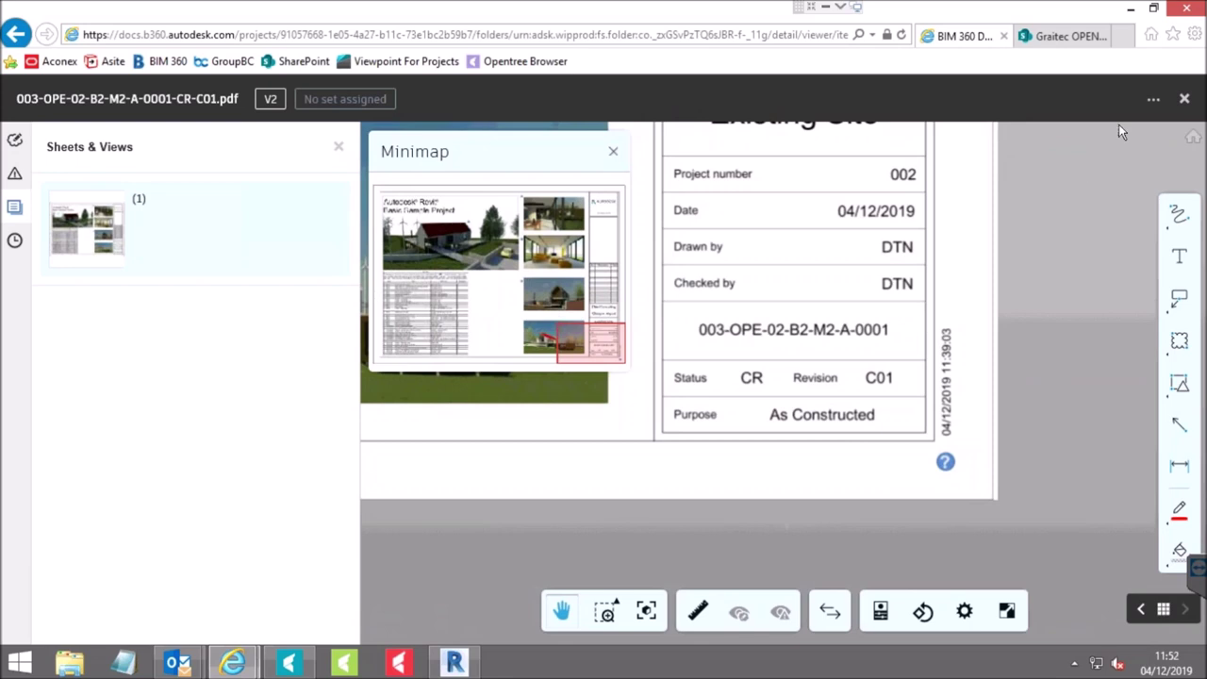
click(1185, 100)
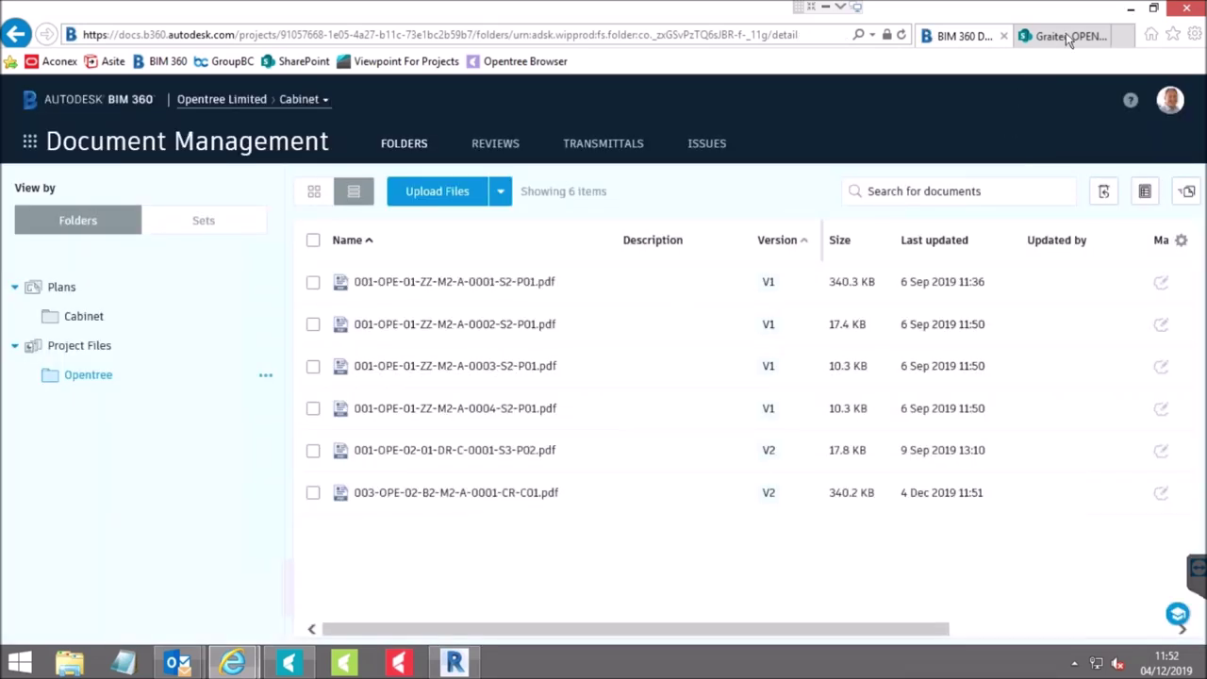
Look over the SharePoint CDE documents, then back in Opentree Explorer check Project 003's WIP 3D Model and Shared CAD & Design folders.
key(ctrl+Tab)
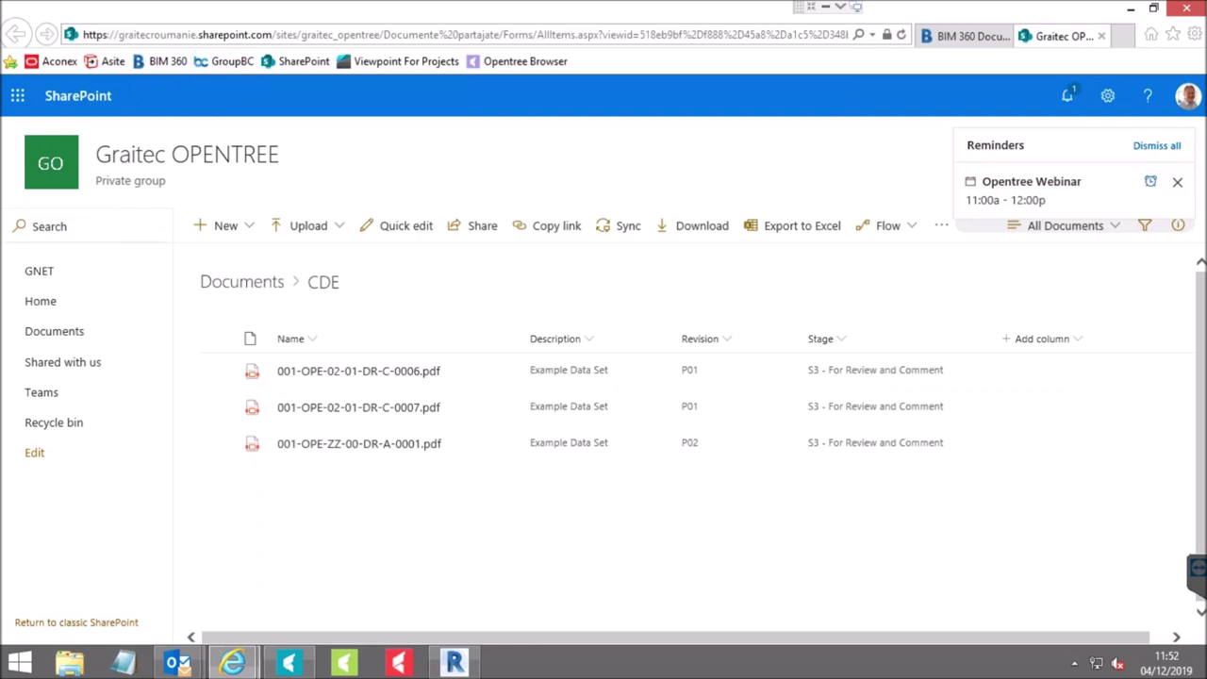
click(1131, 12)
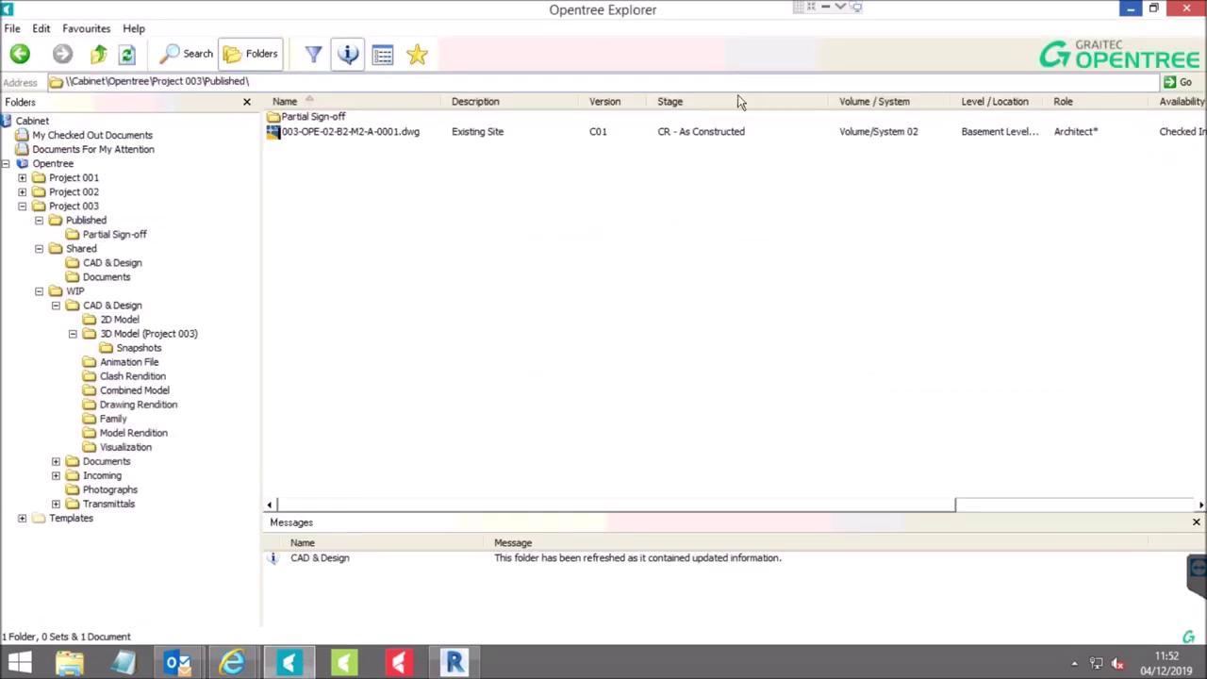
click(141, 336)
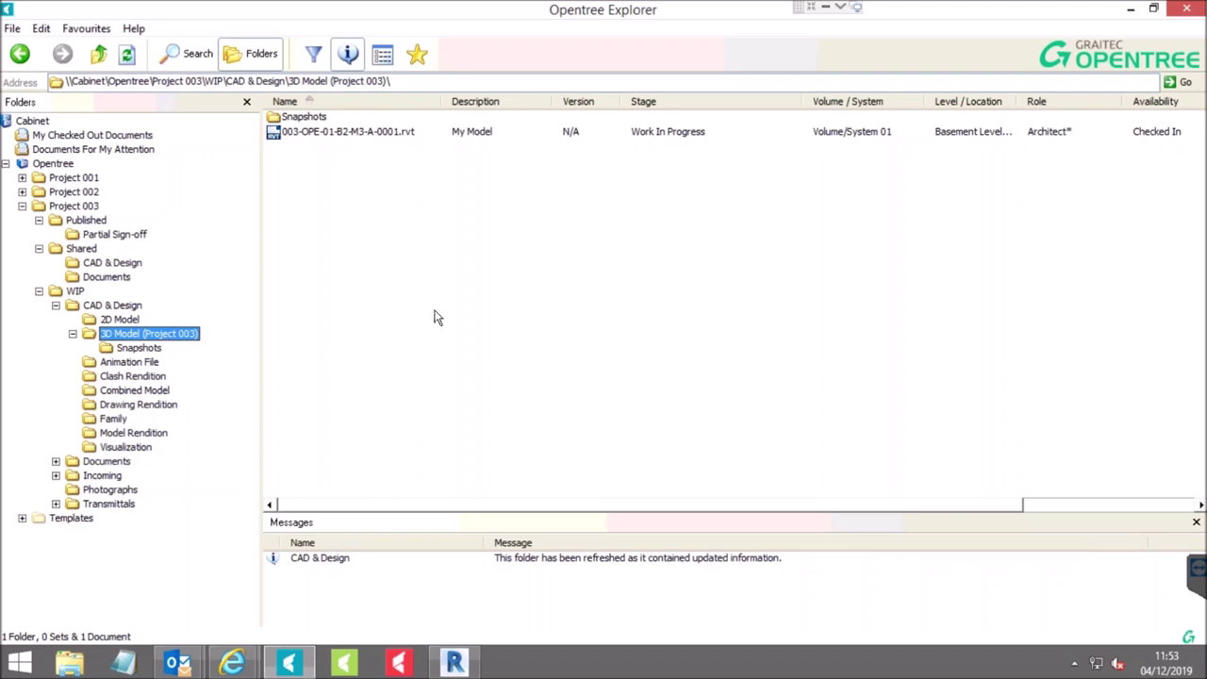
click(114, 263)
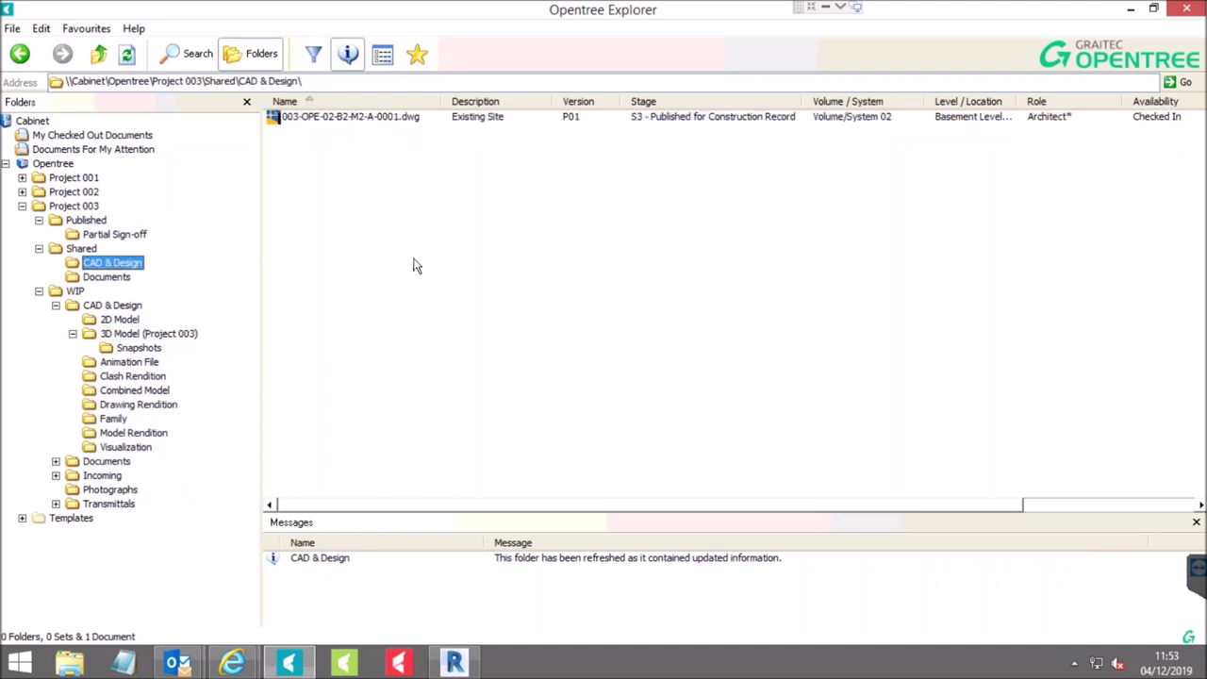